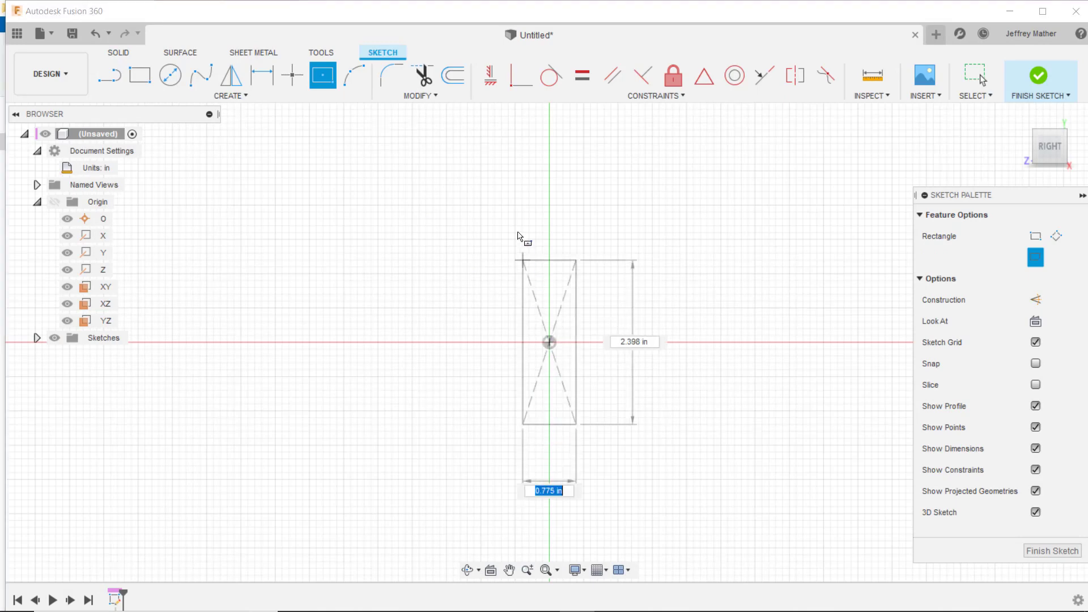
- Finish the tall, narrow center rectangle at the origin and sketch a wide flange rectangle above it and another below it
click(517, 146)
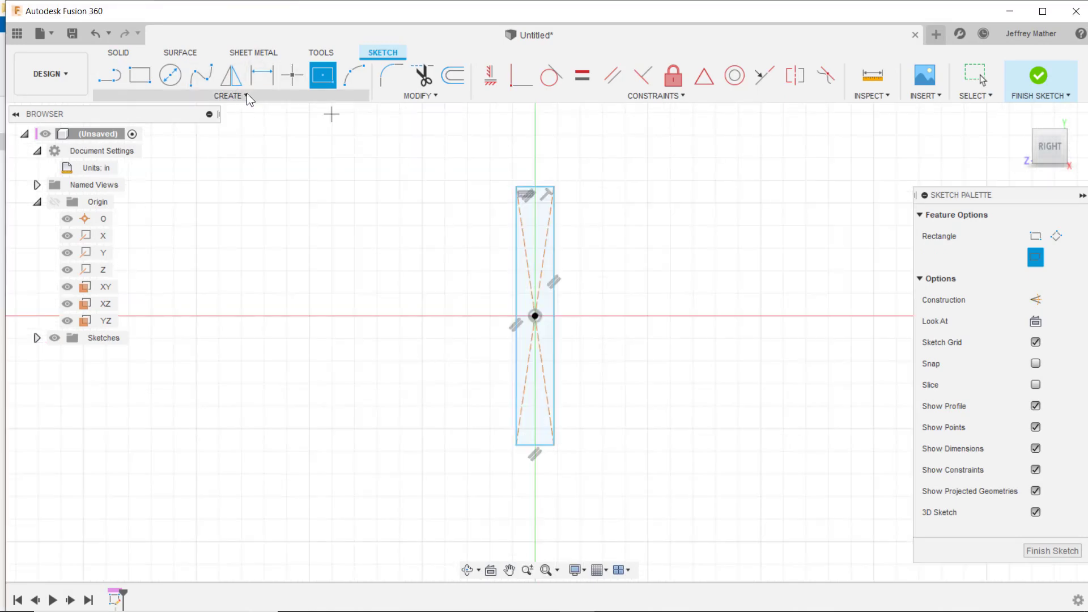
click(247, 93)
click(277, 130)
click(425, 129)
click(638, 181)
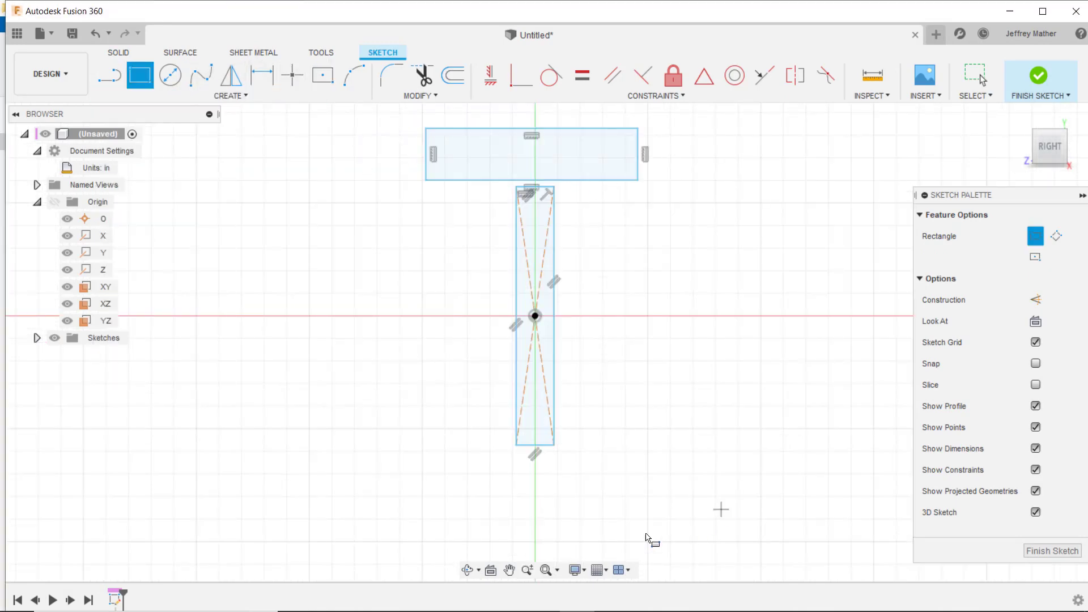
click(435, 468)
click(673, 531)
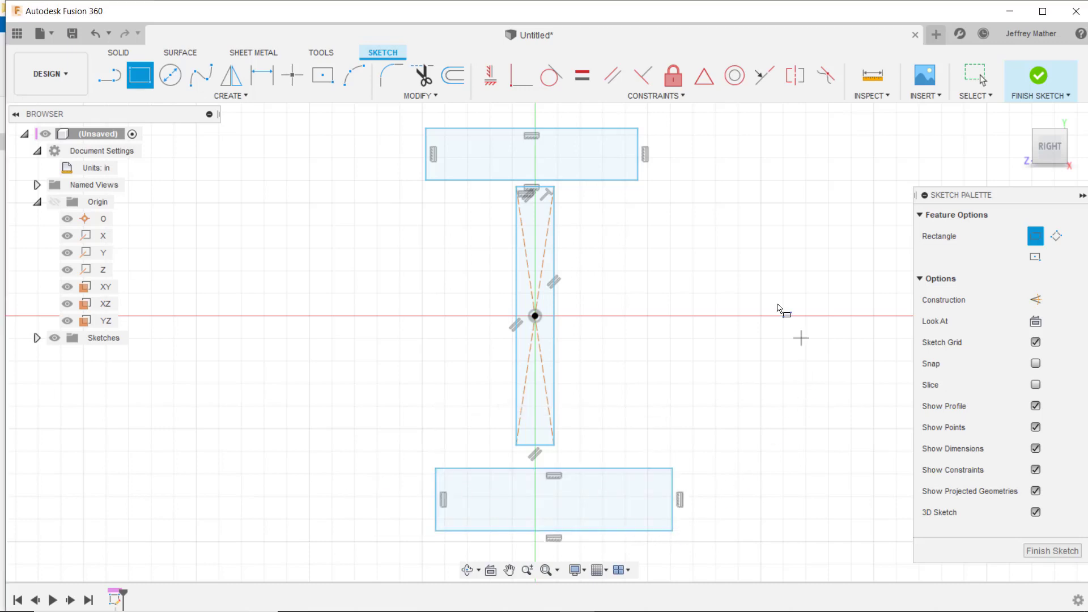
- Apply midpoint constraints to center the facing edges of both flange rectangles on the ends of the web rectangle
click(704, 75)
click(566, 468)
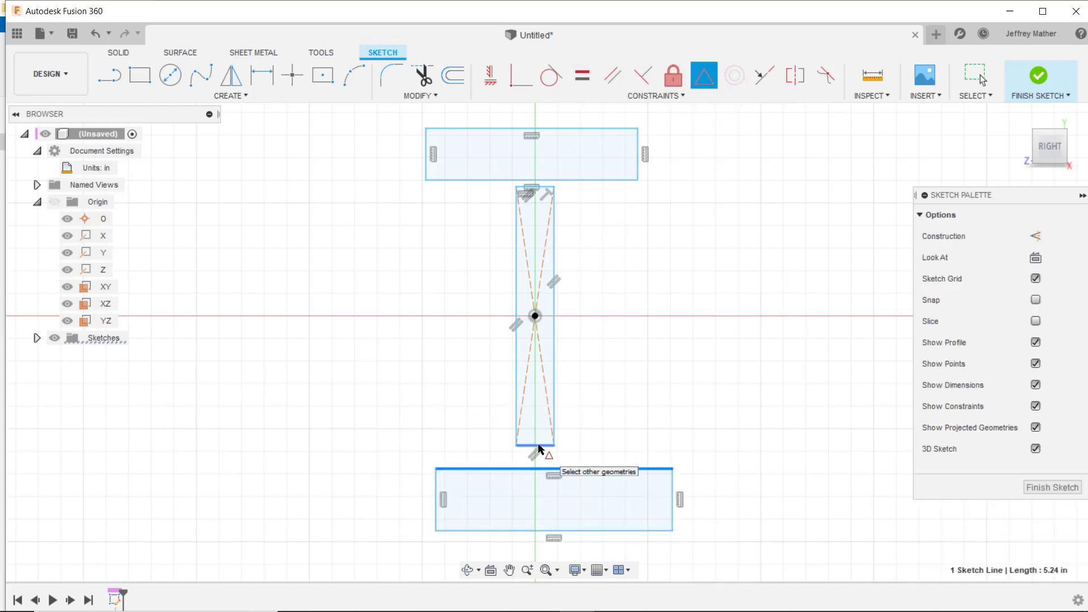
click(535, 445)
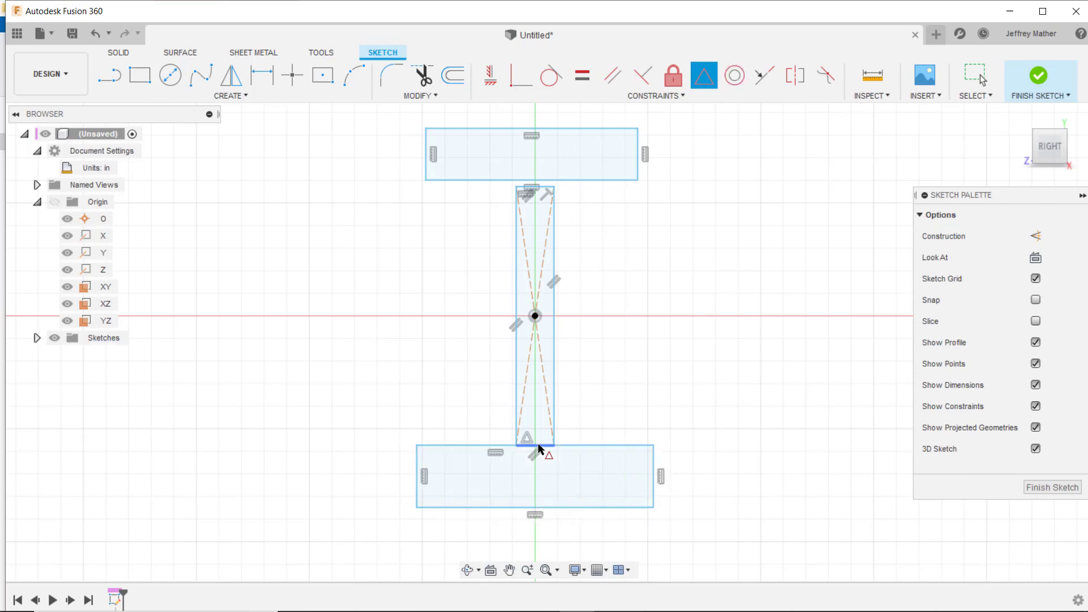
click(543, 181)
click(544, 188)
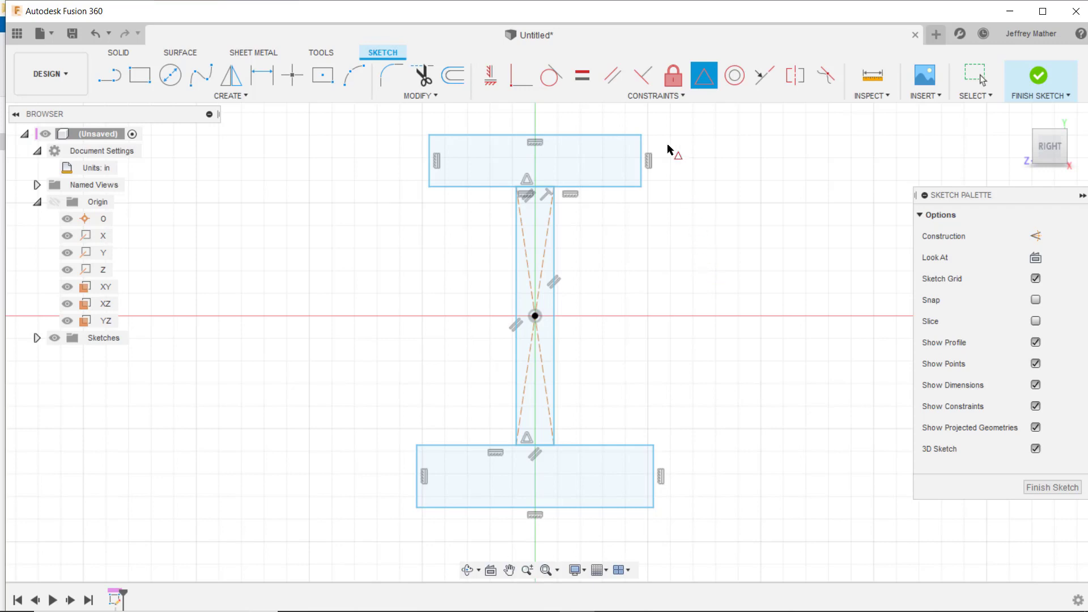
- Apply equal constraints so both flange rectangles share the same width and the same thickness
click(584, 80)
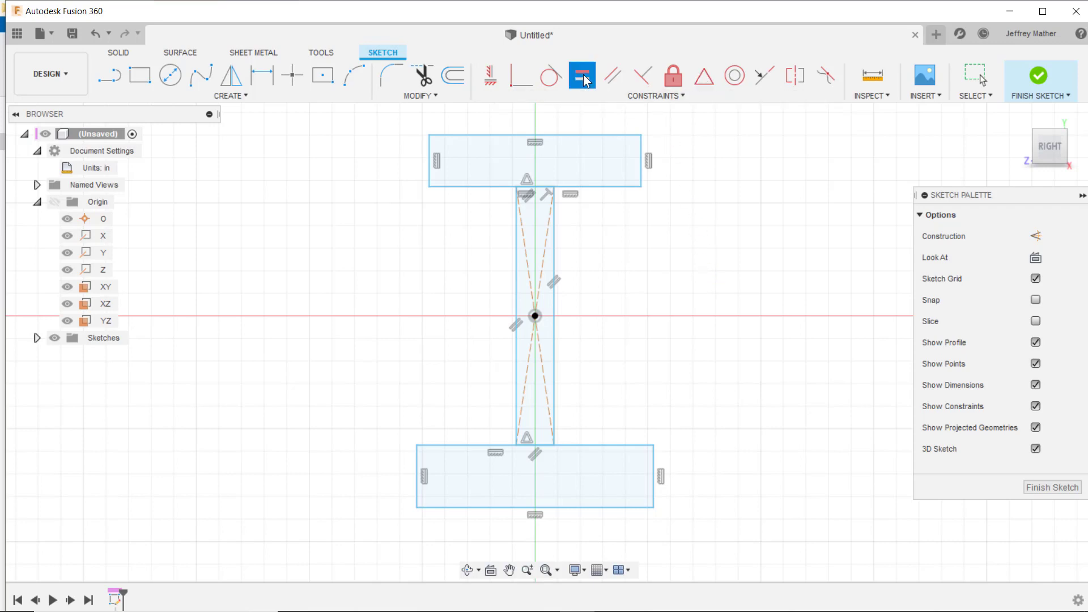
click(607, 446)
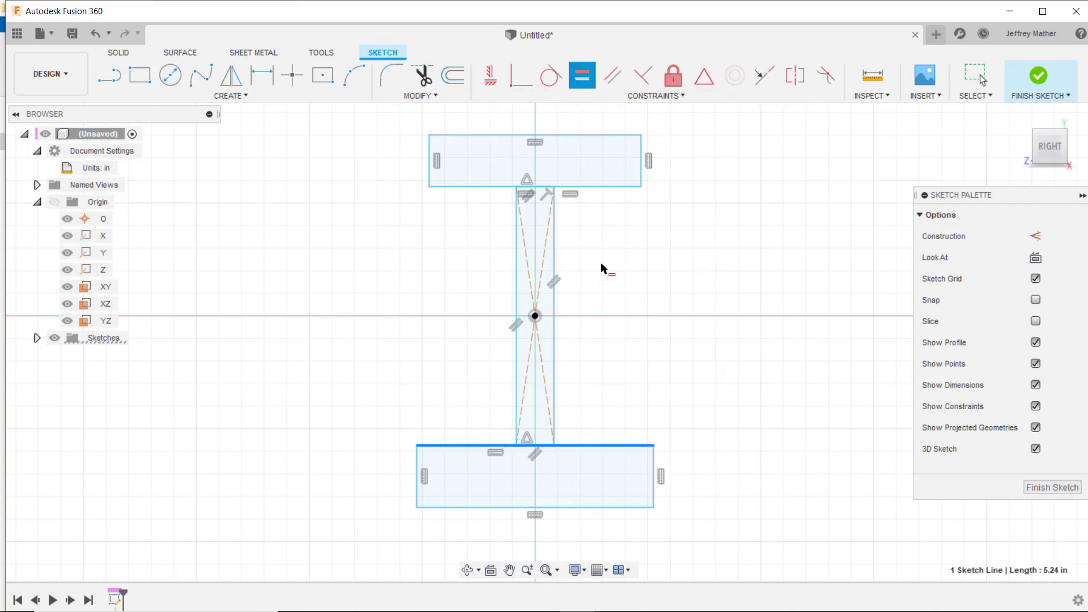
click(607, 187)
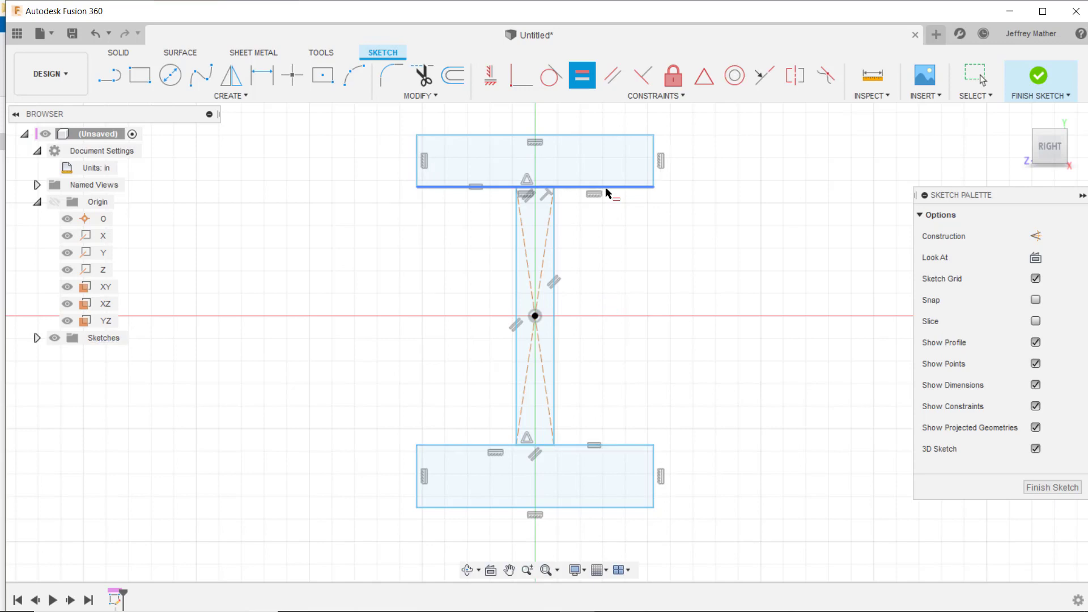
click(655, 182)
click(656, 478)
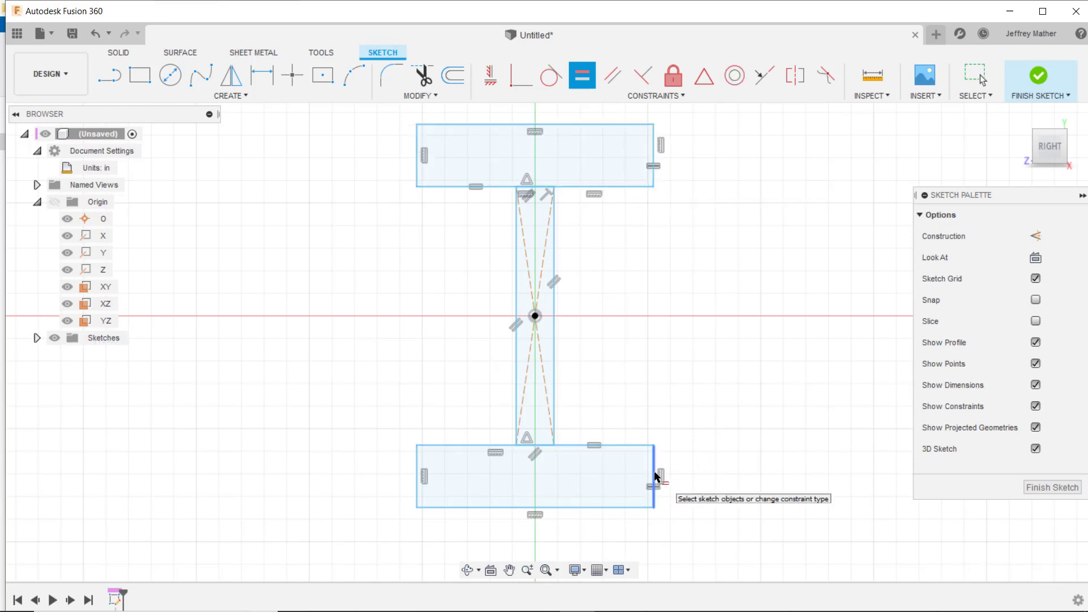
- Dimension the upper flange's width and set it to 10.3 in
scroll(651, 377, down, 2)
key(d)
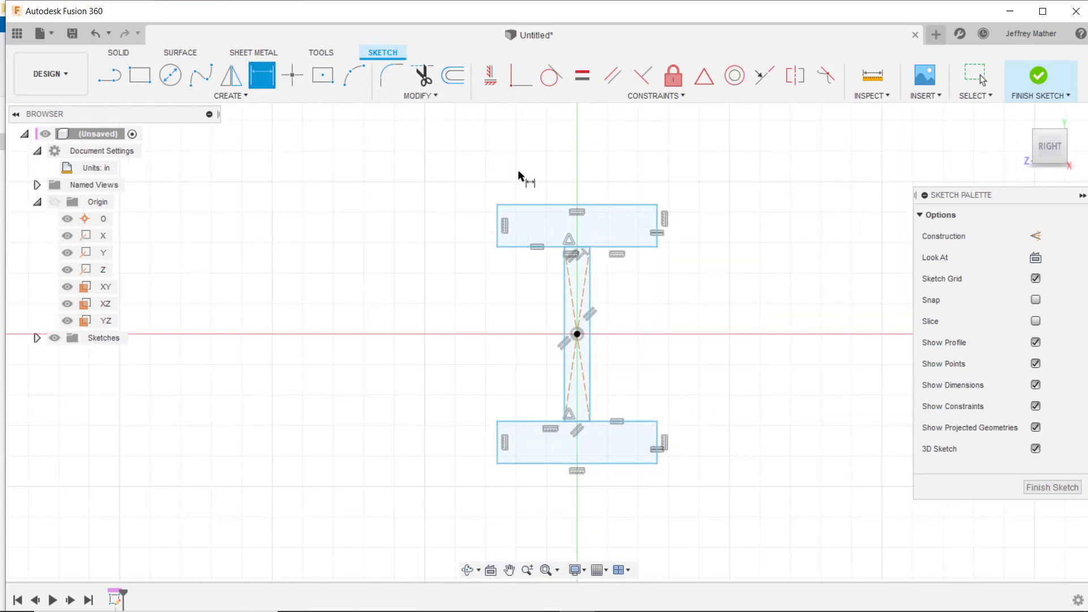
click(548, 205)
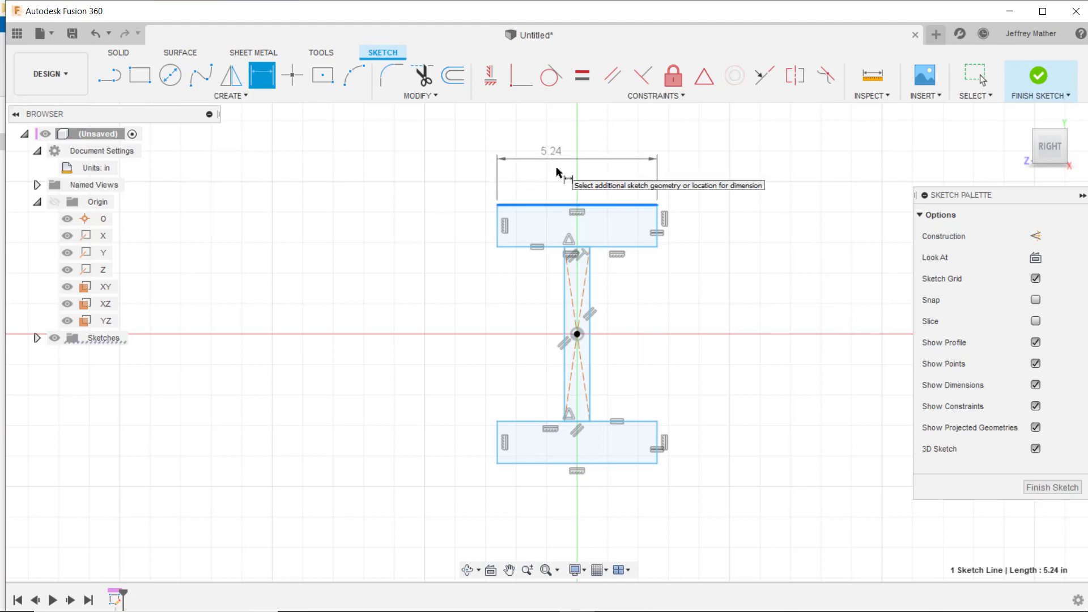
click(565, 156)
text(1)
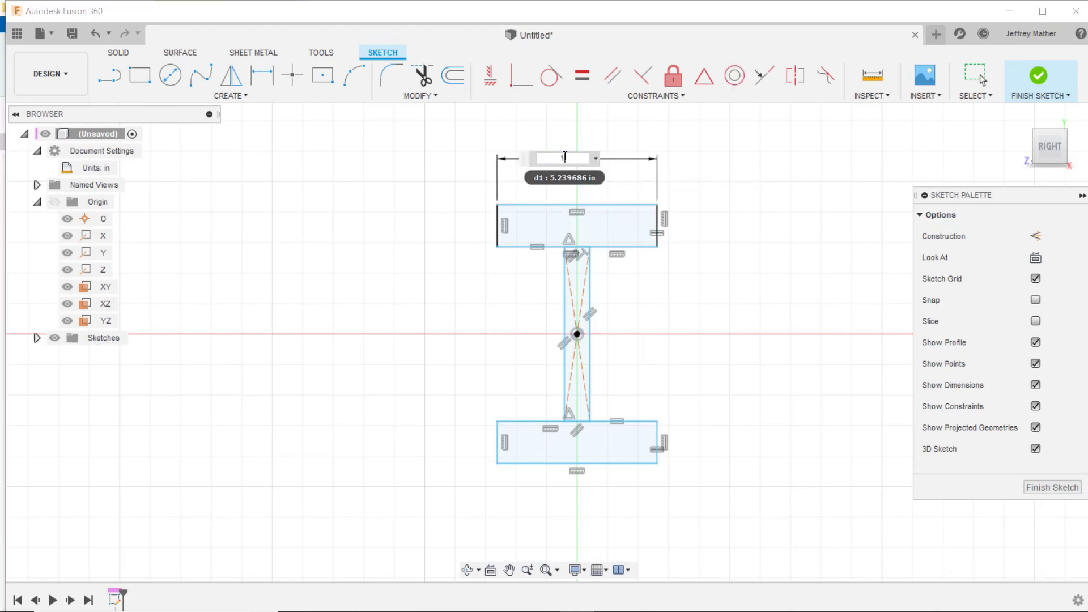
text(0.3)
key(Return)
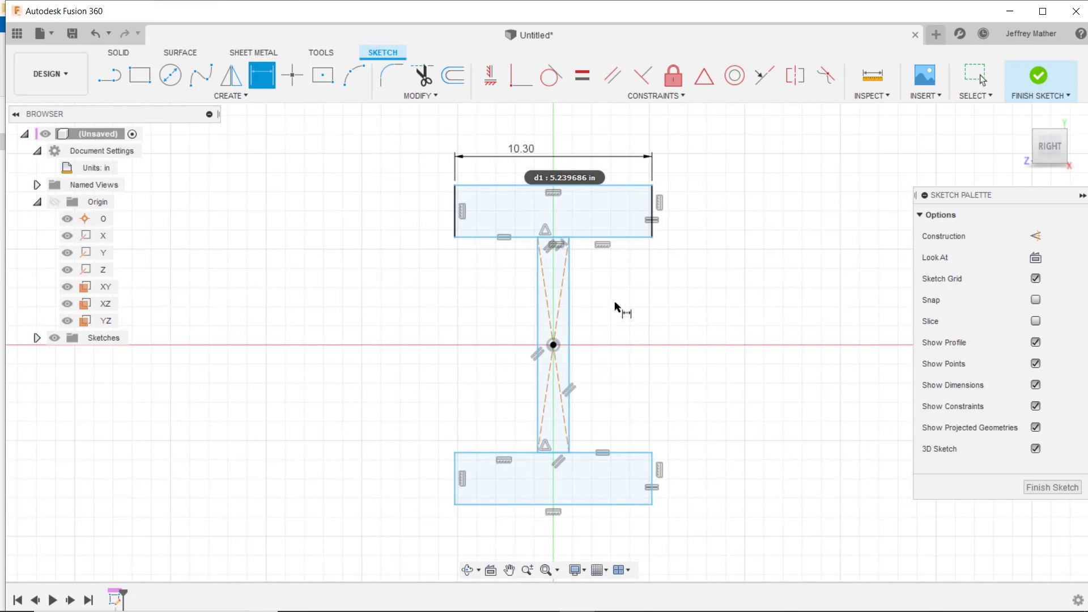
- Dimension the overall height between the outer edges of the two flanges and set it to 11 in
click(626, 502)
click(706, 385)
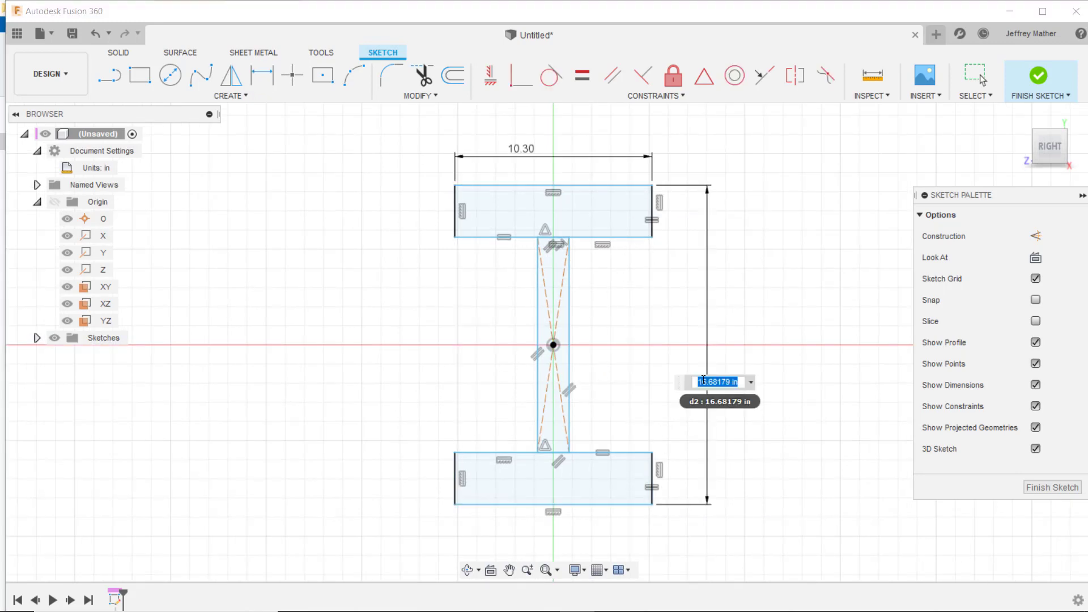
text(11)
key(Return)
- Move the upper flange's inner corner below its outer edge, making the flange about 0.32 in thick
scroll(651, 243, up, 8)
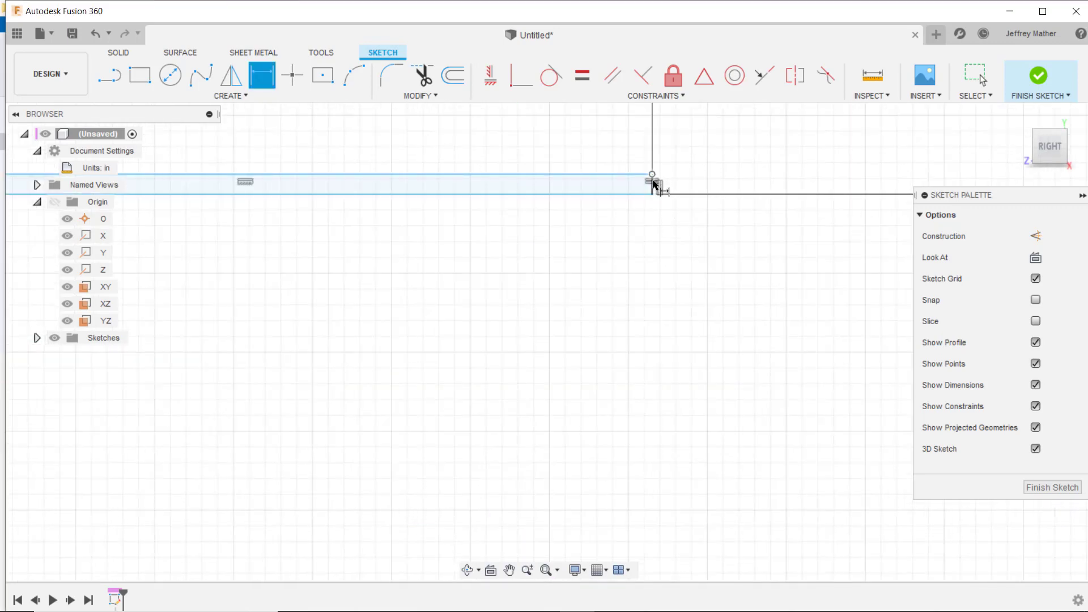
key(Escape)
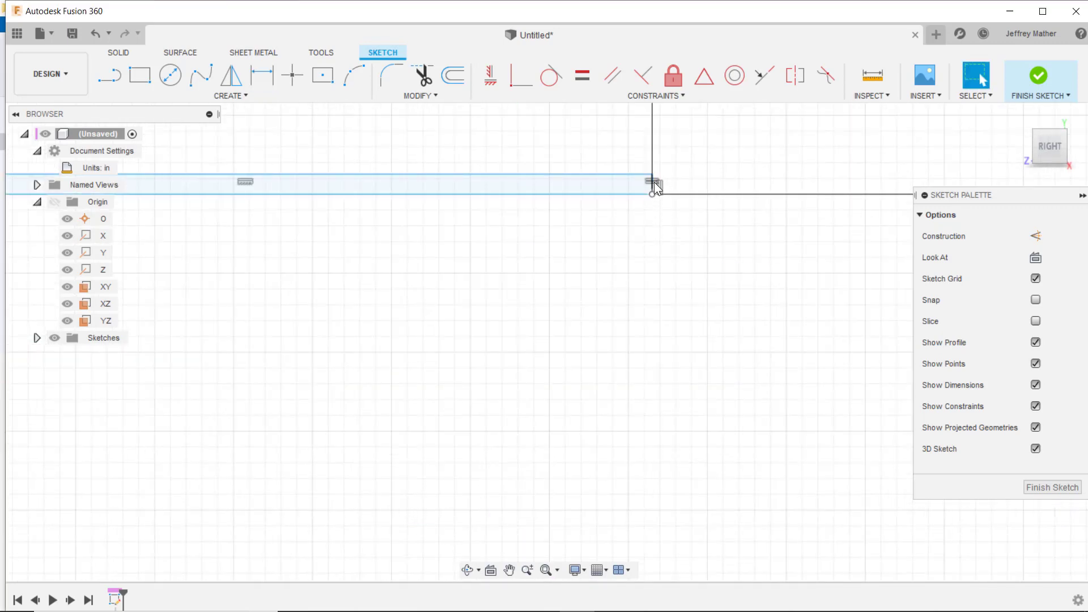
drag(653, 174, 655, 240)
scroll(658, 195, down, 8)
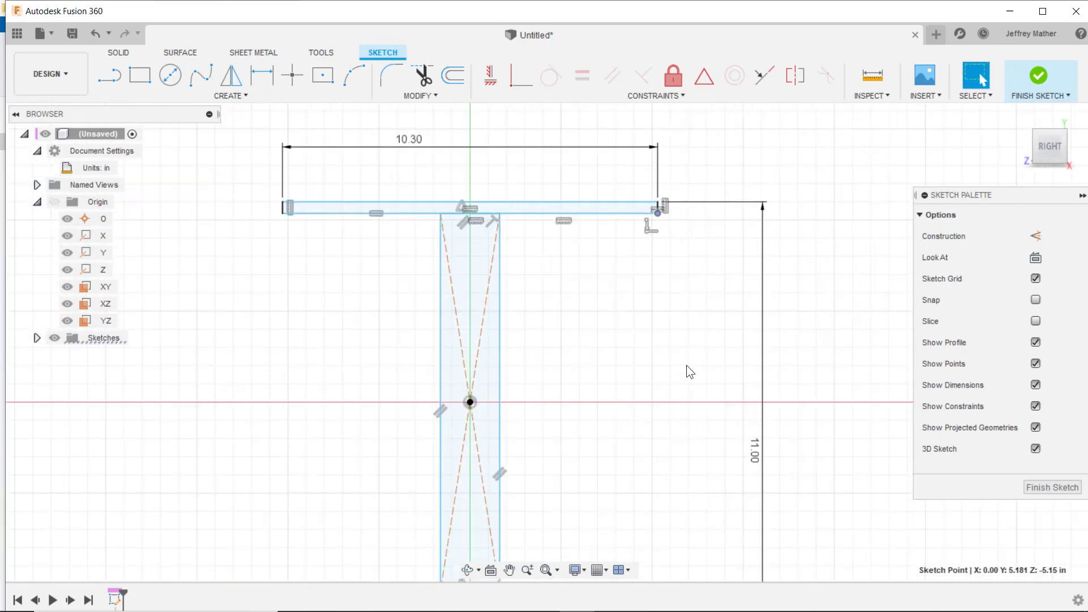
- Dimension the lower flange's thickness and set it to 1.12 in
scroll(669, 454, up, 5)
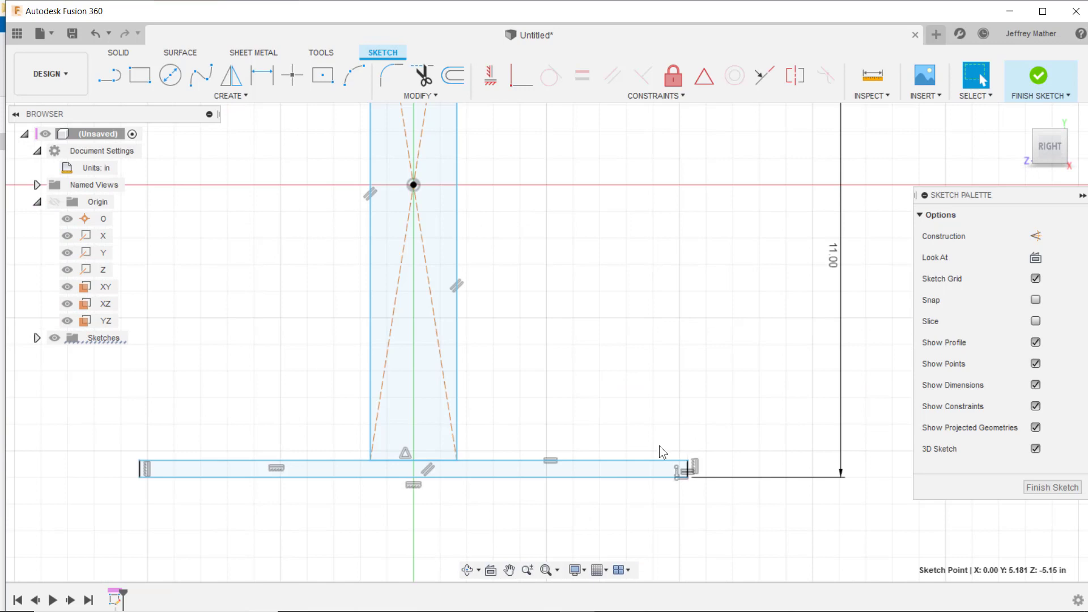
key(d)
click(162, 461)
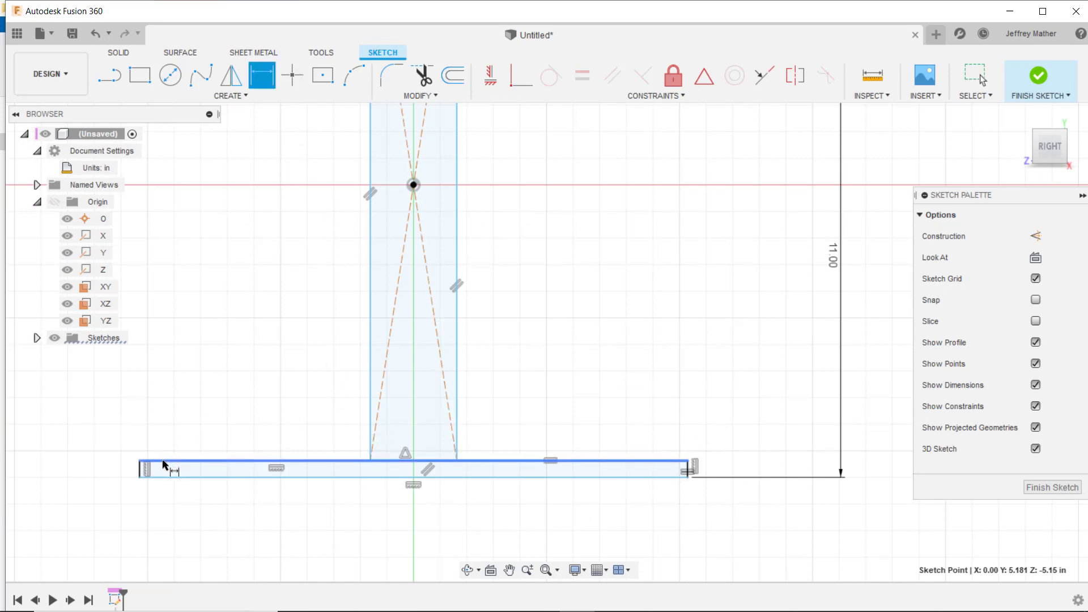
click(165, 478)
click(108, 504)
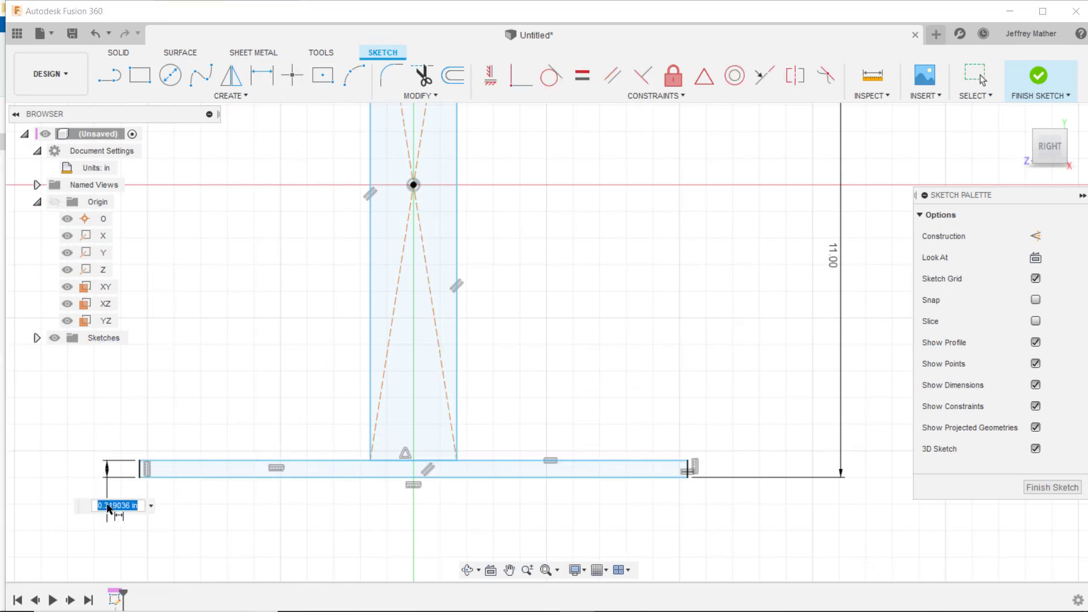
text(1.12)
key(Return)
- Set the web's thickness to 0.68 in with a dimension, and reposition the 1.12 and 11.00 dimensions closer to the profile
scroll(604, 473, down, 4)
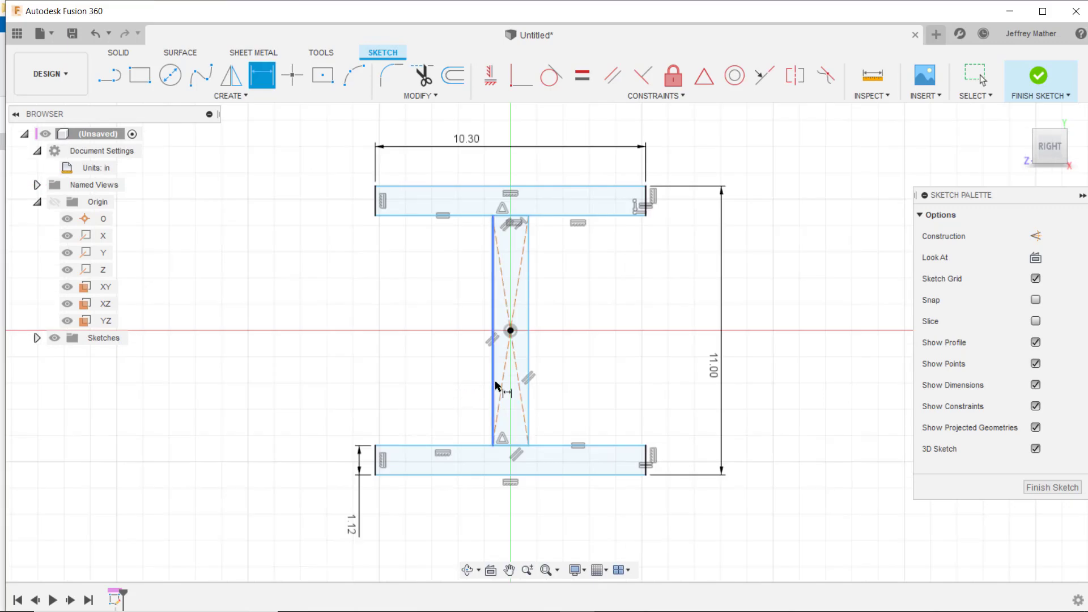
click(494, 386)
click(528, 377)
click(441, 361)
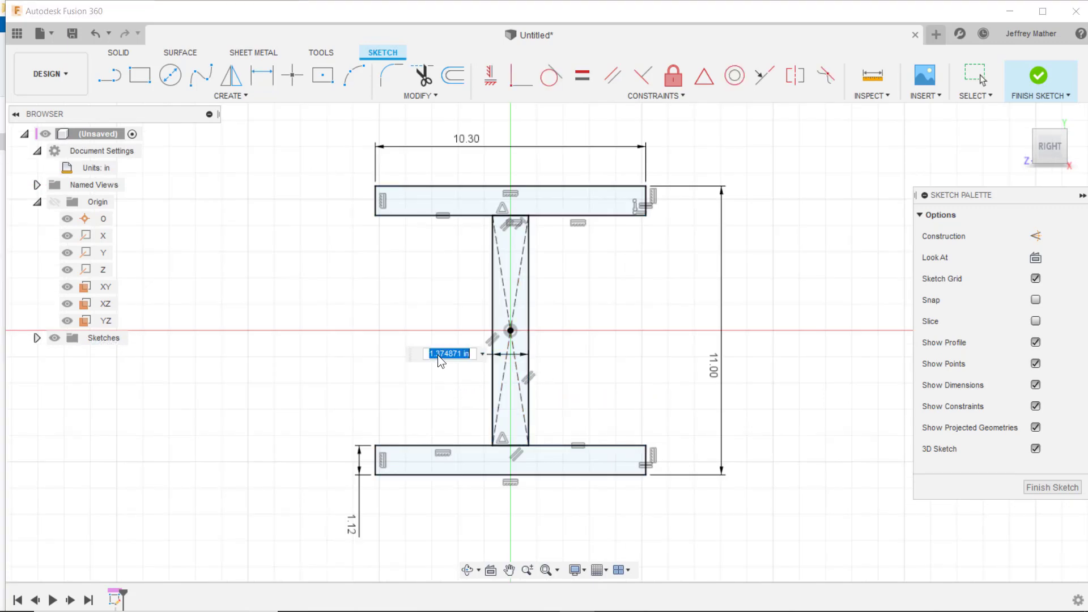
text(0.68)
key(Return)
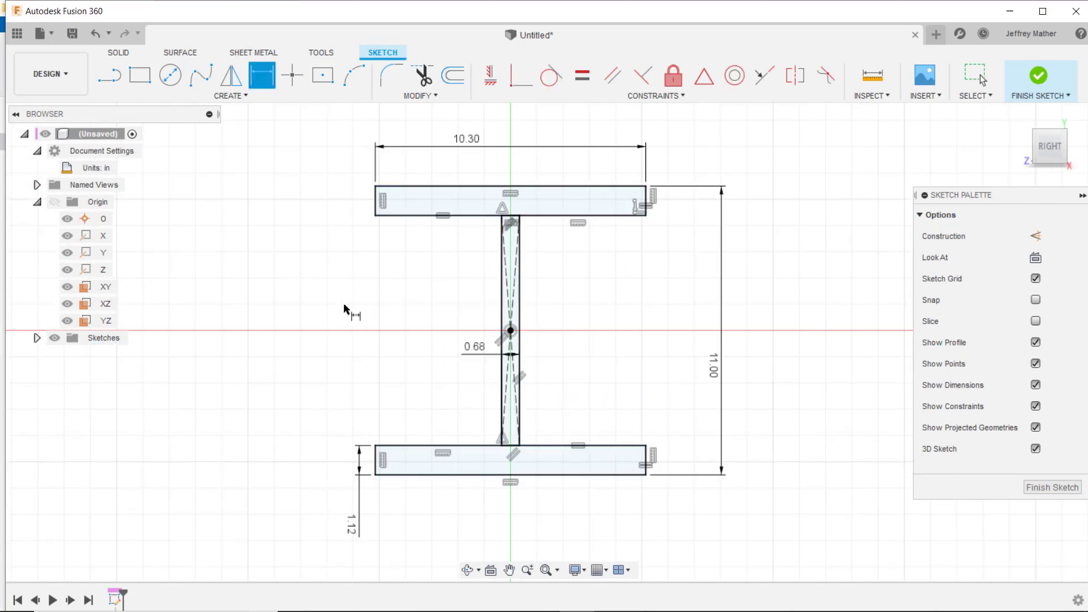
key(Escape)
drag(349, 533, 360, 416)
drag(715, 376, 669, 369)
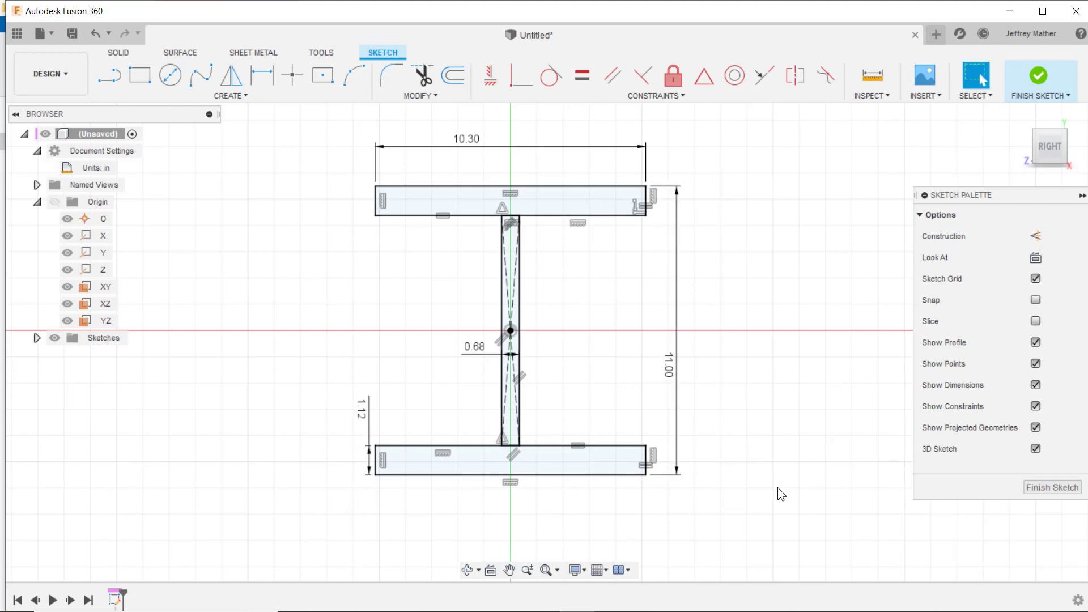
- Extrude the web and both flange profiles together 480 in to one side as a new body
shift+middle_drag(777, 488, 767, 544)
click(119, 52)
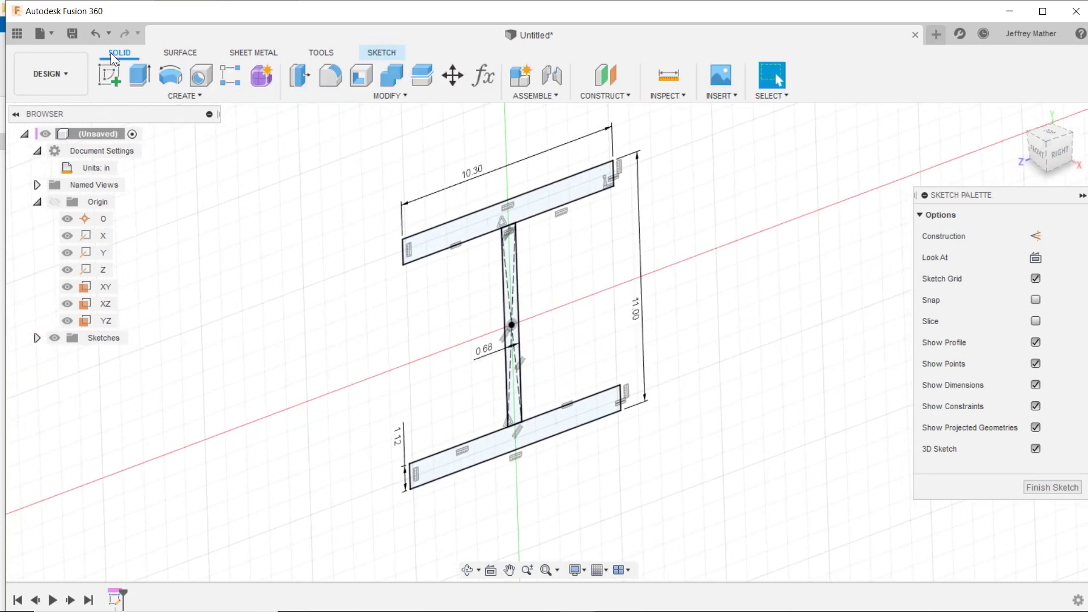
click(139, 75)
click(447, 388)
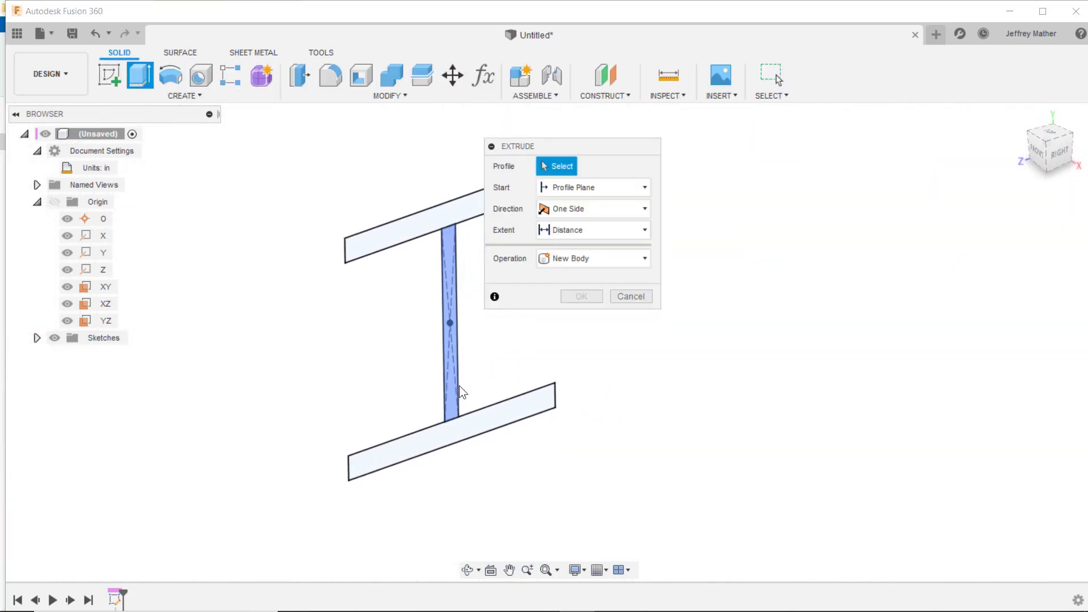
click(394, 229)
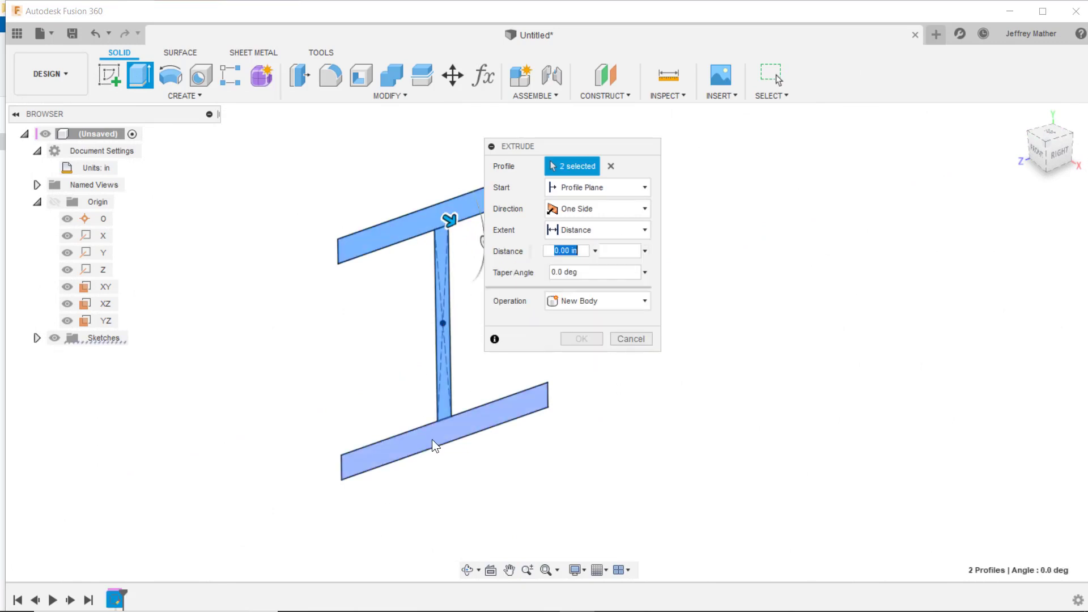
click(432, 440)
shift+middle_drag(433, 441, 459, 447)
drag(438, 421, 639, 488)
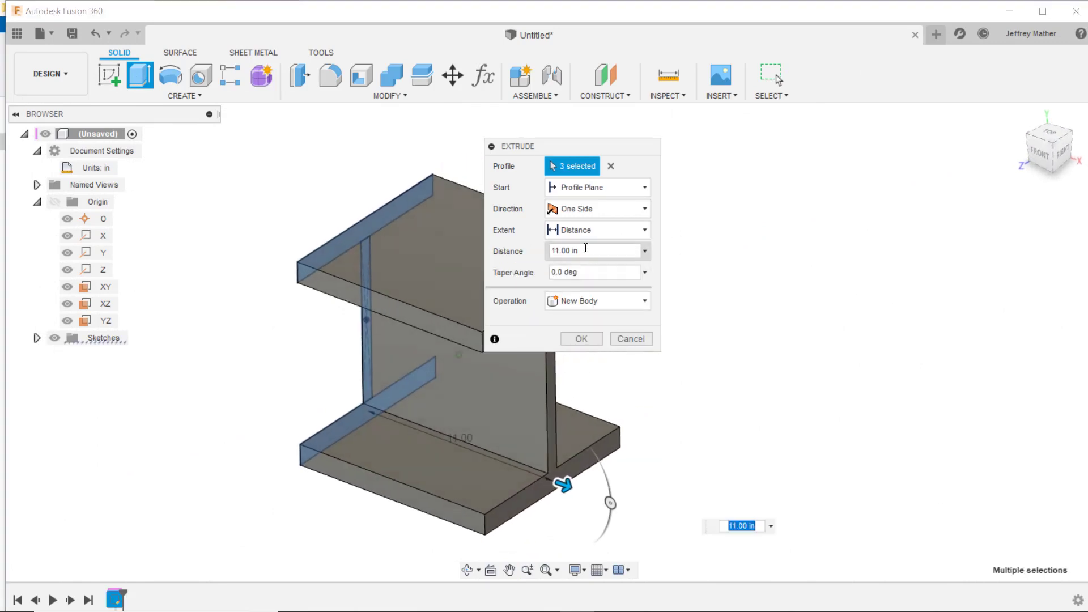
drag(584, 249, 474, 243)
text(48)
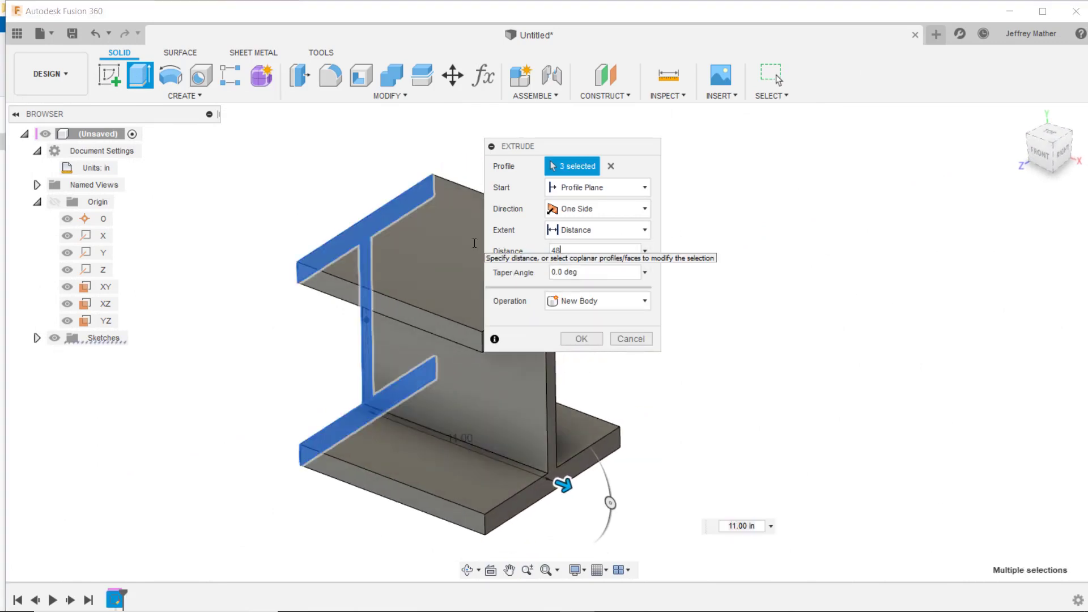
text(0)
click(589, 340)
- Start a 0.5 in constant-radius fillet on the two long web-to-flange edges along one side of the web
scroll(583, 339, down, 10)
shift+middle_drag(926, 458, 870, 416)
scroll(869, 416, up, 5)
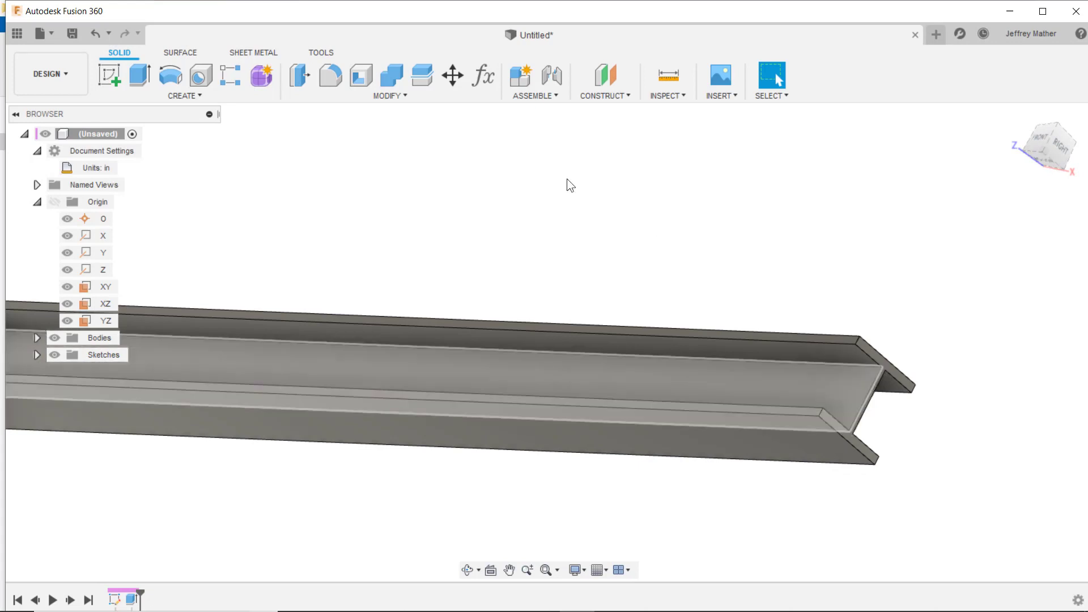
click(859, 367)
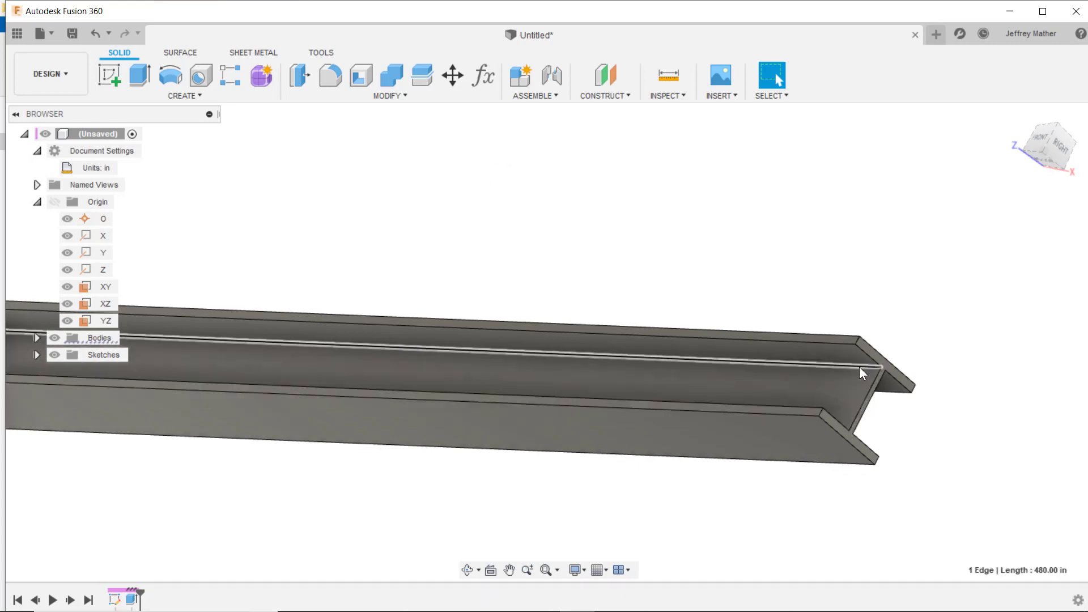
right_click(859, 366)
click(830, 441)
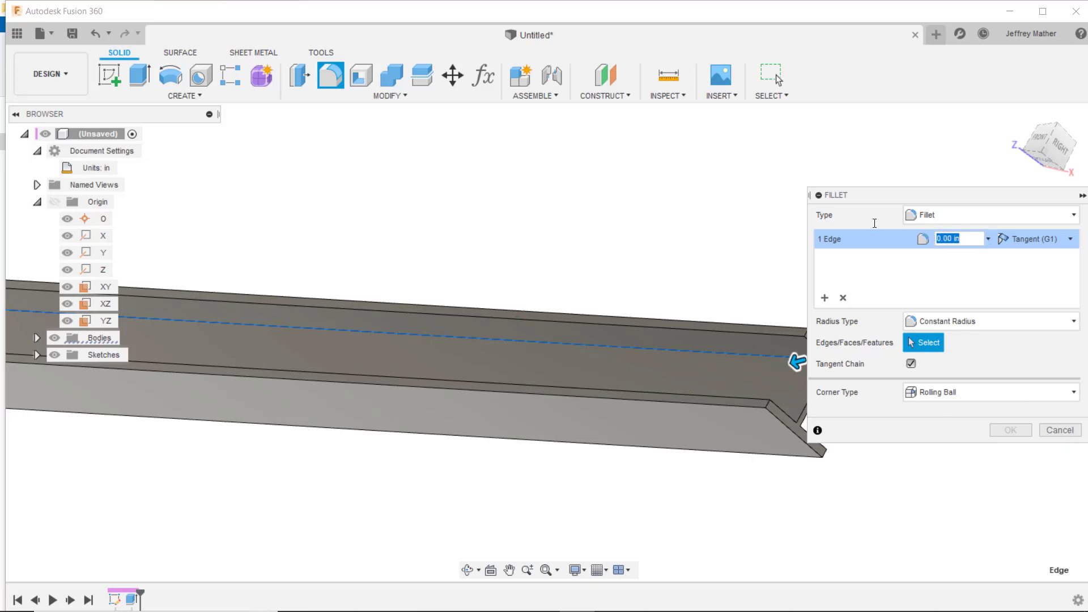
text(.5)
shift+middle_drag(798, 363, 764, 485)
click(766, 488)
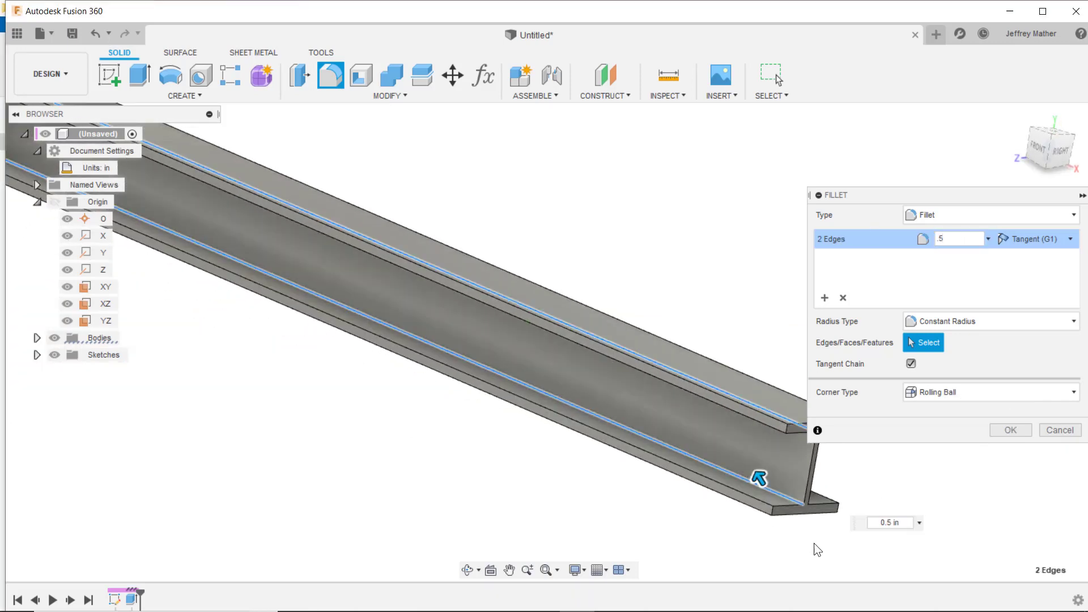
- Add the two web-to-flange edges on the opposite side of the web and apply the fillet
shift+middle_drag(786, 545, 641, 261)
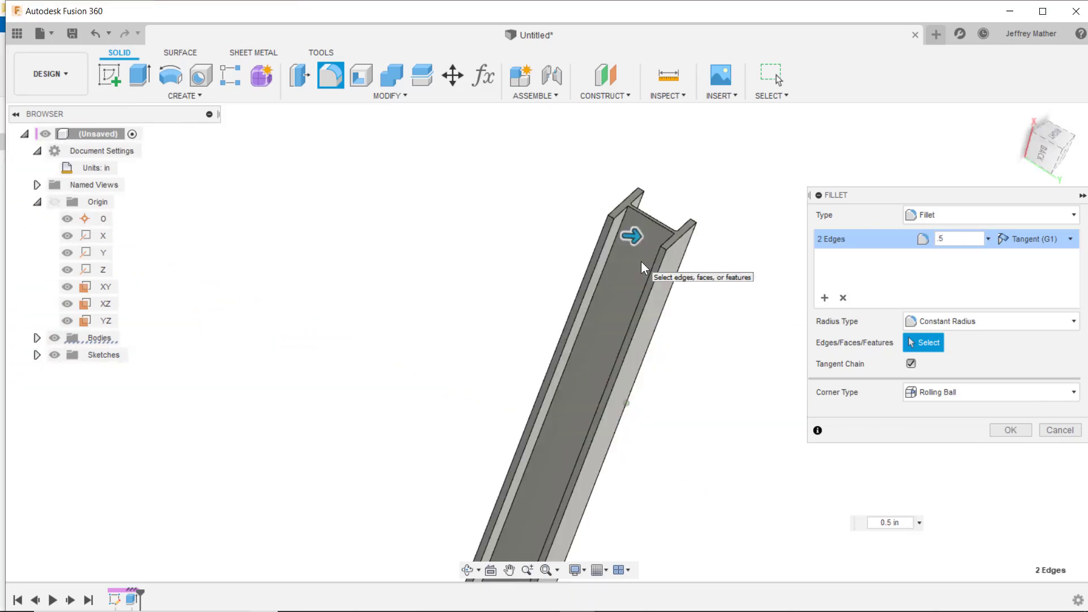
click(624, 226)
shift+middle_drag(505, 267, 644, 295)
scroll(650, 298, up, 5)
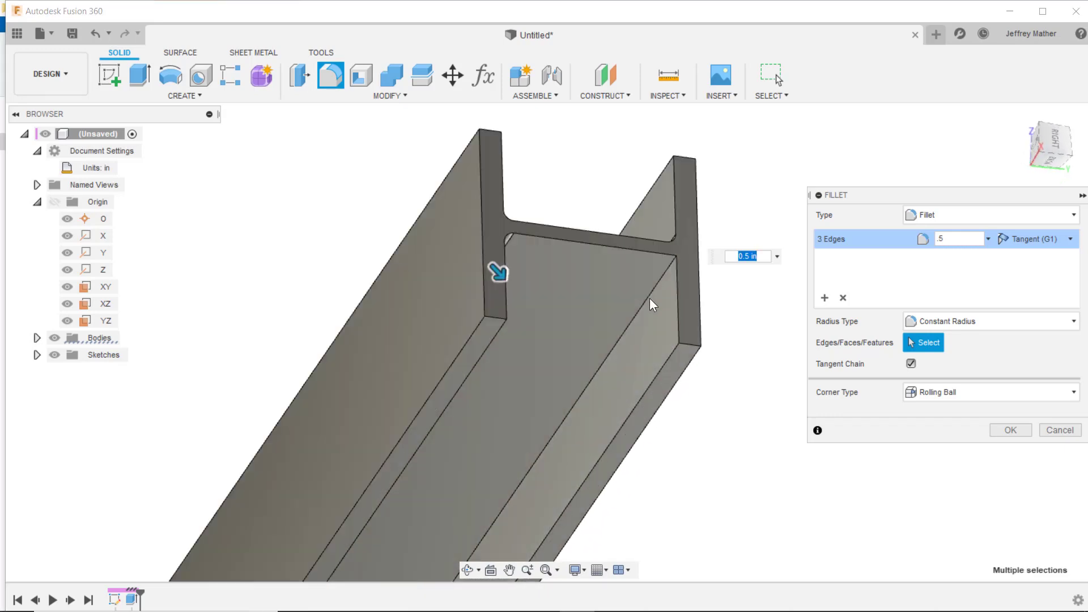
click(643, 302)
key(Return)
- Check the beam's mass, volume and physical material in the design's properties
scroll(836, 385, down, 2)
shift+middle_drag(820, 379, 341, 336)
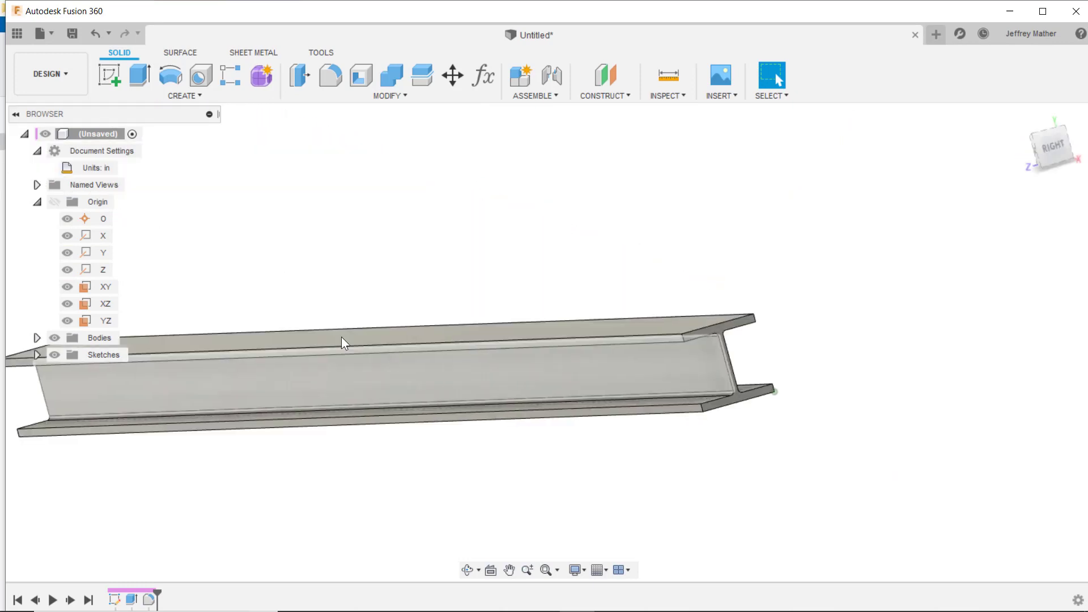
right_click(91, 151)
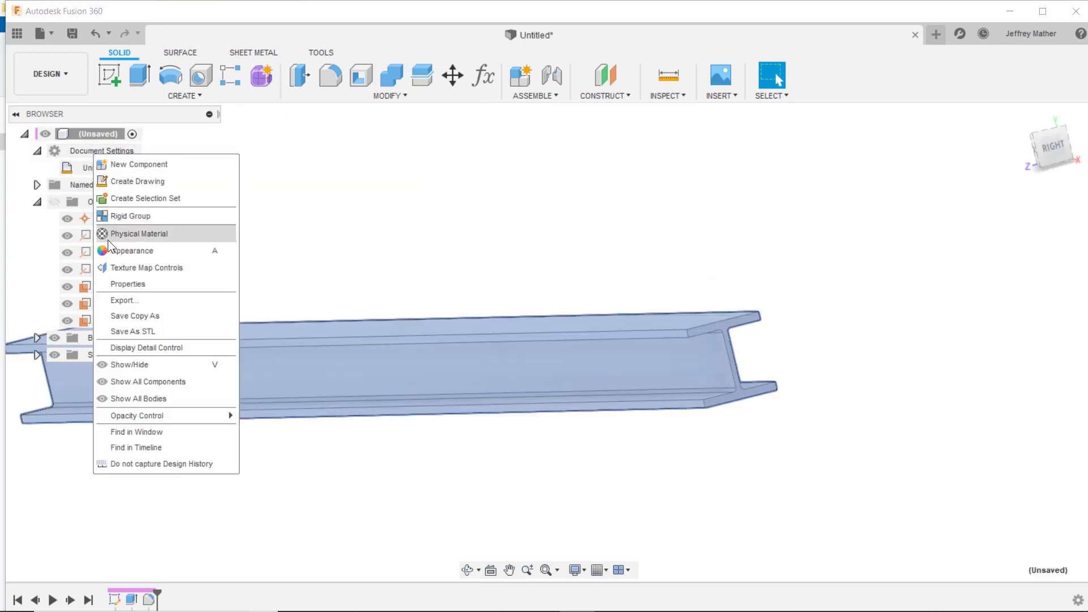
click(122, 283)
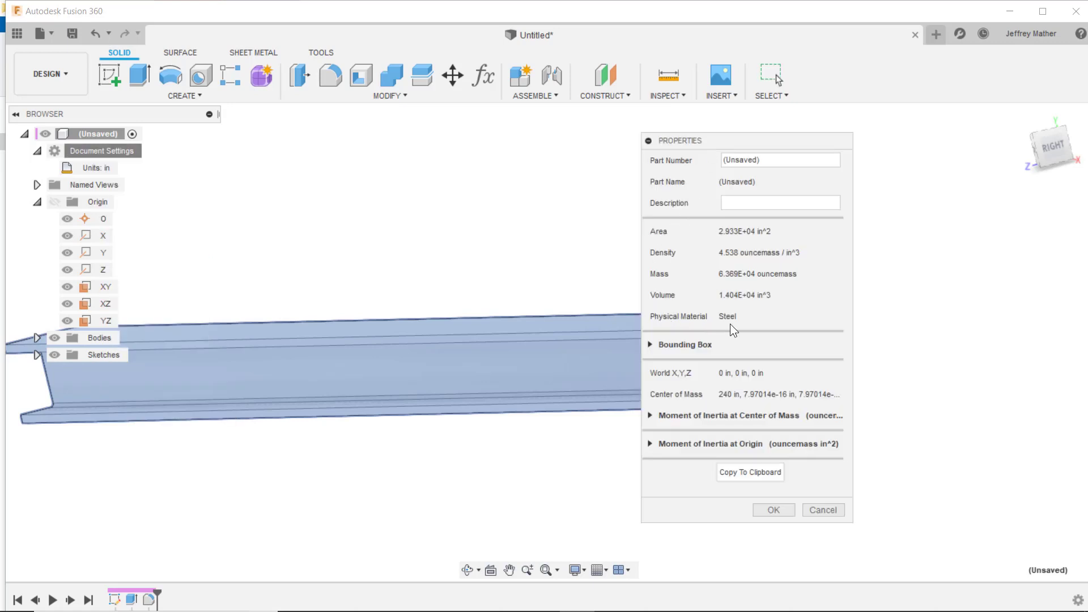
key(Escape)
- Save the design as "Lab 6 - Gravity and Weight" in the DSG 326 FEA - Linear Static Analysis project
click(17, 34)
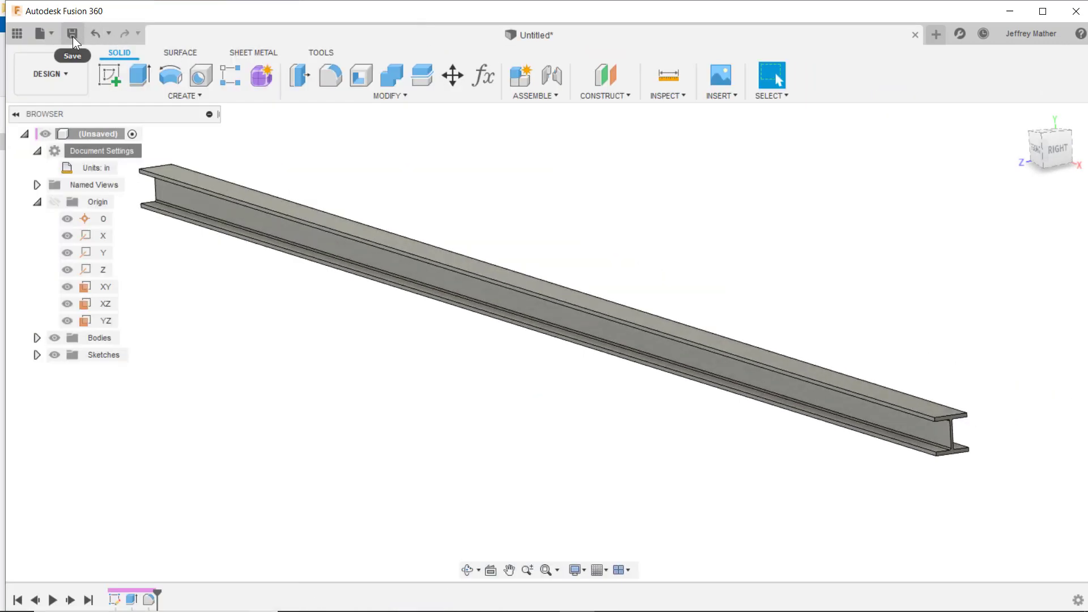
click(72, 34)
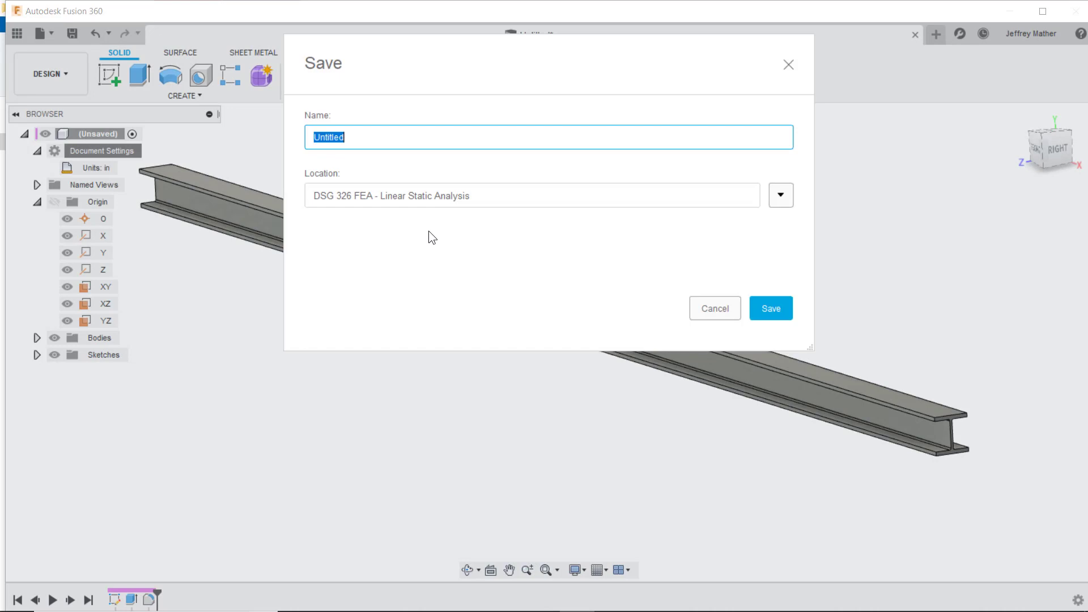
text(Lab 6 - Grav)
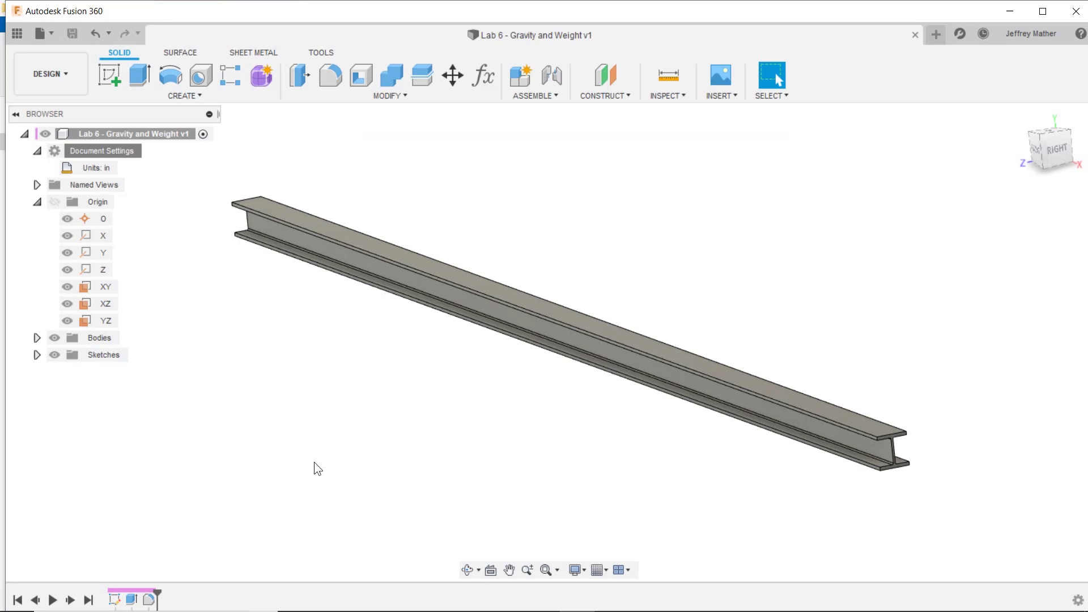
- Switch to the Simulation workspace and create a Static Stress study
click(43, 63)
click(45, 208)
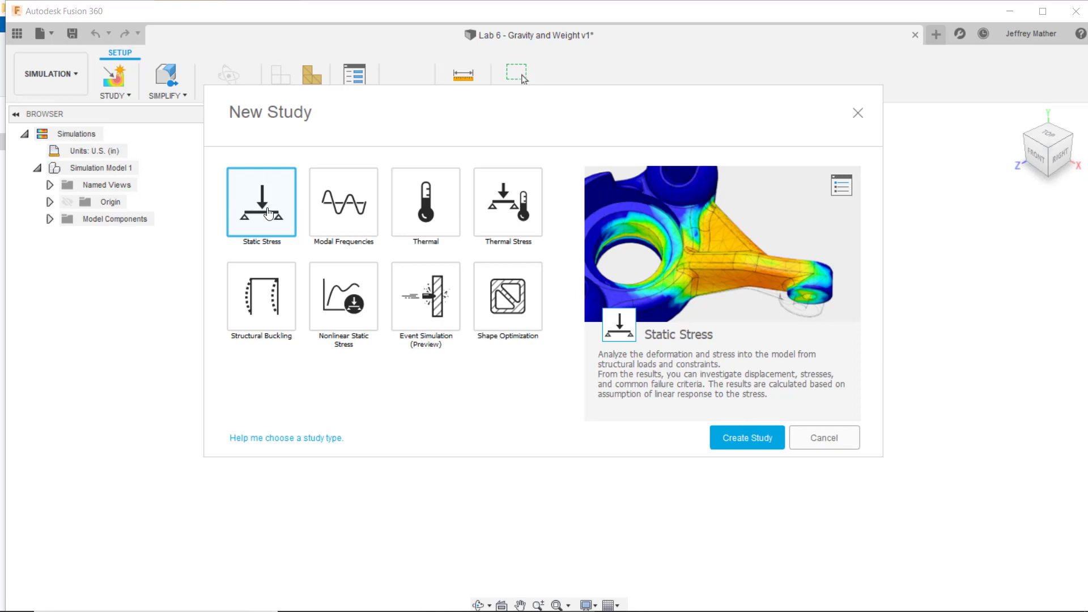
double_click(269, 214)
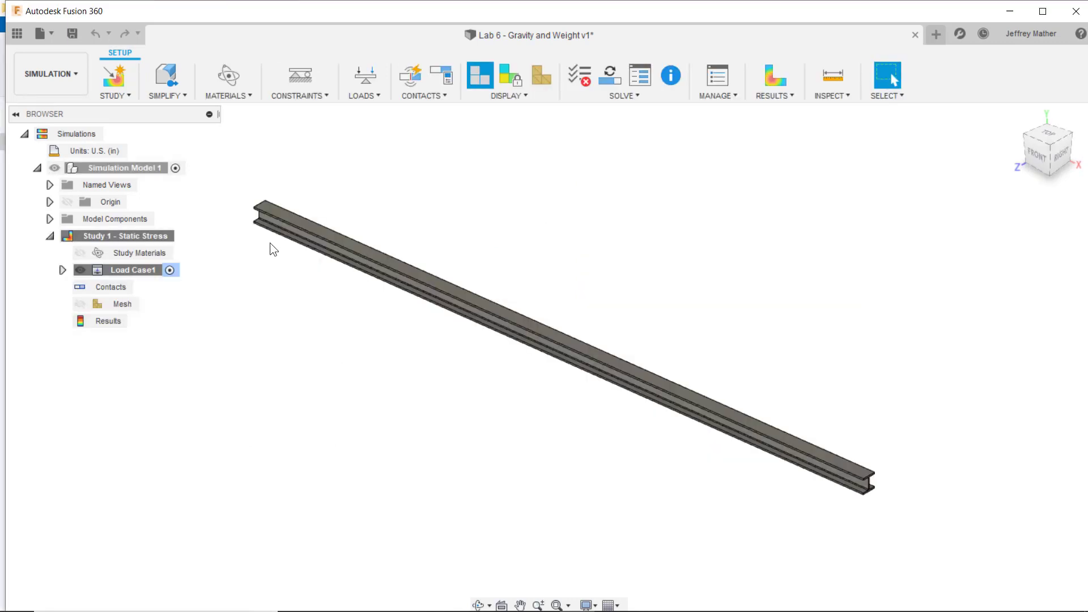
- Examine the beam's end and the underside of its lower flange
scroll(264, 222, up, 5)
shift+middle_drag(249, 253, 243, 478)
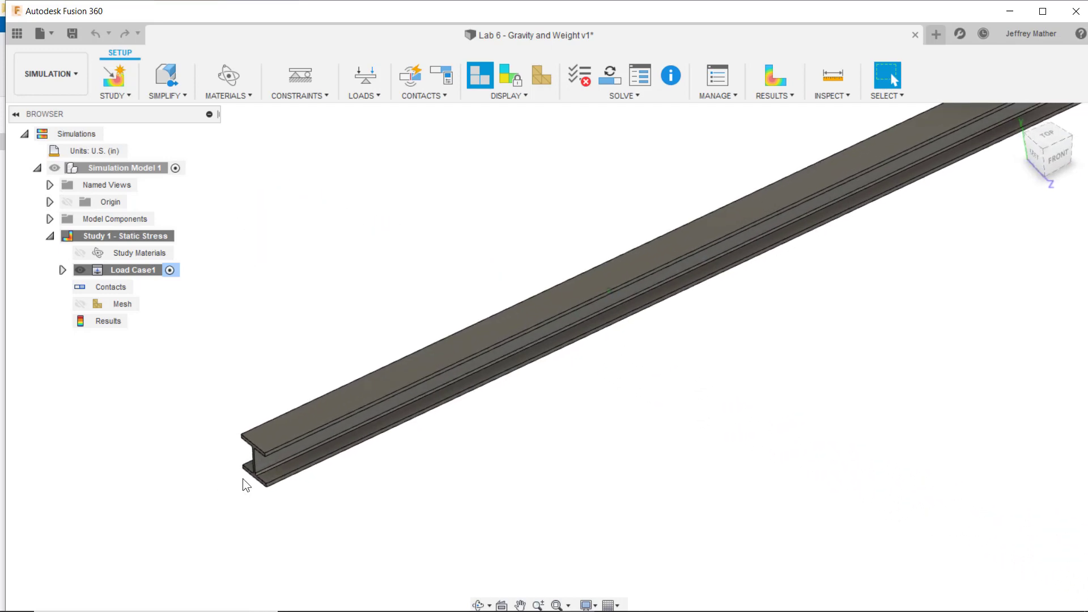
scroll(253, 481, up, 5)
scroll(222, 459, down, 5)
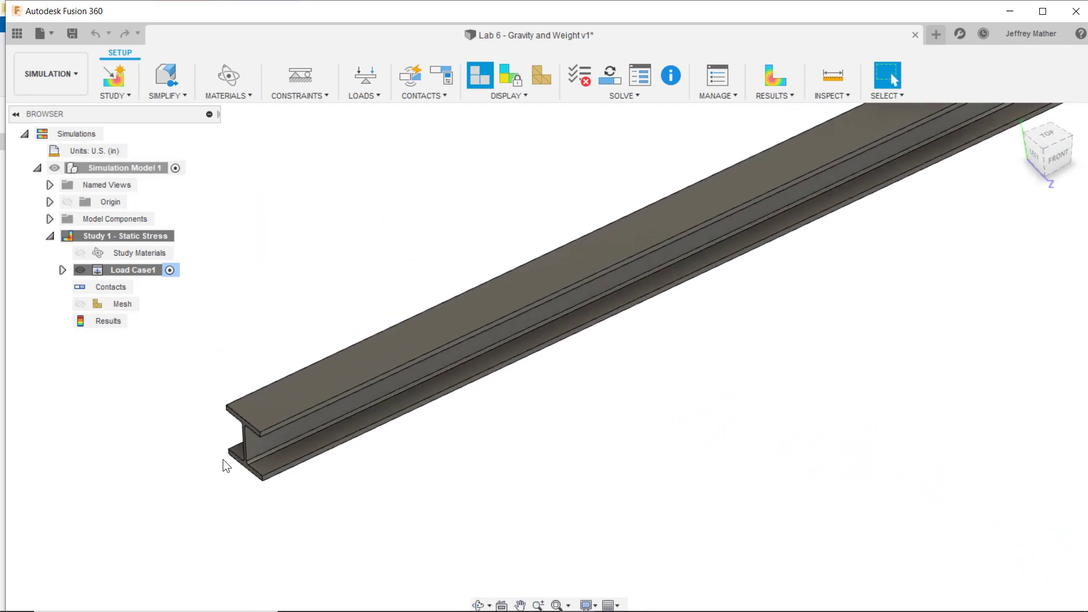
shift+middle_drag(223, 459, 249, 387)
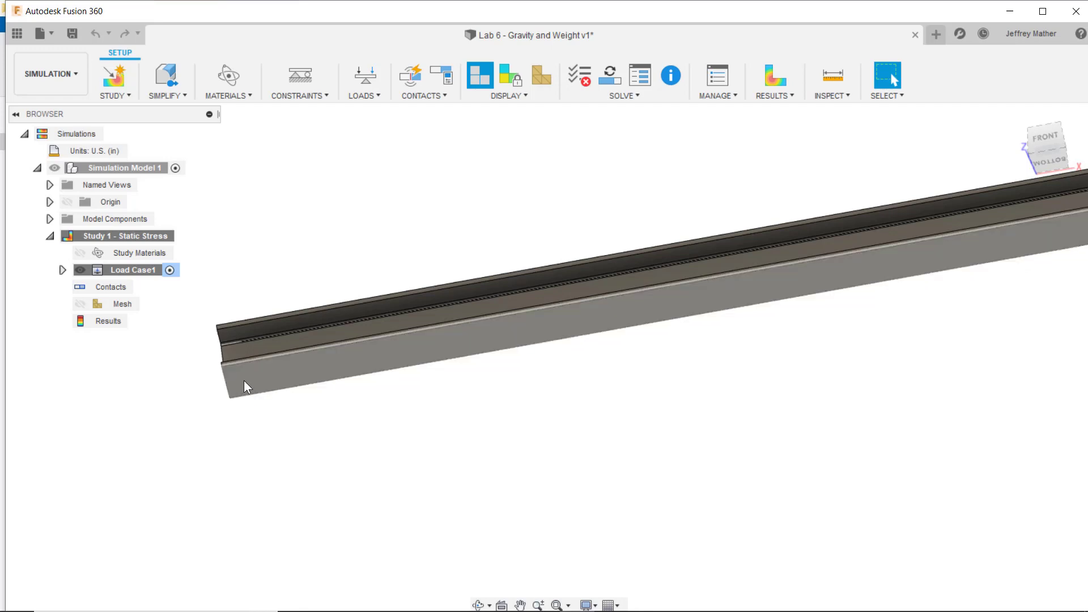
shift+middle_drag(221, 448, 114, 234)
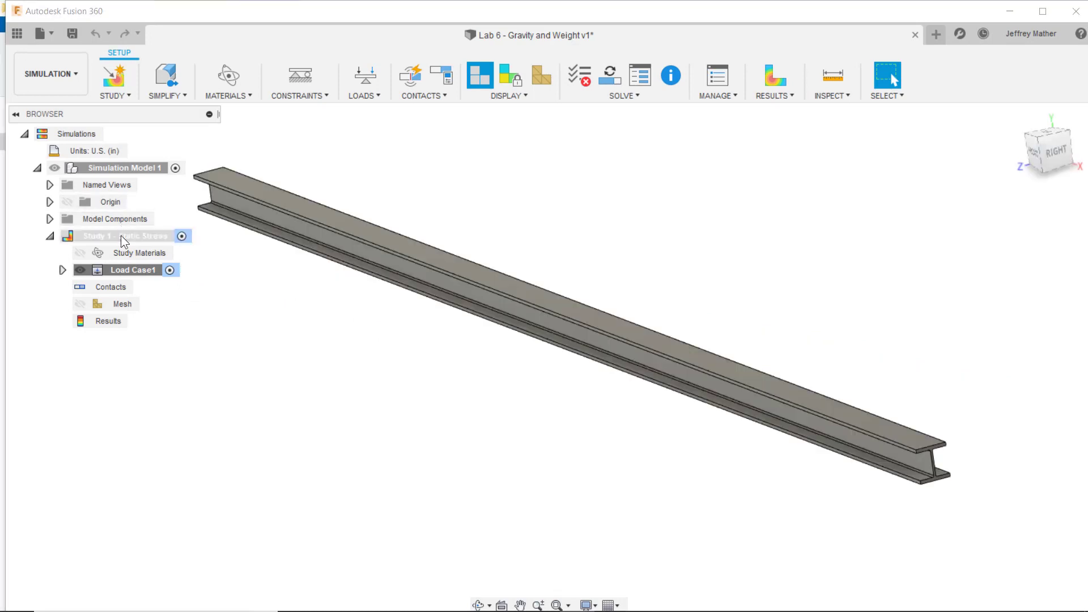
right_click(121, 236)
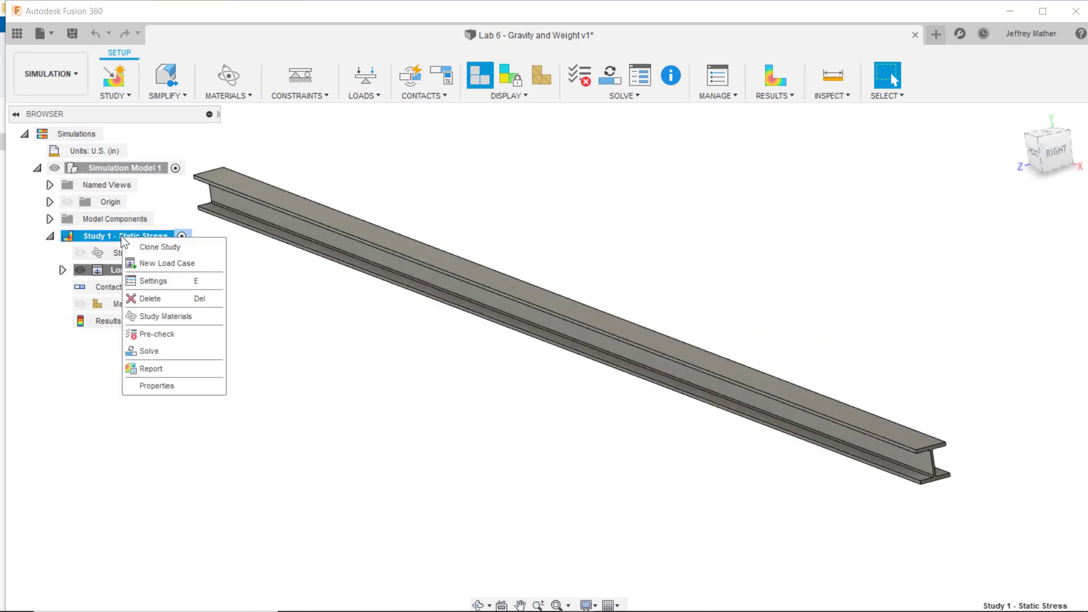
click(469, 418)
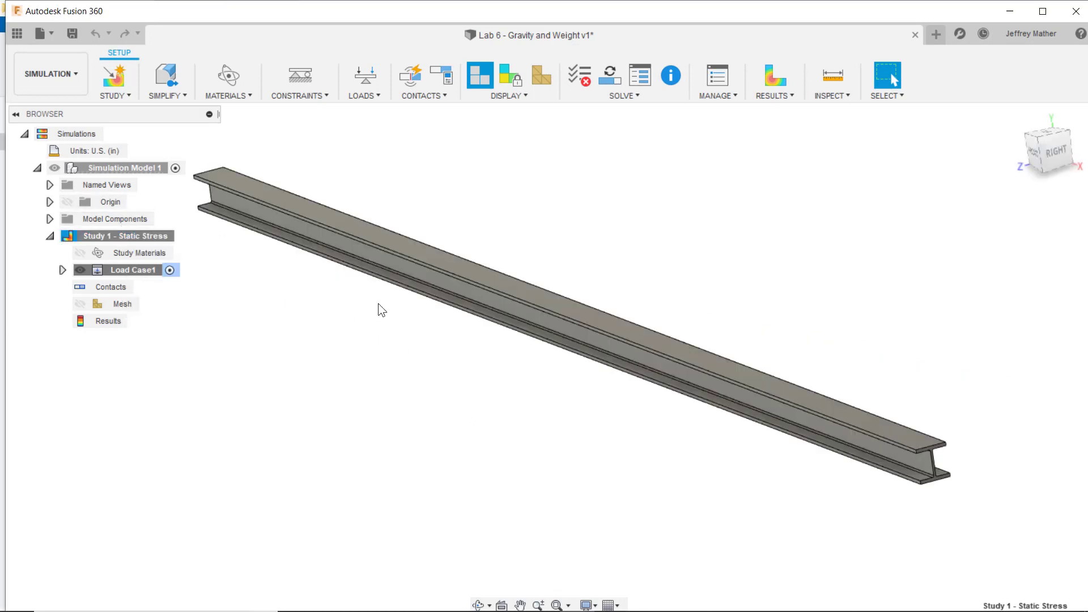
- Create a second simulation model through Simplify and add a Static Stress study to it
click(179, 93)
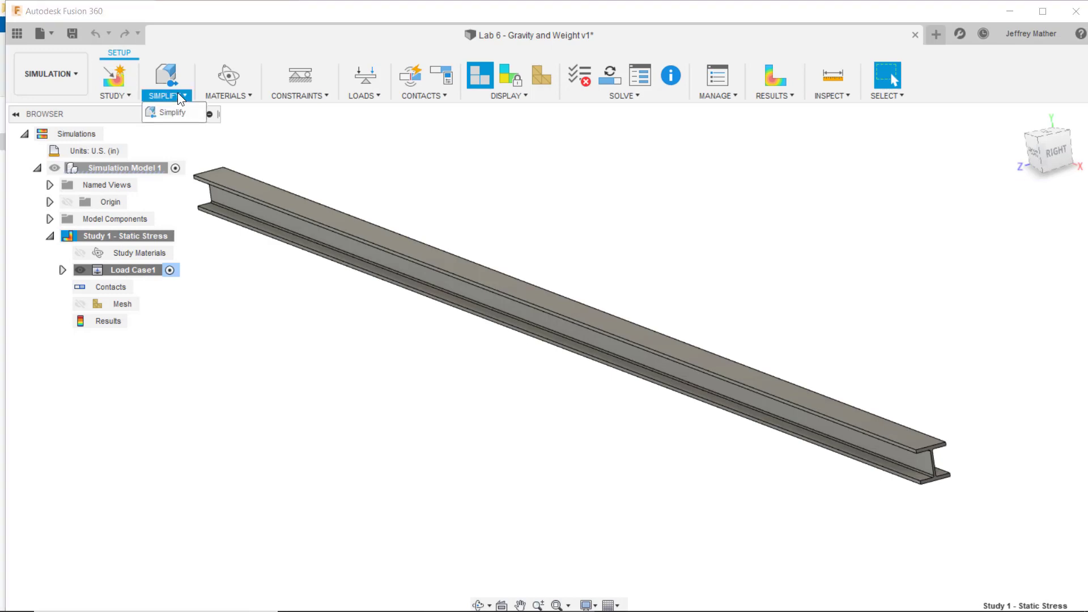
click(165, 116)
click(145, 96)
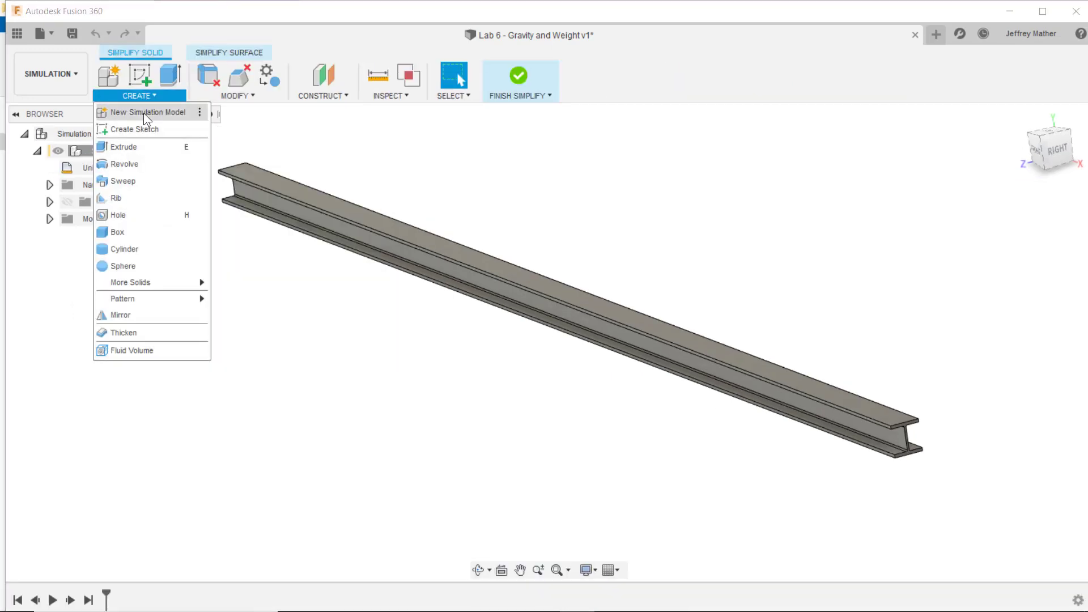
click(144, 114)
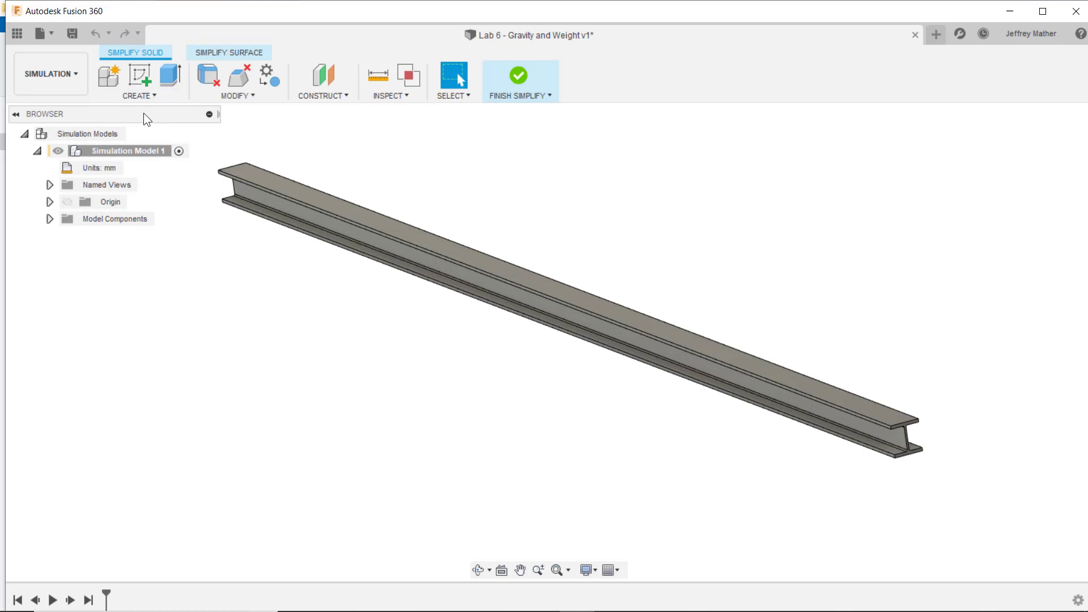
click(519, 79)
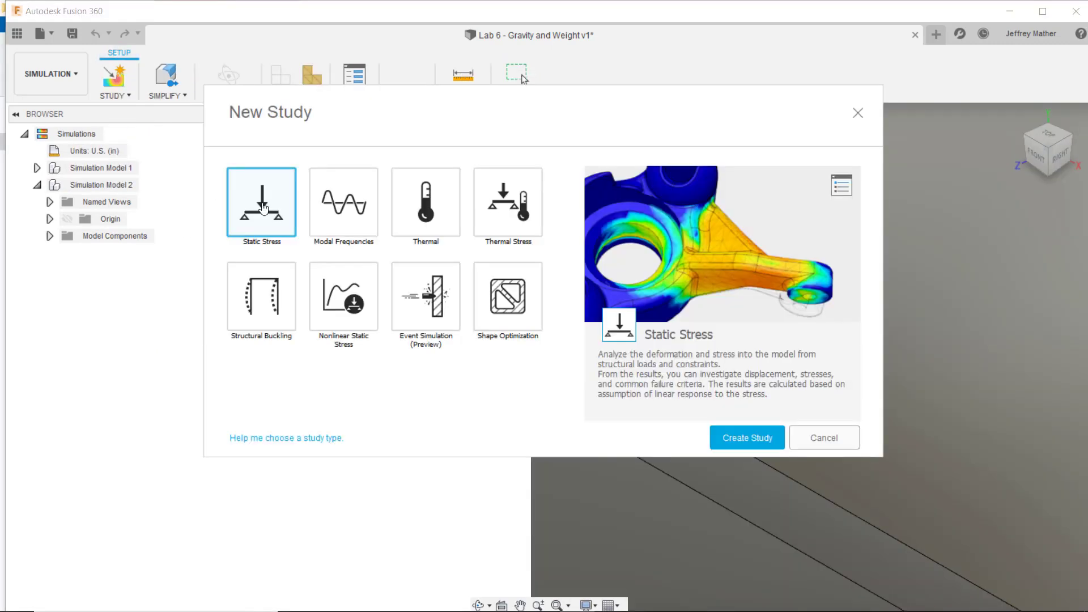
click(735, 443)
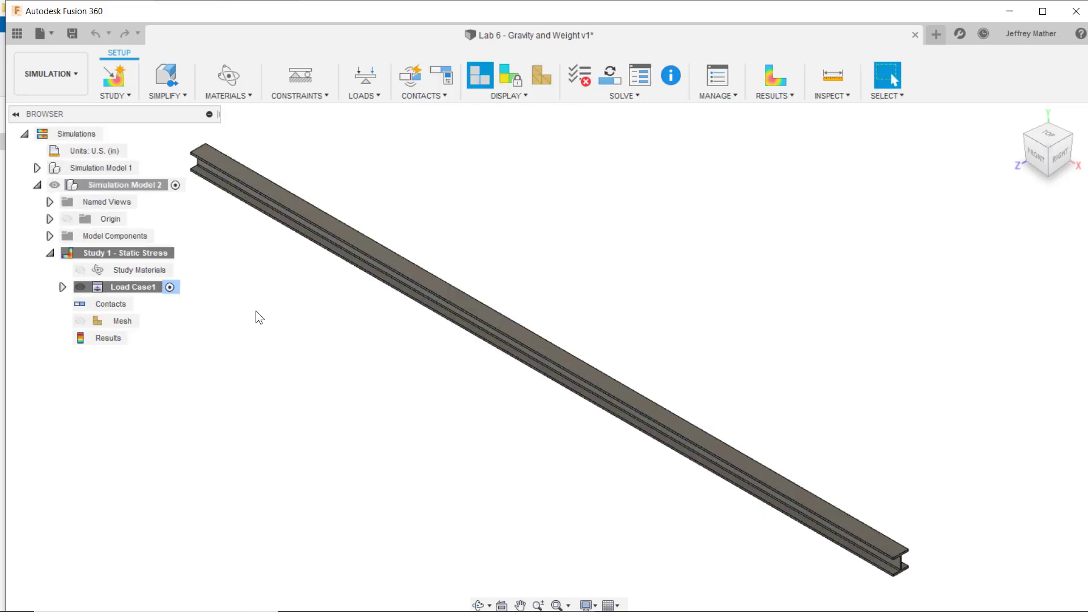
- Activate Simulation Model 1 and apply a Fixed constraint in Ux, Uy and Uz to the lower flange's bottom edge at the beam's left end
click(119, 168)
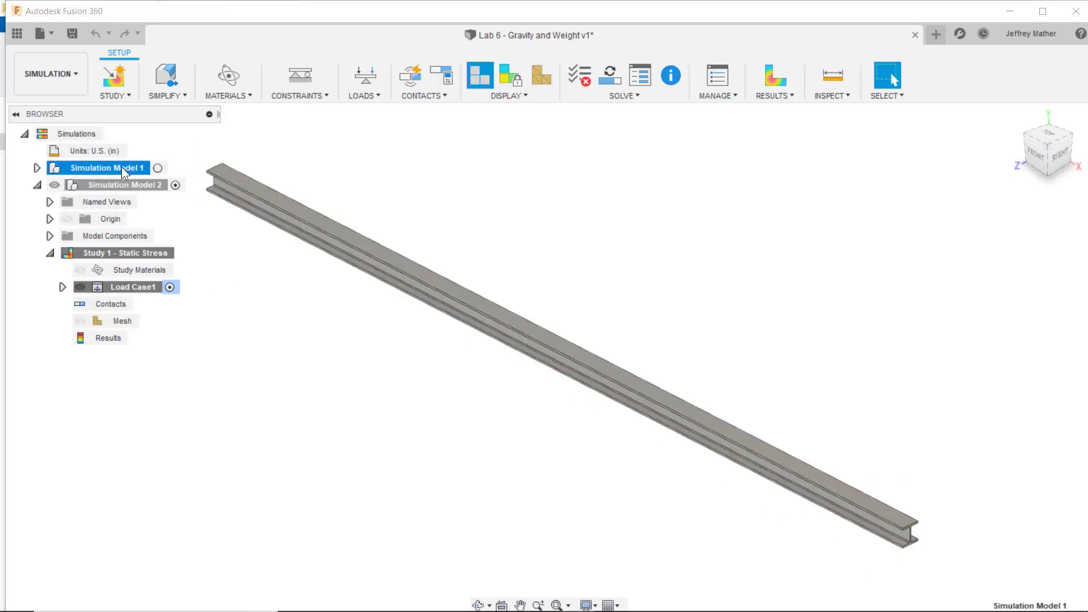
click(158, 168)
click(296, 93)
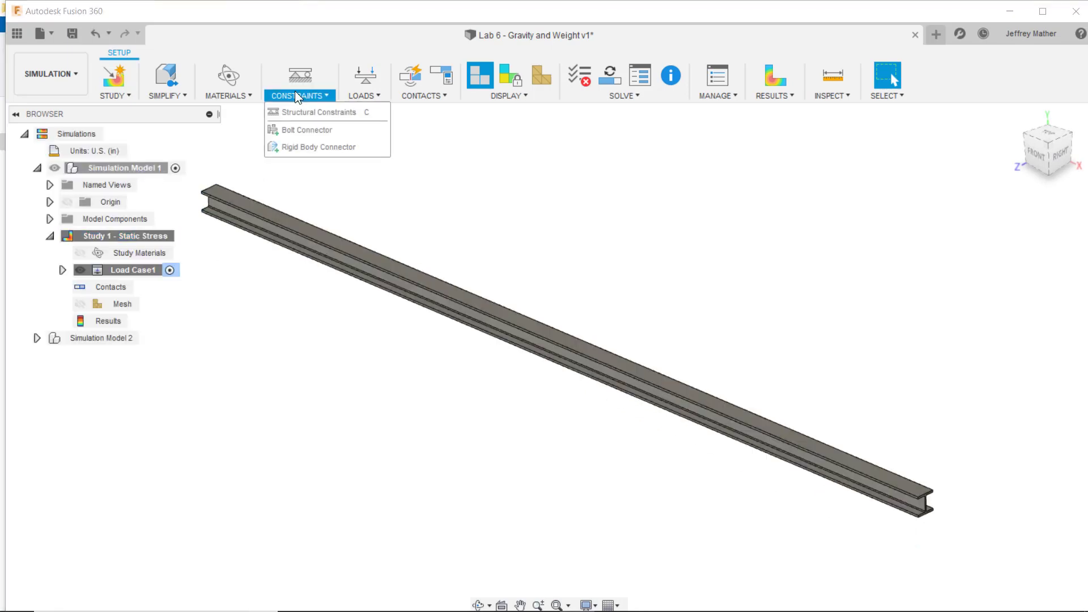
click(292, 114)
shift+middle_drag(292, 114, 305, 352)
click(288, 361)
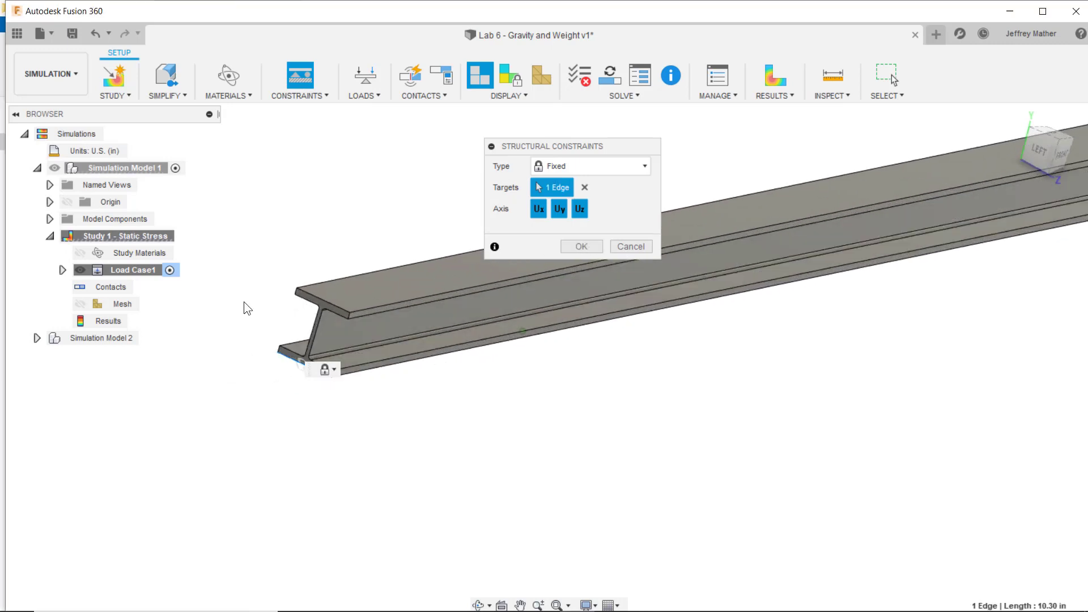
shift+middle_drag(243, 303, 351, 335)
click(290, 358)
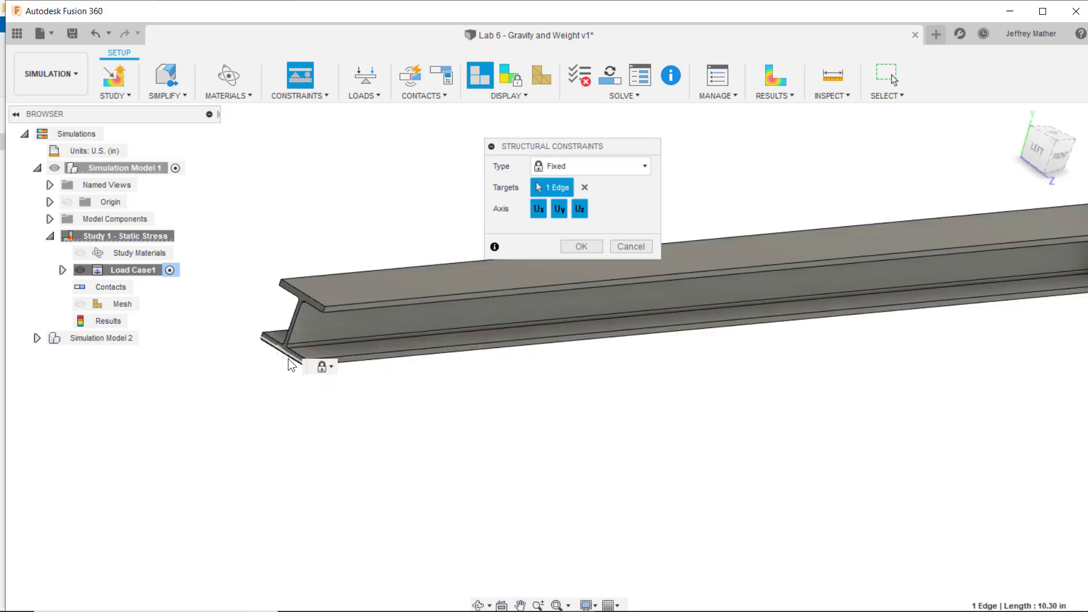
click(592, 247)
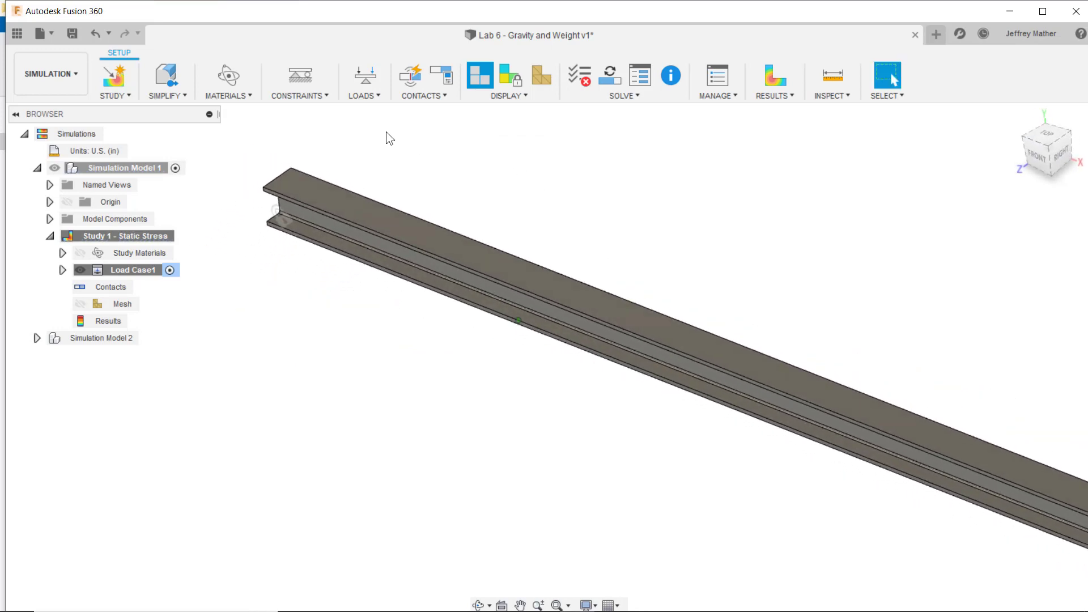
- Apply a Fixed constraint in Ux, Uy and Uz to the lower flange's bottom edge at the beam's right end
click(300, 77)
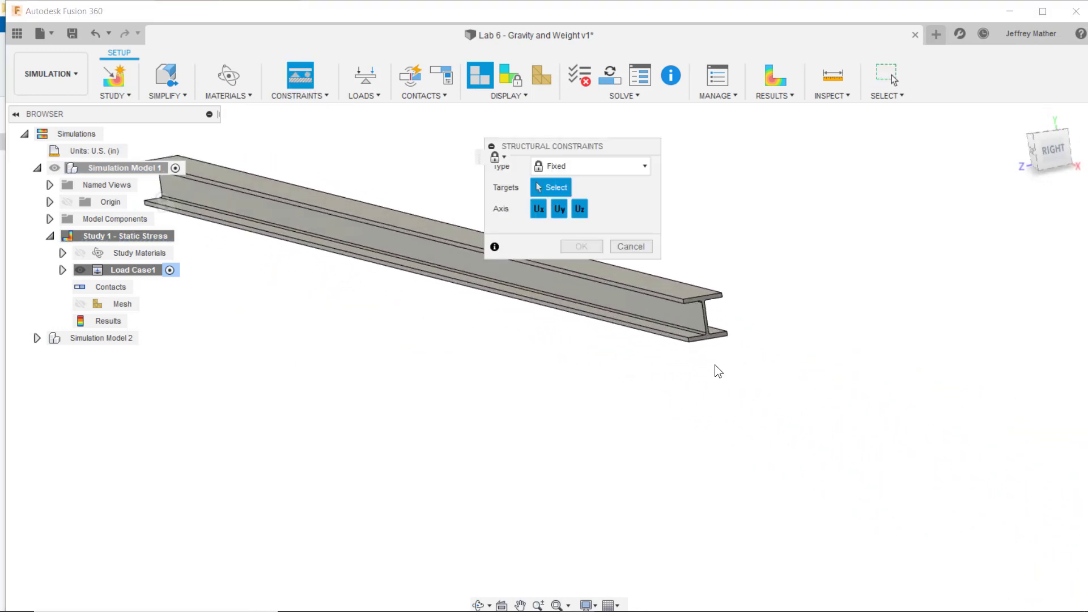
click(699, 330)
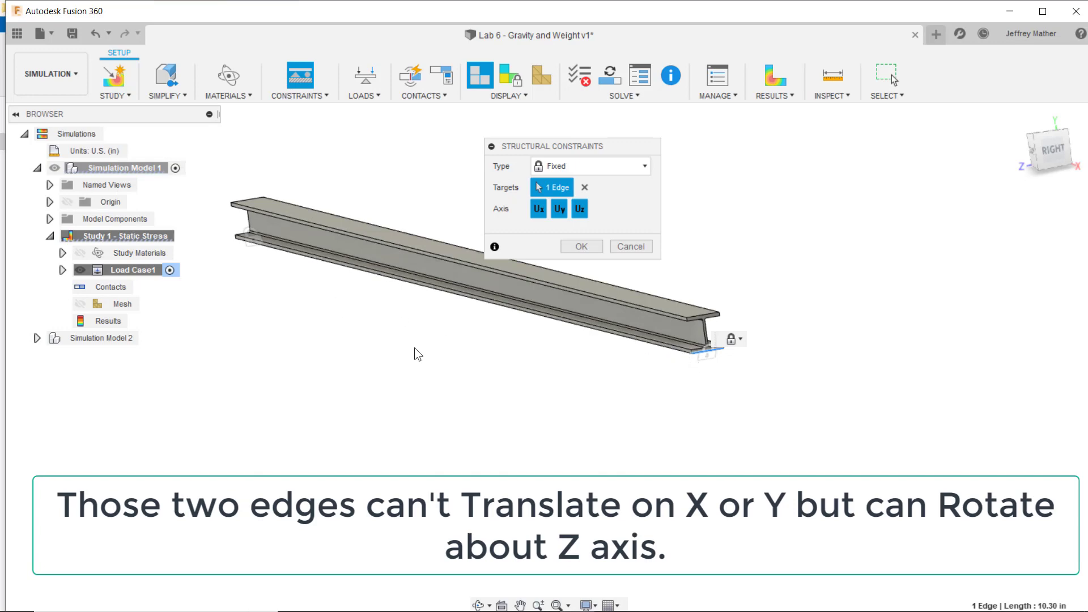
key(Return)
- Turn on gravity for the load case and generate the mesh for the beam
click(372, 97)
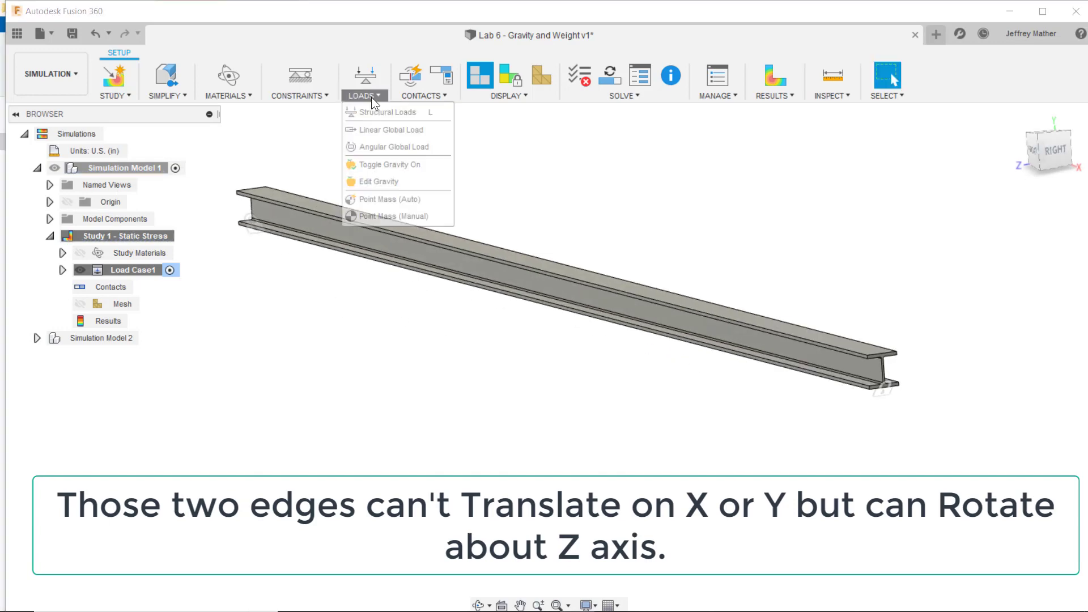
click(379, 164)
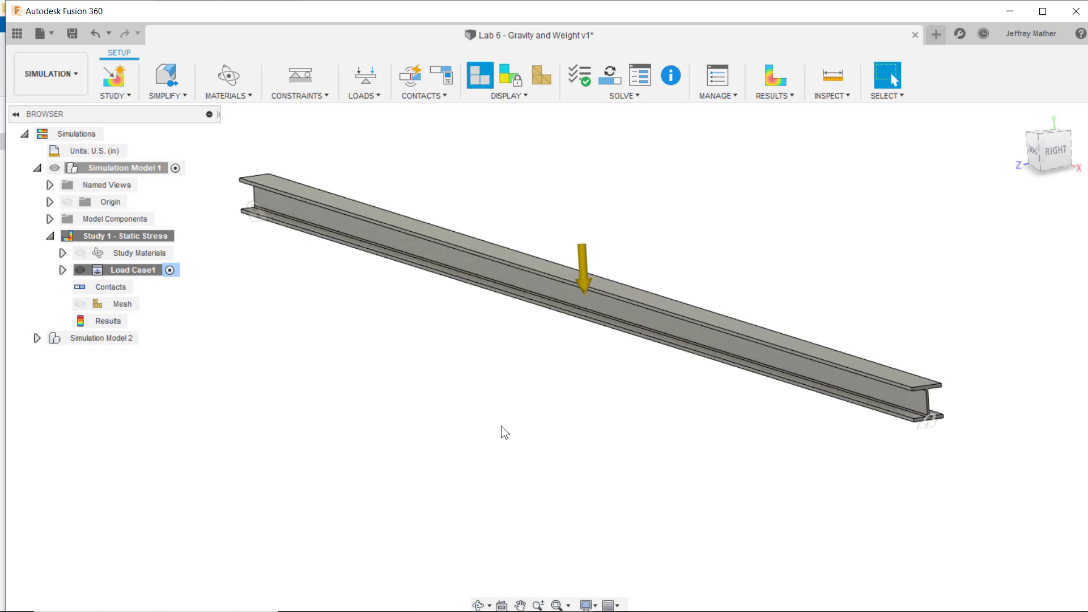
click(598, 336)
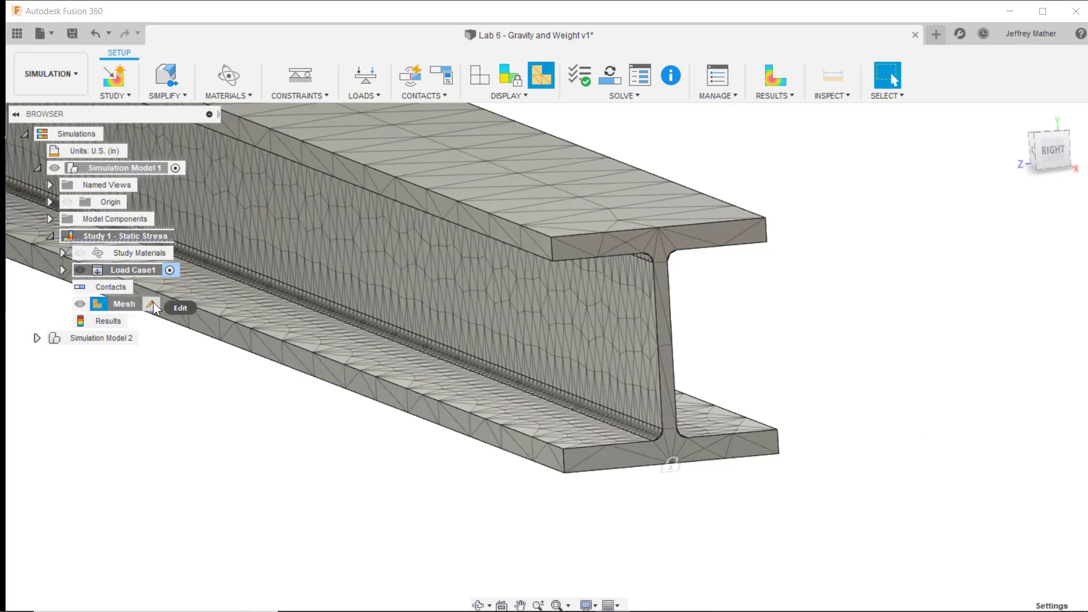
- Check the average element size in the mesh settings and accept the settings
click(153, 303)
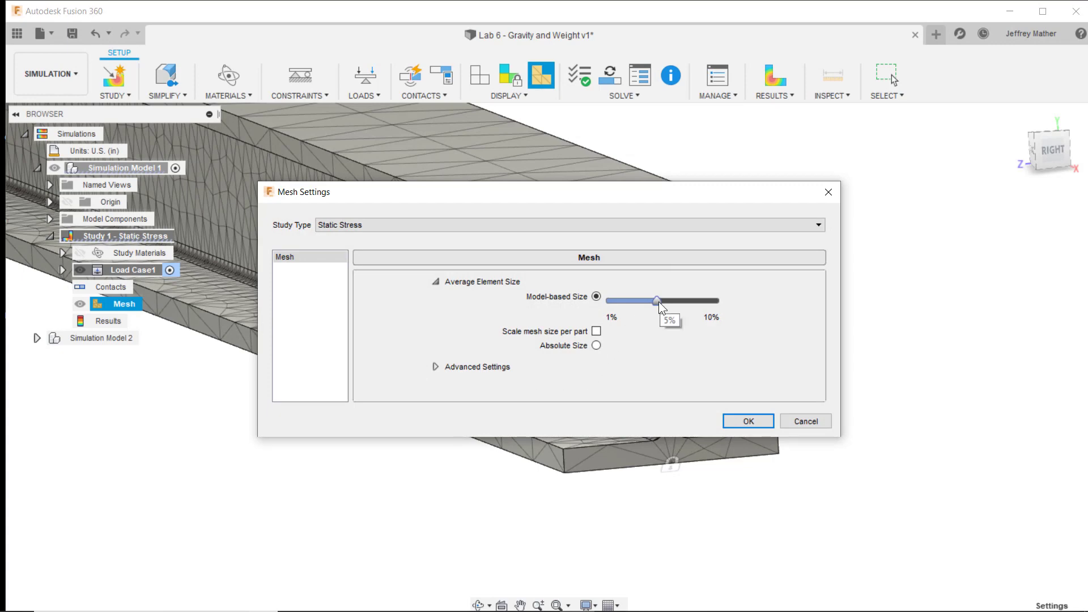
click(747, 420)
scroll(690, 489, down, 5)
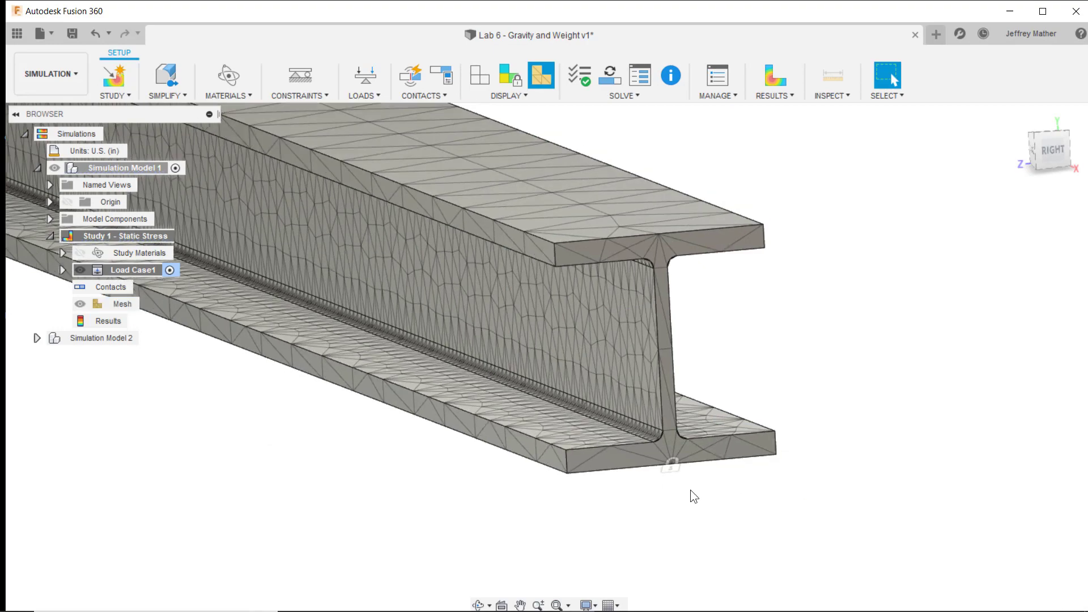
scroll(735, 454, down, 3)
- Solve Simulation Model 1's static stress study locally and dismiss the results details
shift+middle_drag(509, 400, 494, 400)
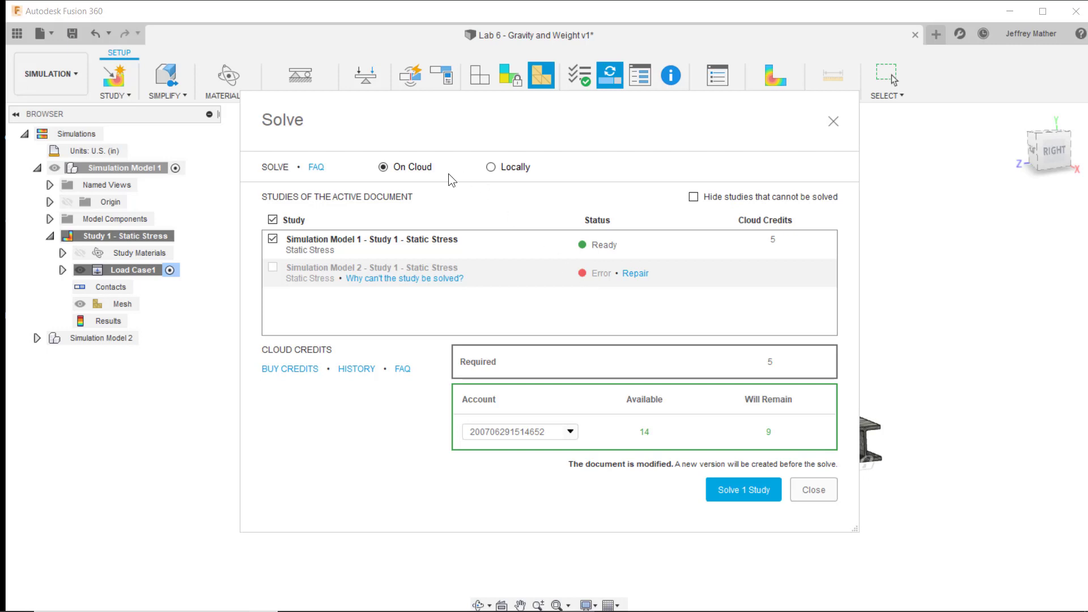
click(490, 167)
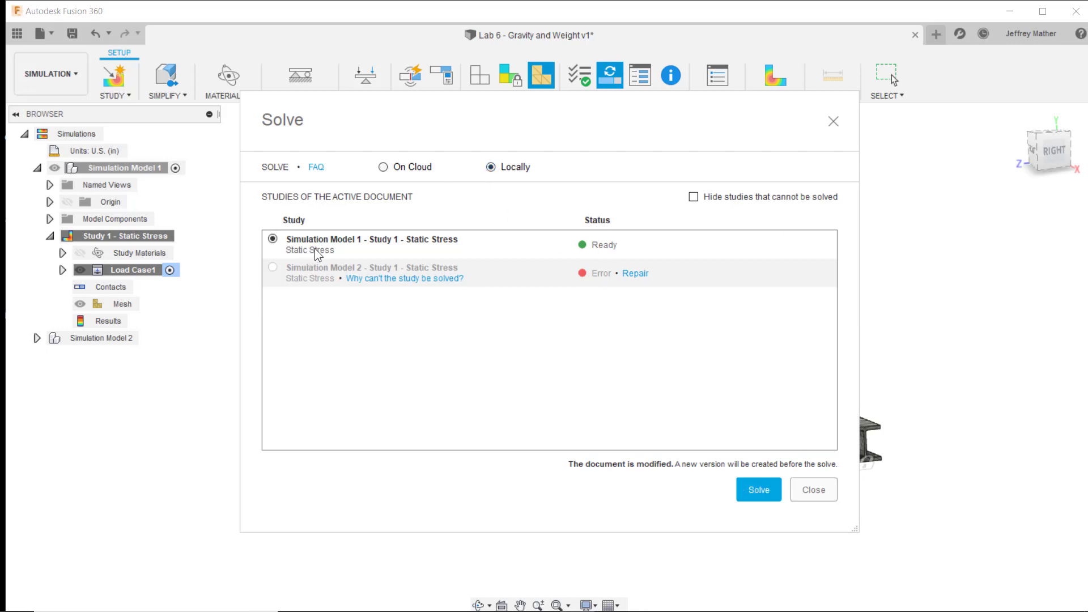
click(759, 489)
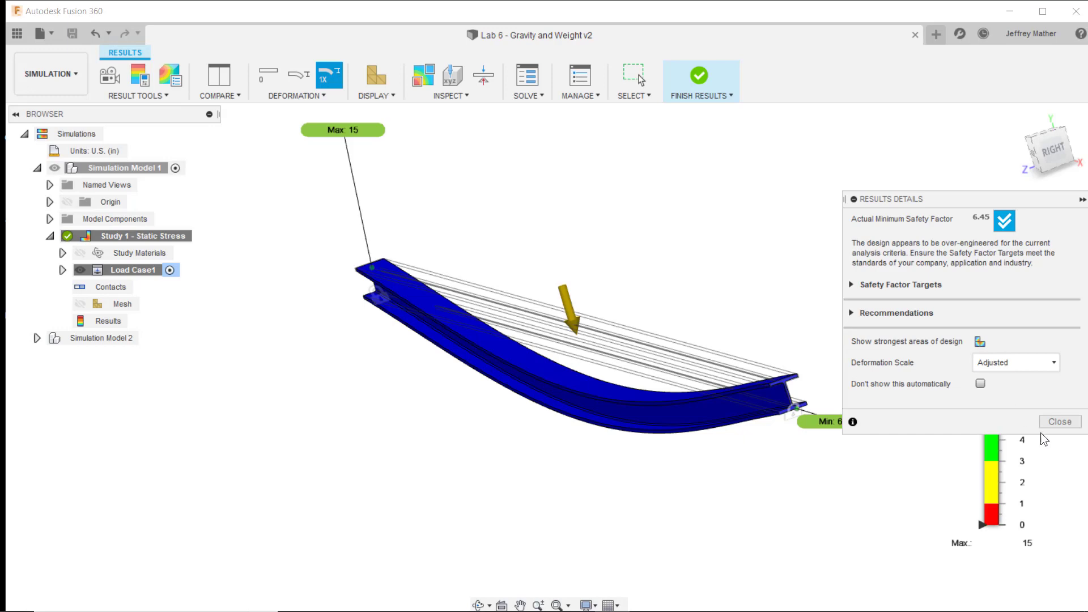
click(1052, 421)
- Show the Von Mises stress results and examine the stress at both supported ends of the lower flange
click(961, 386)
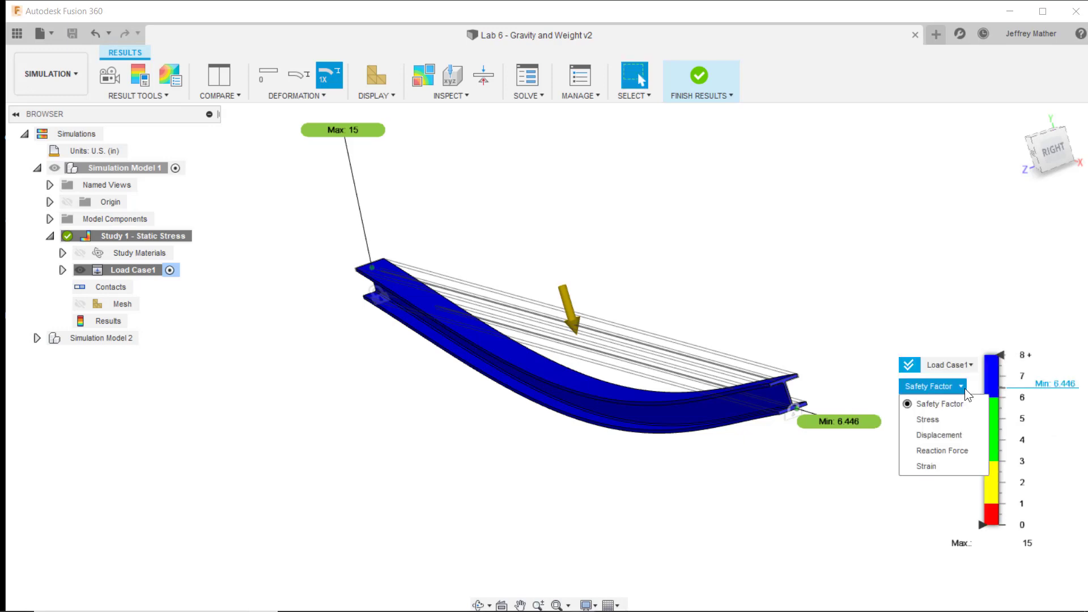
click(944, 421)
shift+middle_drag(690, 444, 86, 517)
scroll(86, 516, down, 5)
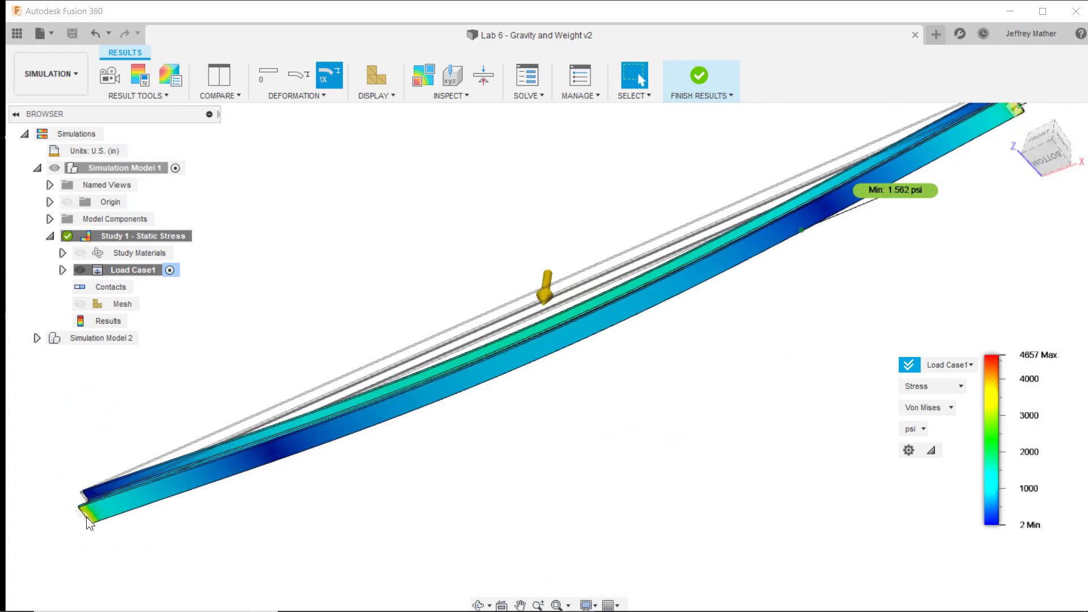
scroll(756, 215, up, 3)
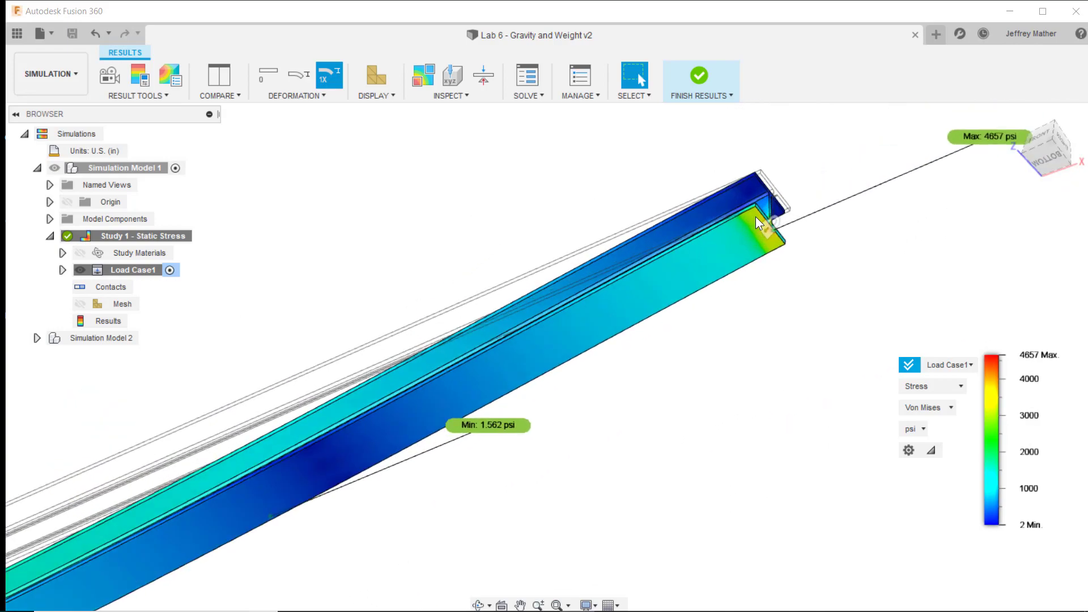
scroll(789, 341, down, 3)
shift+middle_drag(760, 387, 952, 397)
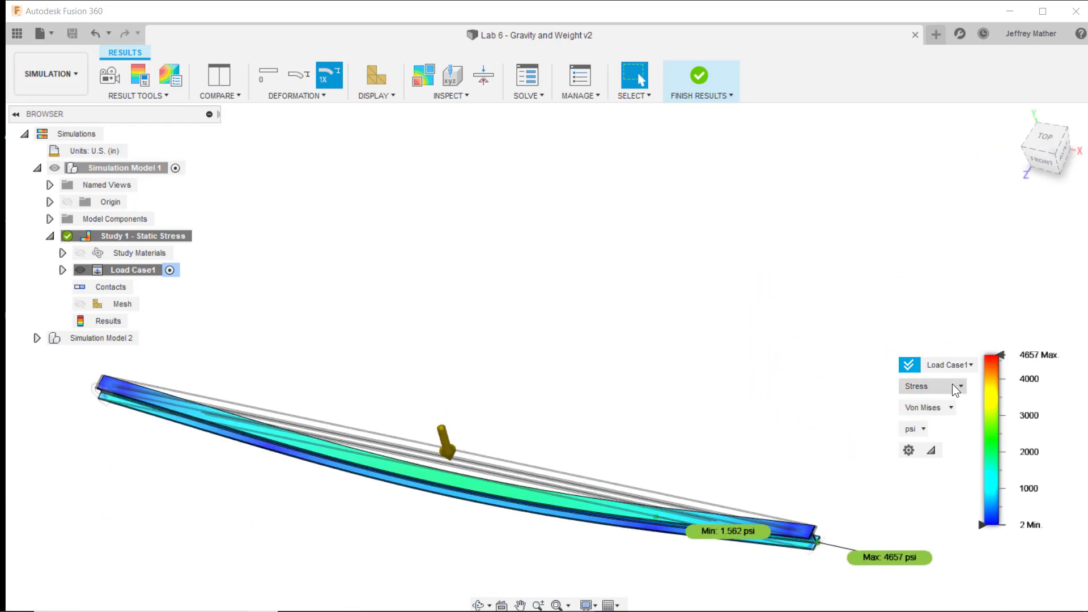
- Show the total displacement results with the deformation scale set to Actual and examine the beam's midspan
click(951, 384)
click(946, 437)
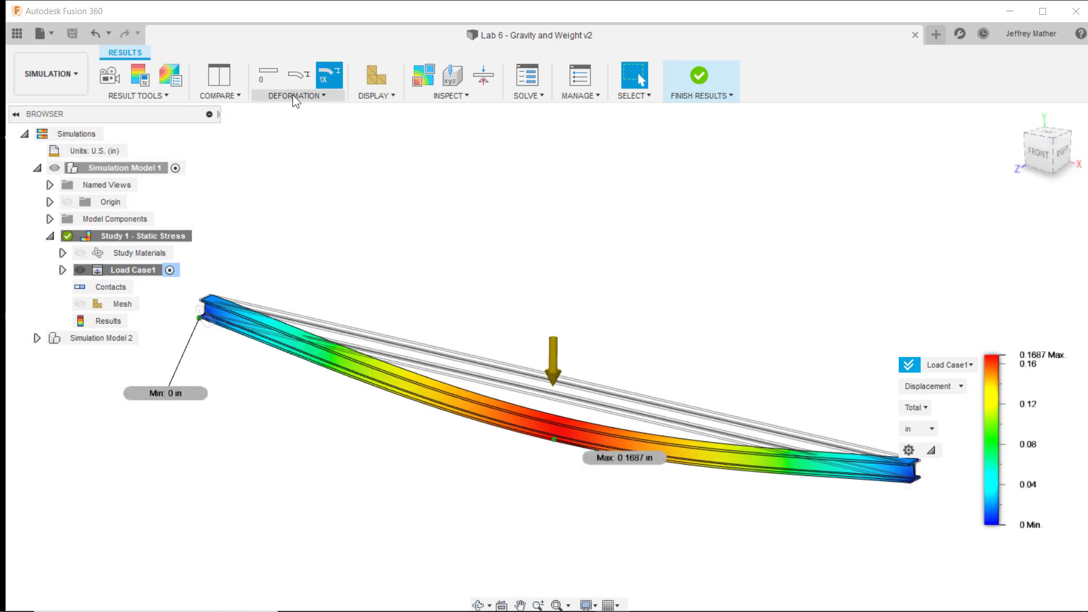
click(292, 94)
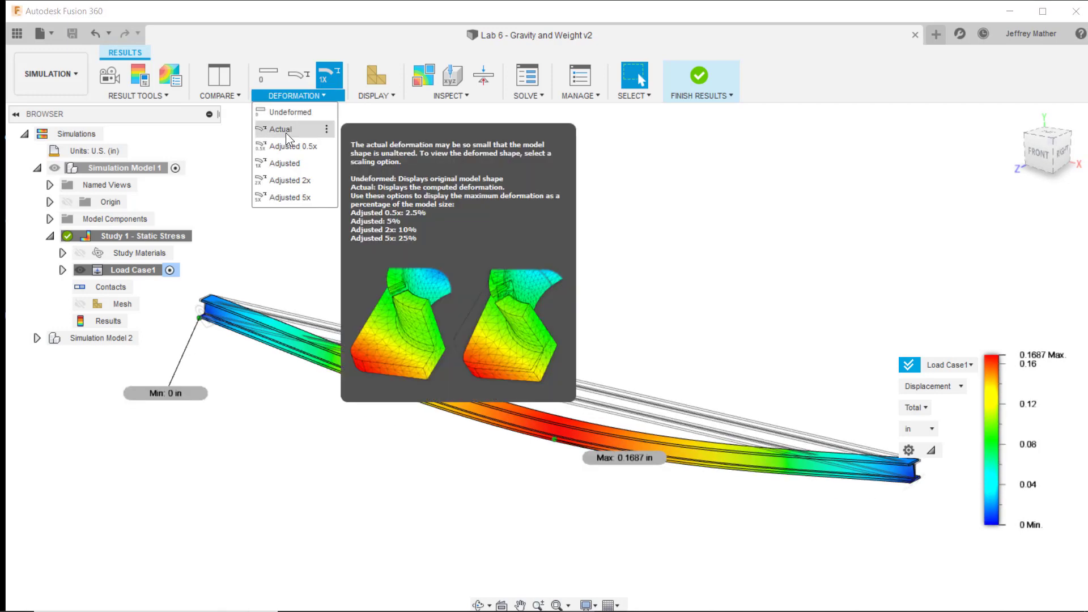
click(285, 133)
scroll(566, 392, up, 3)
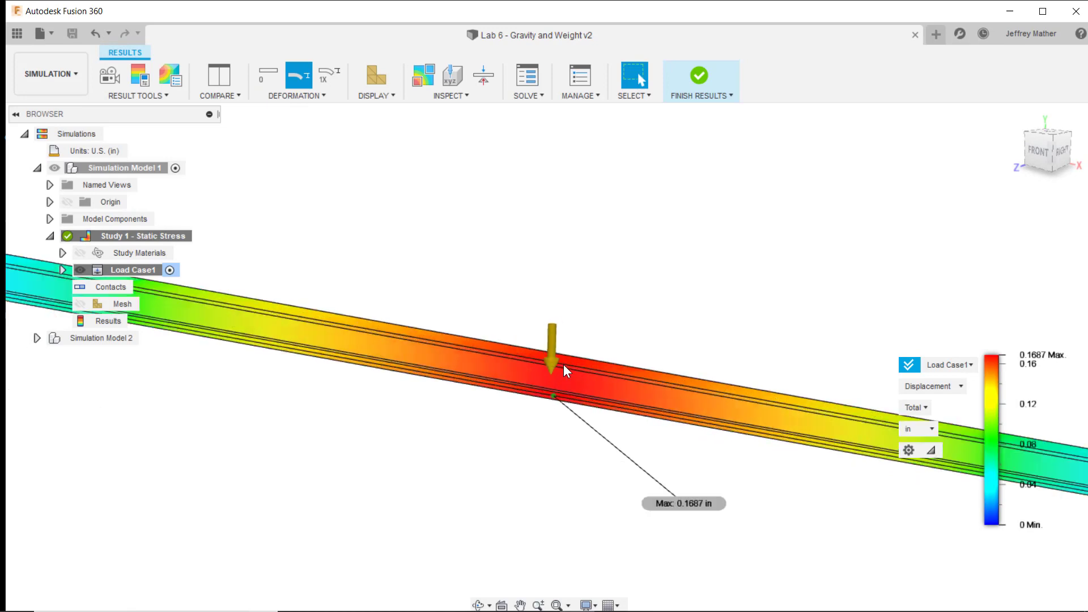
scroll(565, 370, up, 5)
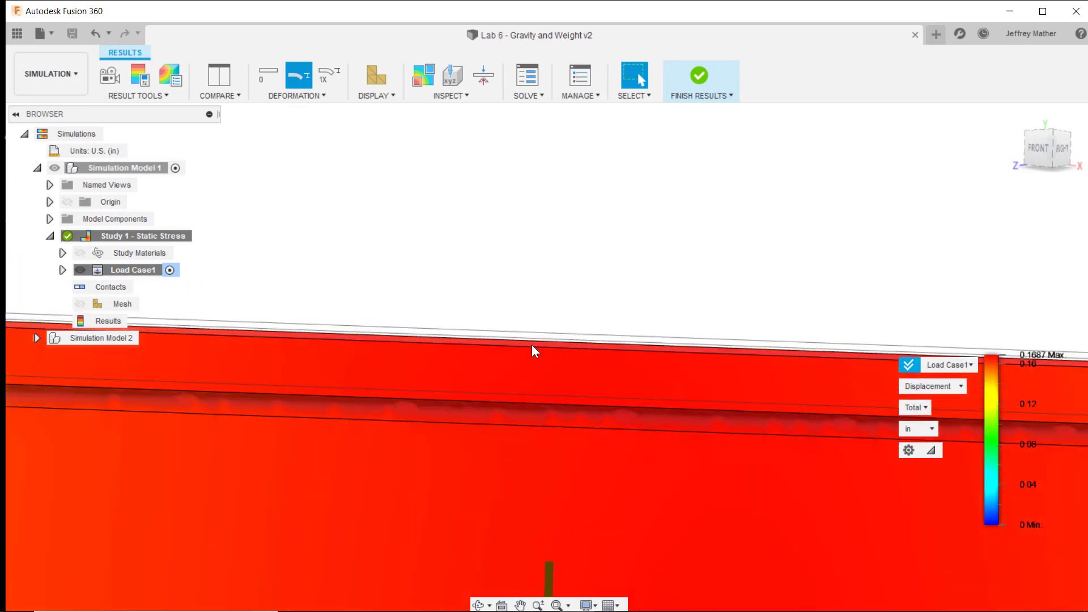
scroll(587, 284, down, 8)
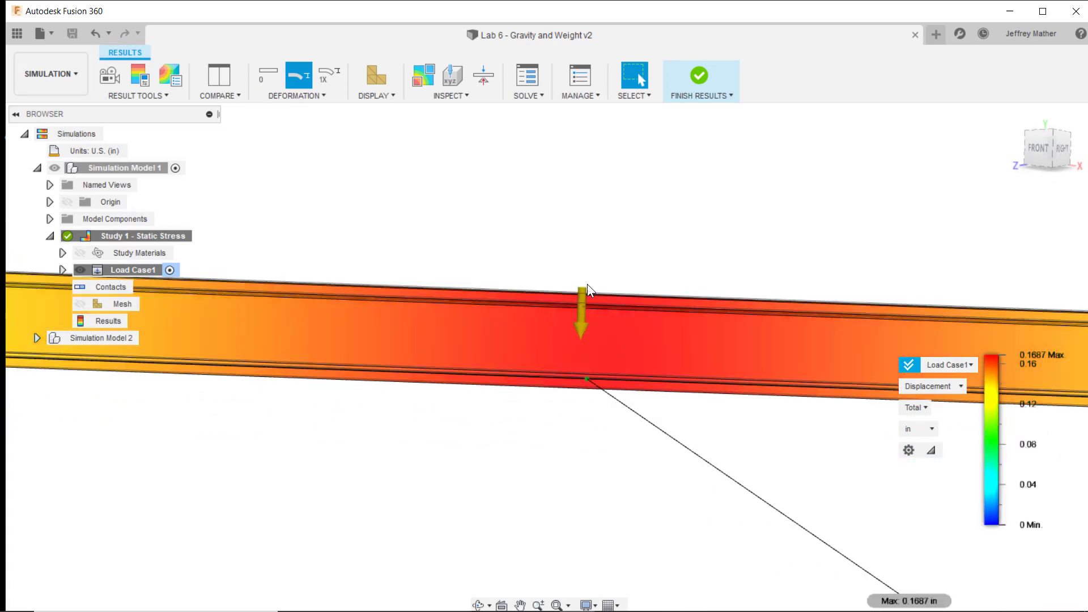
- Animate the displacement results, inspect the rotation of the beam's left end from the front, and close the animation
click(108, 74)
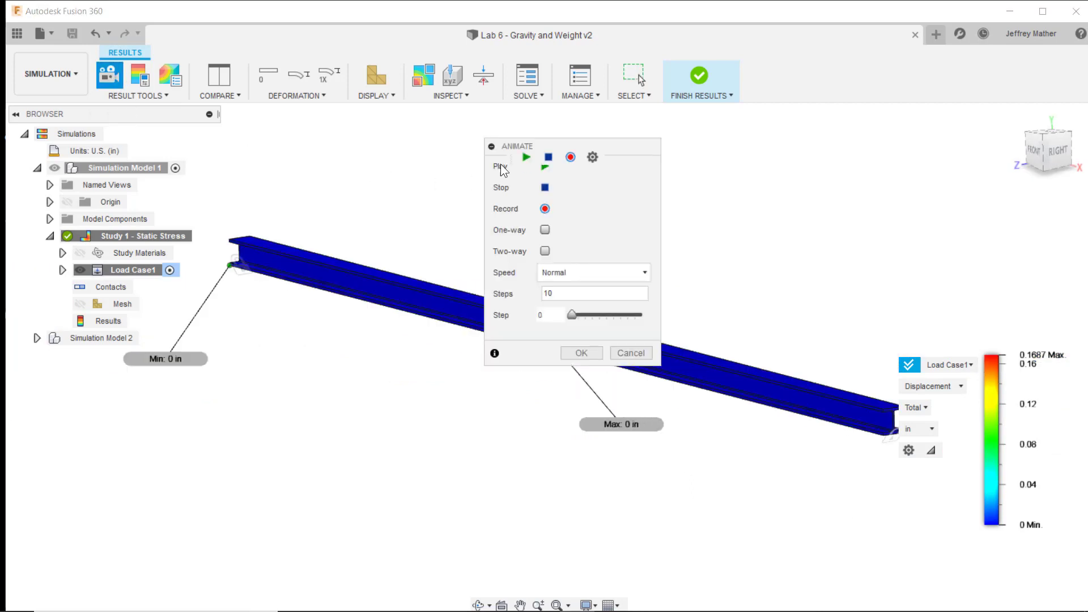
drag(539, 146, 741, 189)
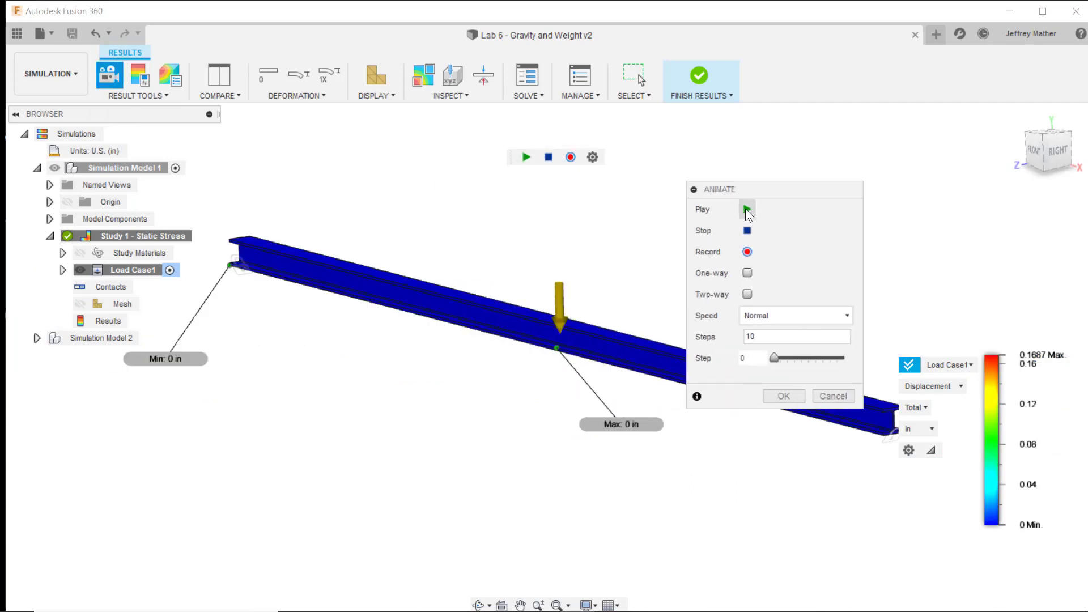
click(528, 157)
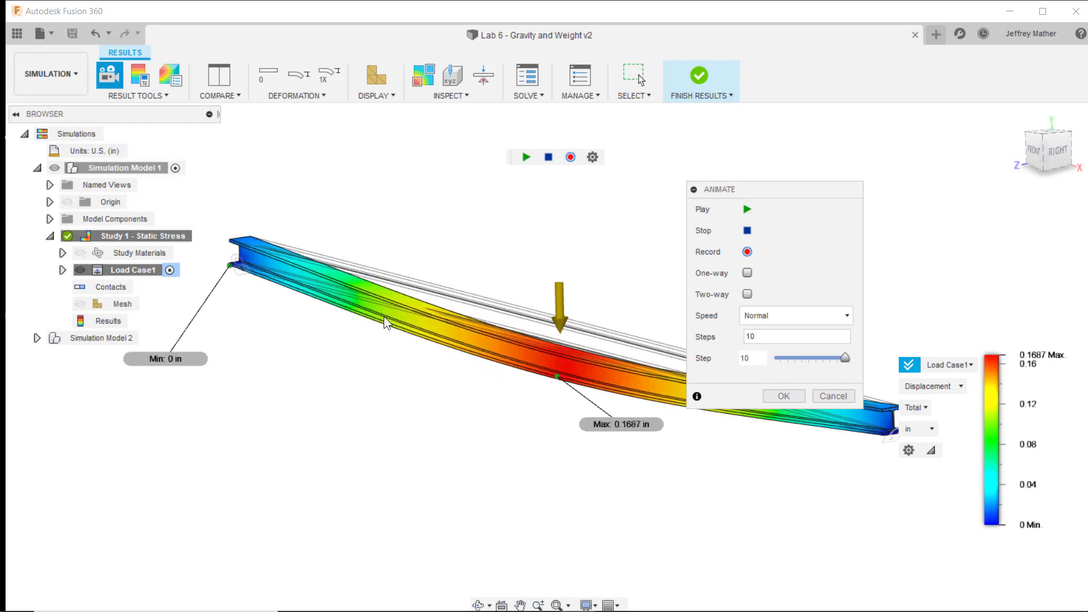
click(1035, 152)
drag(708, 192, 361, 198)
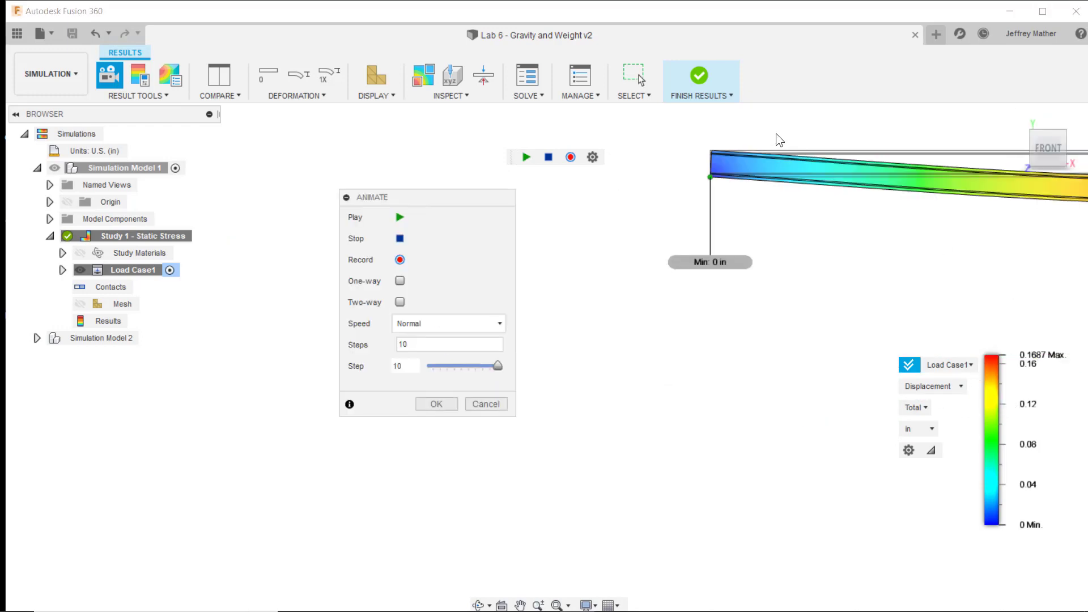
scroll(705, 169, up, 10)
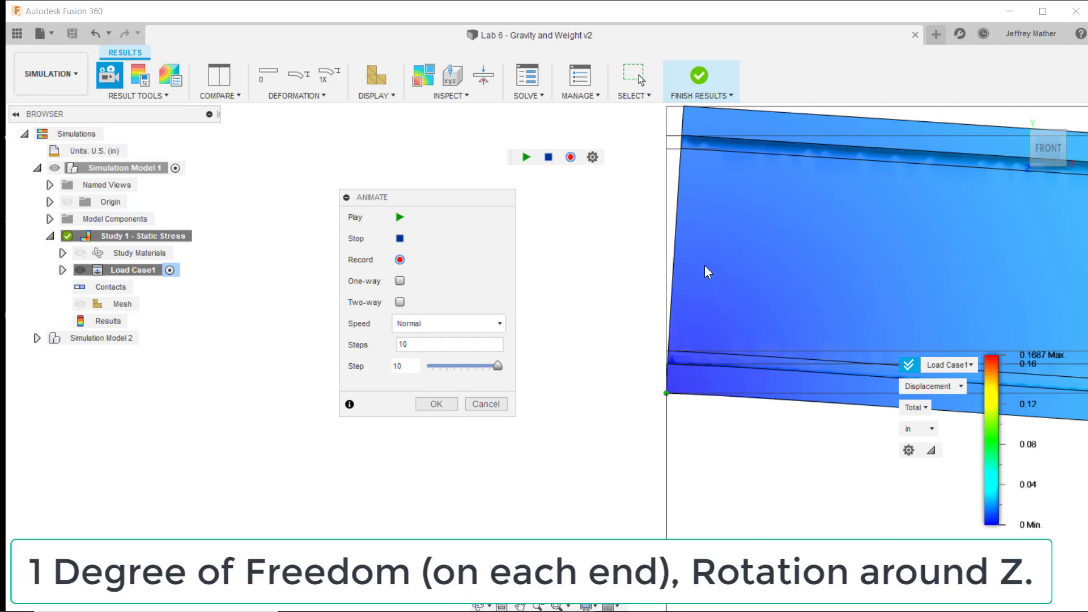
scroll(554, 321, down, 10)
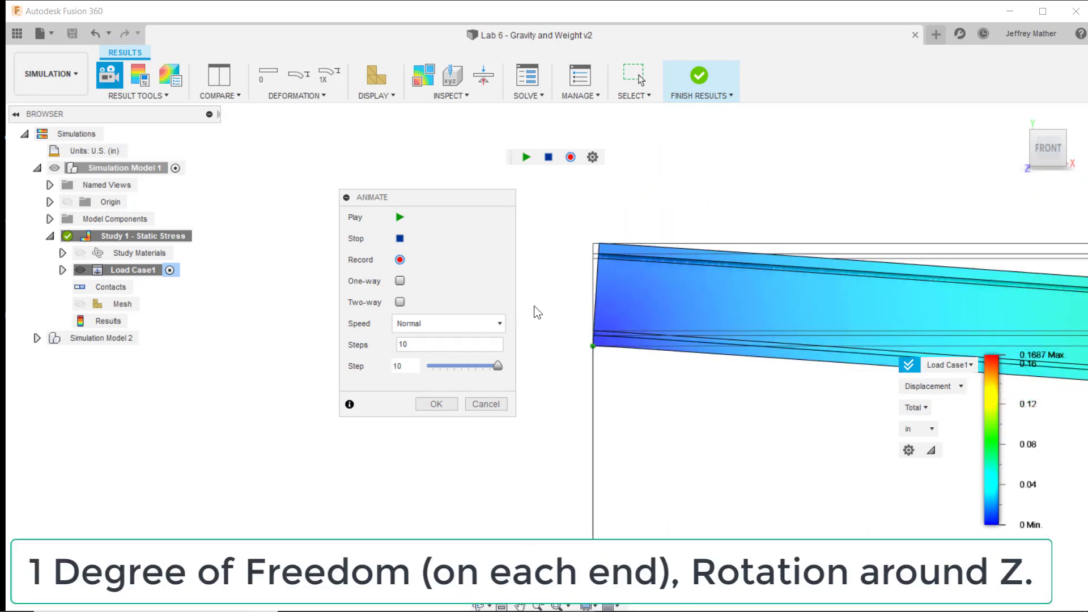
scroll(522, 284, down, 6)
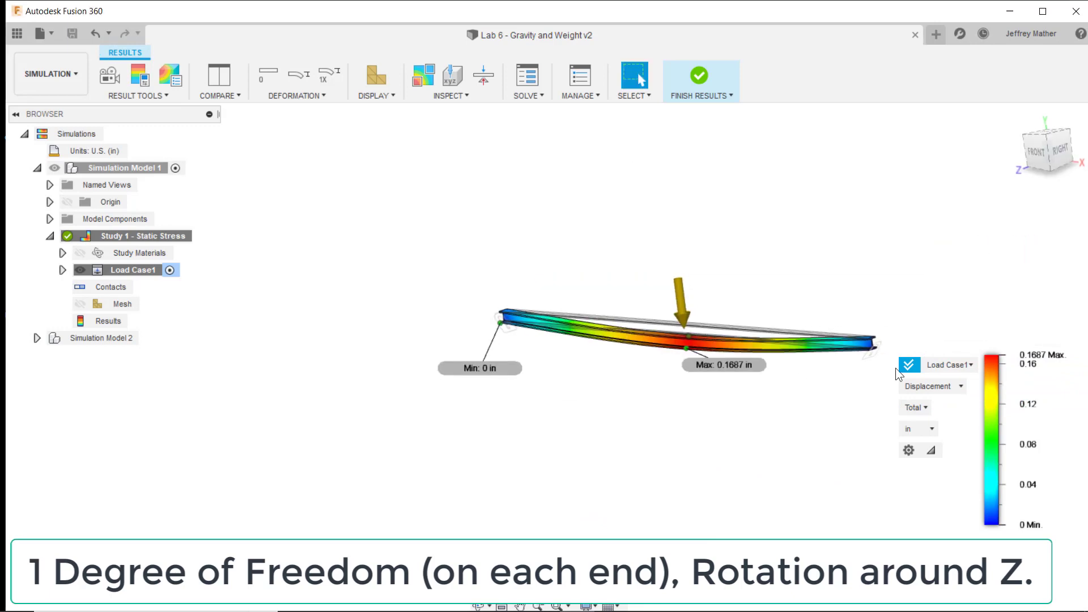
- Examine the displacement at the beam's right-end support and the deflected shape over its full length
scroll(870, 349, up, 3)
scroll(867, 363, up, 5)
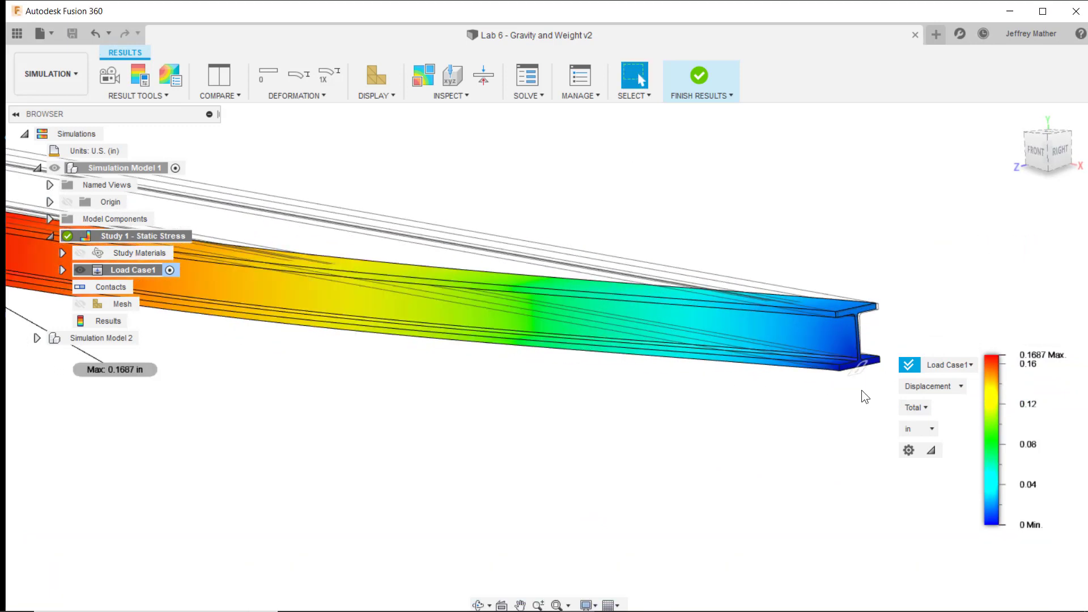
scroll(847, 373, down, 8)
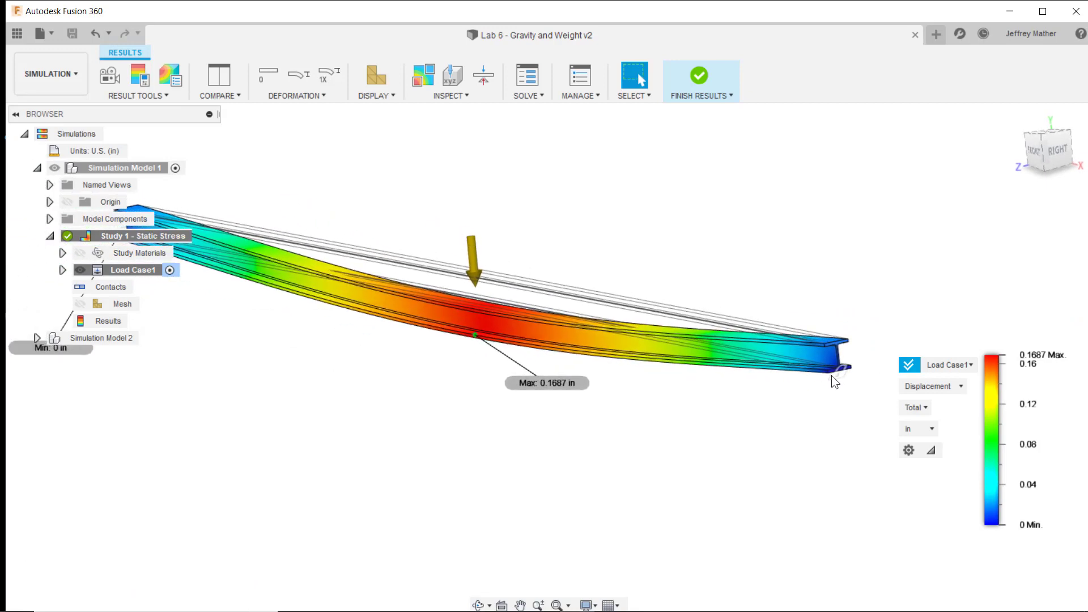
scroll(831, 375, up, 2)
scroll(831, 375, up, 1)
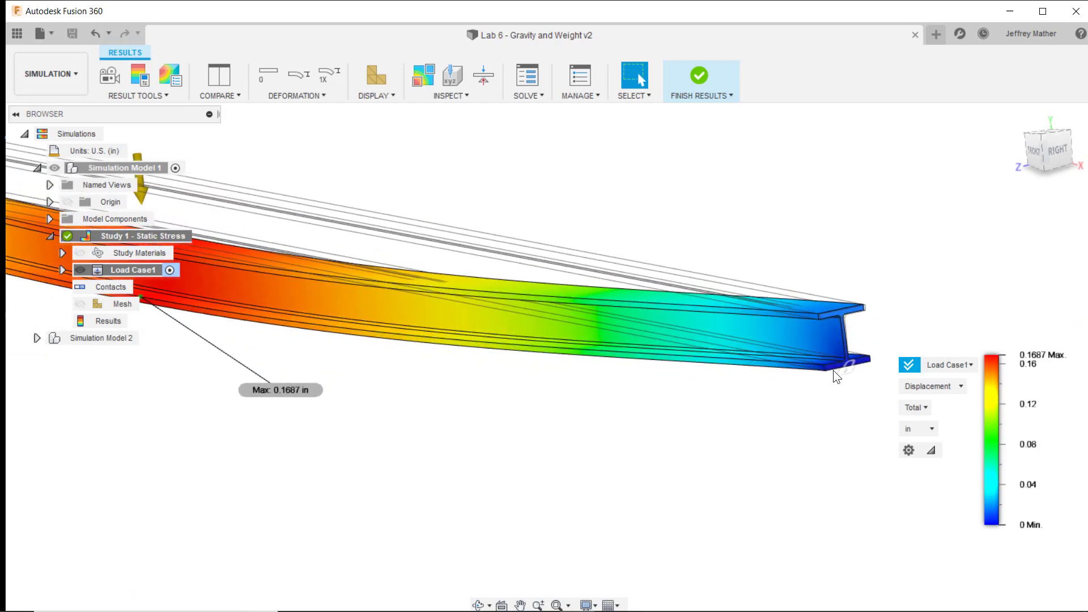
scroll(833, 370, down, 2)
scroll(833, 370, down, 2)
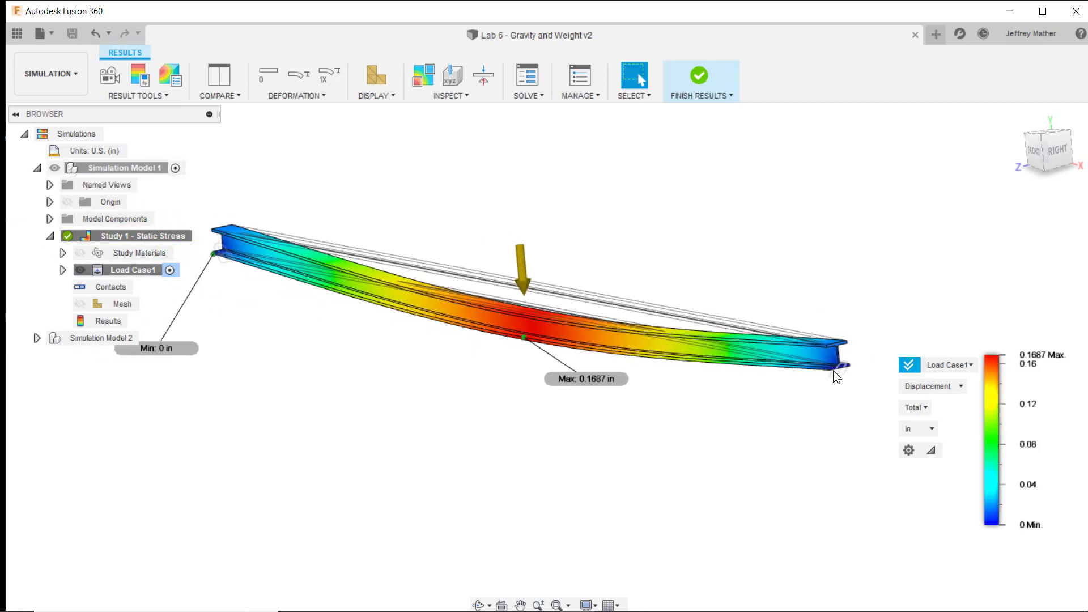
shift+middle_drag(526, 165, 525, 164)
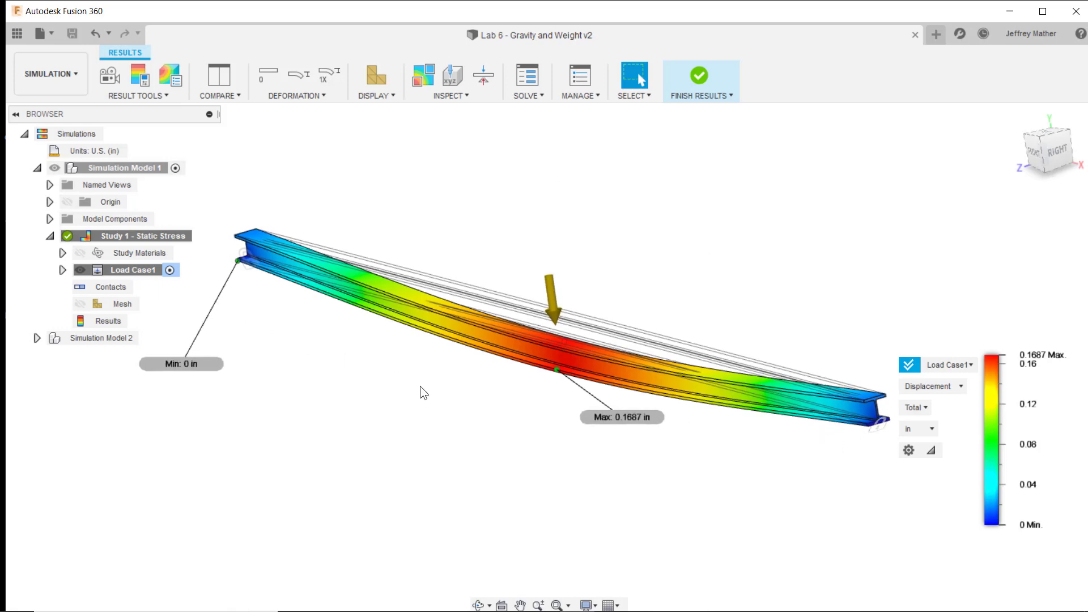
- Finish reviewing the results and activate Simulation Model 2
click(698, 78)
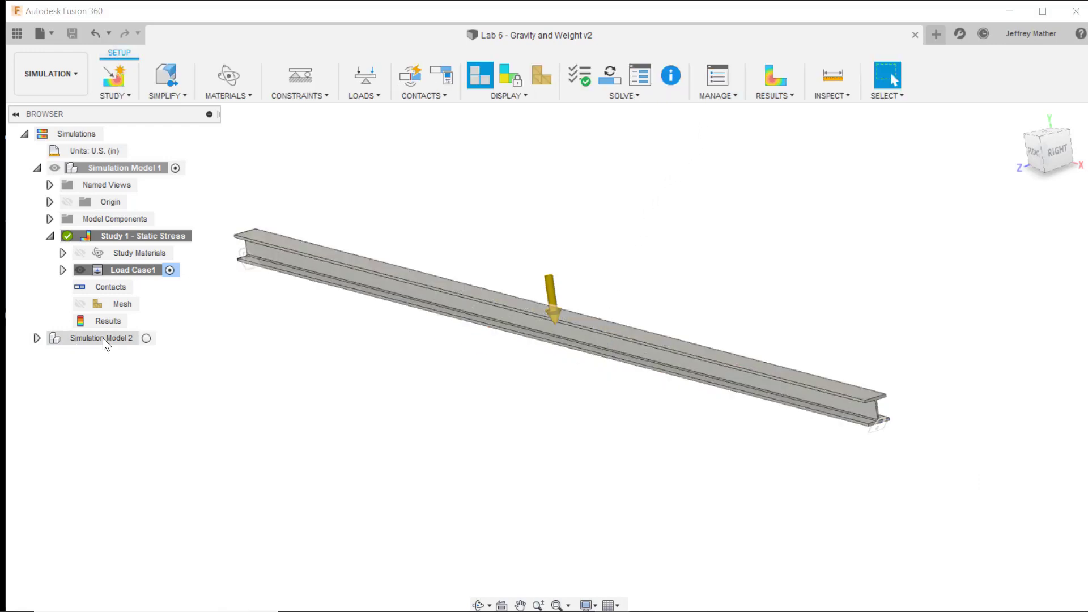
click(146, 338)
shift+middle_drag(211, 360, 216, 325)
scroll(402, 366, down, 2)
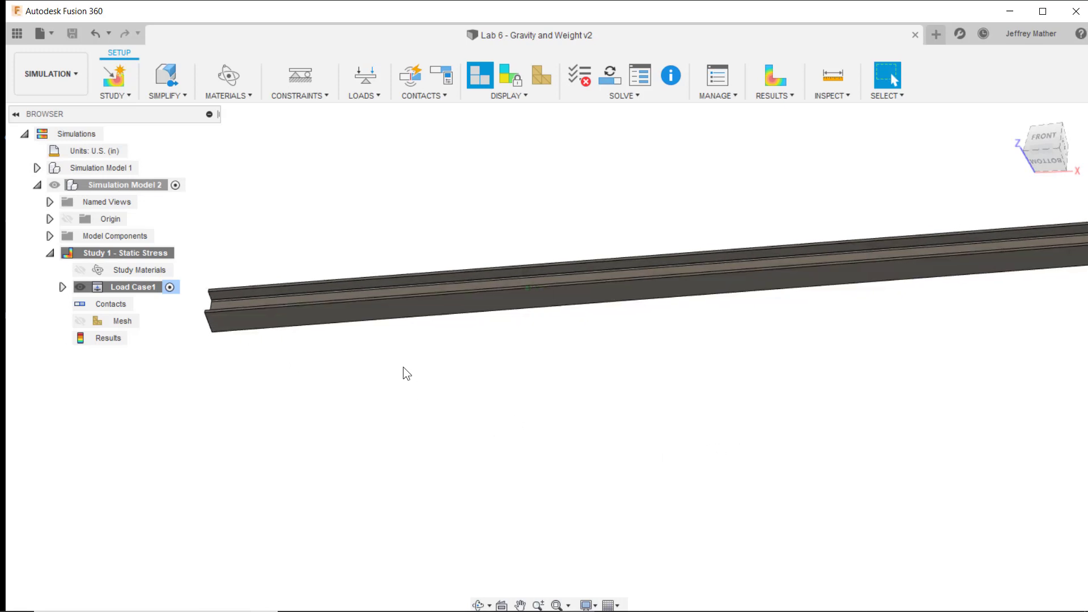
scroll(251, 267, up, 3)
scroll(252, 269, up, 2)
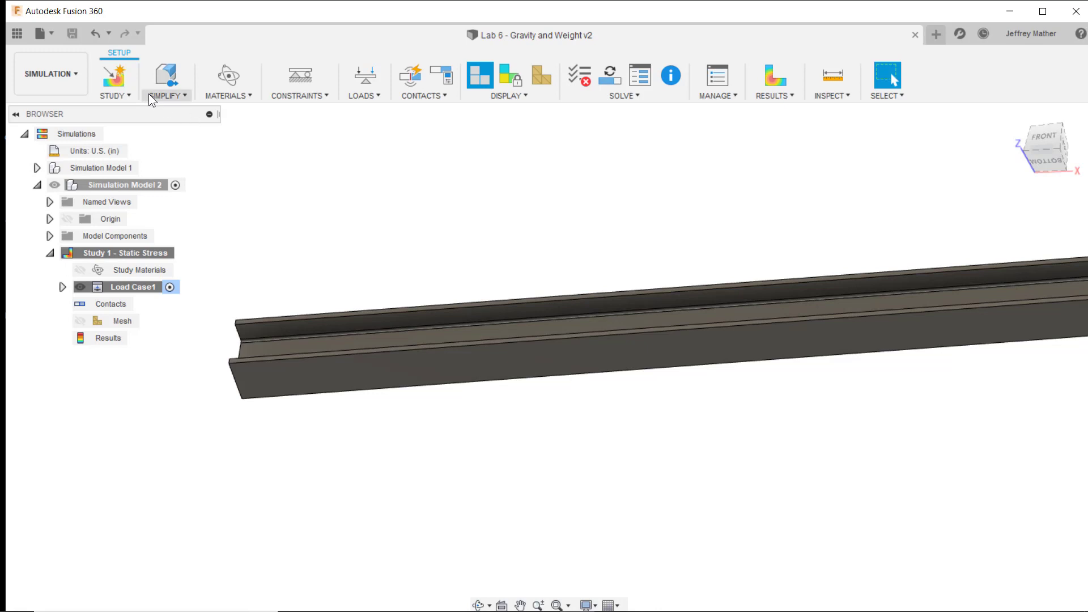
- In Simplify, start a sketch on the lower flange's underside and draw a full-width rectangle at the beam's left end
click(163, 94)
click(167, 114)
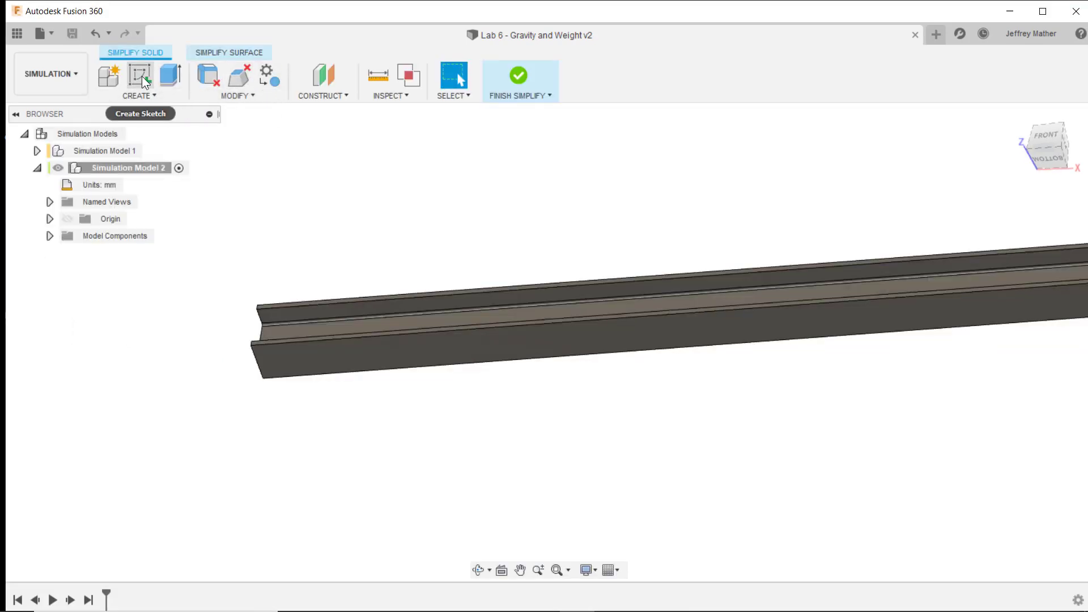
click(141, 76)
click(314, 357)
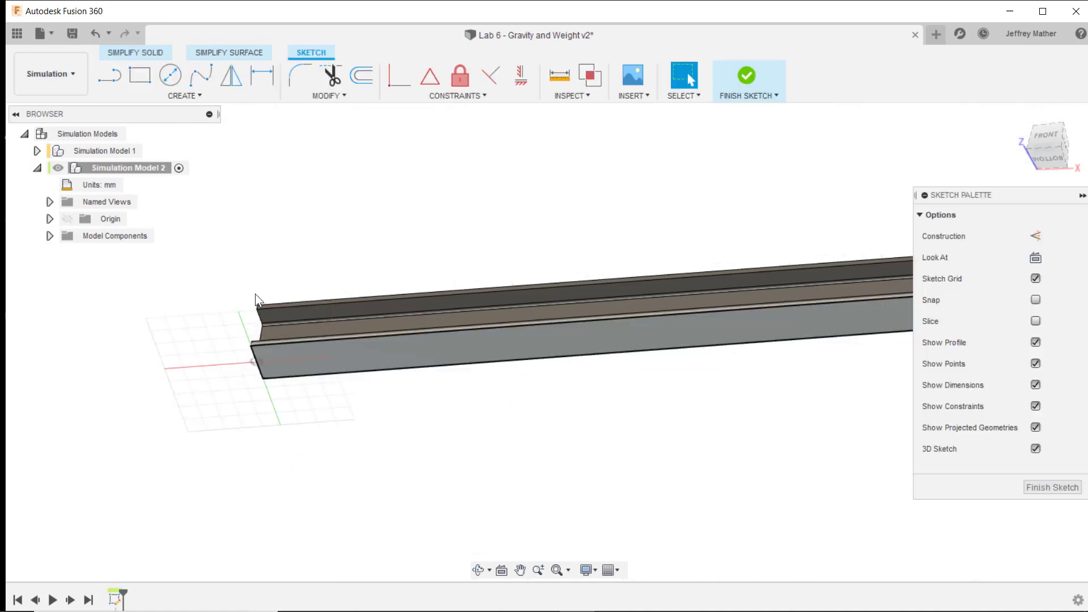
key(r)
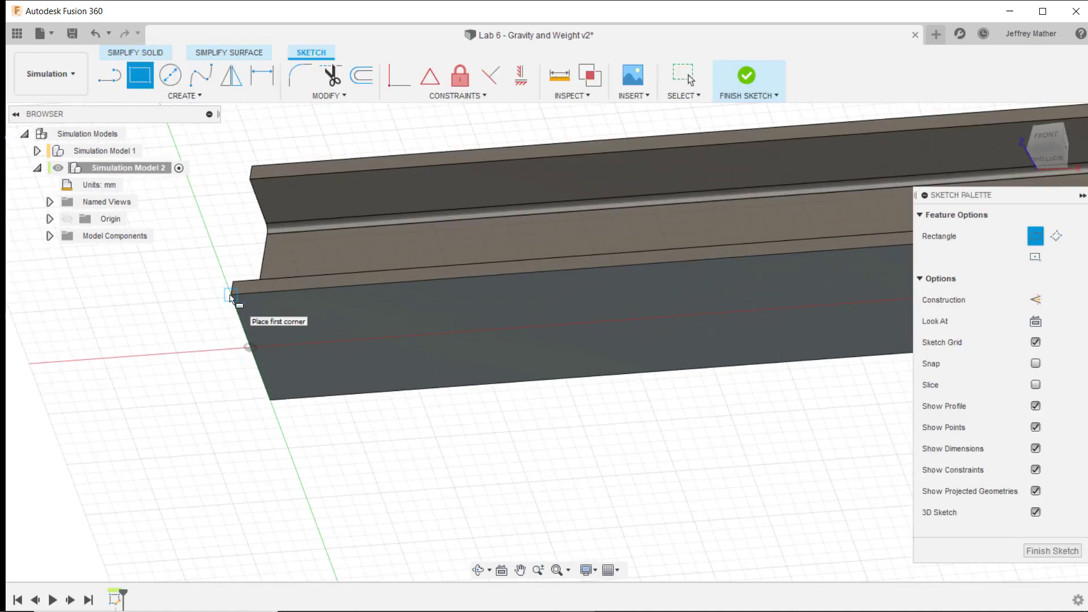
click(231, 294)
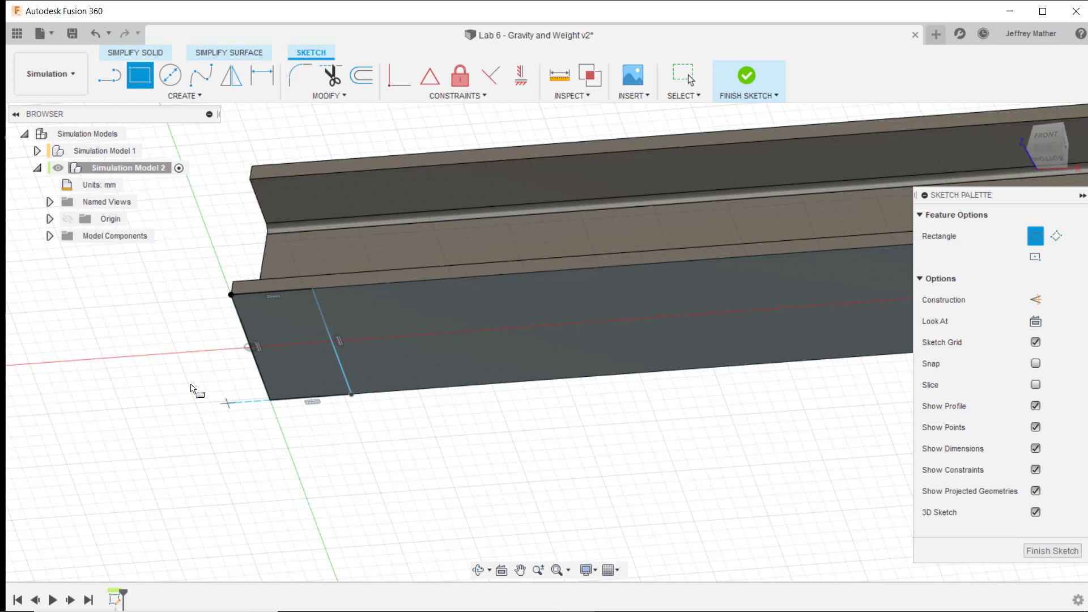
- Dimension the left-end rectangle's length along the beam to 8 in (203.20 mm)
click(262, 75)
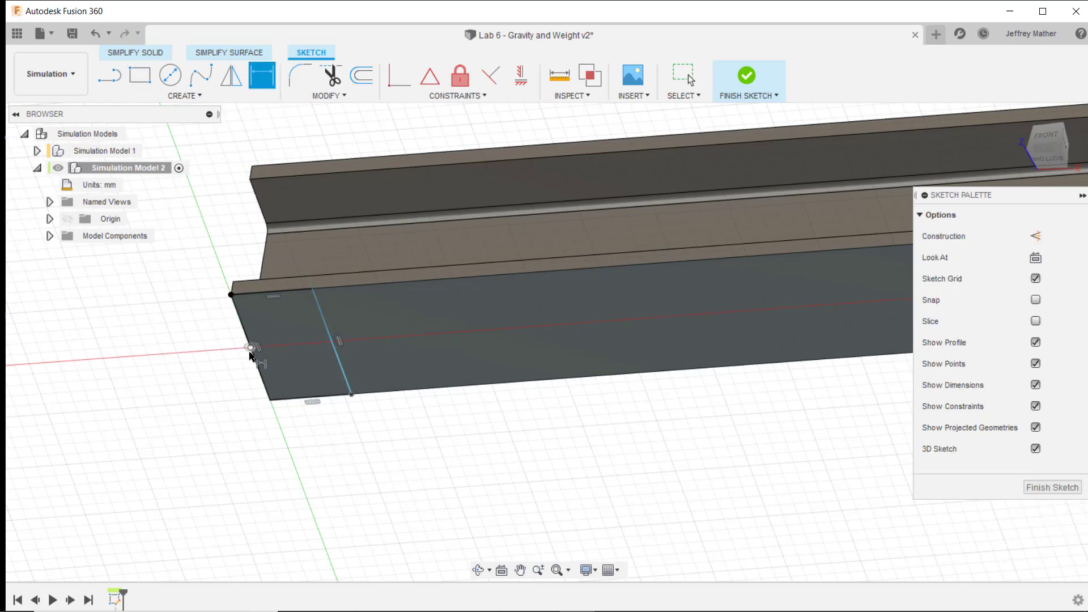
click(257, 367)
click(343, 370)
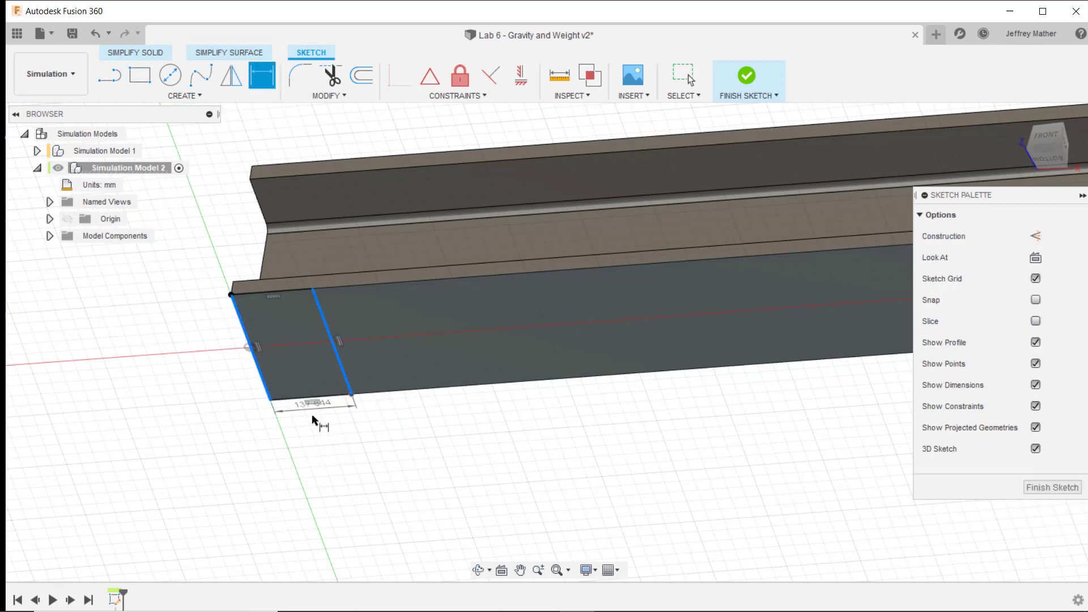
click(344, 442)
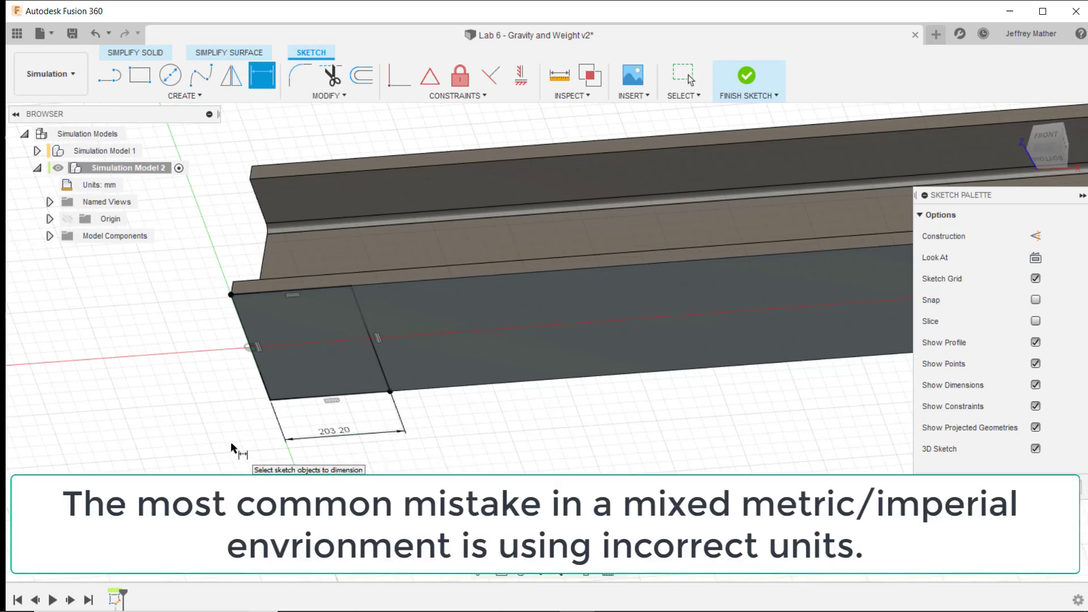
key(Escape)
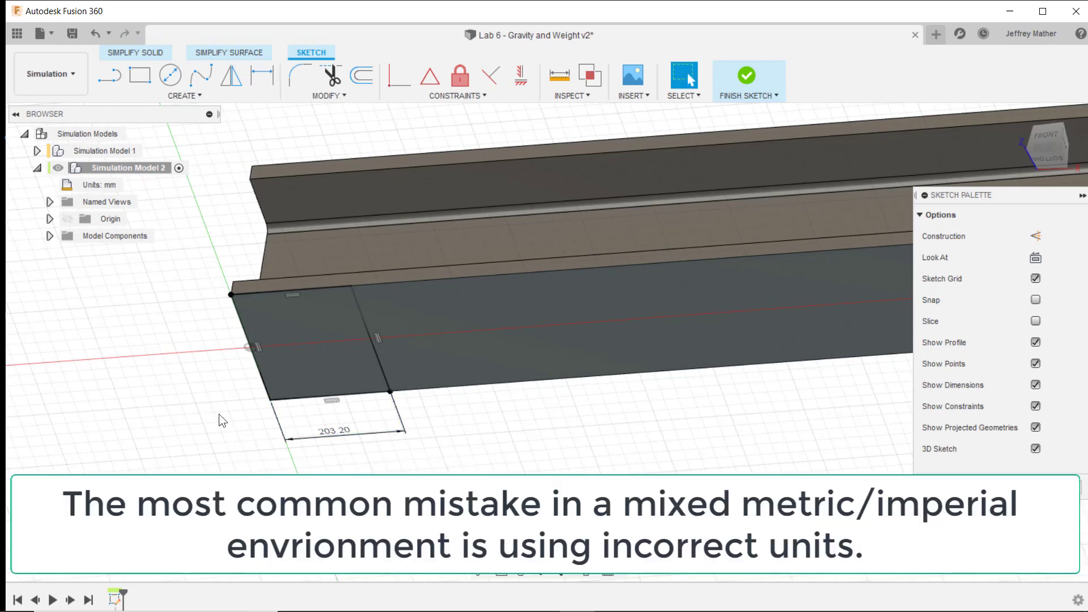
- Change the active units of Simulation Model 2 from millimetres to inches
click(132, 186)
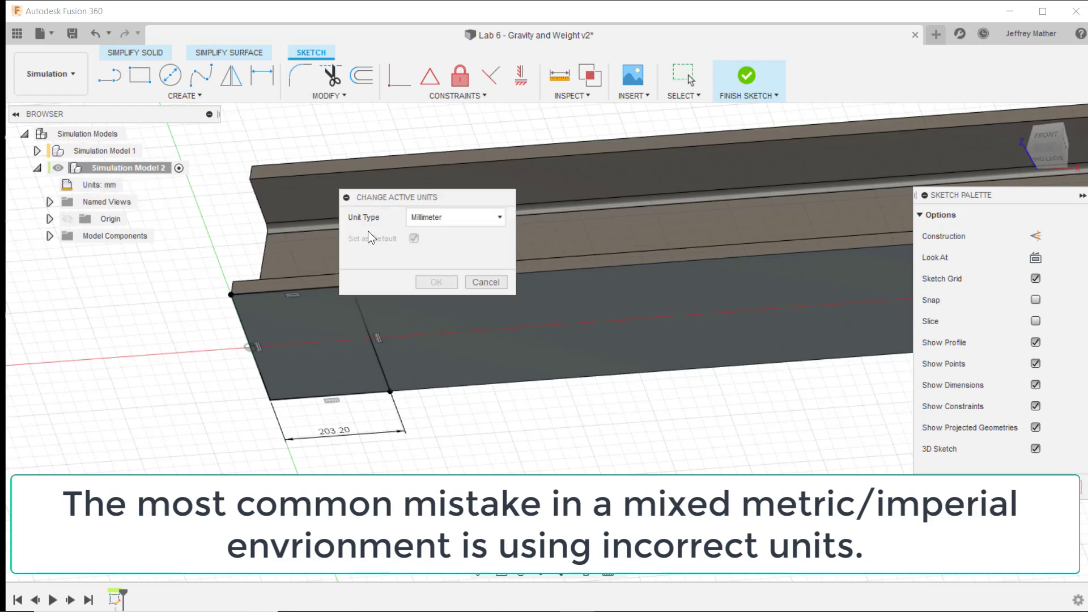
click(456, 217)
click(430, 267)
click(436, 282)
- Draw a second full-width rectangle on the lower flange's underside at the beam's right end
scroll(212, 455, down, 8)
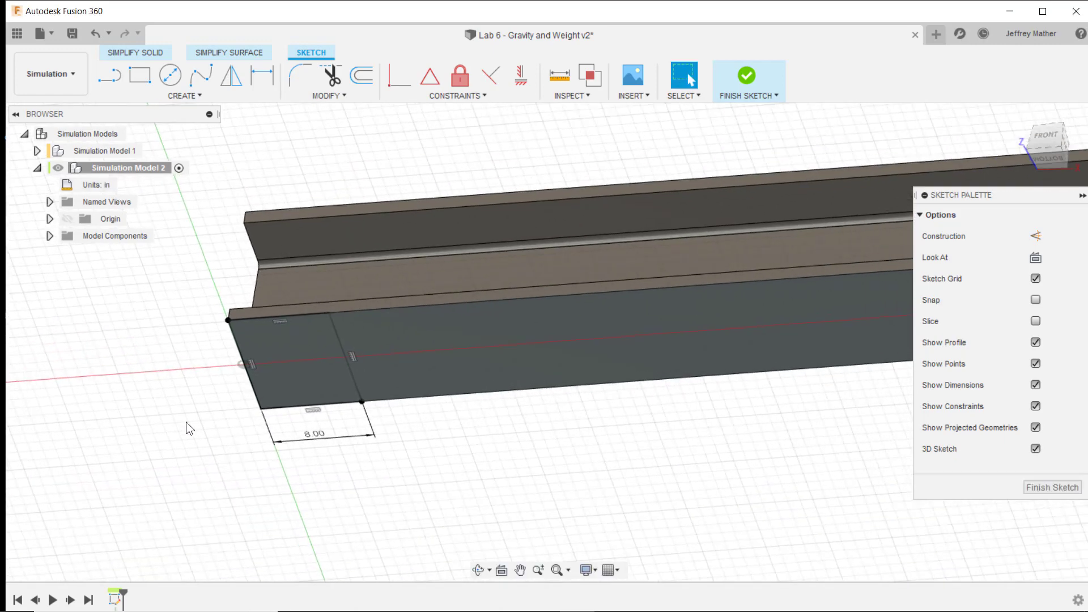
scroll(113, 373, down, 3)
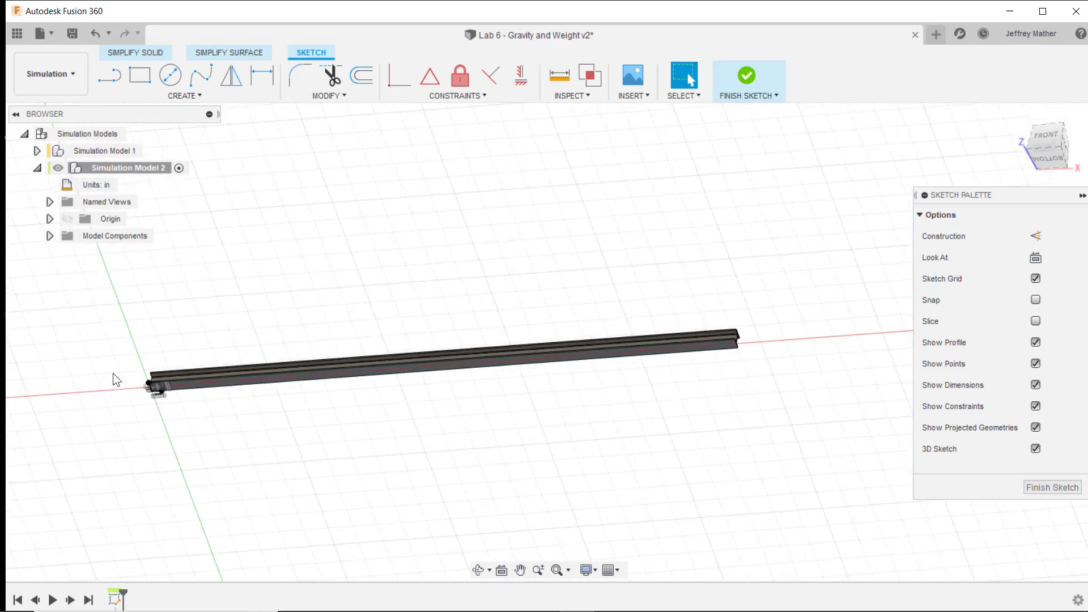
scroll(735, 348, up, 10)
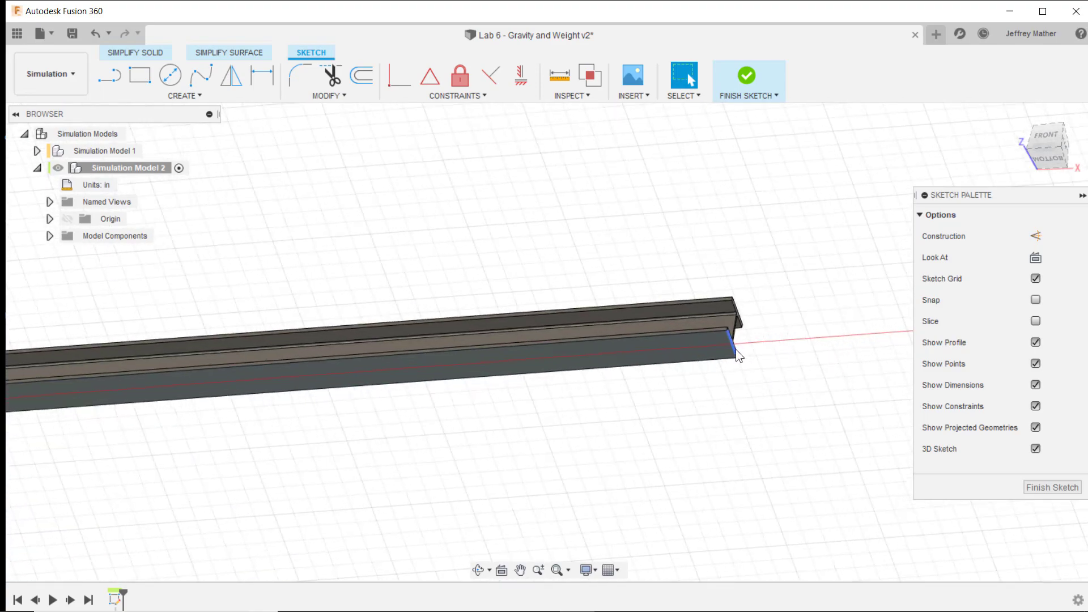
click(143, 78)
click(716, 306)
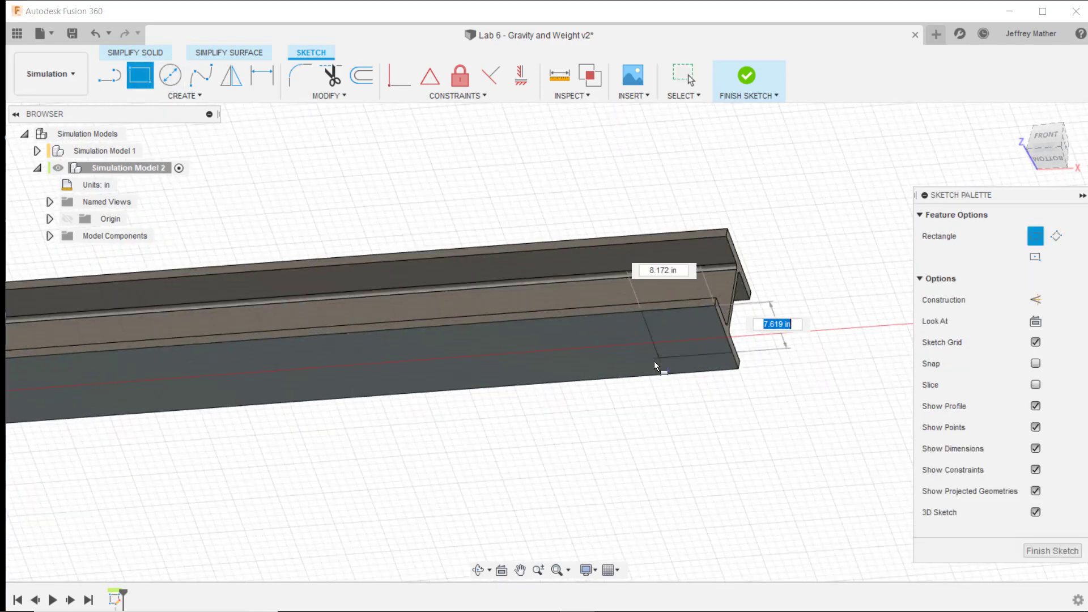
click(643, 376)
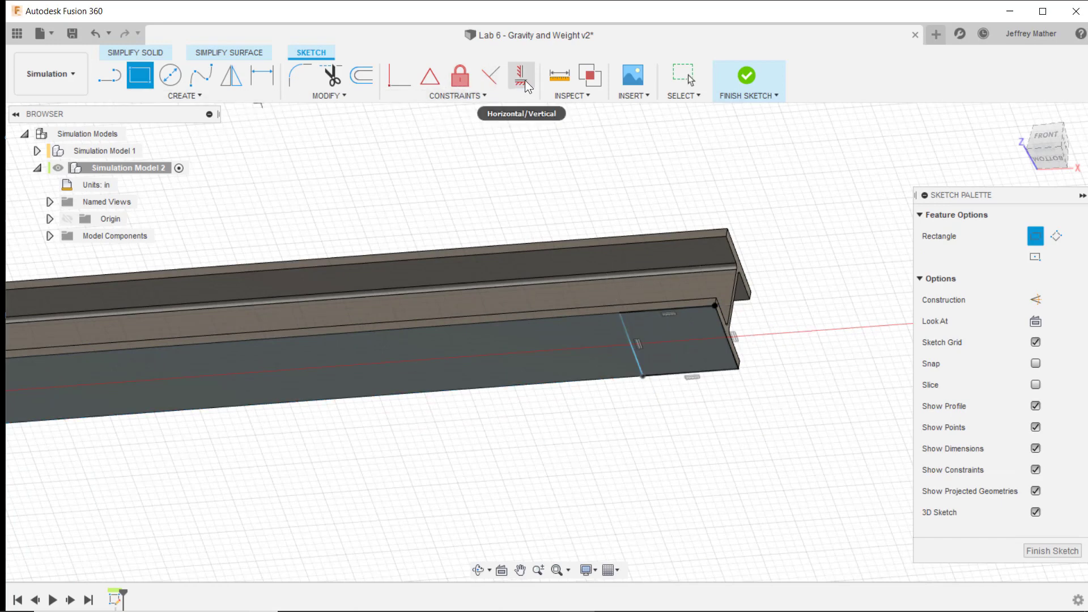
- Apply an Equal constraint between the lengthwise edges of the right-end and left-end rectangles
click(491, 94)
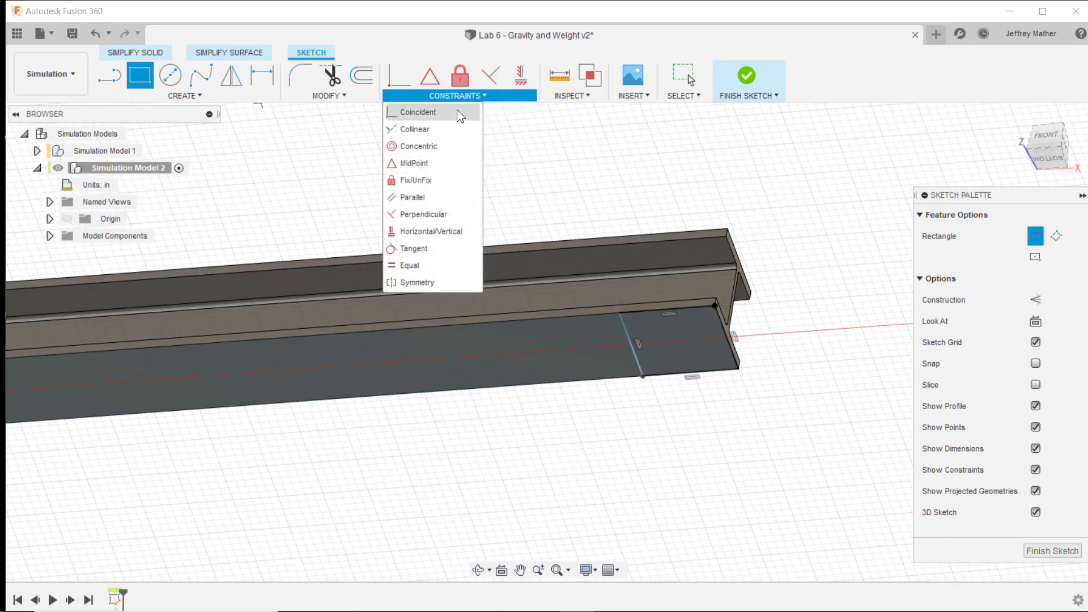
click(413, 266)
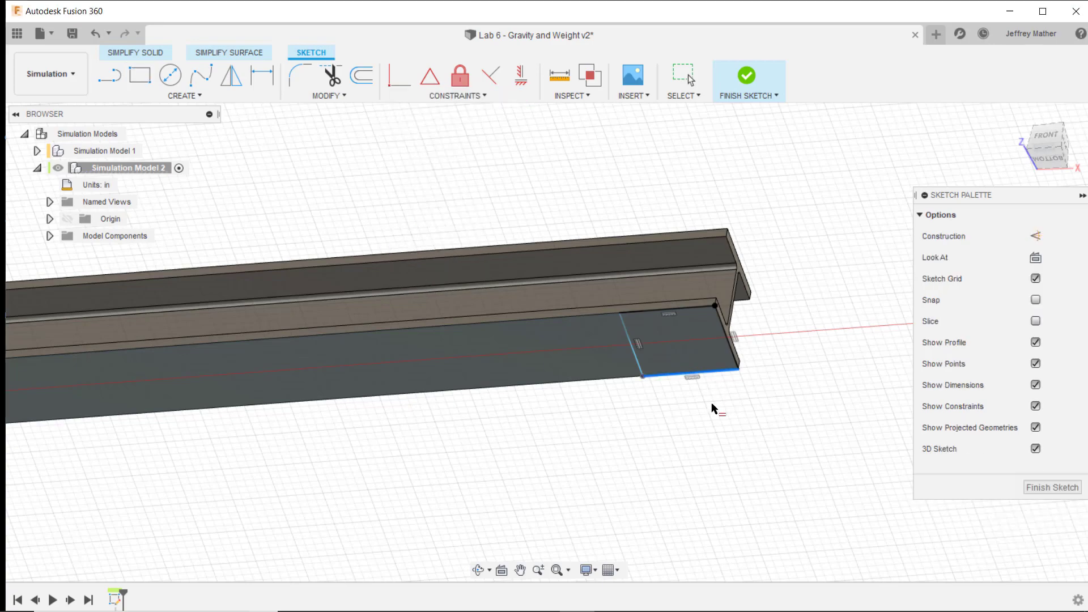
scroll(712, 406, down, 10)
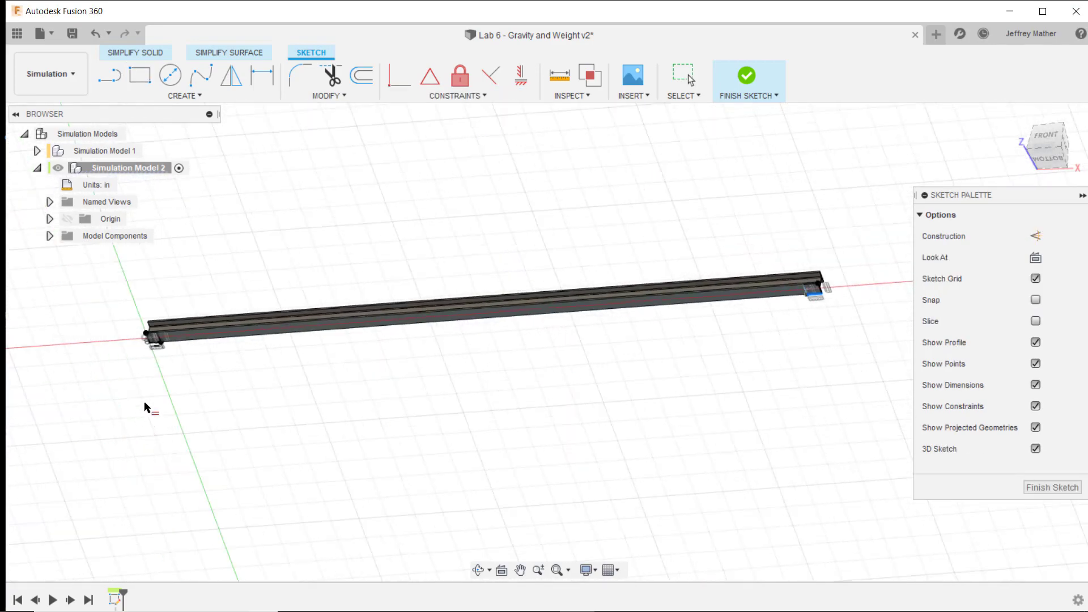
scroll(141, 322, up, 8)
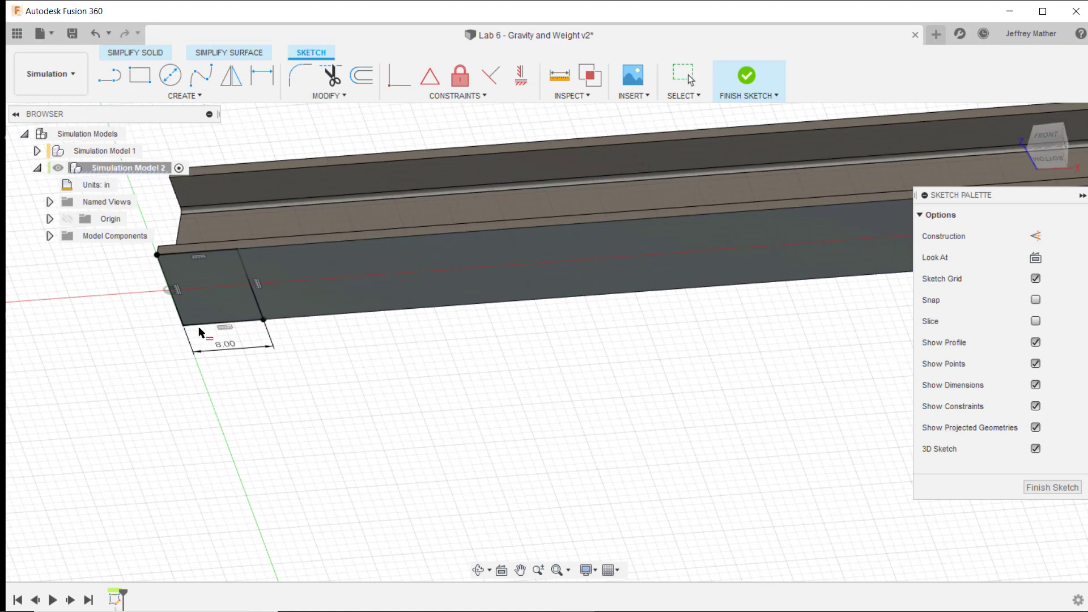
click(201, 324)
- Split the lower flange's underside face at the beam's left end, using the left rectangle's inner line as the splitting tool
scroll(190, 405, down, 8)
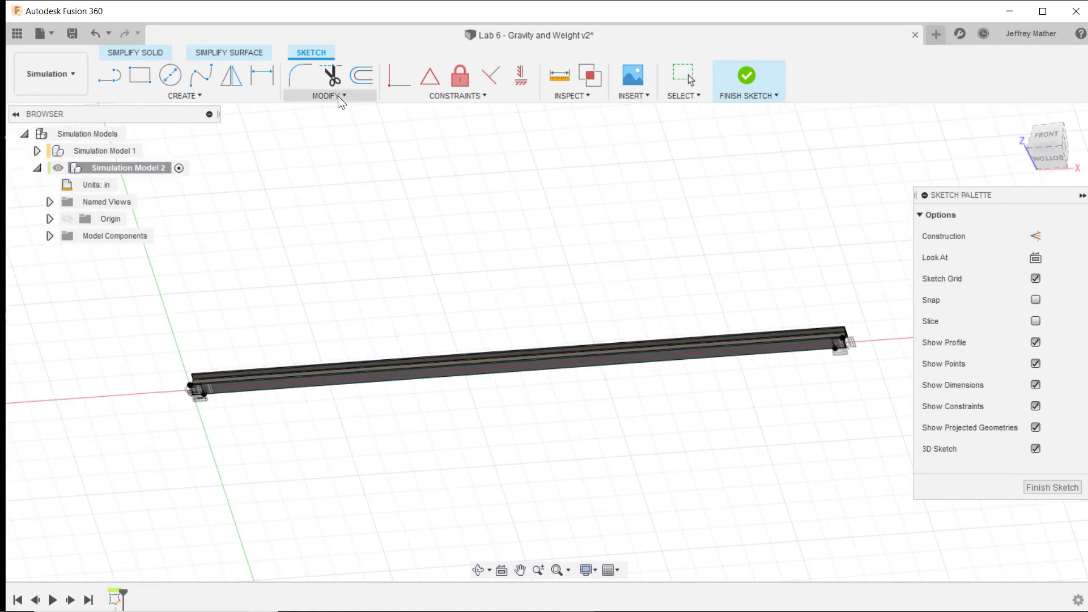
click(229, 52)
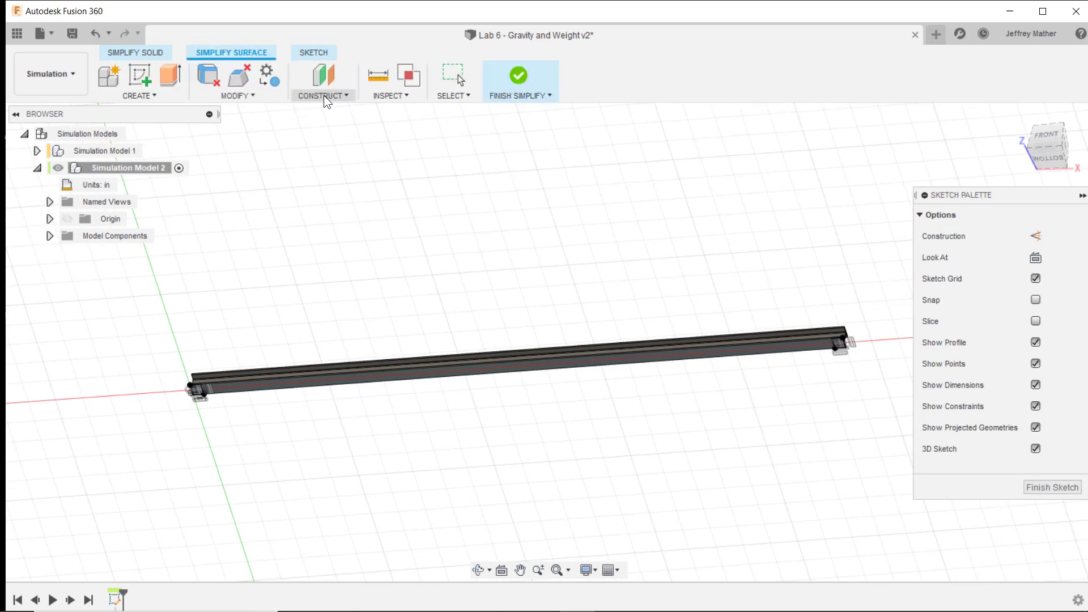
click(251, 98)
mouse_move(228, 319)
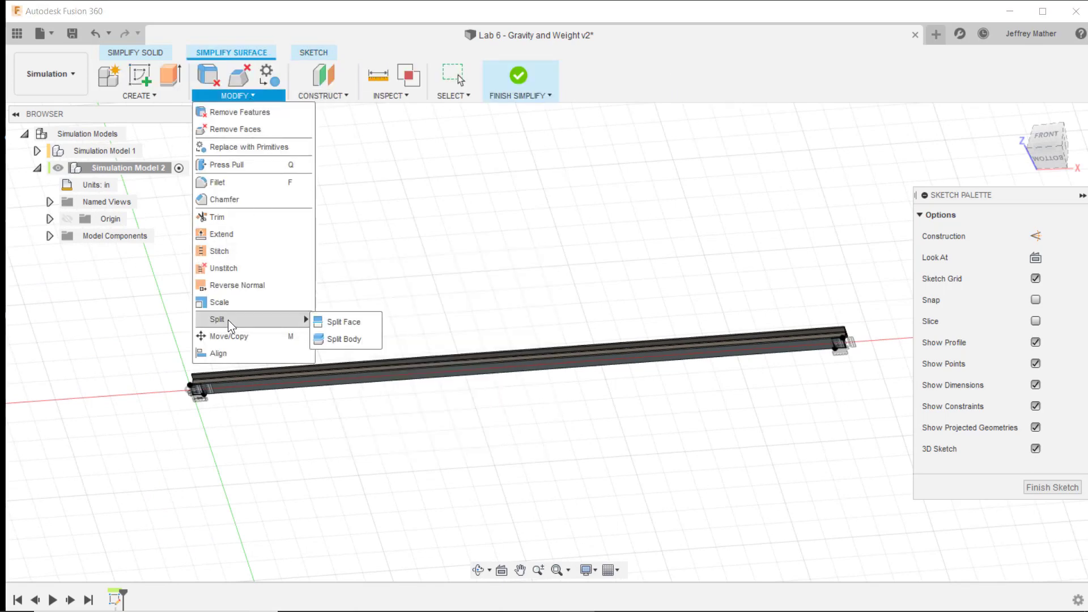
click(340, 321)
scroll(225, 380, up, 5)
scroll(170, 404, up, 3)
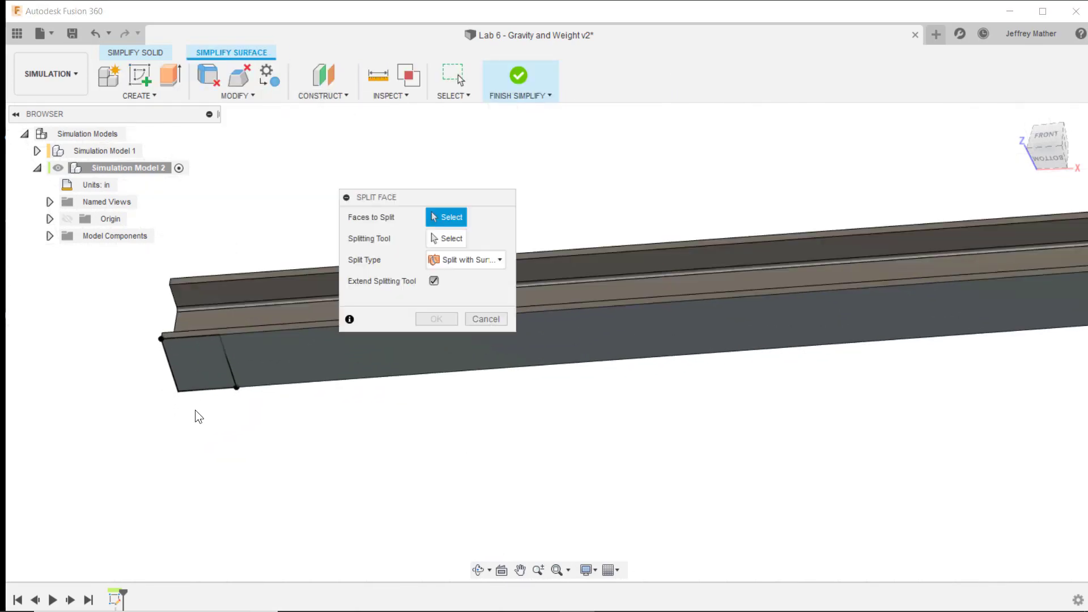
click(270, 336)
click(440, 239)
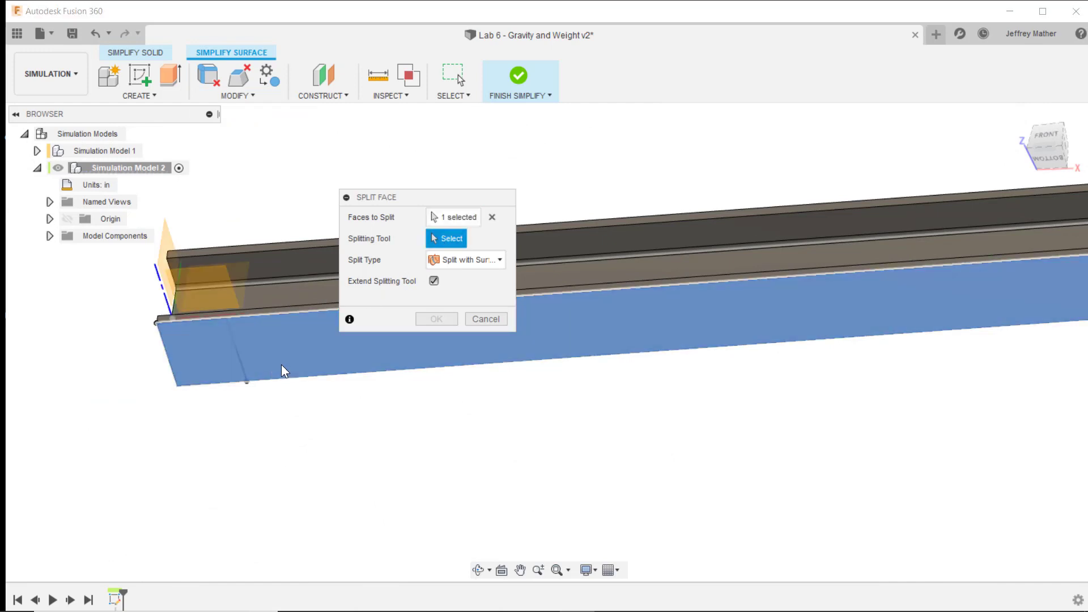
click(243, 361)
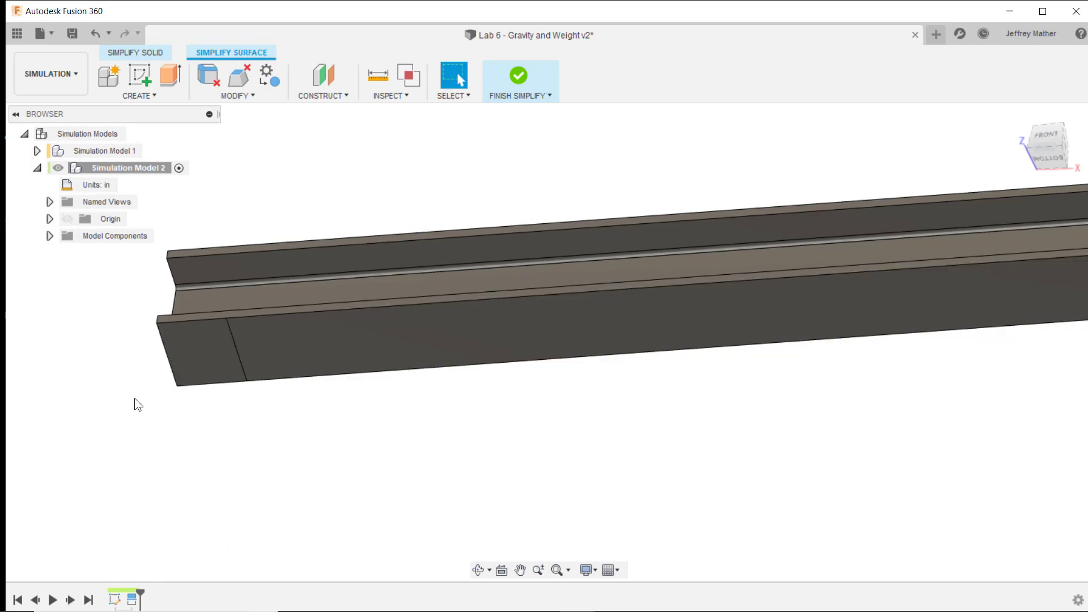
- Apply the Powder Coat - Rough (Yellow) appearance to only the split face at the beam's left end
right_click(199, 357)
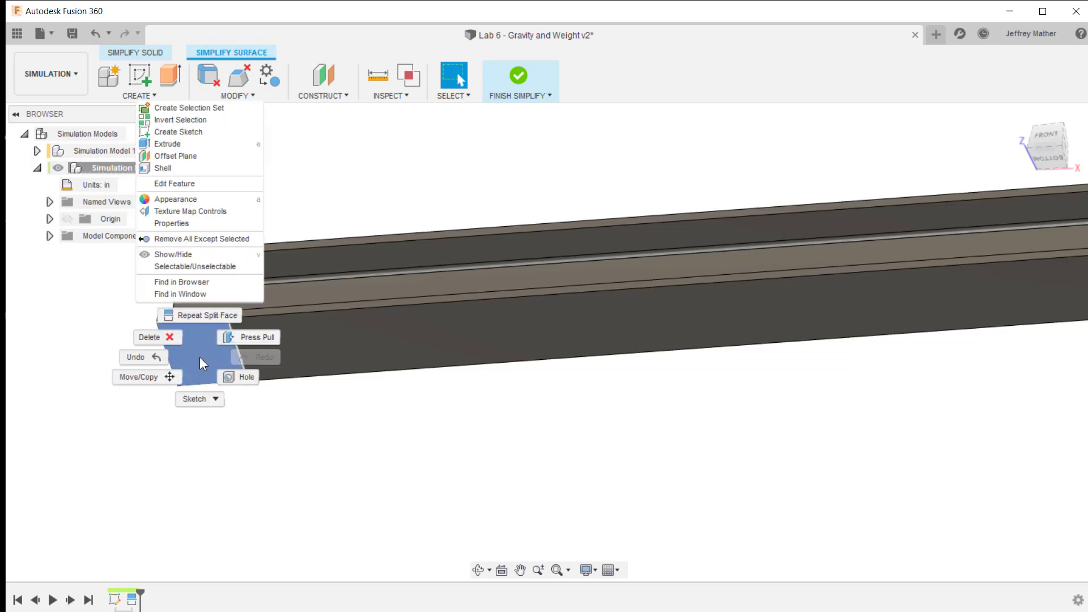
click(211, 198)
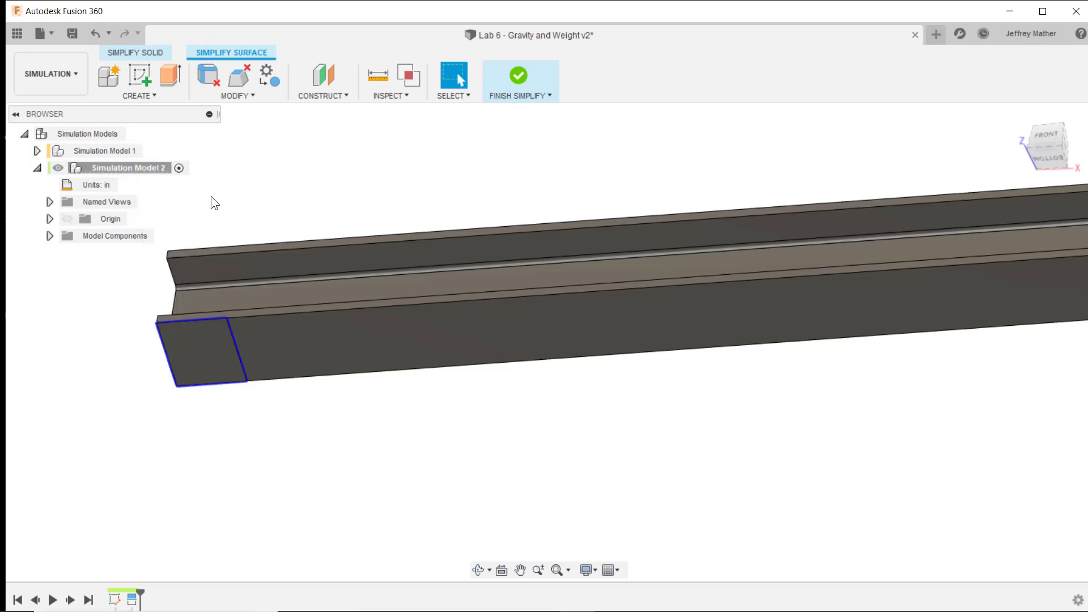
drag(824, 203, 569, 77)
scroll(629, 368, down, 3)
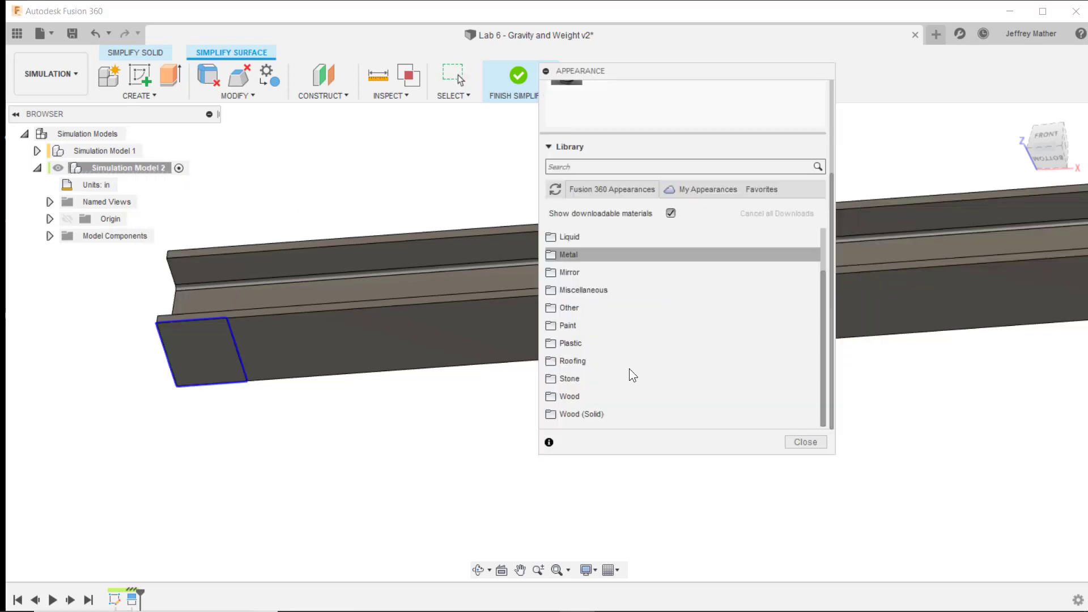
click(553, 323)
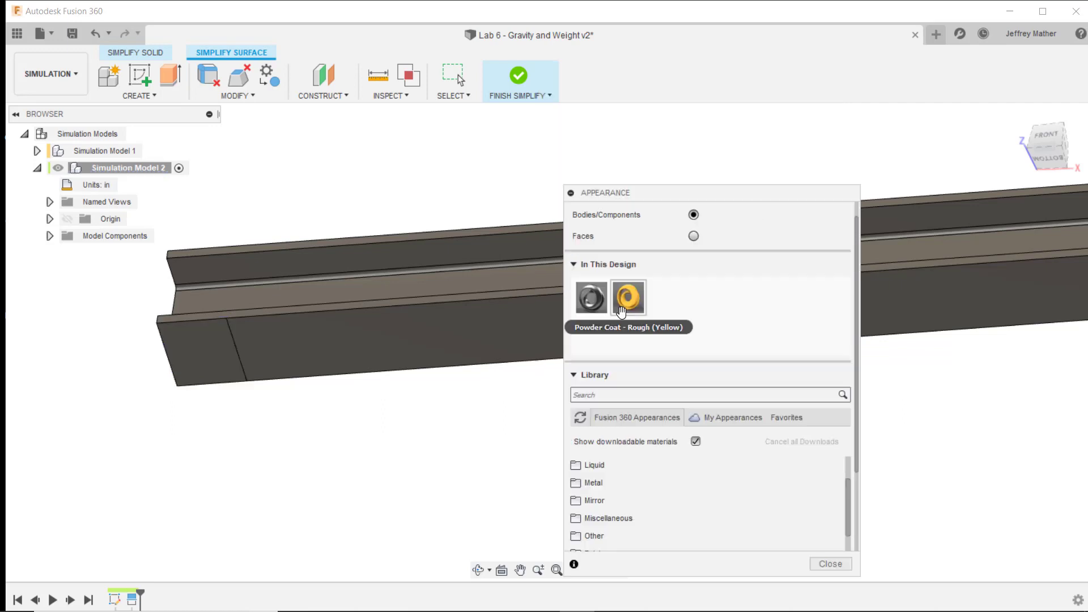
drag(618, 304, 349, 325)
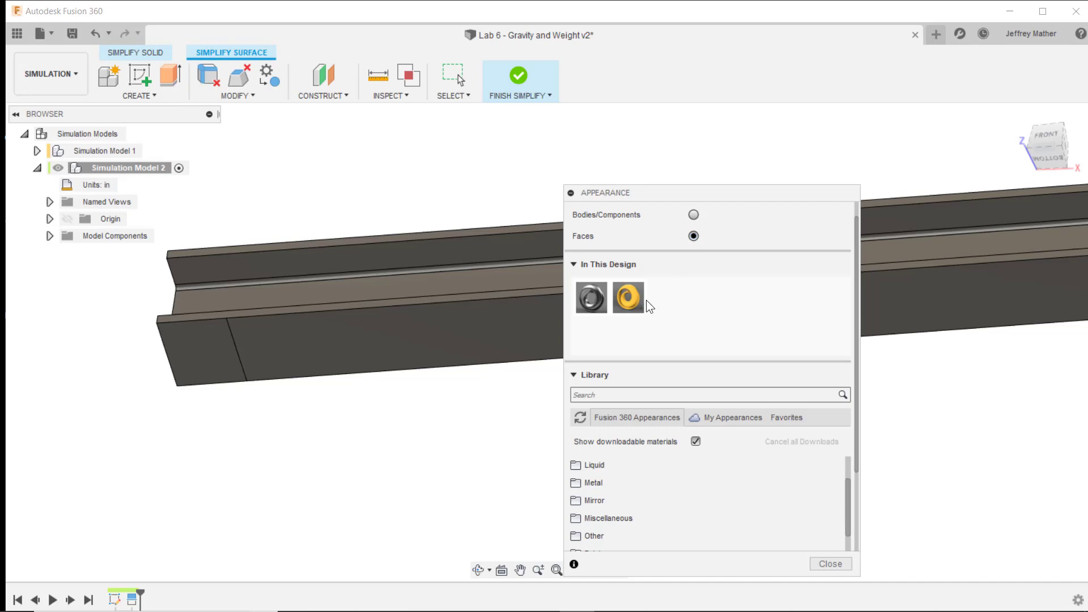
drag(627, 298, 198, 363)
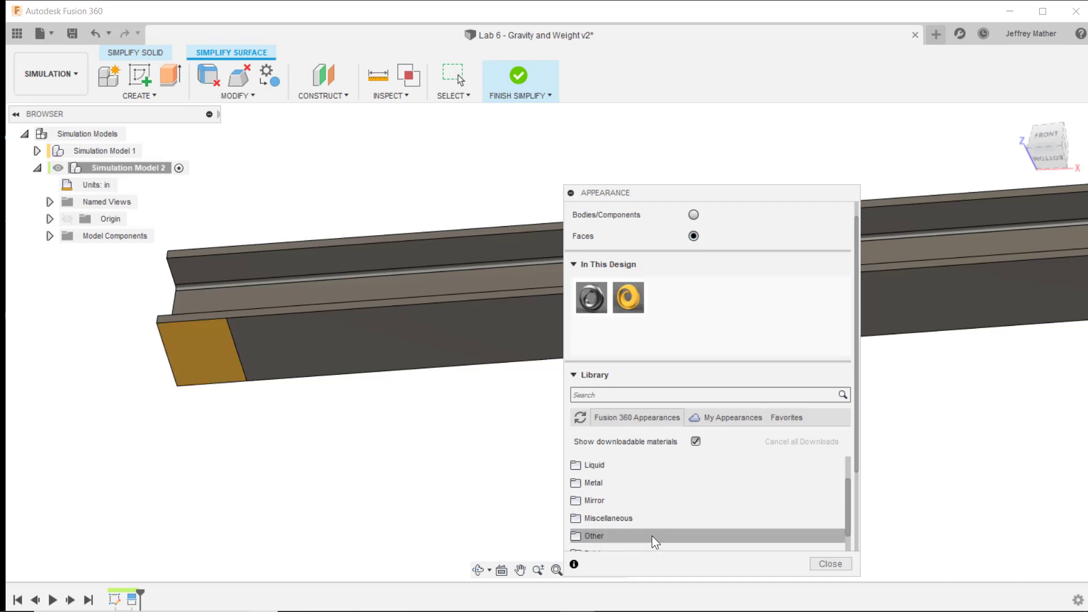
click(830, 563)
- Show the sketch again and split the flange's underside face at the beam's right end with the right rectangle's inner line
scroll(186, 352, down, 8)
scroll(679, 300, up, 2)
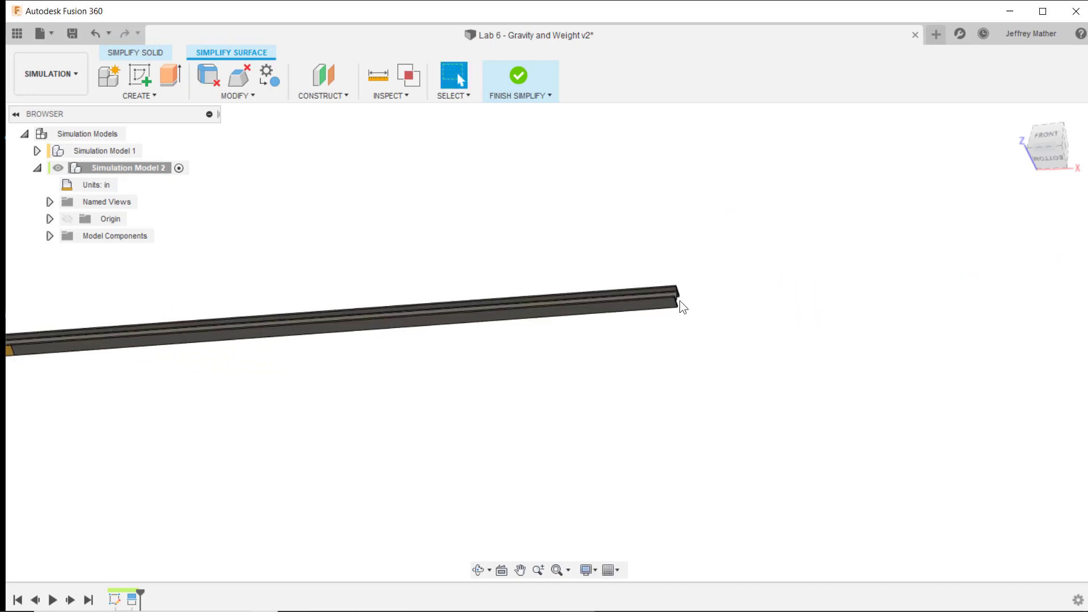
scroll(678, 295, up, 6)
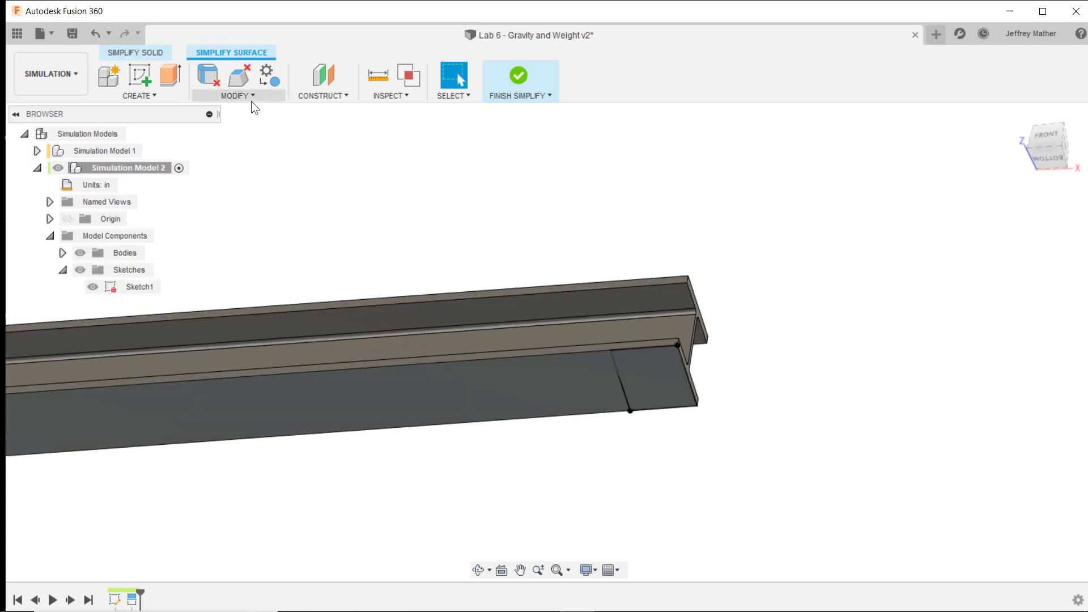
click(250, 97)
mouse_move(235, 321)
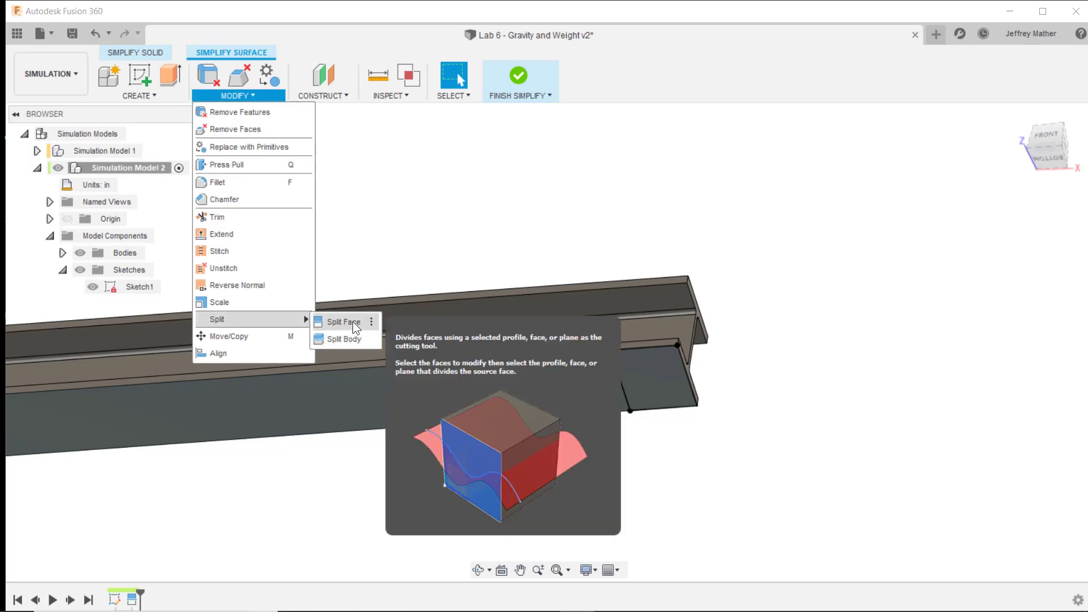
click(343, 322)
click(540, 390)
click(446, 238)
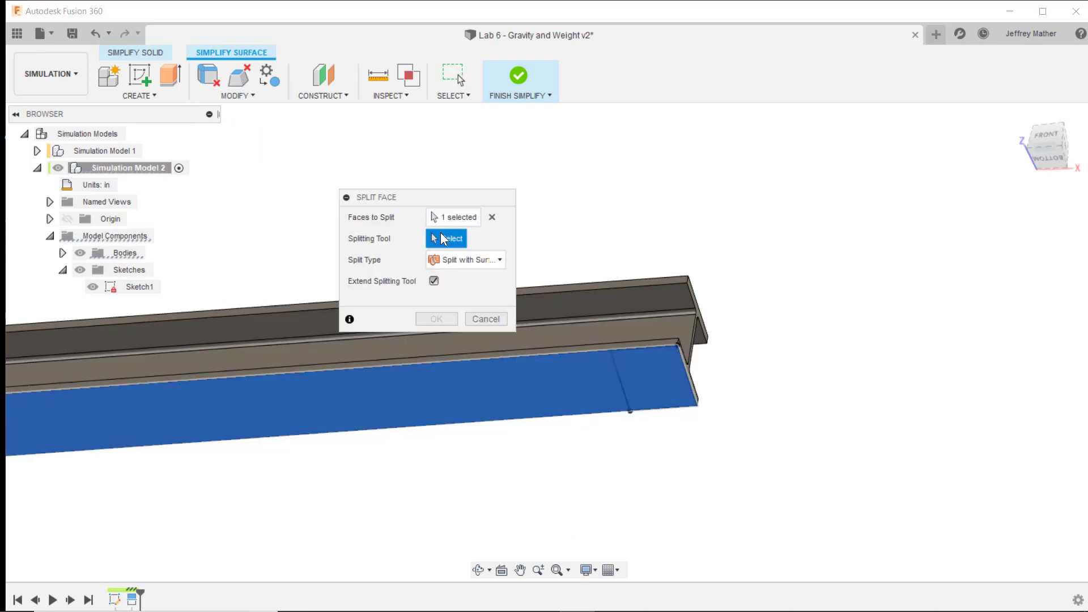
click(435, 318)
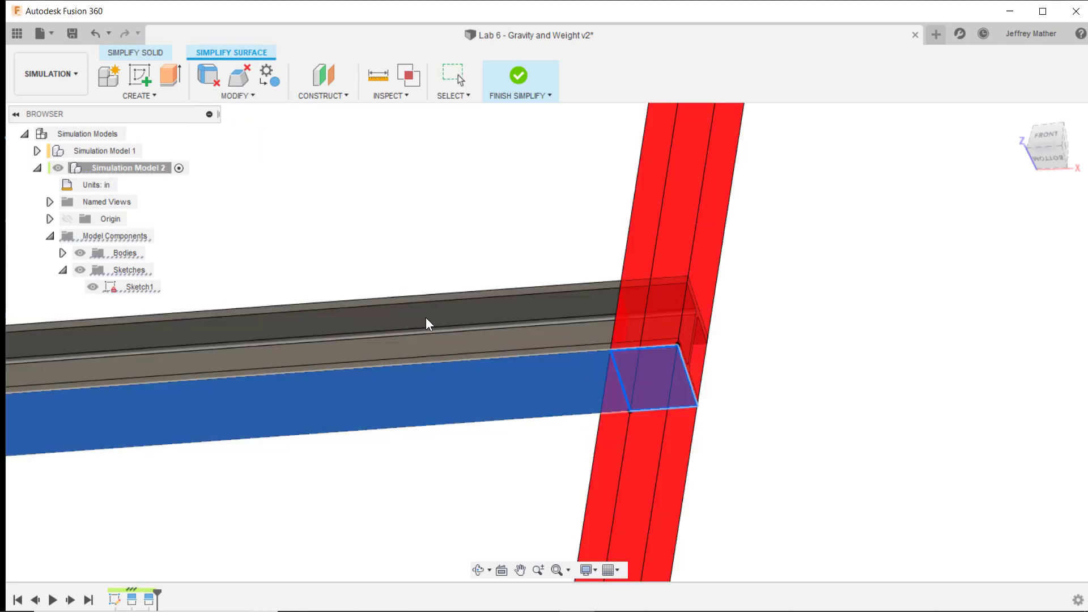
- Hide the sketches and apply the Powder Coat - Rough (Yellow) appearance to only the split face at the beam's right end
right_click(650, 383)
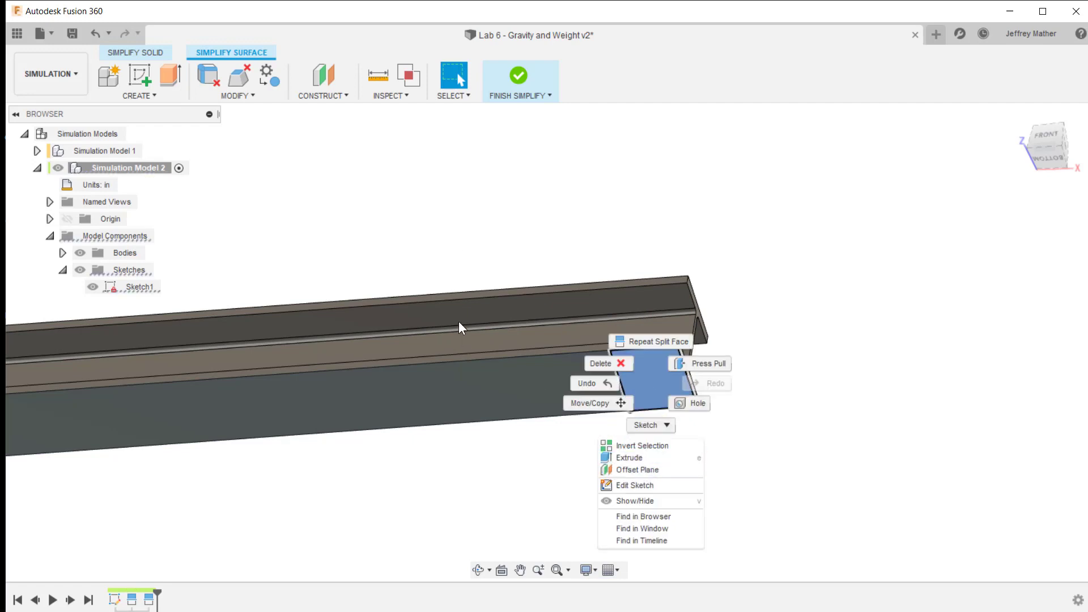
key(Escape)
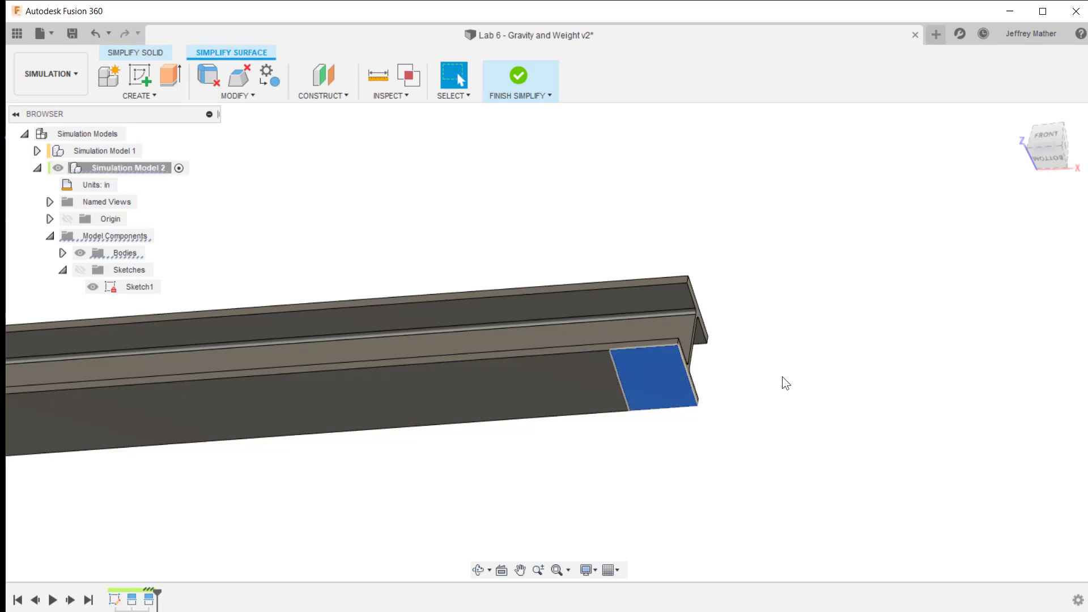
key(a)
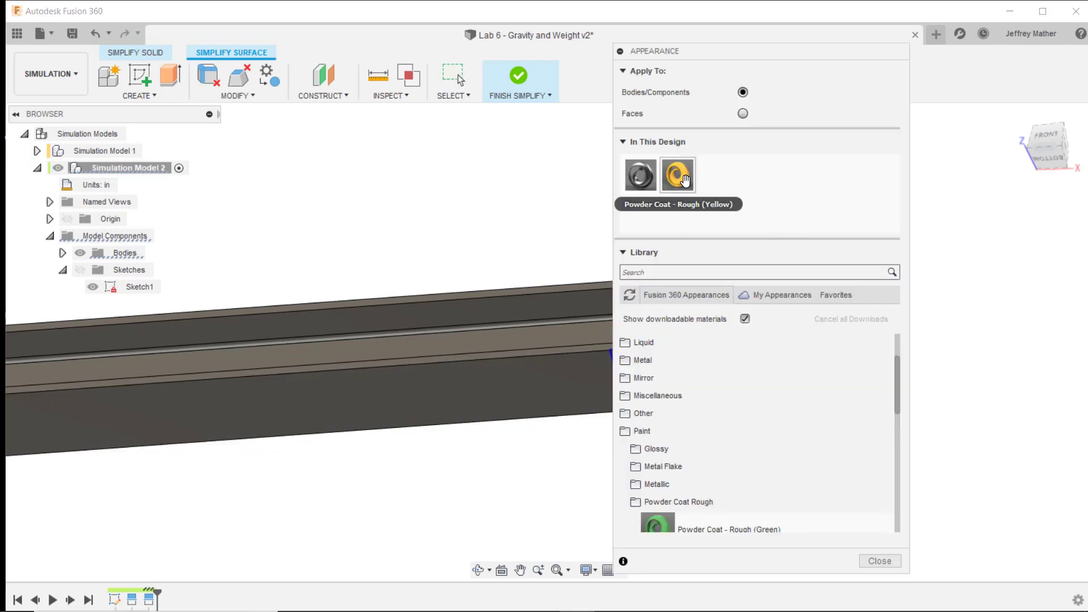
click(743, 114)
drag(719, 50, 883, 66)
drag(841, 190, 663, 373)
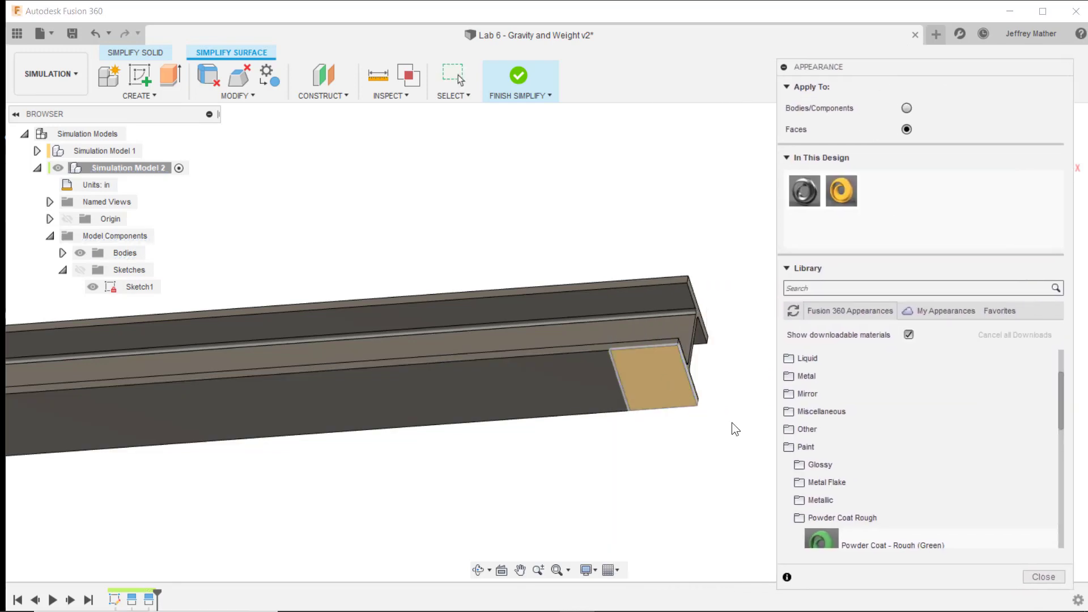
- Close the appearance settings, check the yellow split faces at both beam ends, and finish simplifying Simulation Model 2
click(1043, 577)
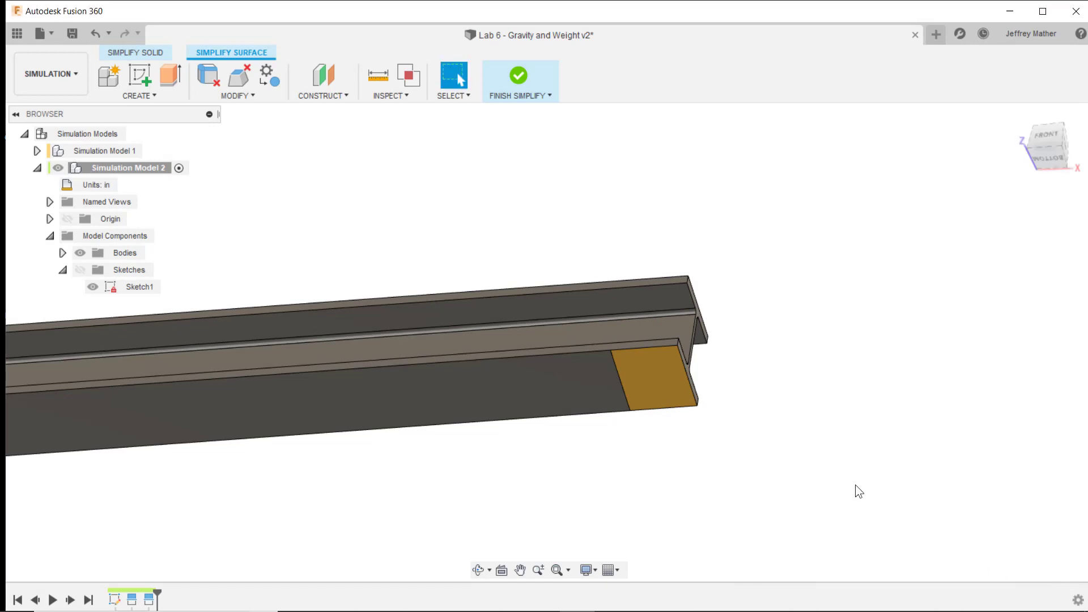
scroll(916, 406, down, 3)
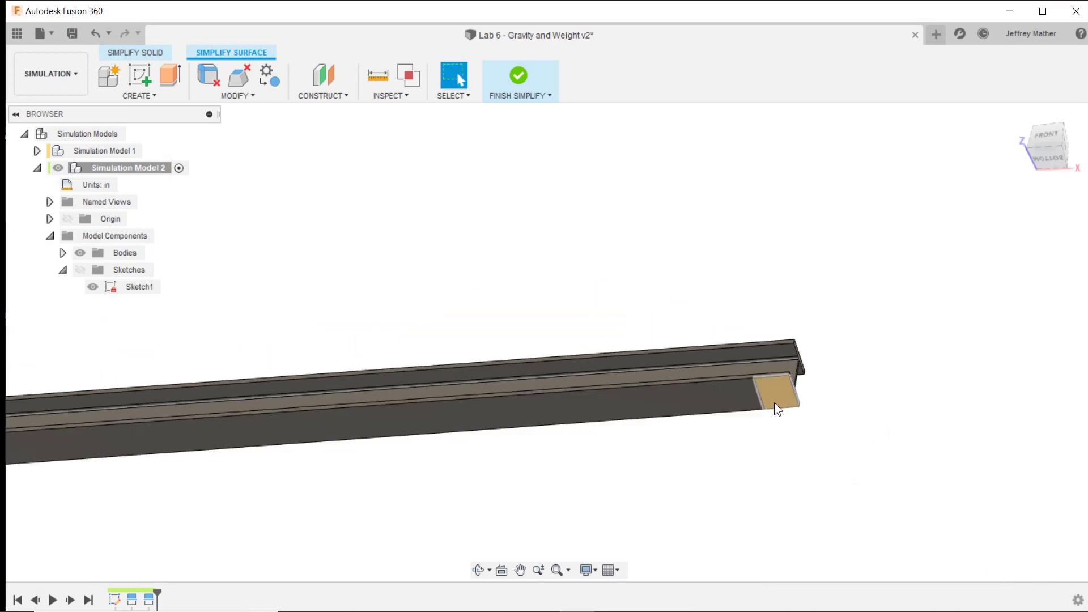
scroll(774, 403, down, 5)
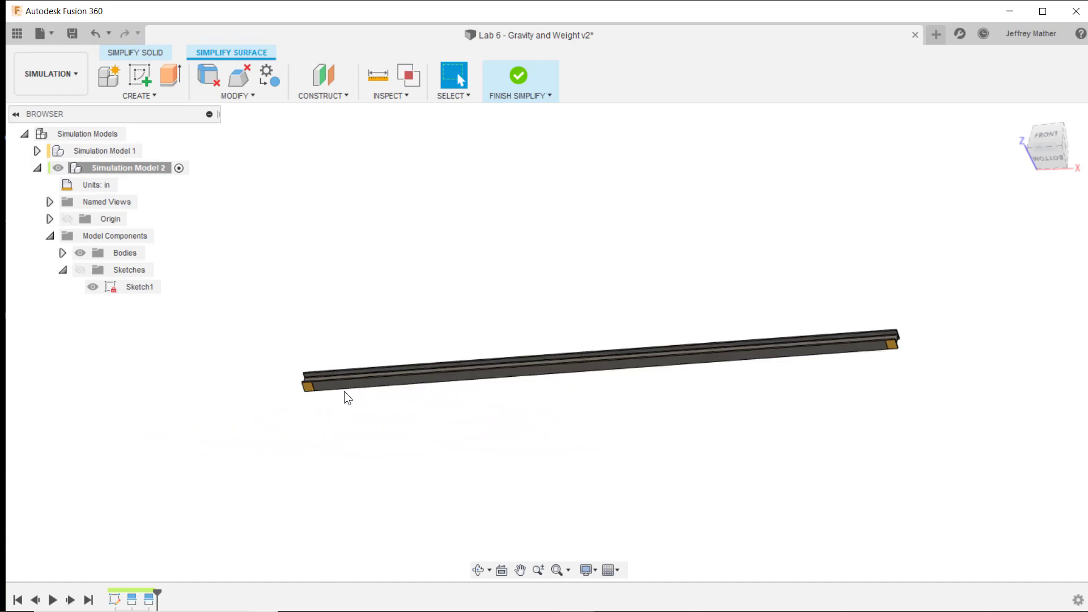
scroll(320, 388, up, 4)
scroll(294, 406, down, 4)
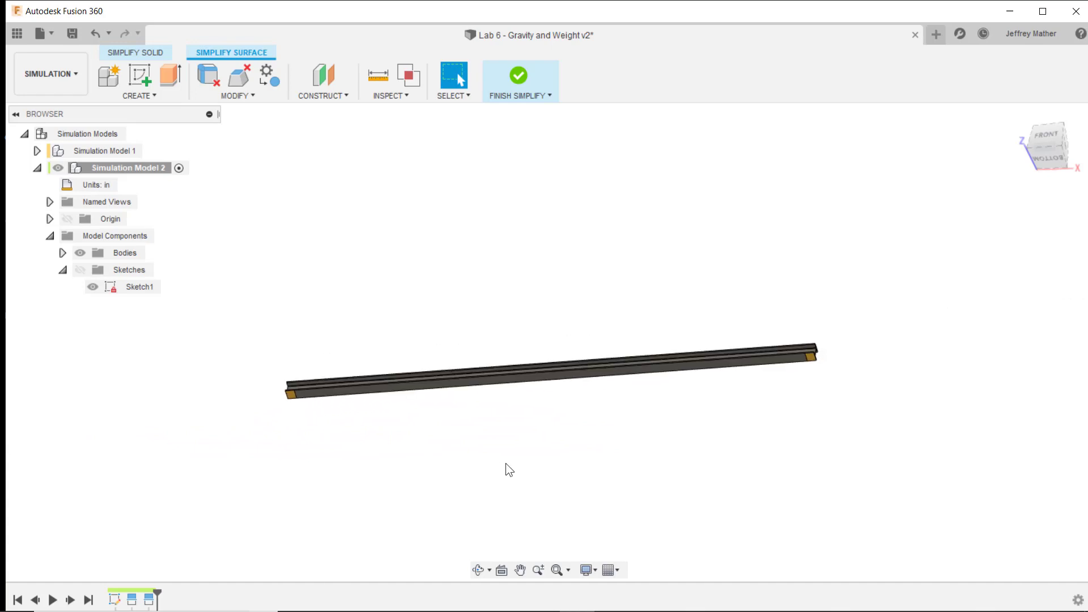
shift+middle_drag(505, 463, 144, 232)
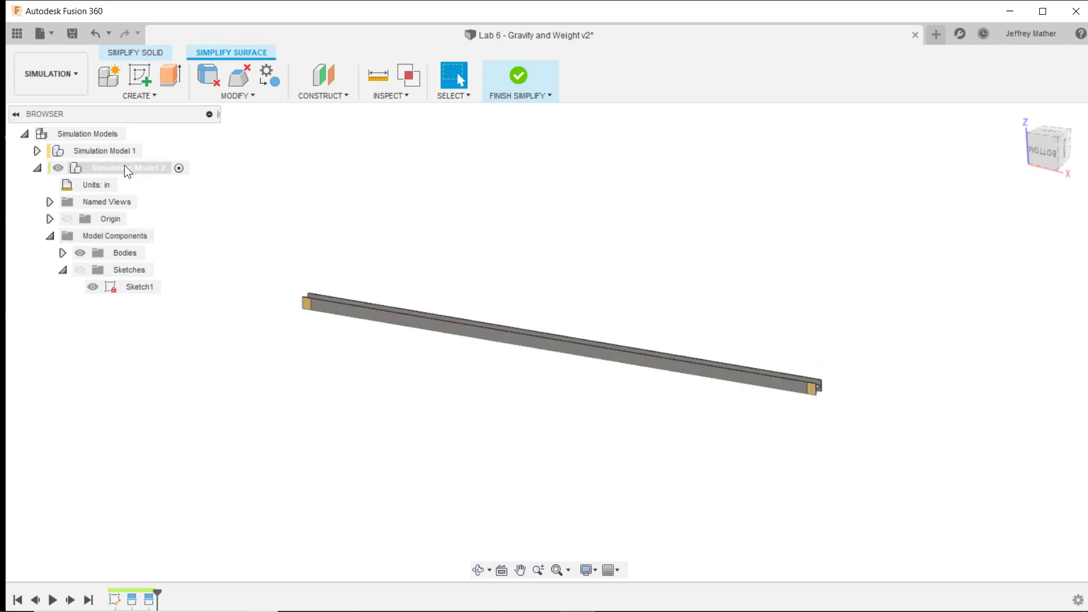
right_click(144, 167)
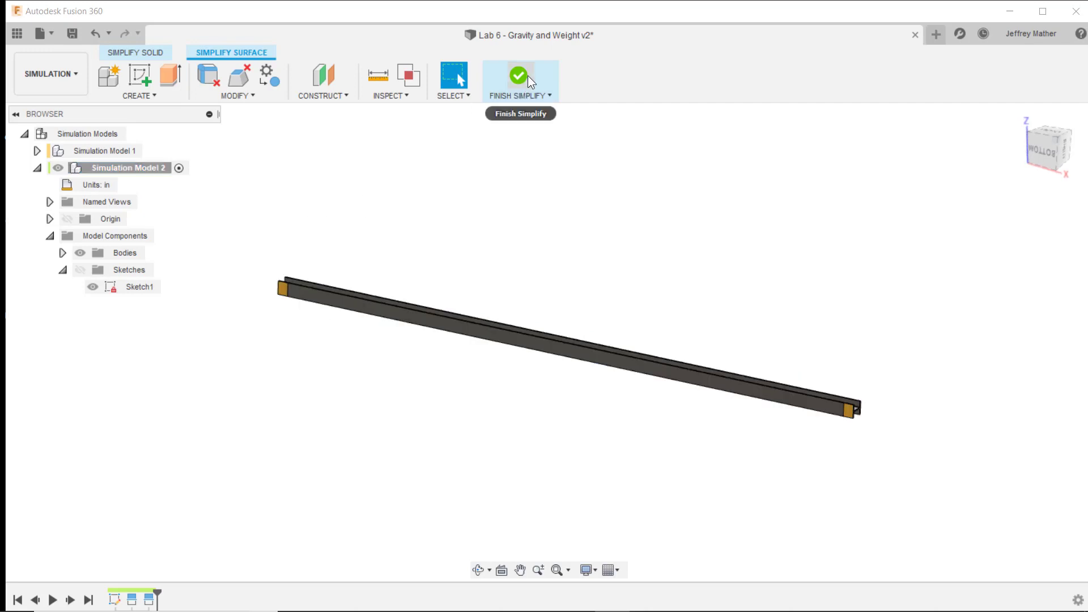
click(528, 76)
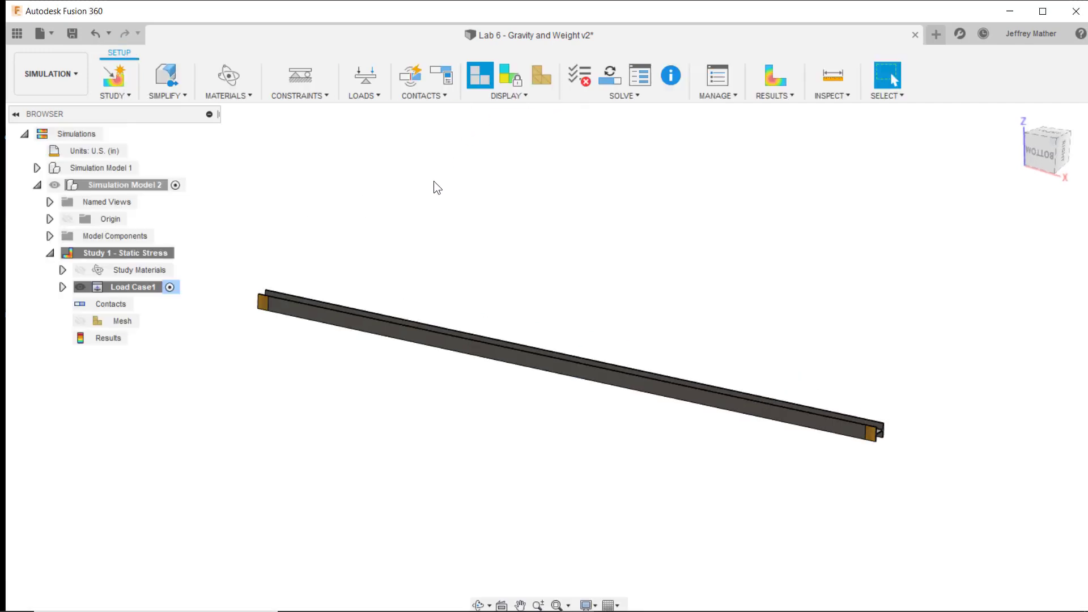
- Activate Simulation Model 1 to look at its static stress study and return to Simulation Model 2
click(146, 166)
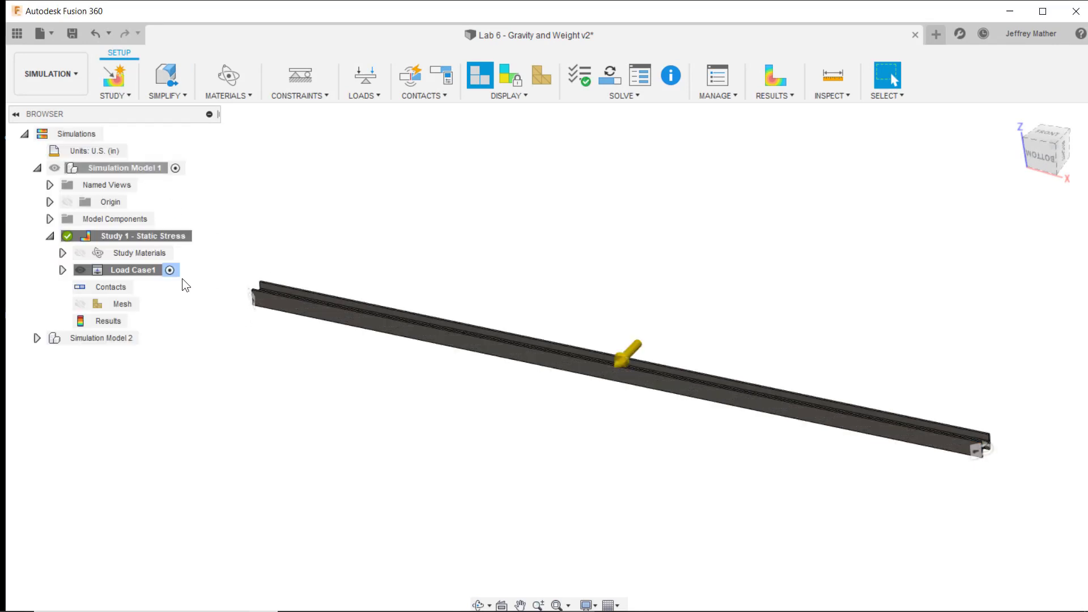
click(183, 237)
click(143, 339)
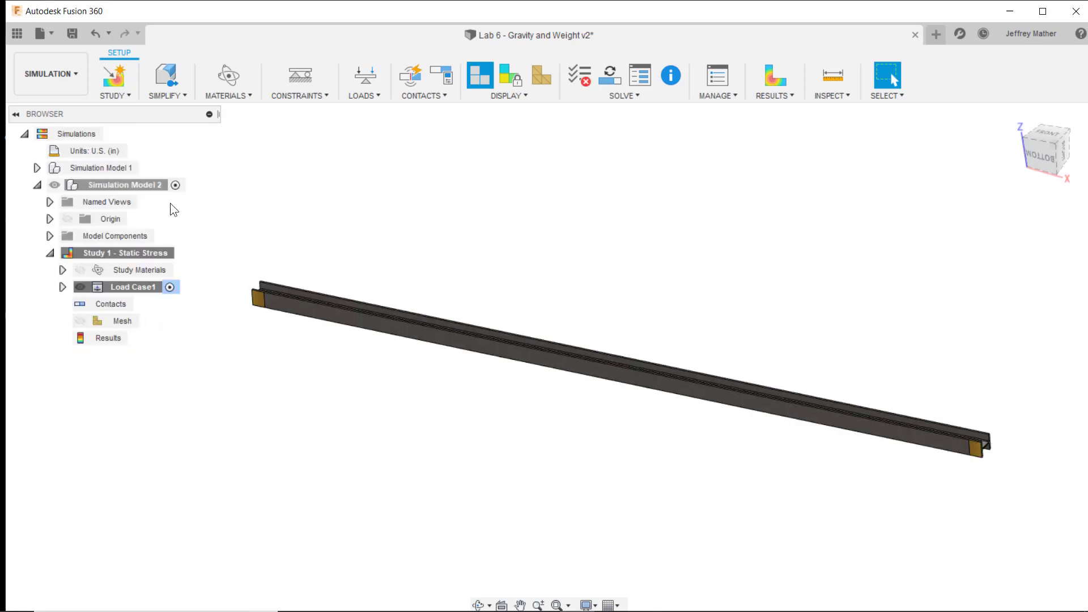
- Clone Study 1 - Static Stress twice under Simulation Model 2 and reactivate Study 1
click(143, 253)
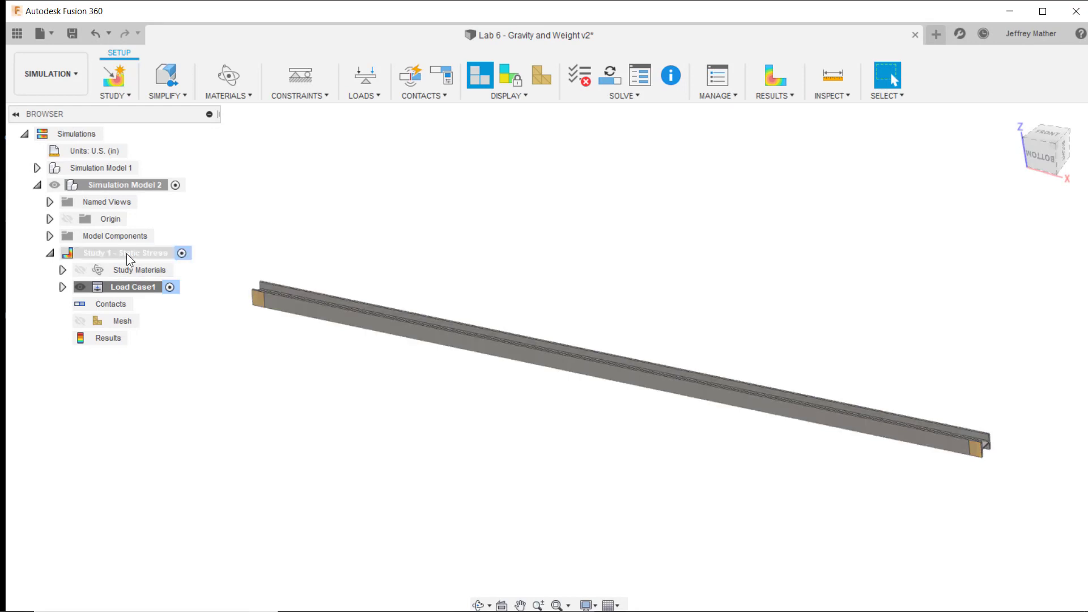
right_click(127, 252)
click(153, 262)
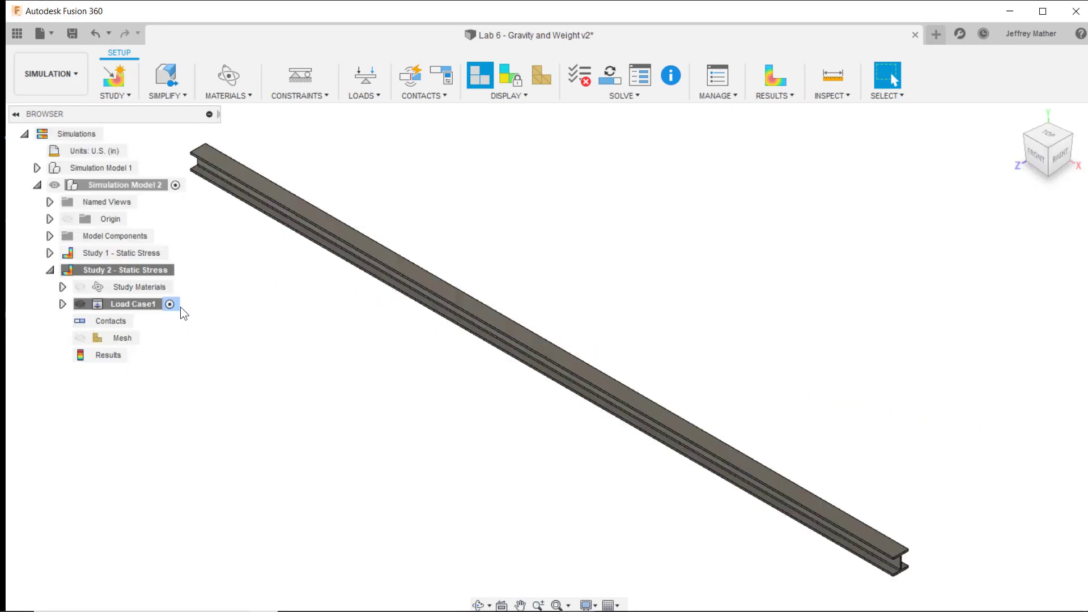
right_click(133, 251)
click(162, 278)
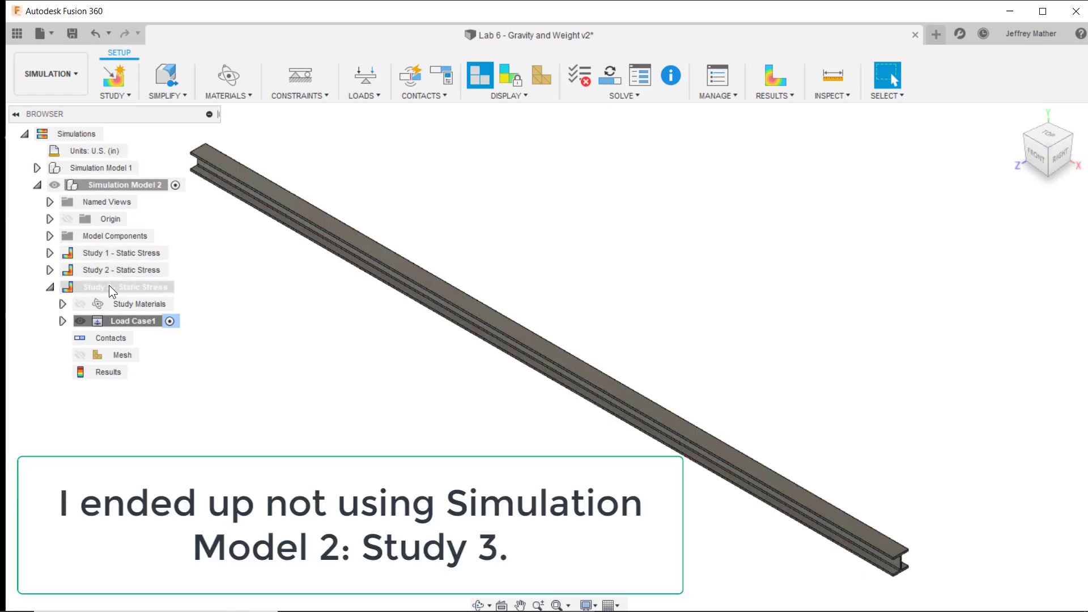
double_click(108, 256)
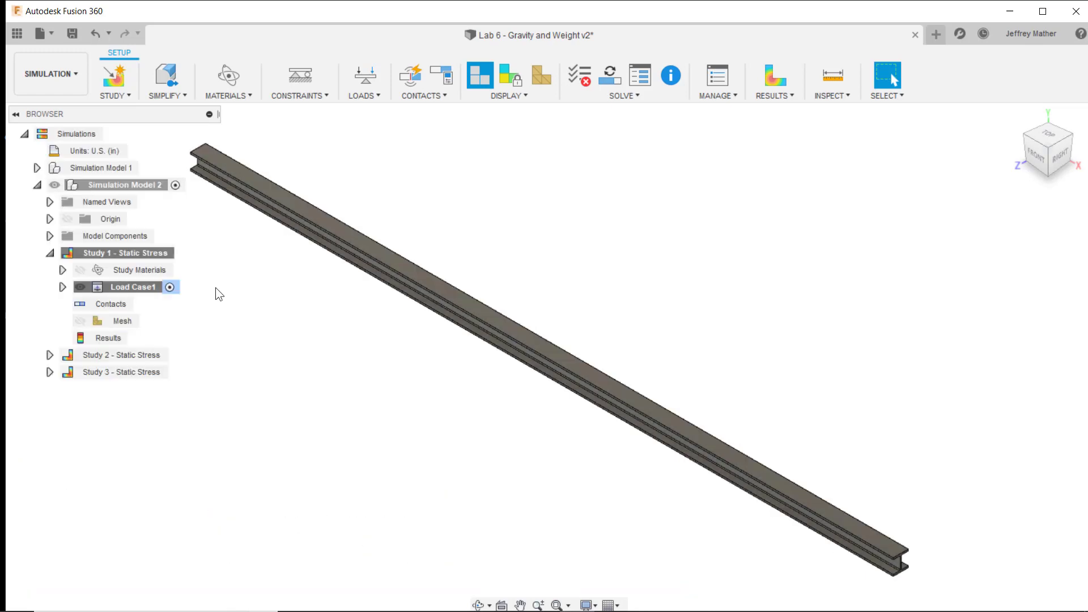
- Compute the beam's mesh with a 10% model-based element size and turn gravity on for Study 1
click(539, 78)
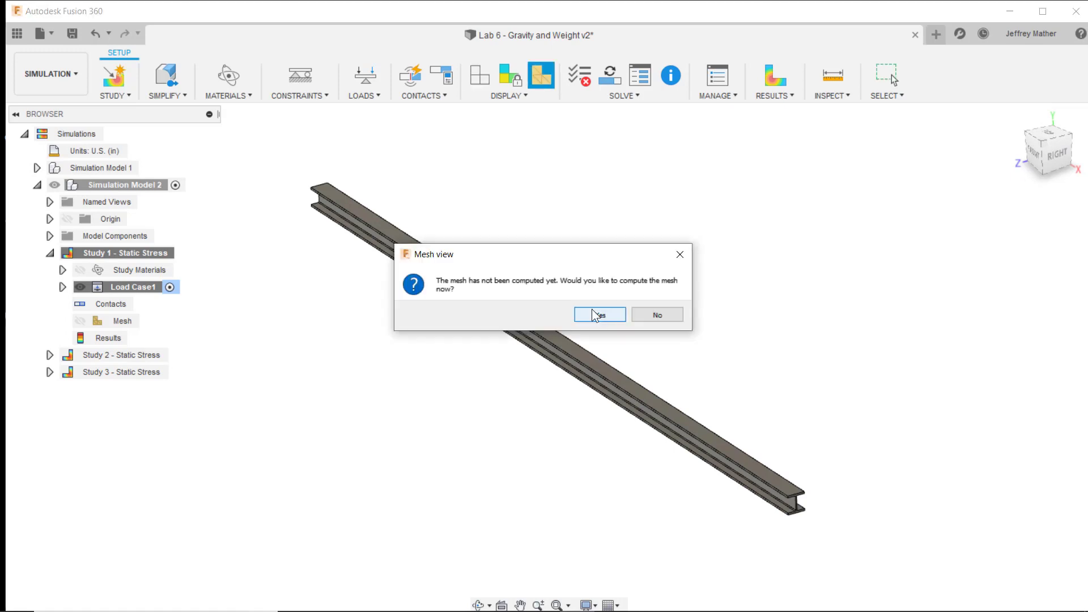
click(592, 311)
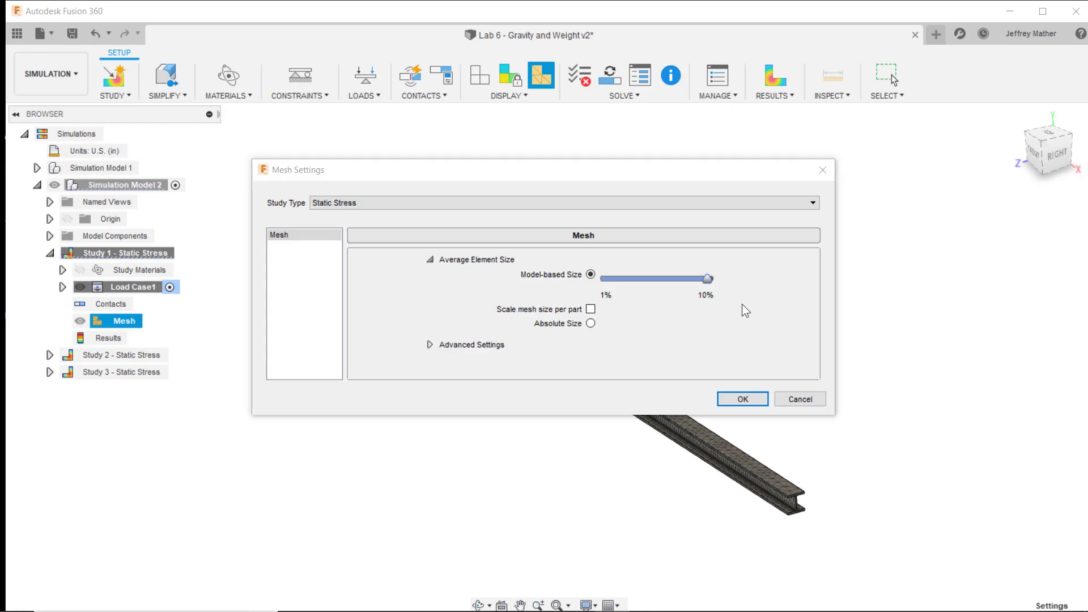
click(742, 399)
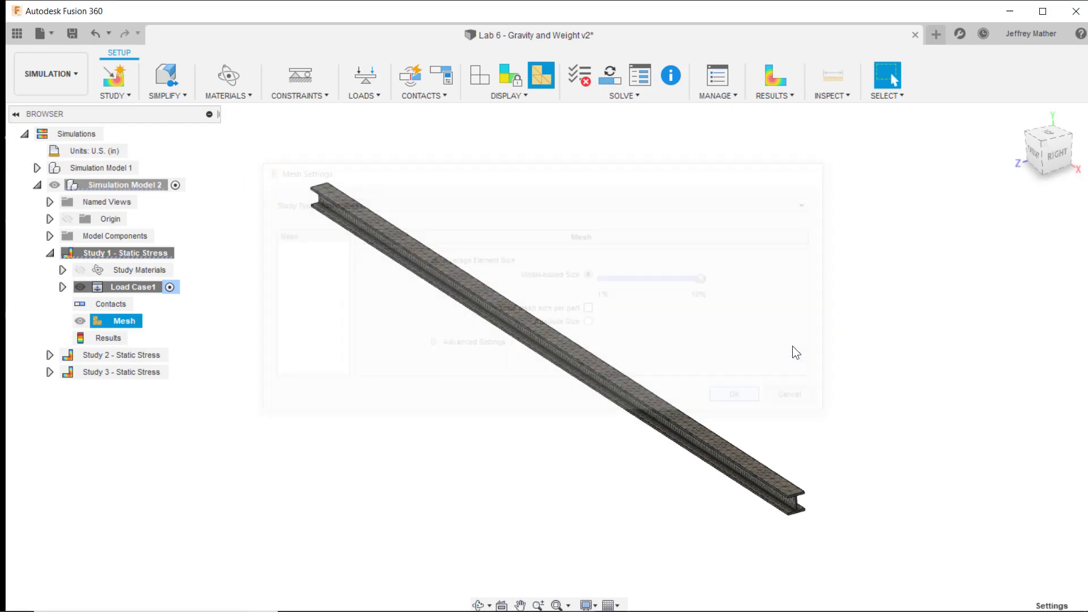
click(363, 97)
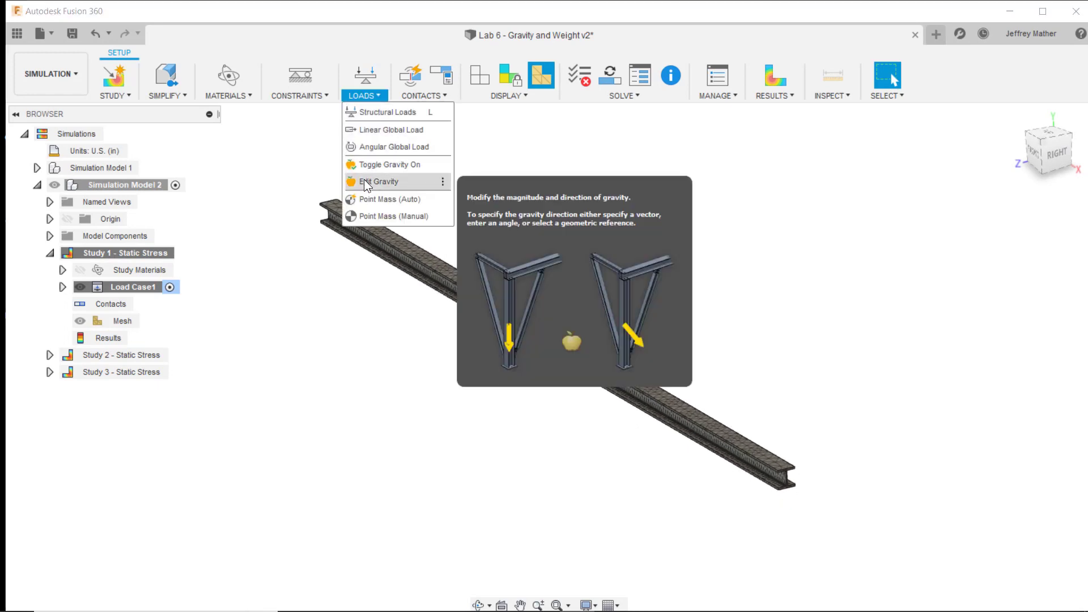
click(369, 164)
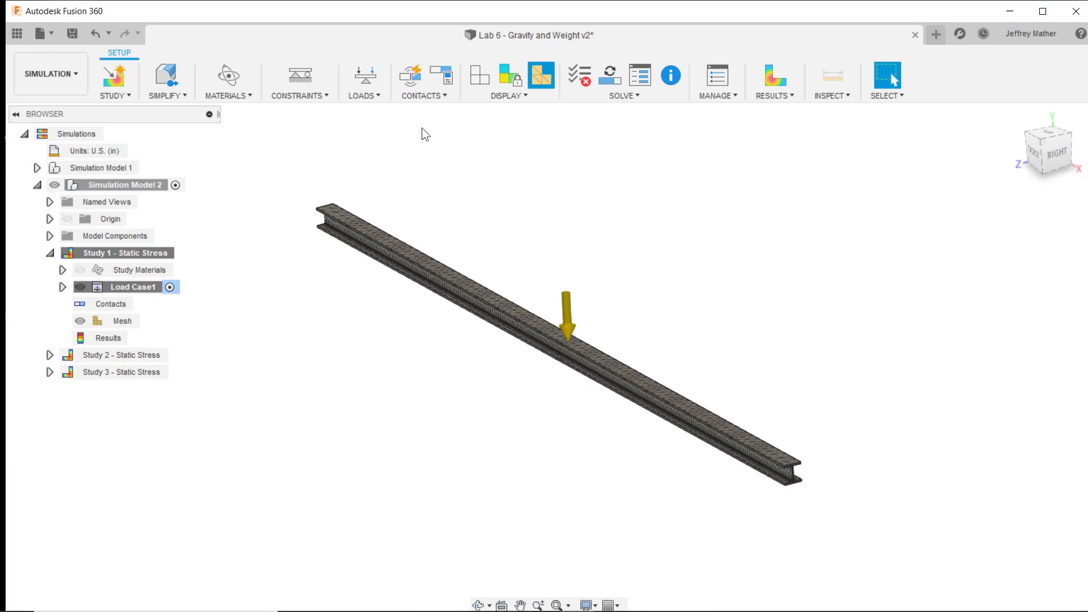
- Apply a frictionless constraint to the yellow split face under the beam's left end
shift+middle_drag(463, 97, 267, 352)
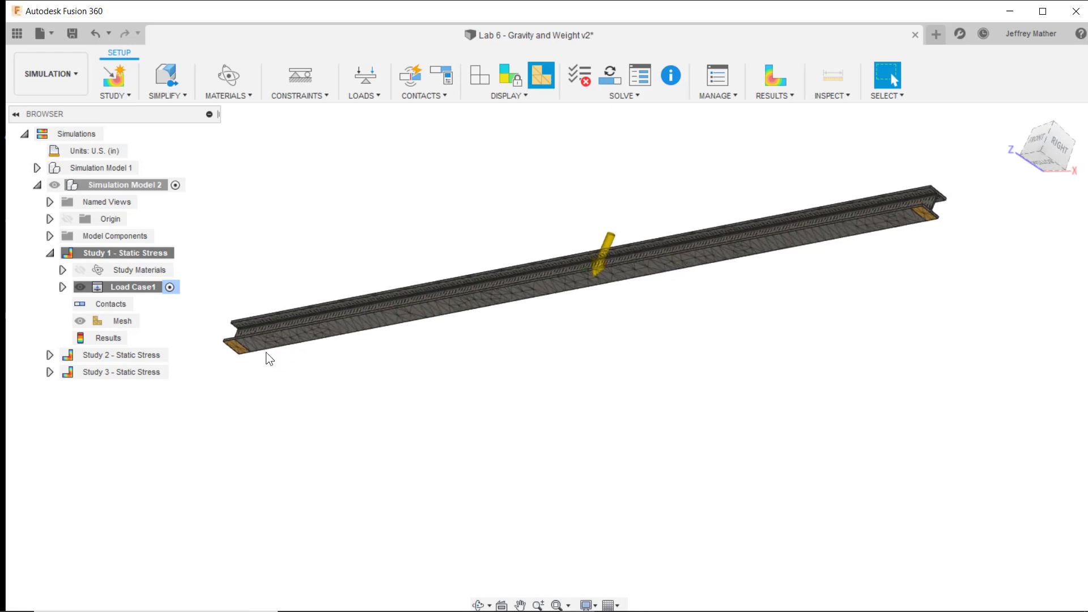
scroll(233, 342, up, 5)
shift+middle_drag(282, 207, 310, 111)
click(300, 76)
click(445, 217)
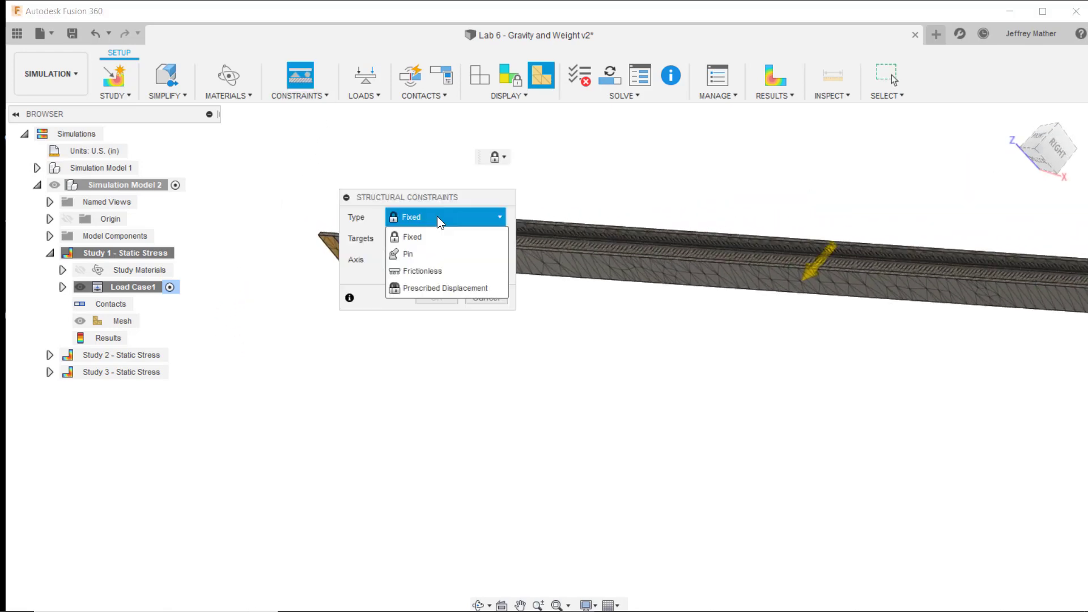
click(426, 272)
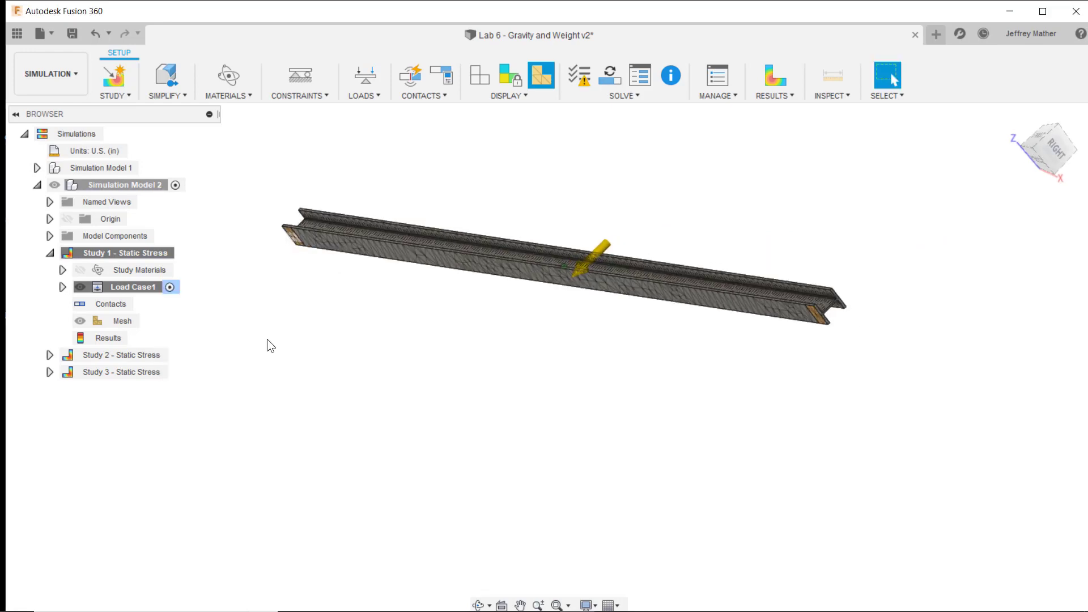
- Apply a frictionless constraint to the yellow split face under the beam's right end
scroll(680, 306, up, 8)
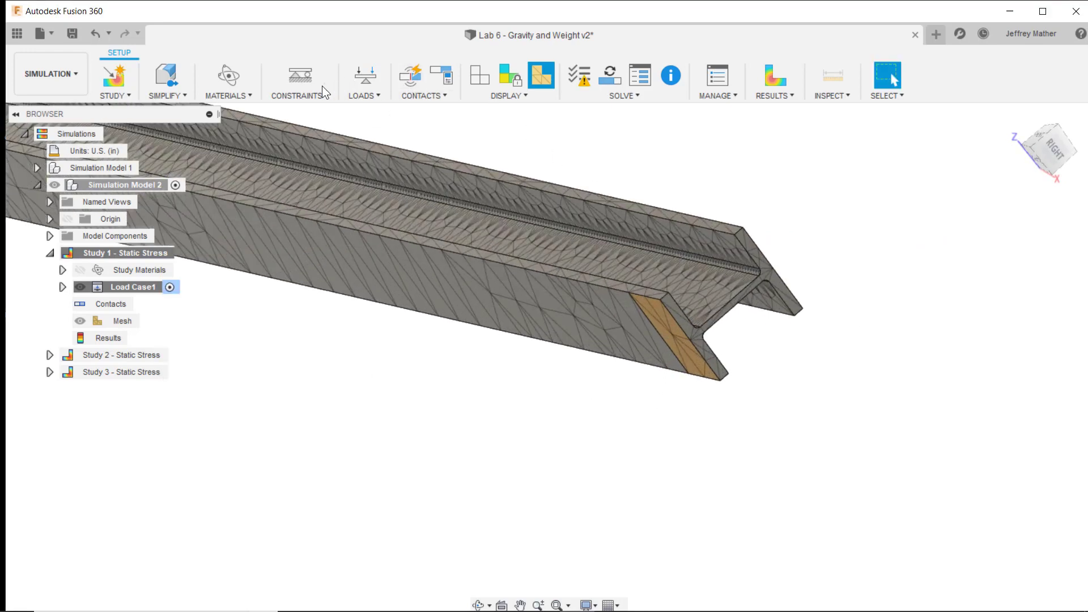
click(310, 99)
click(317, 107)
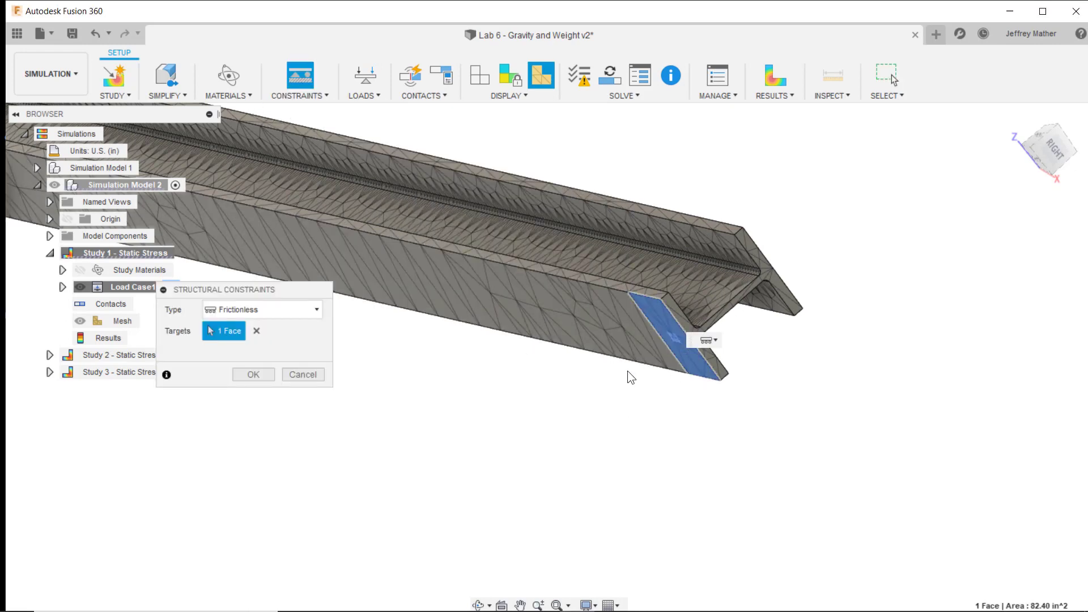
click(253, 374)
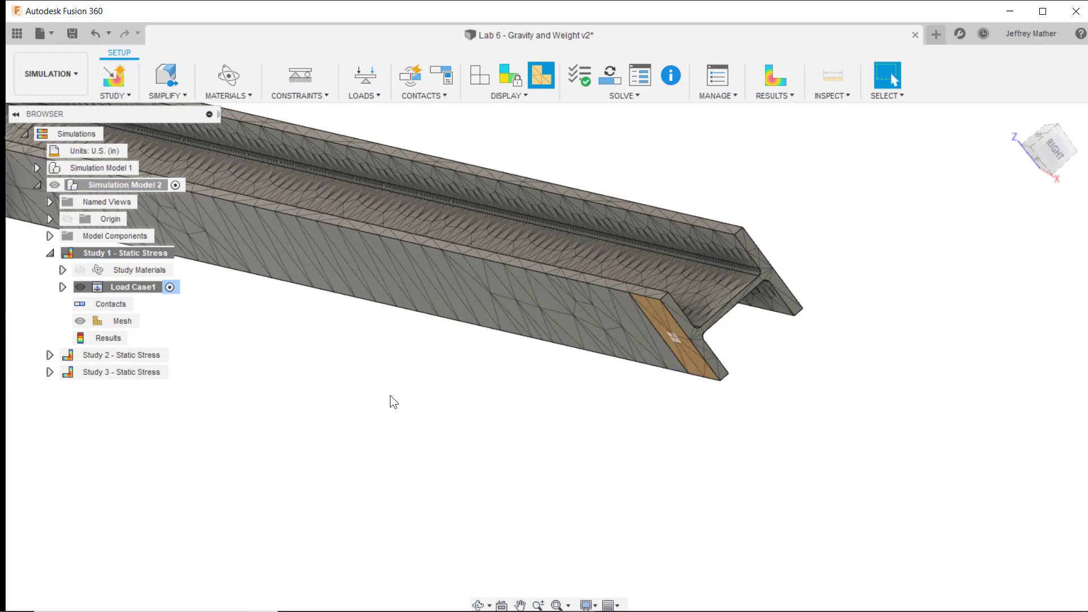
- Solve Simulation Model 2 - Study 1 - Static Stress locally
scroll(563, 429, down, 2)
scroll(814, 437, down, 5)
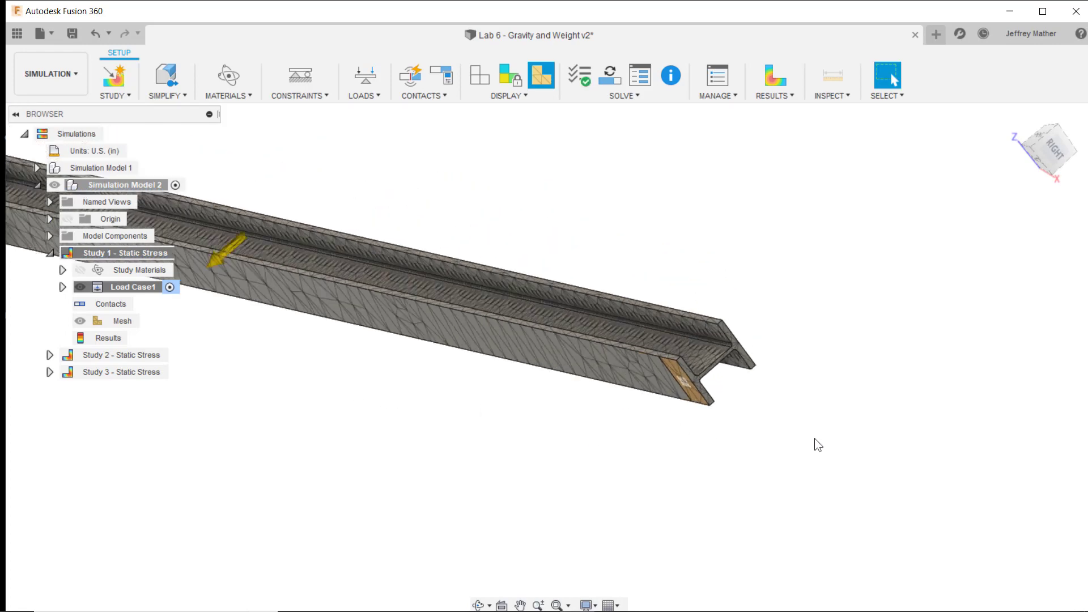
shift+middle_drag(508, 330, 471, 437)
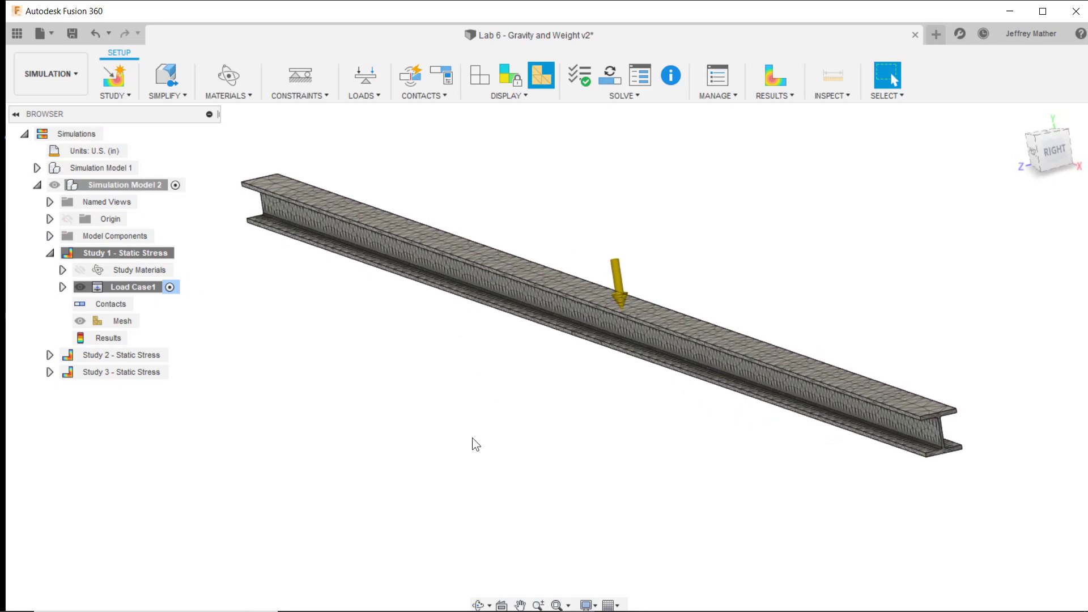
click(609, 82)
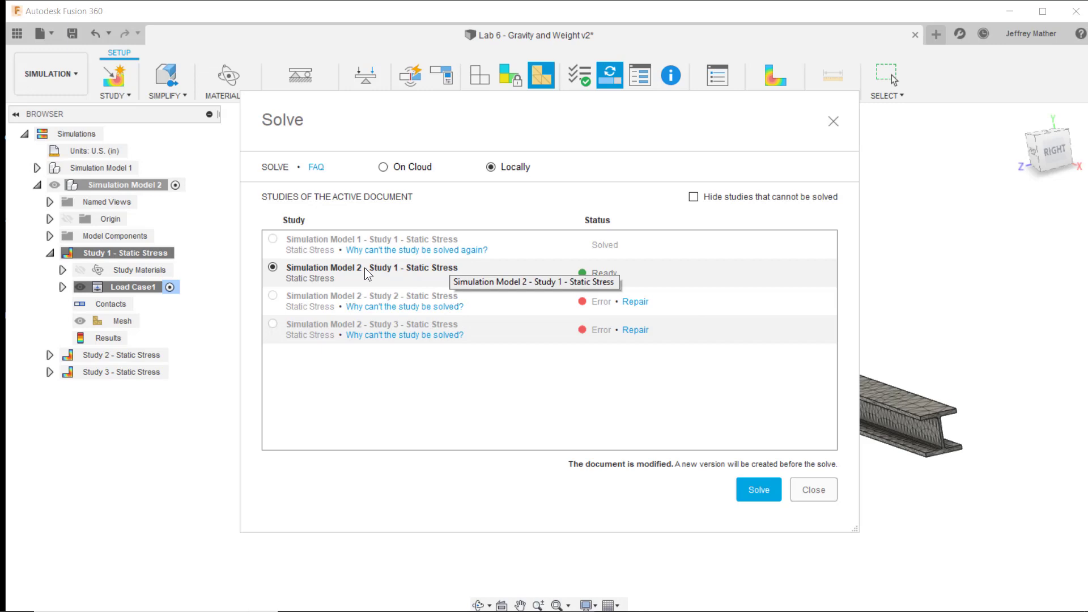
click(759, 489)
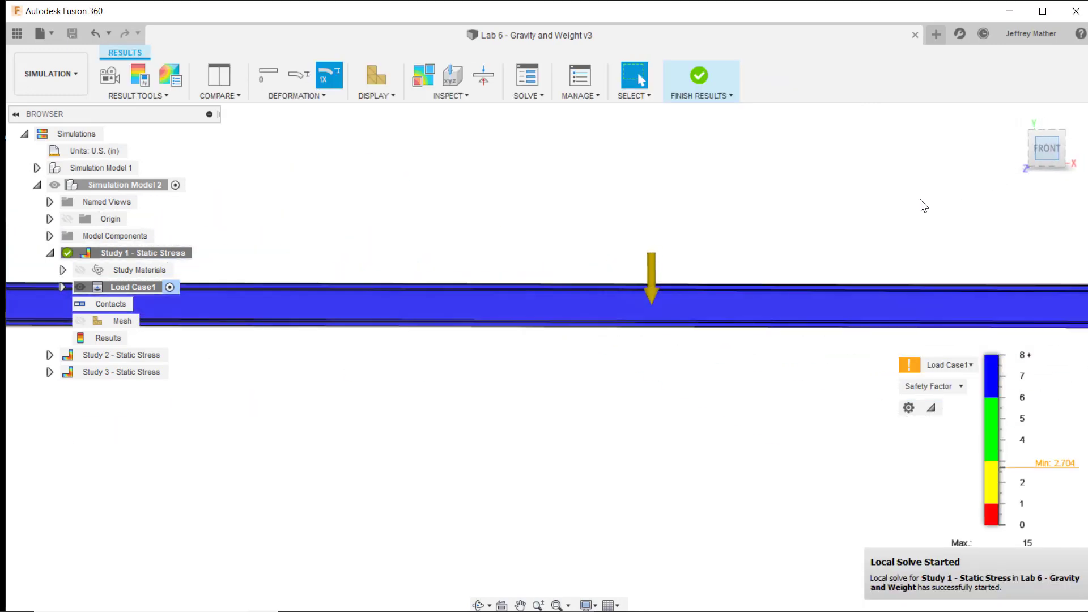
- Display the displacement result instead of the safety factor and examine how the beam has moved from its original outline
scroll(621, 417, down, 2)
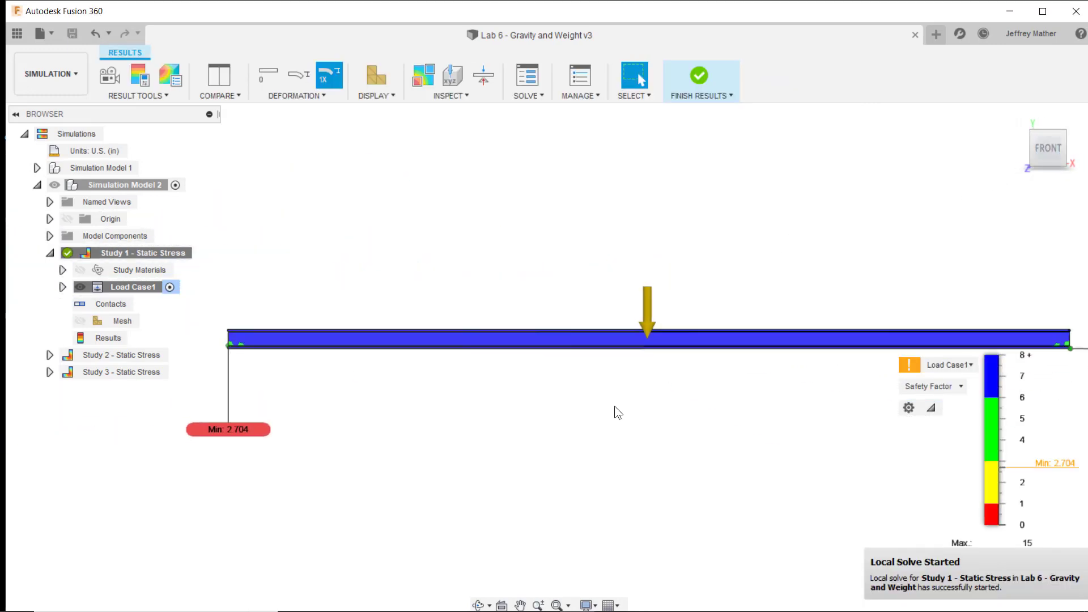
click(961, 386)
click(931, 433)
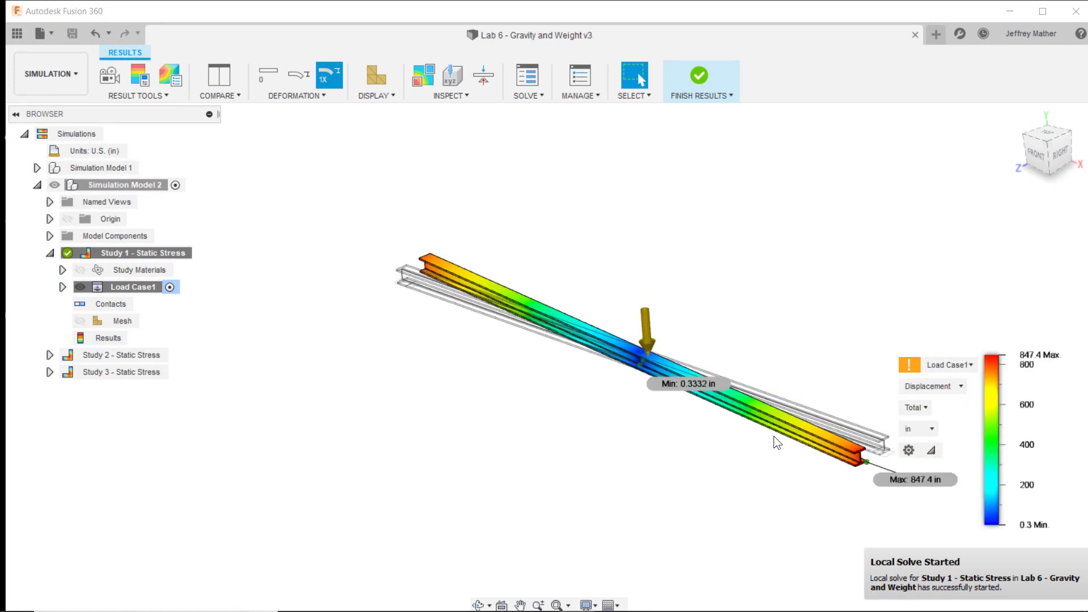
shift+middle_drag(774, 436, 672, 281)
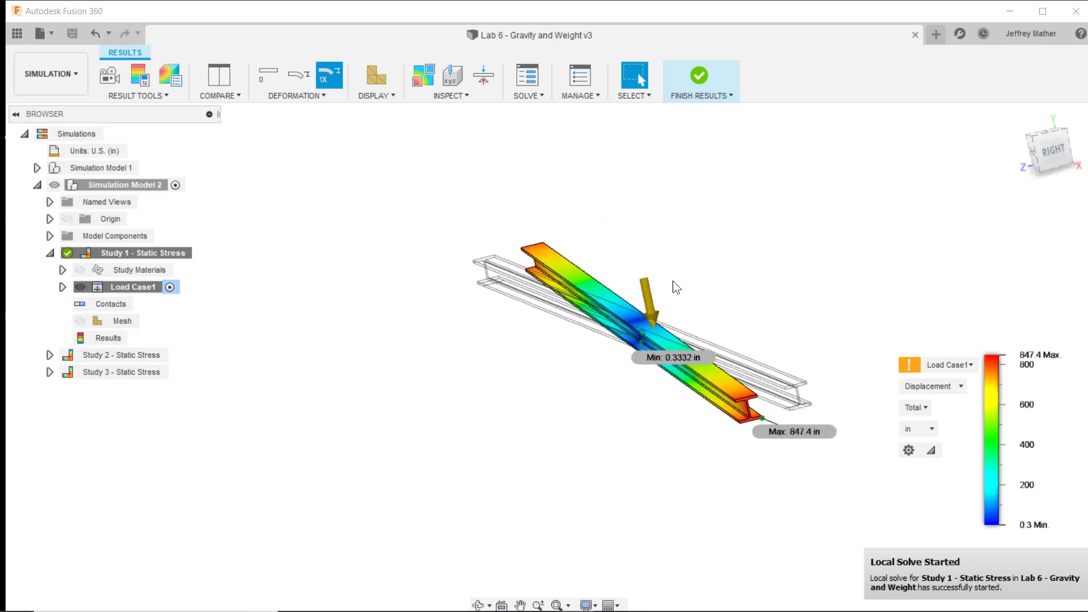
scroll(875, 321, up, 4)
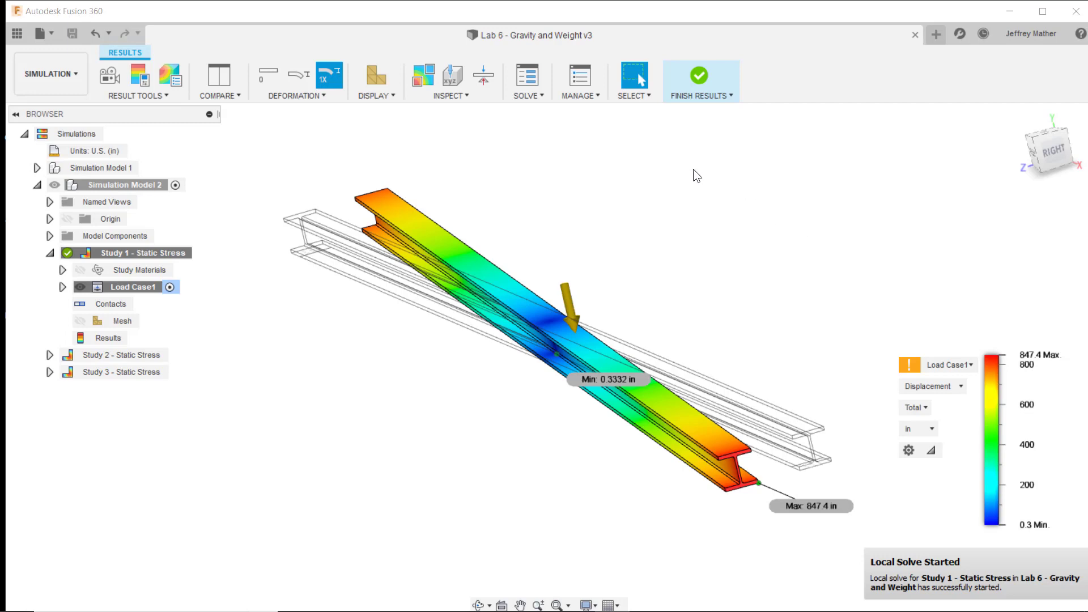
- Turn on Remove rigid body modes in the settings of Study 1 - Static Stress
click(589, 96)
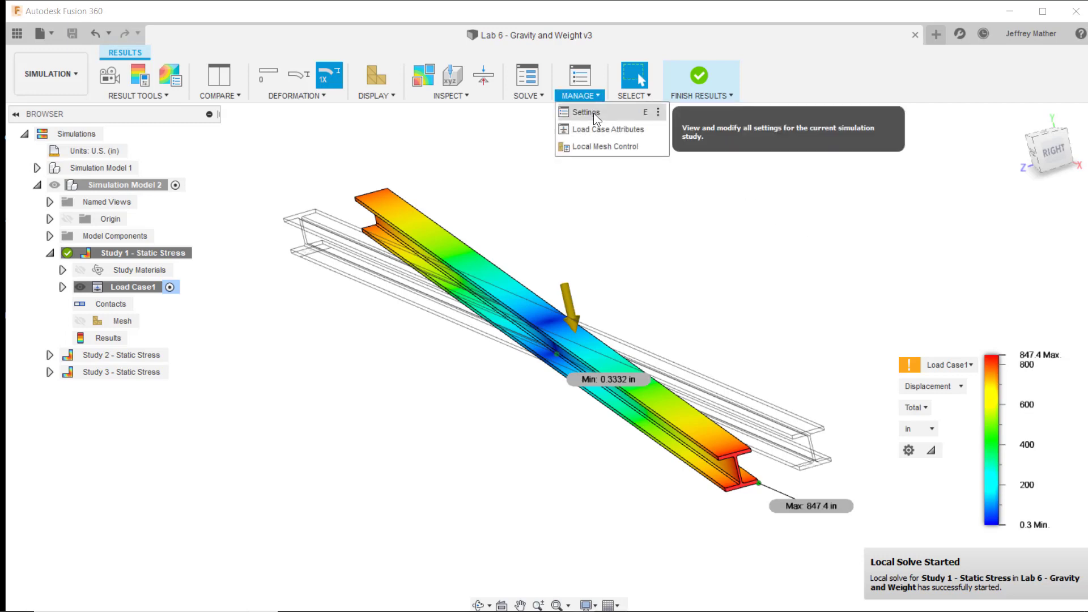
click(594, 113)
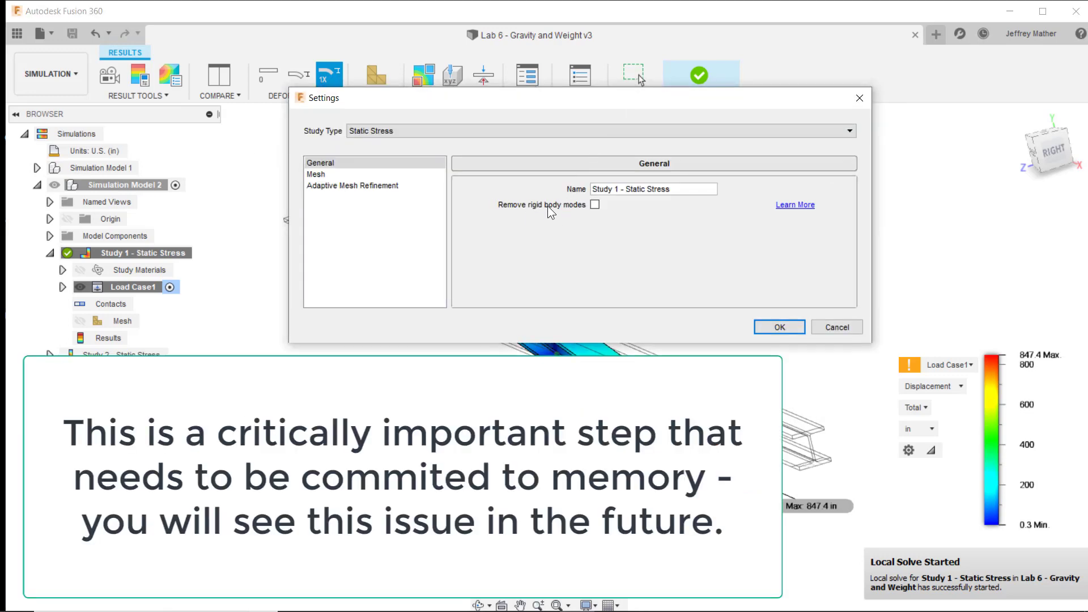
click(593, 205)
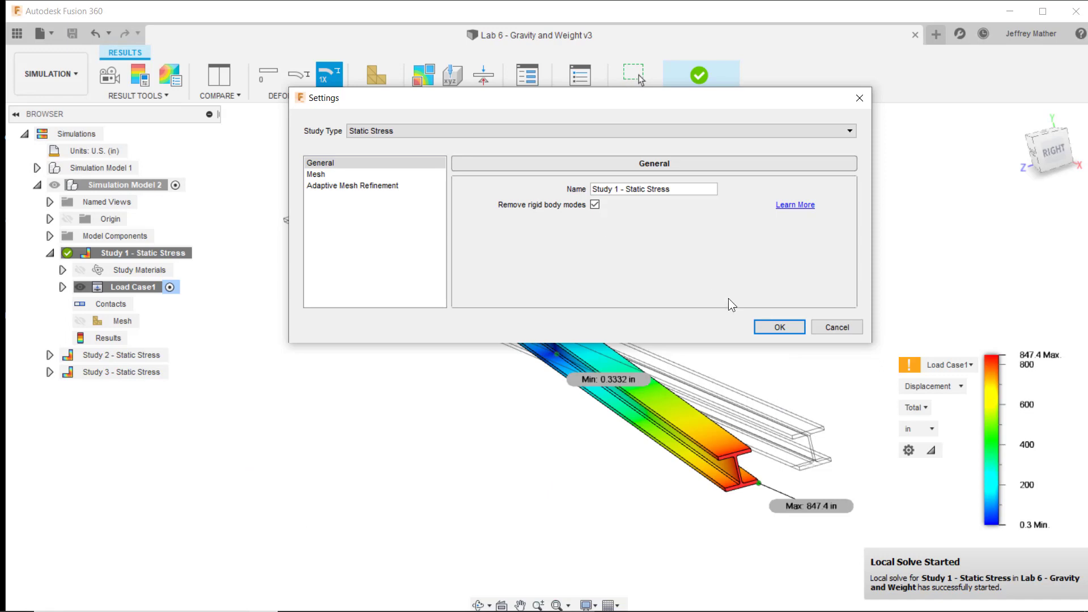
click(777, 328)
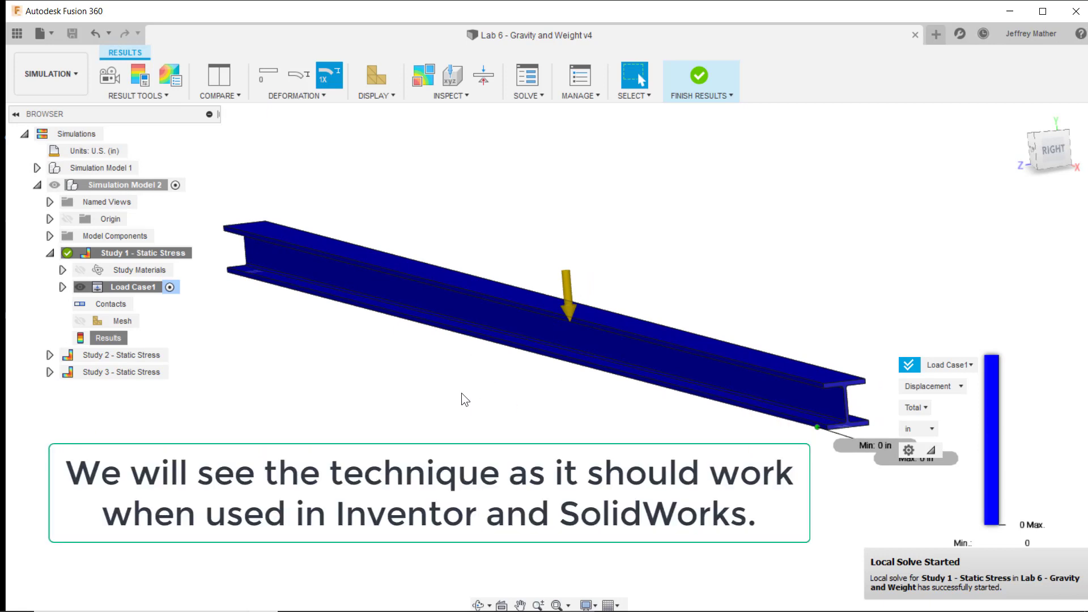
- Activate Study 2 - Static Stress and apply a fixed constraint to the yellow split face under the beam's left end
click(152, 356)
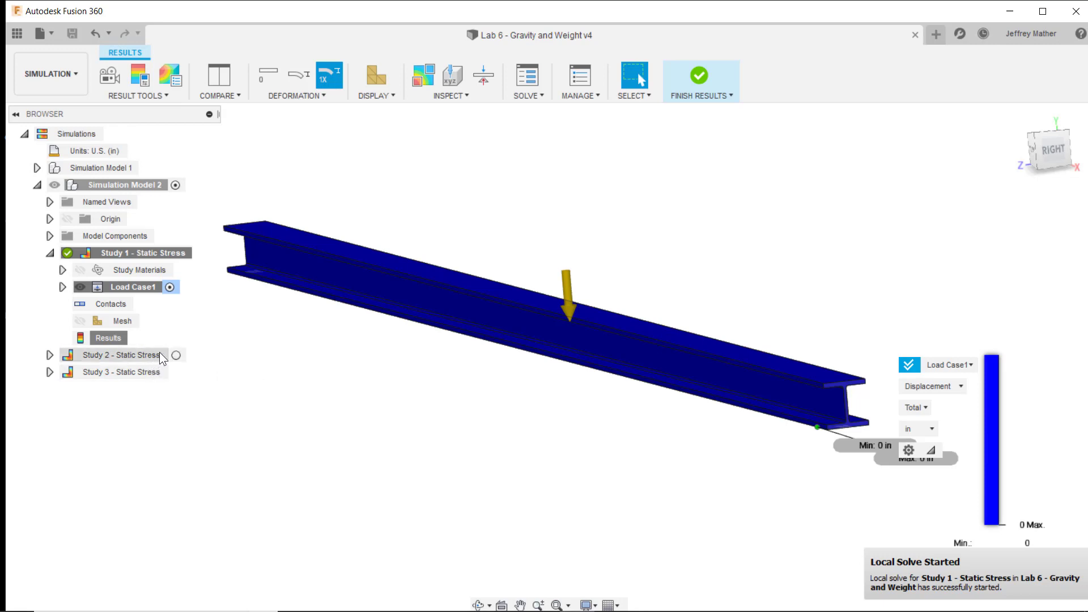
click(177, 356)
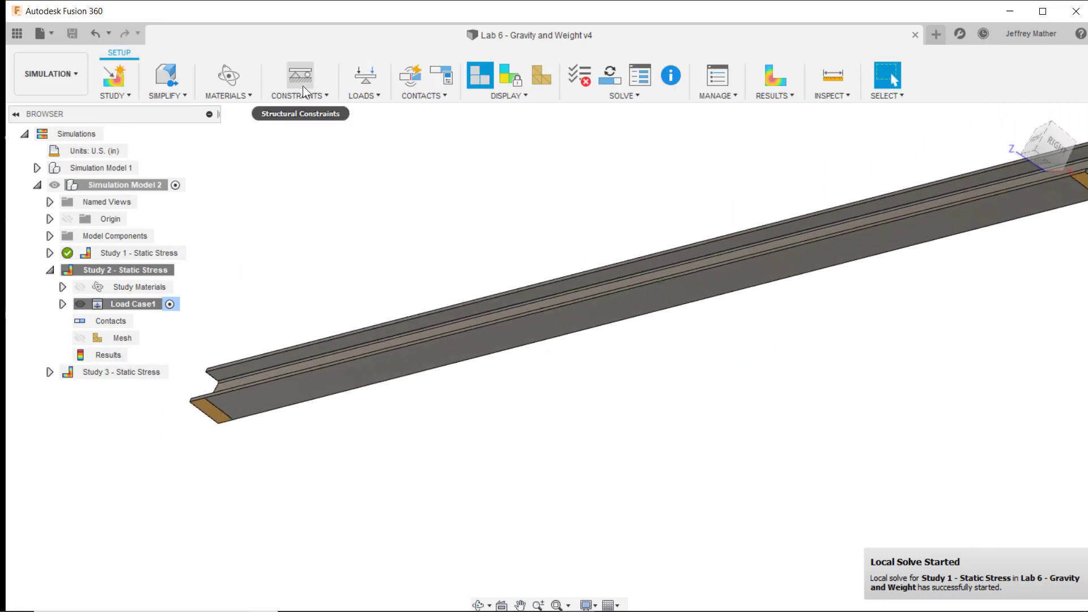
click(304, 96)
click(290, 116)
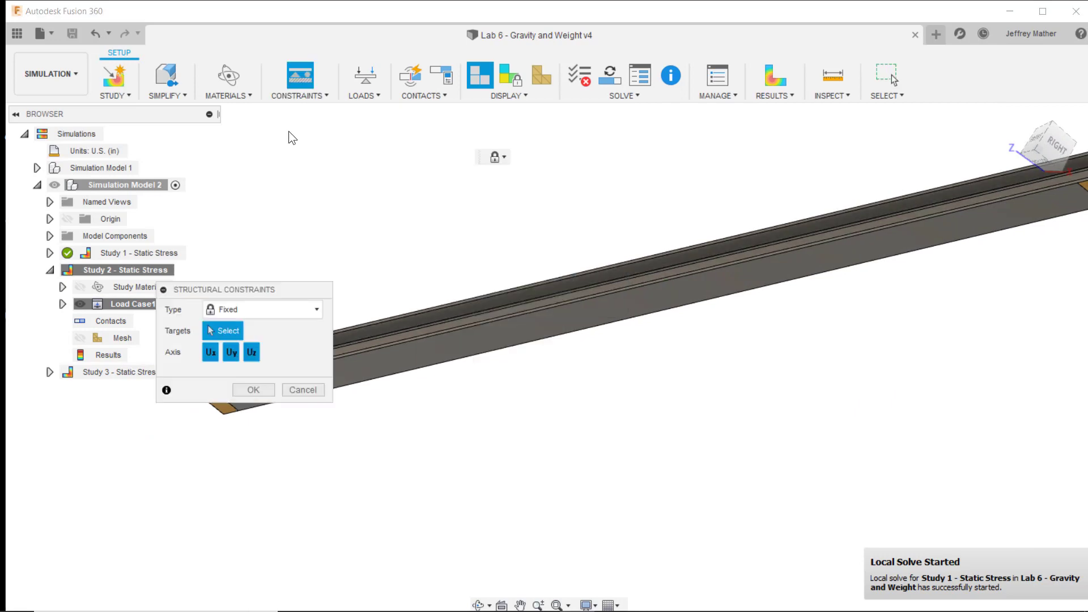
scroll(234, 410, up, 3)
click(244, 437)
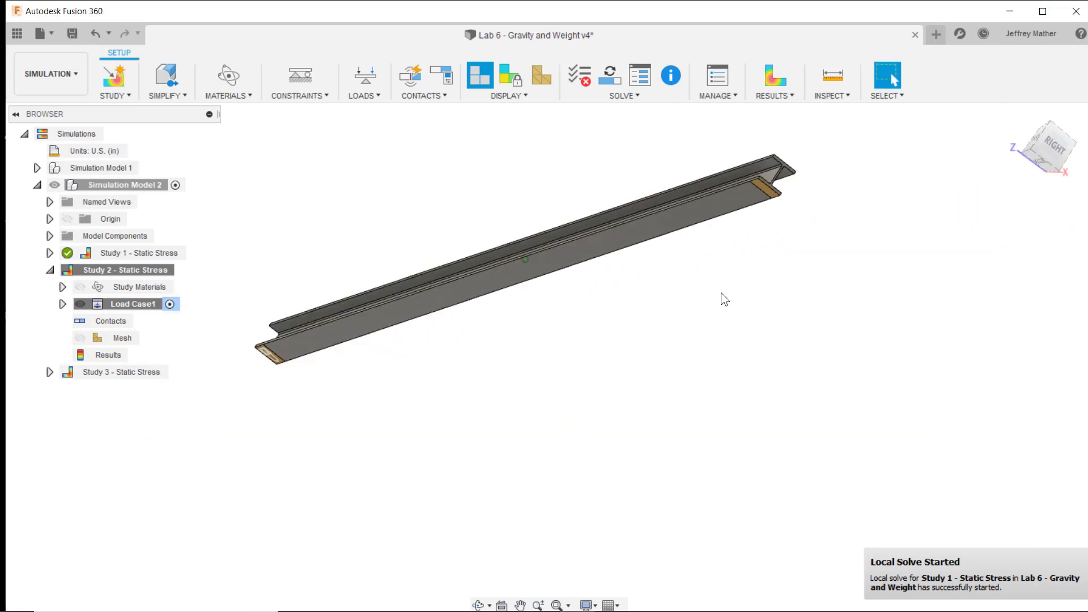
- Apply a structural constraint to the yellow split face under the beam's right end
scroll(774, 128, up, 2)
scroll(777, 132, up, 2)
click(299, 95)
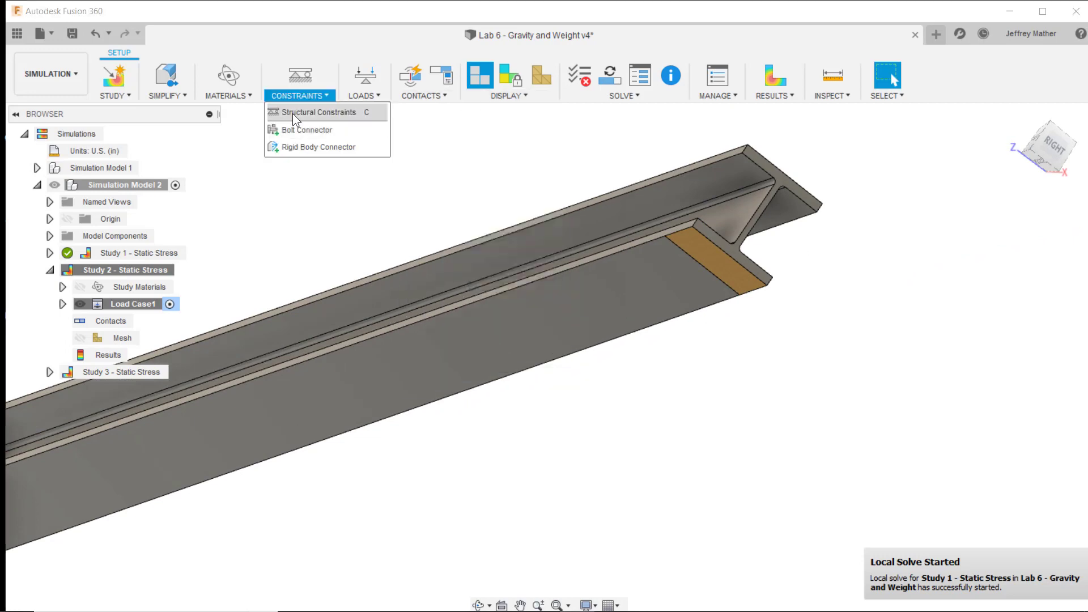
click(292, 113)
click(249, 309)
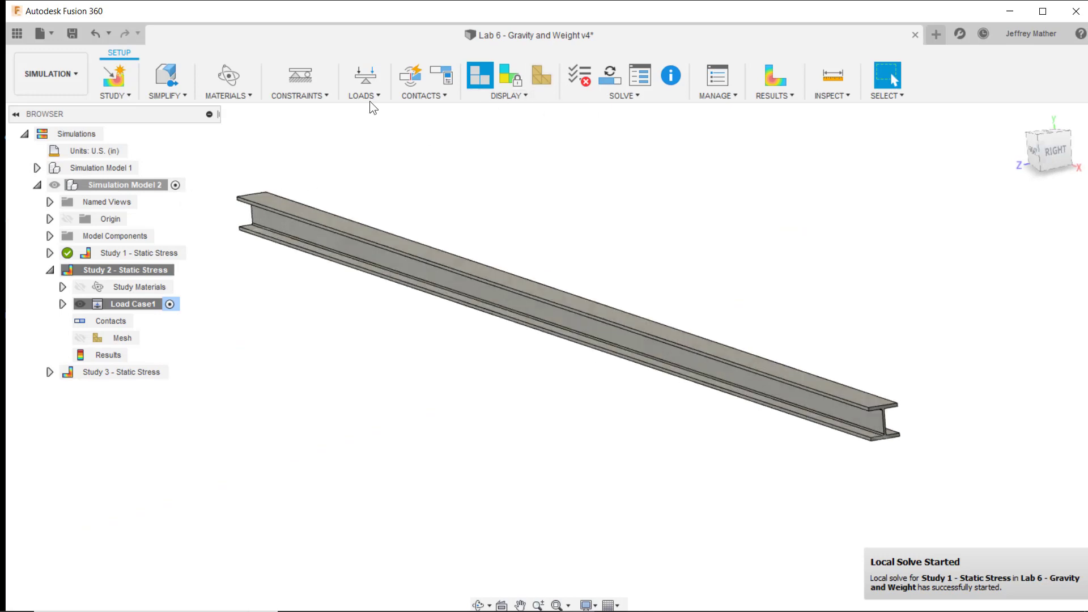
- Toggle gravity on for Study 2 - Static Stress and solve the study
click(370, 98)
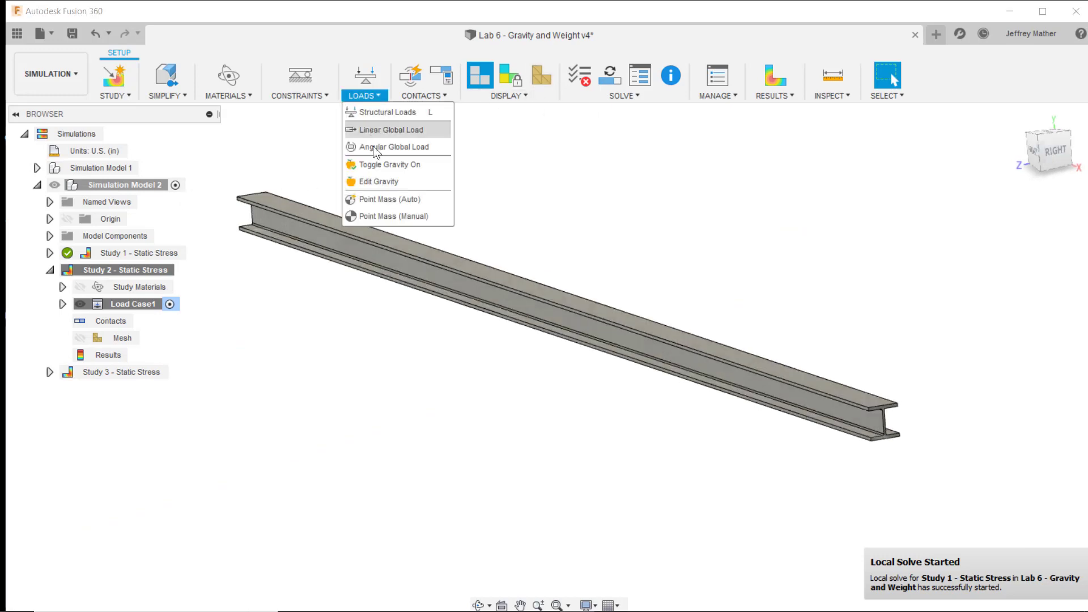
click(391, 168)
shift+middle_drag(358, 283, 569, 112)
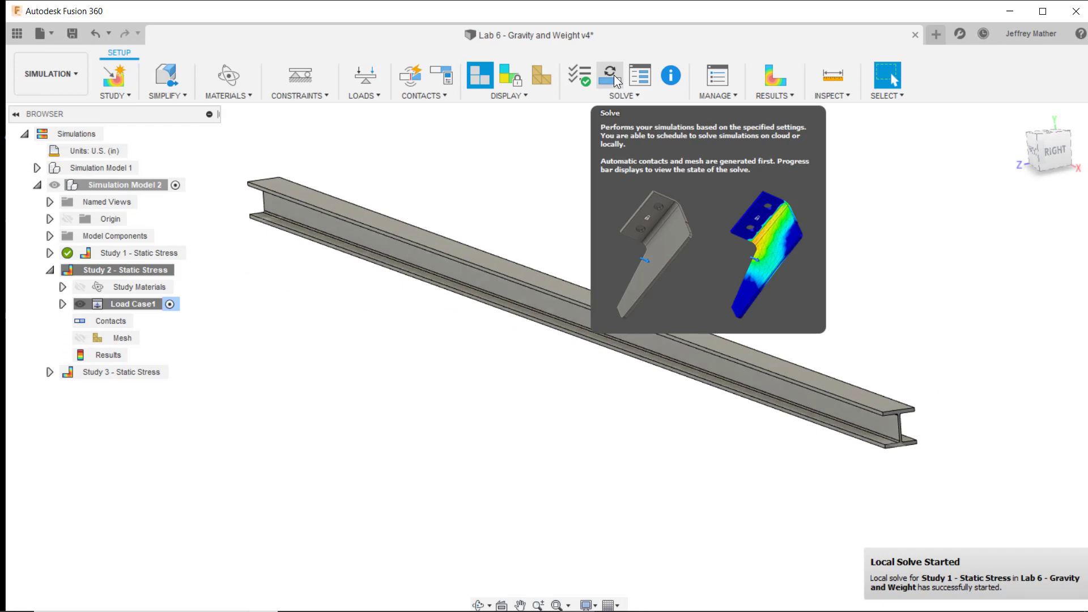
- Compare the beam at the Adjusted 0.5x and Actual deformation scales, then return to Adjusted 0.5x and close the results details
click(930, 363)
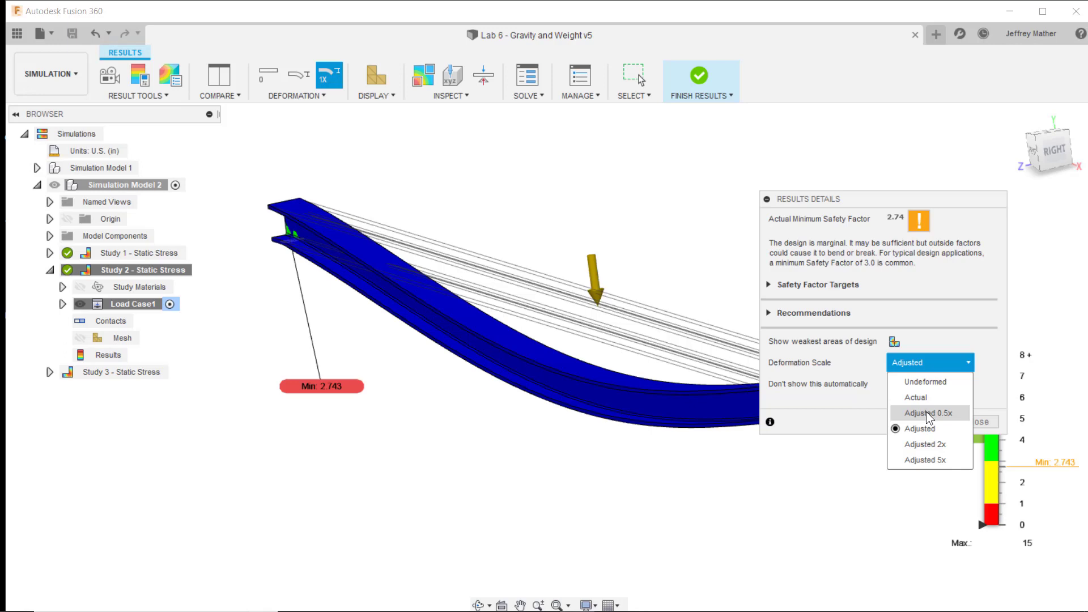
click(926, 413)
click(929, 362)
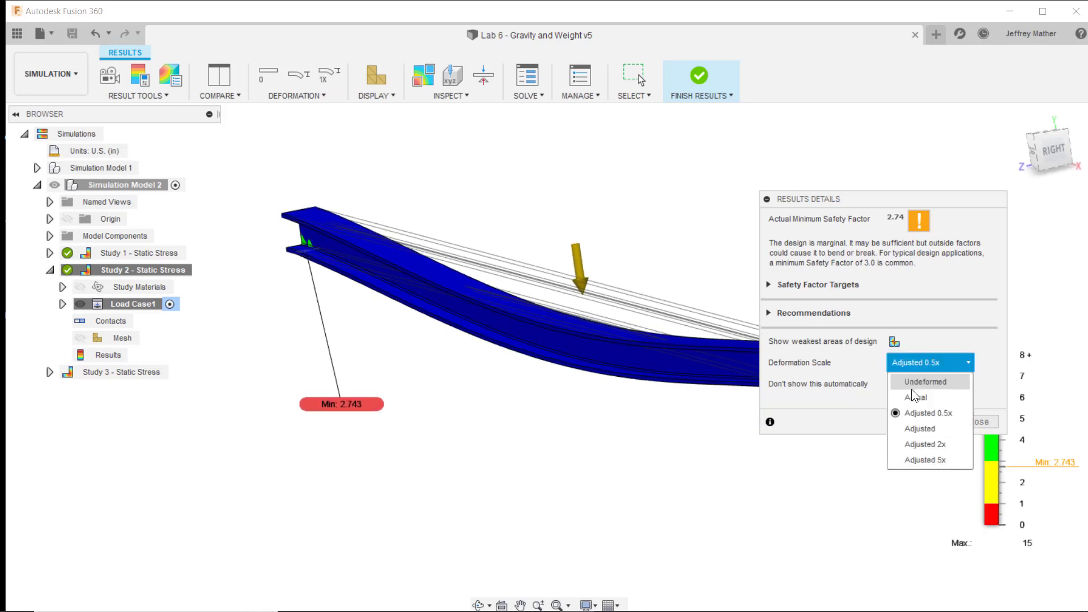
click(915, 398)
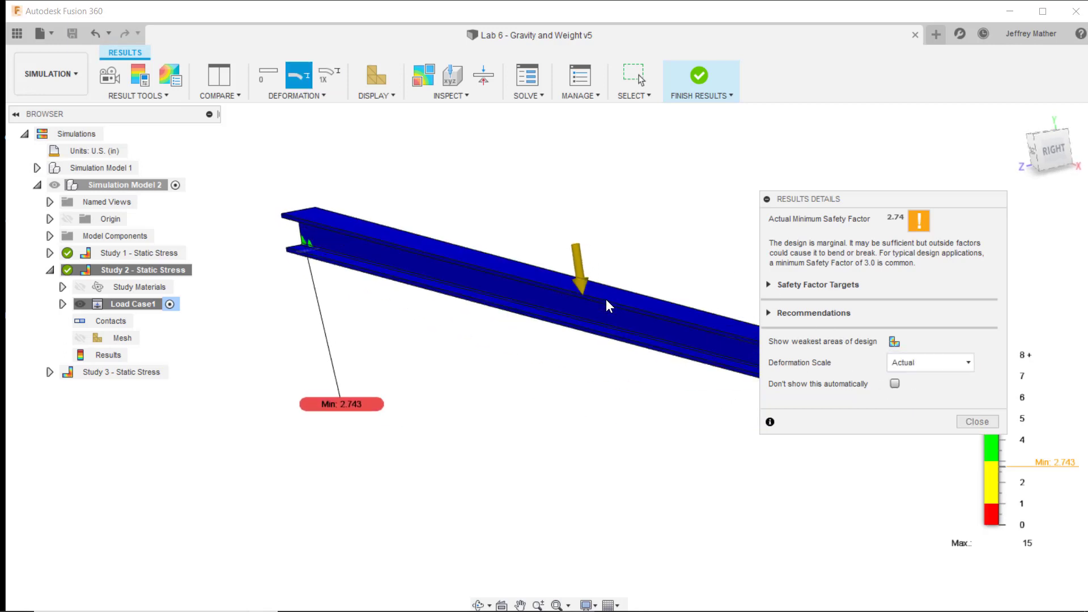
click(961, 363)
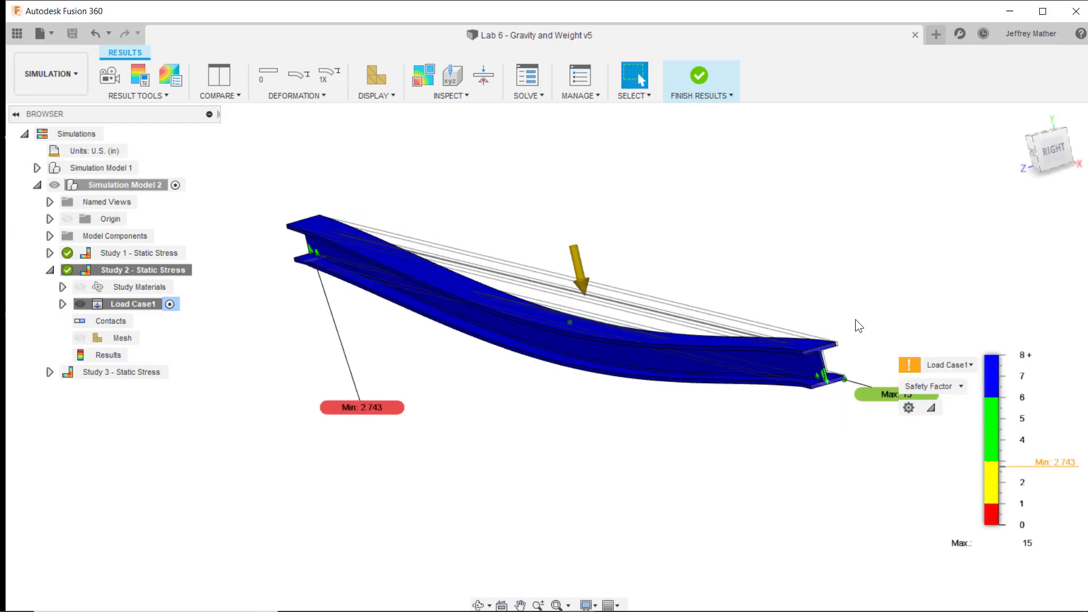
- Display Study 2's displacement result instead of the safety factor and examine the beam's total deflection
click(960, 386)
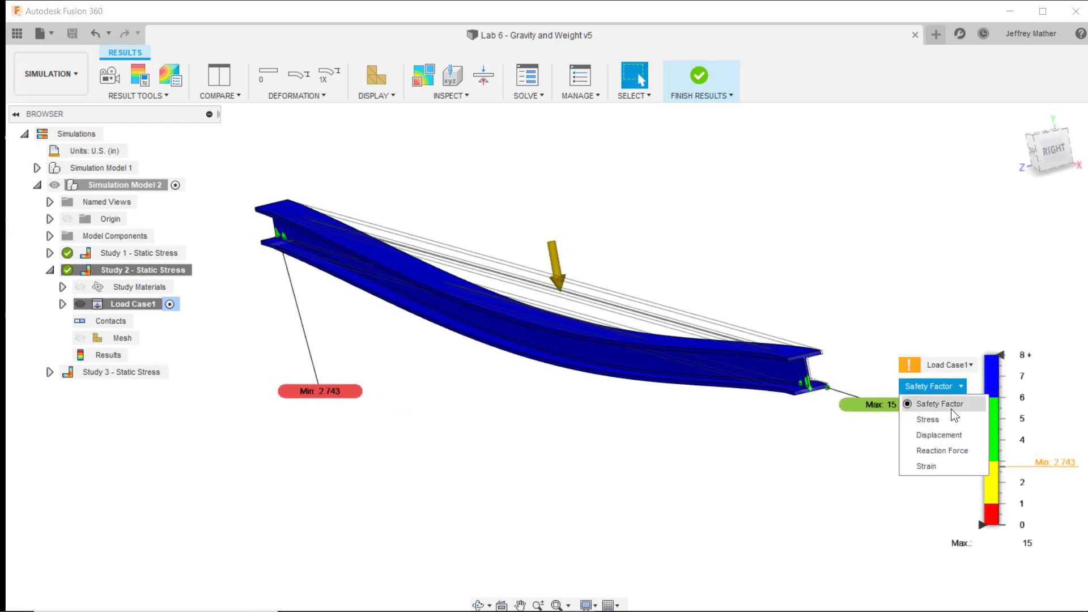
click(938, 448)
shift+middle_drag(845, 277, 872, 279)
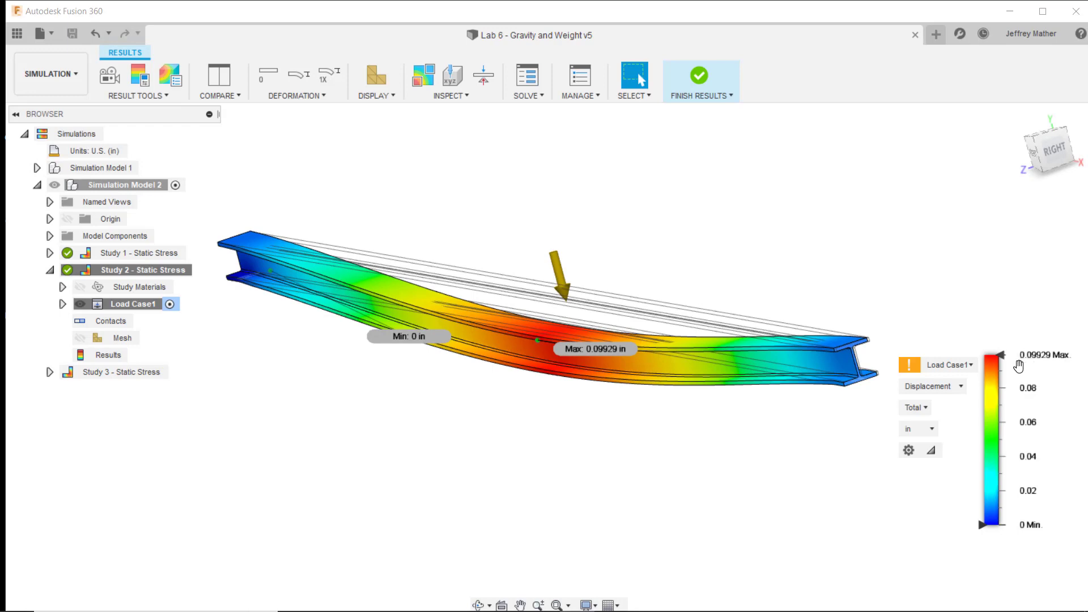
mouse_move(676, 302)
shift+middle_down()
mouse_move(685, 301)
mouse_move(642, 309)
mouse_move(569, 371)
mouse_move(240, 244)
shift+middle_up()
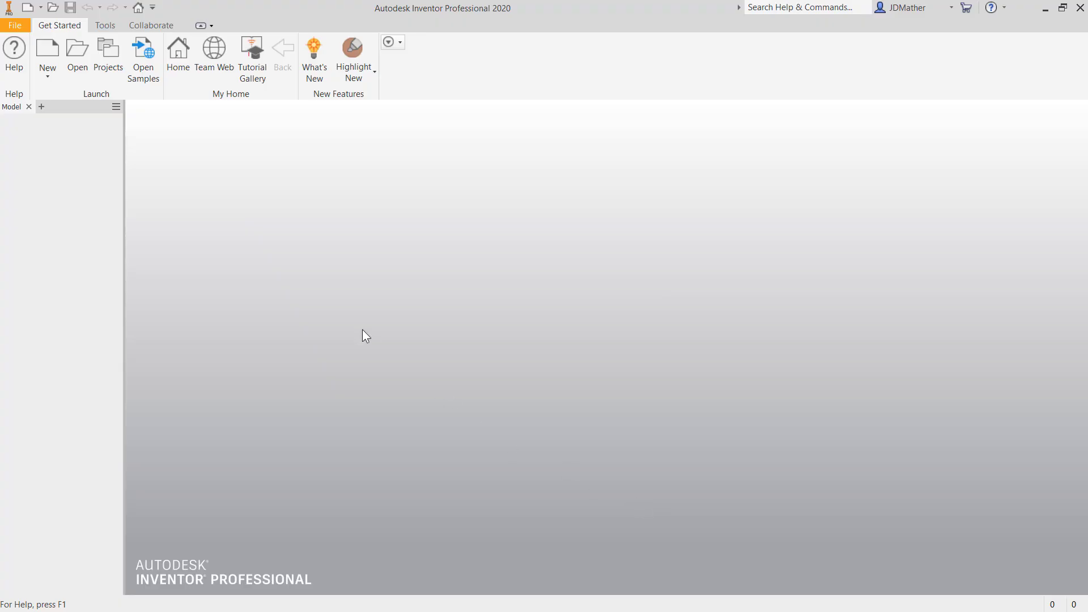
- Switch to Autodesk Inventor, create a new part and start a sketch on its XY plane
click(41, 8)
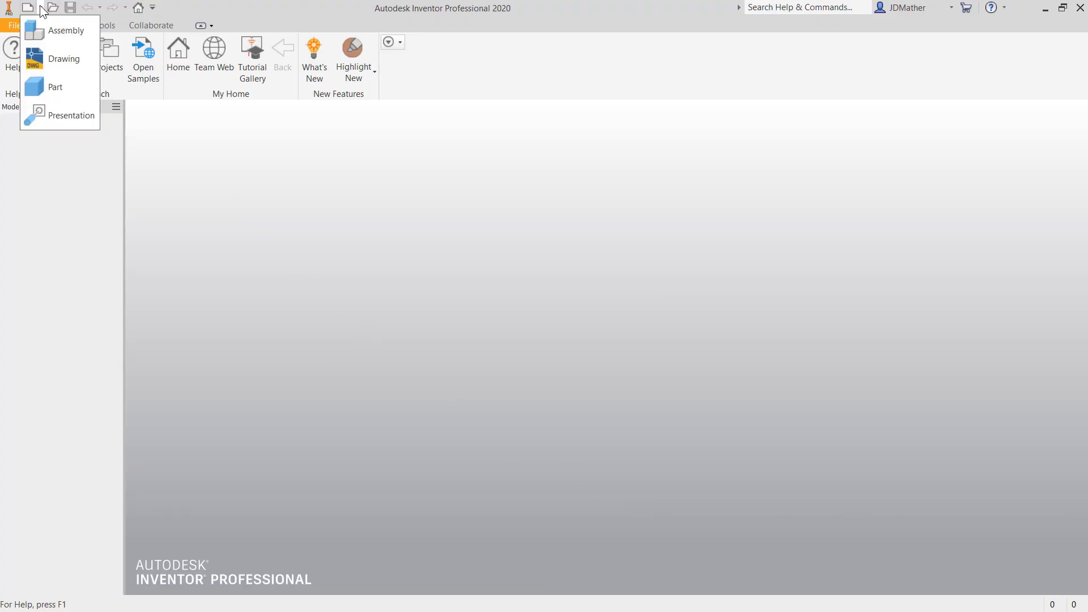
click(67, 86)
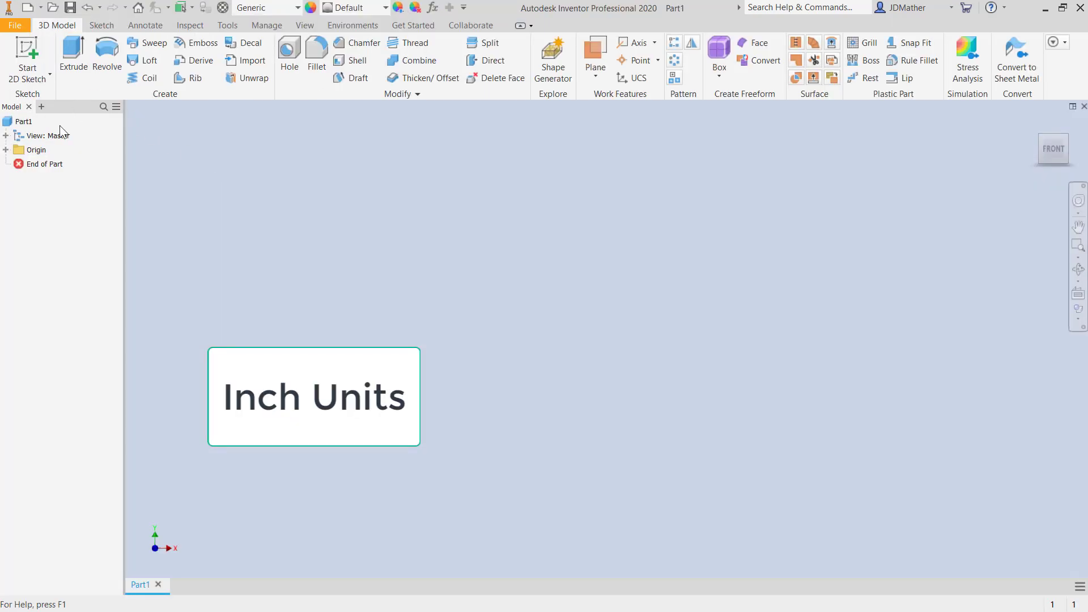
click(6, 149)
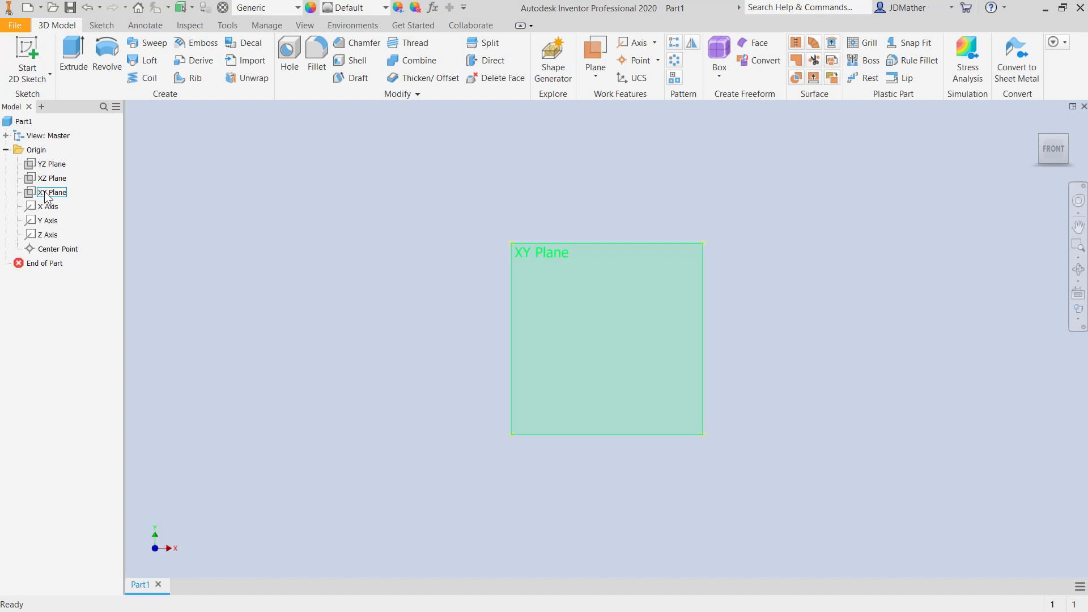
click(46, 195)
key(s)
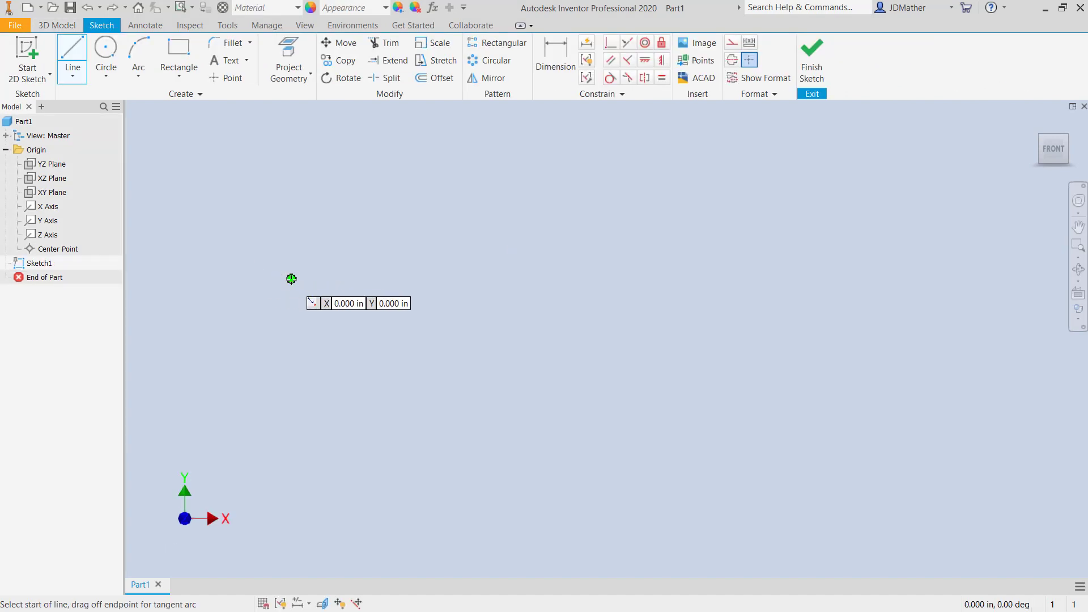
- Draw a horizontal line 480 in long from the sketch origin
click(290, 279)
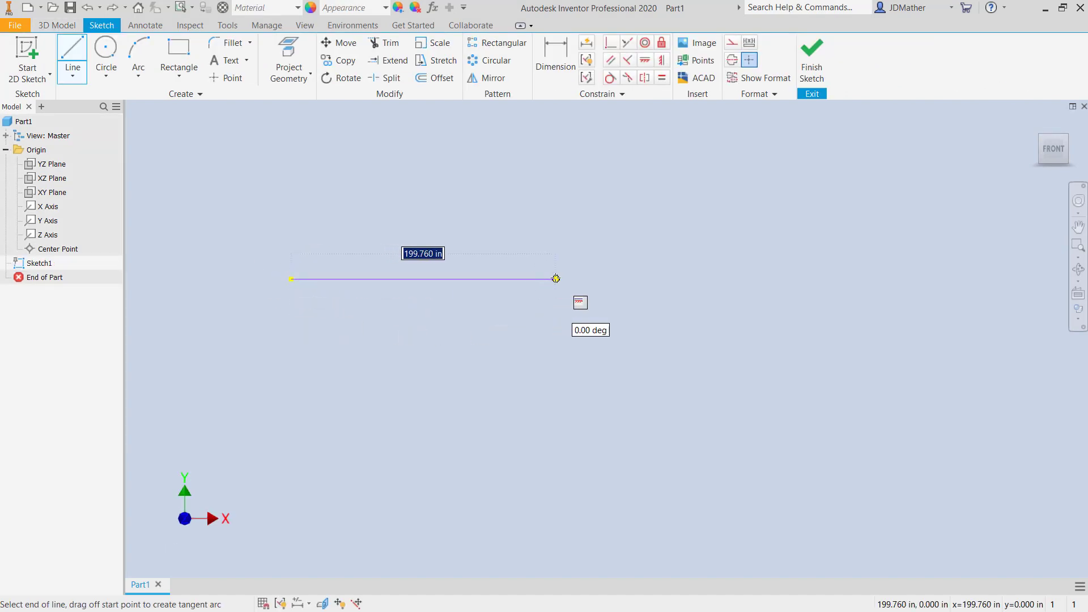
text(480)
key(Return)
key(Escape)
- Finish the sketch and save the part as Lab 6 Skeleton in the Lab 6 - Gravity and Weight folder
key(ctrl+s)
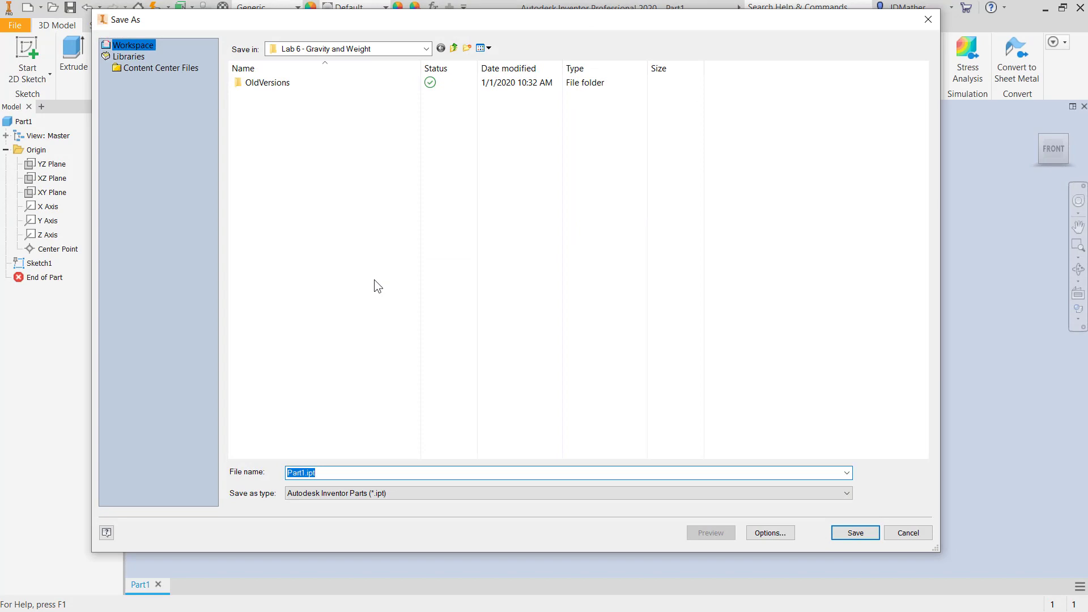
text(Lab 6 Skeleton)
click(847, 535)
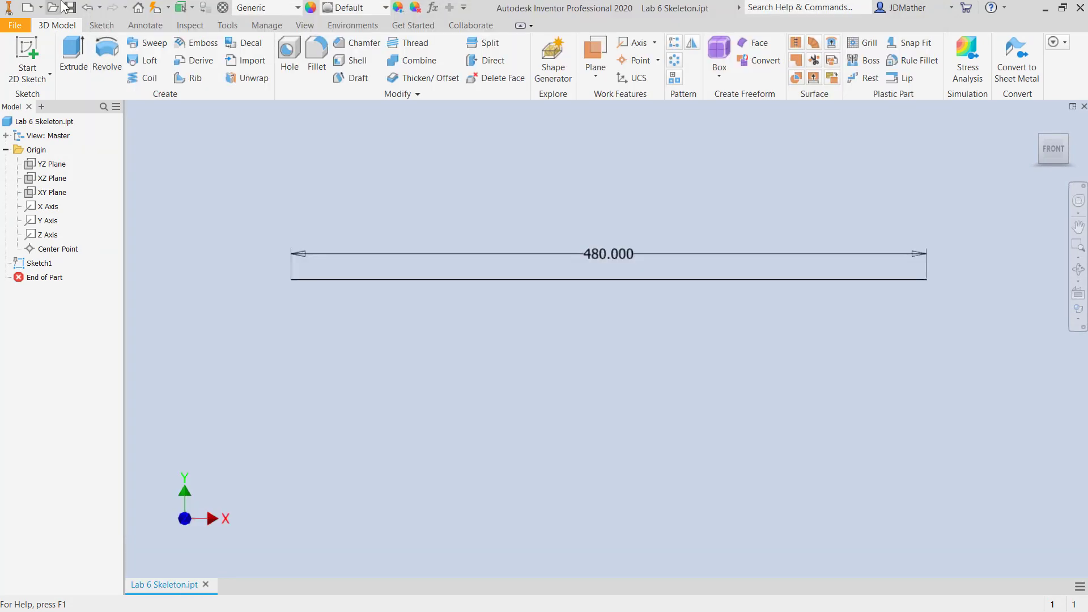
- Place Lab 6 Skeleton.ipt in a new assembly and save the assembly as Lab 6.iam
click(41, 7)
click(59, 56)
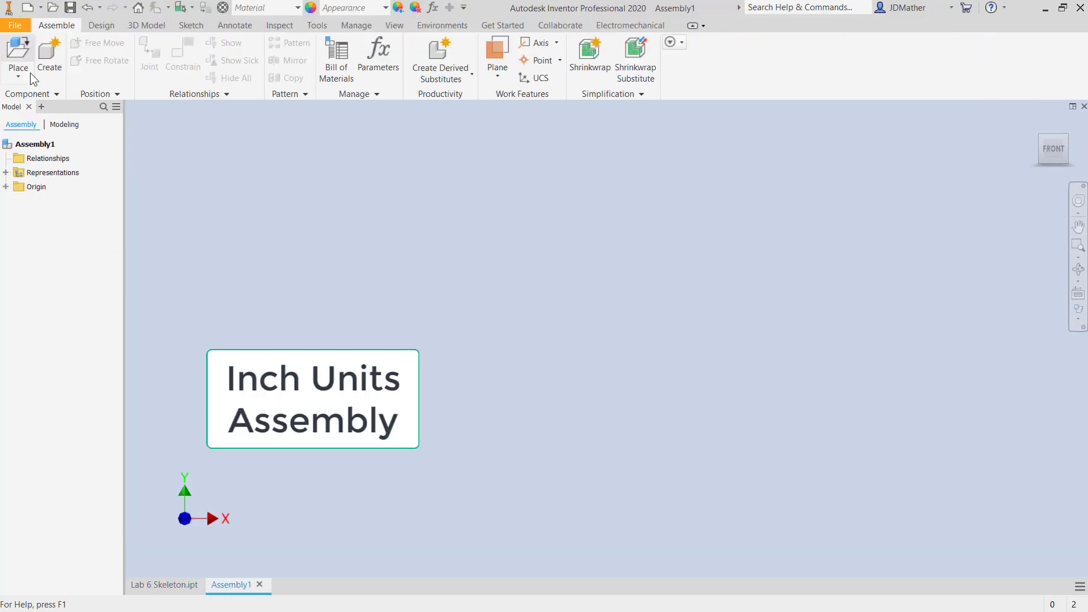
click(19, 54)
click(288, 96)
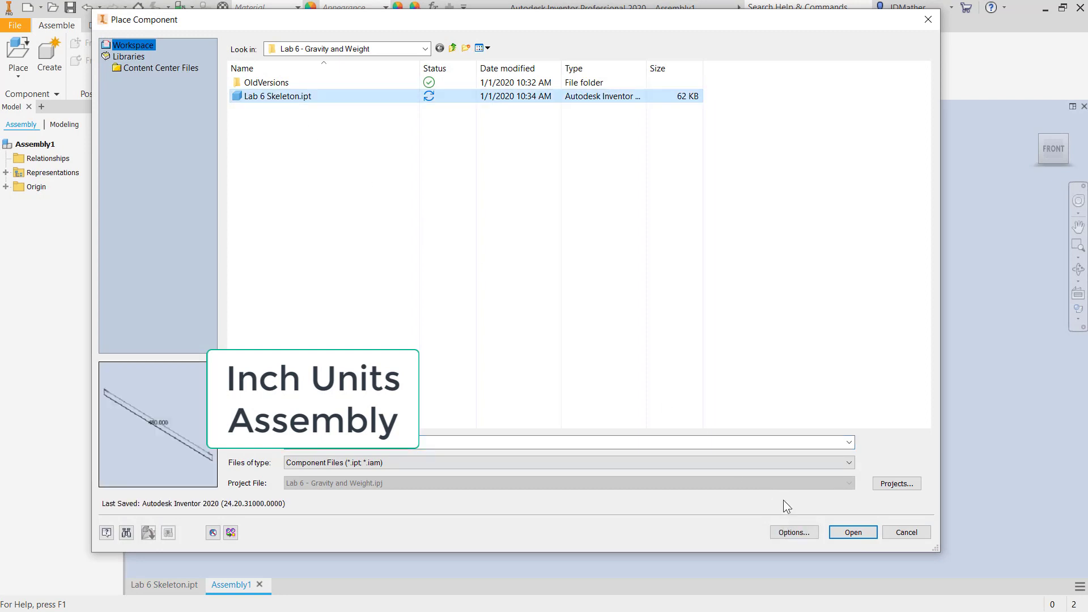
click(850, 532)
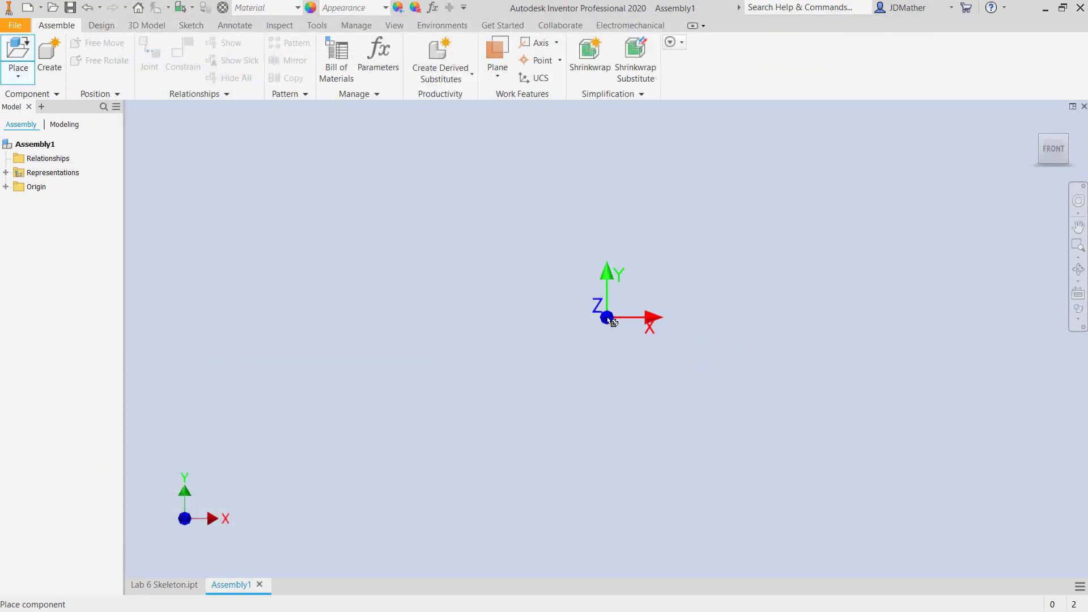
right_click(609, 321)
click(647, 337)
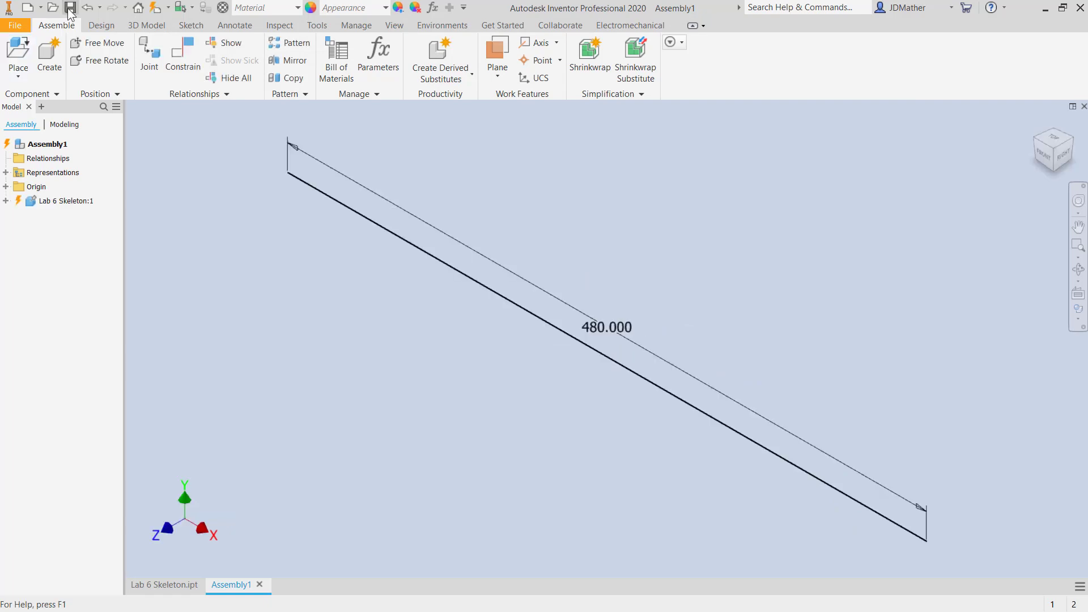
click(70, 7)
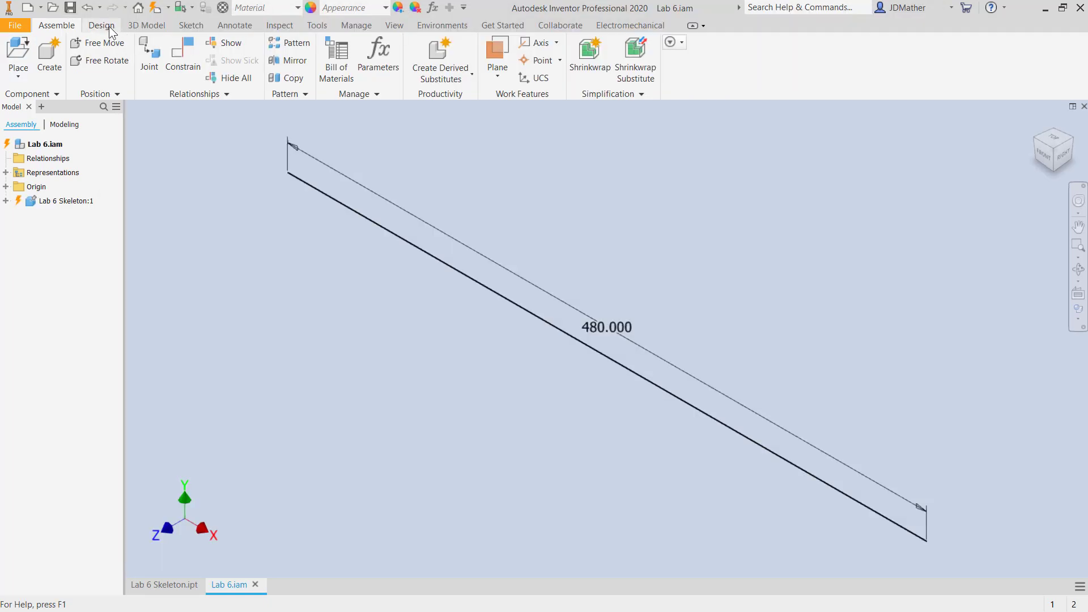
- Start inserting a frame member with the ANSI standard, the ANSI W - W-Shape family and size W 10x100
click(101, 26)
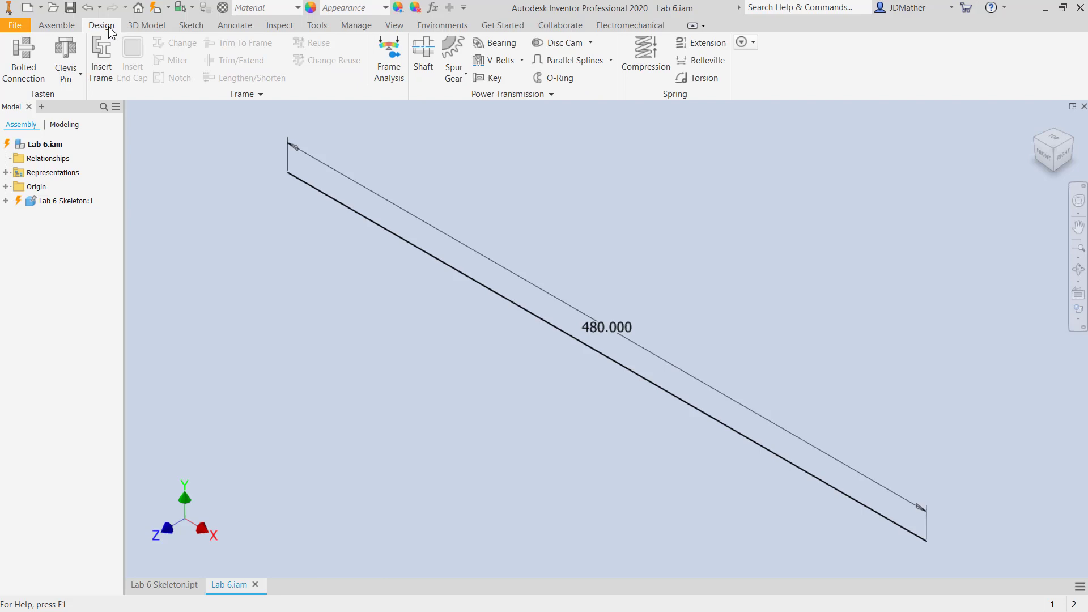
click(106, 67)
click(374, 251)
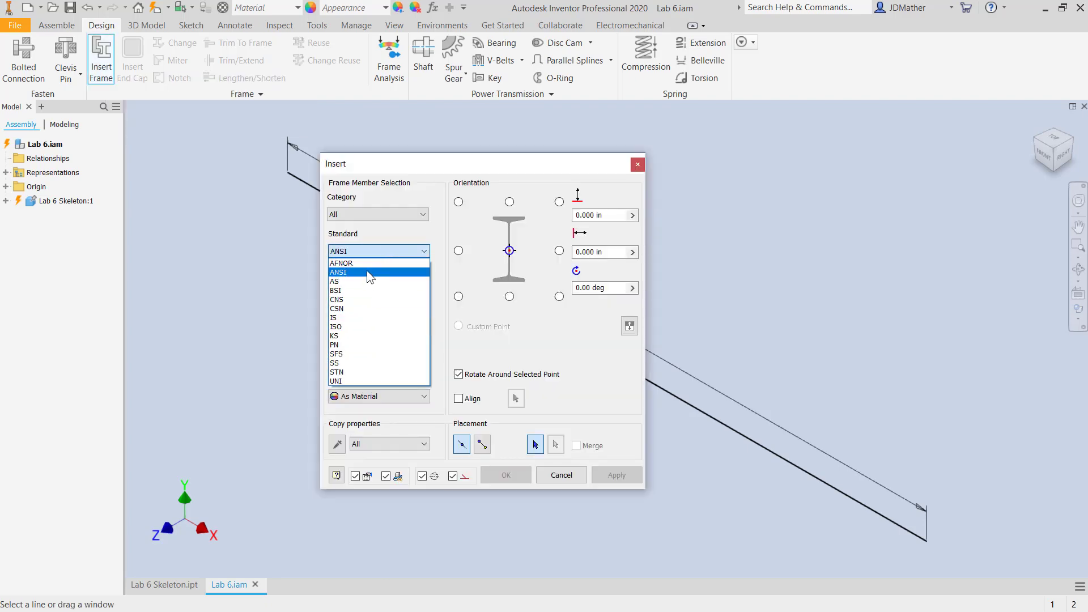
click(367, 273)
click(379, 288)
scroll(435, 385, down, 3)
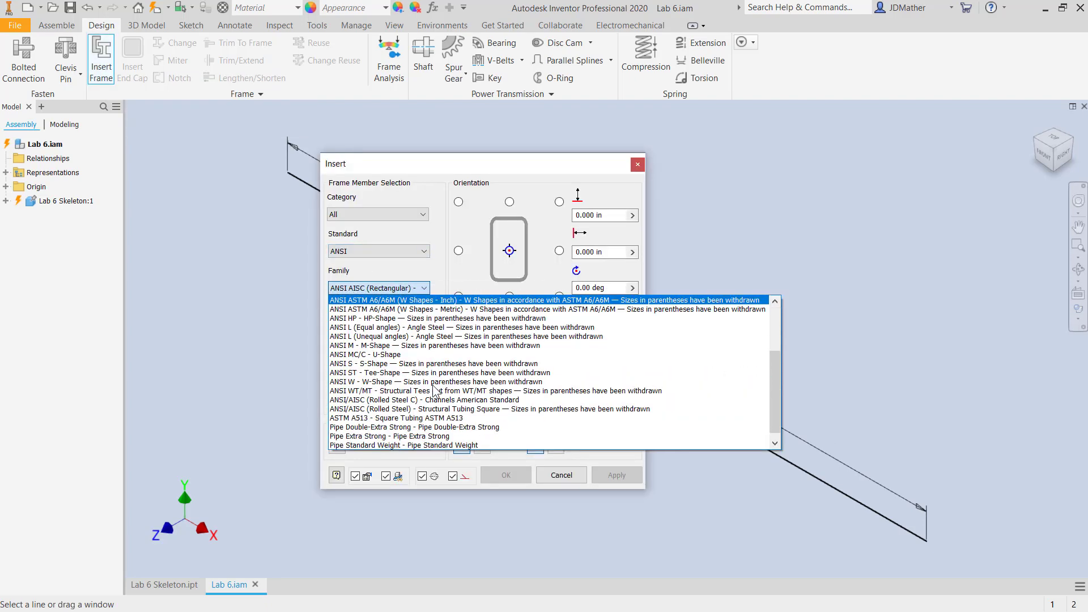
click(377, 382)
click(396, 324)
scroll(376, 377, down, 8)
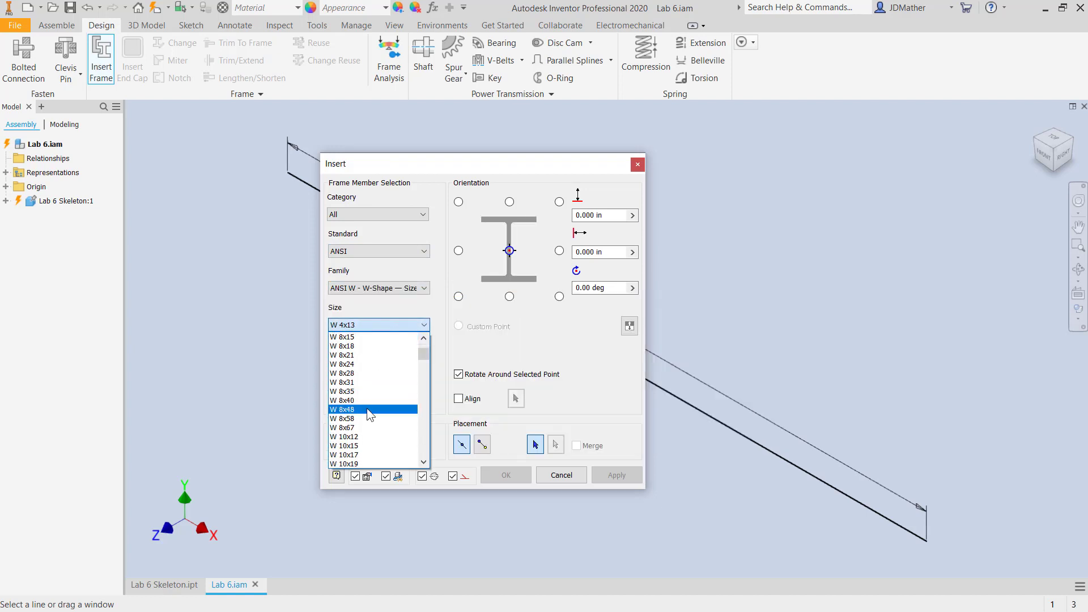
click(350, 456)
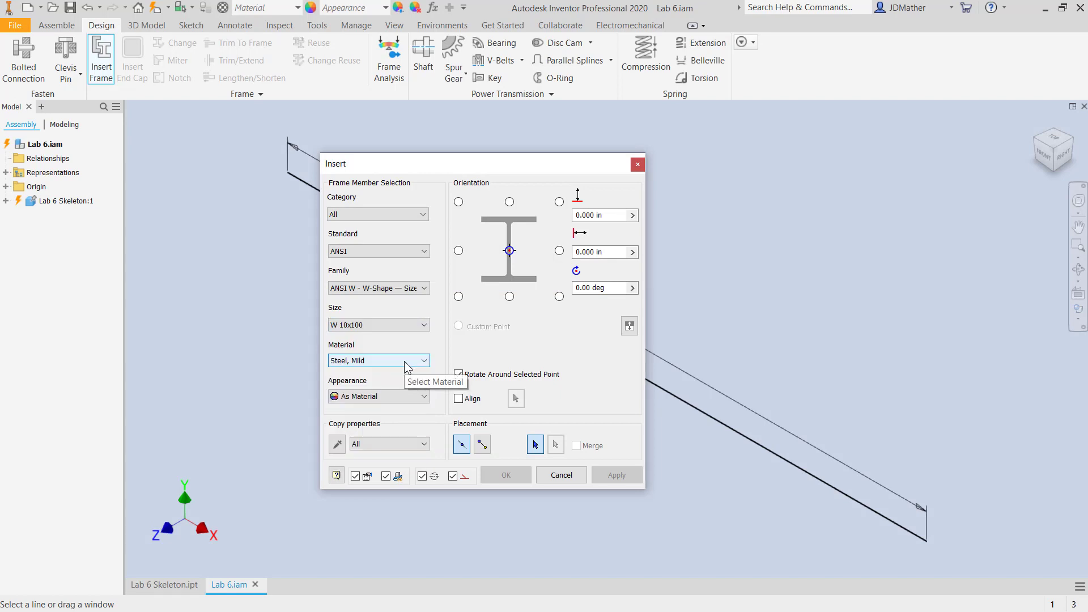
- Set the frame member's material to Steel and place it along the skeleton line, accepting the default member name
click(418, 361)
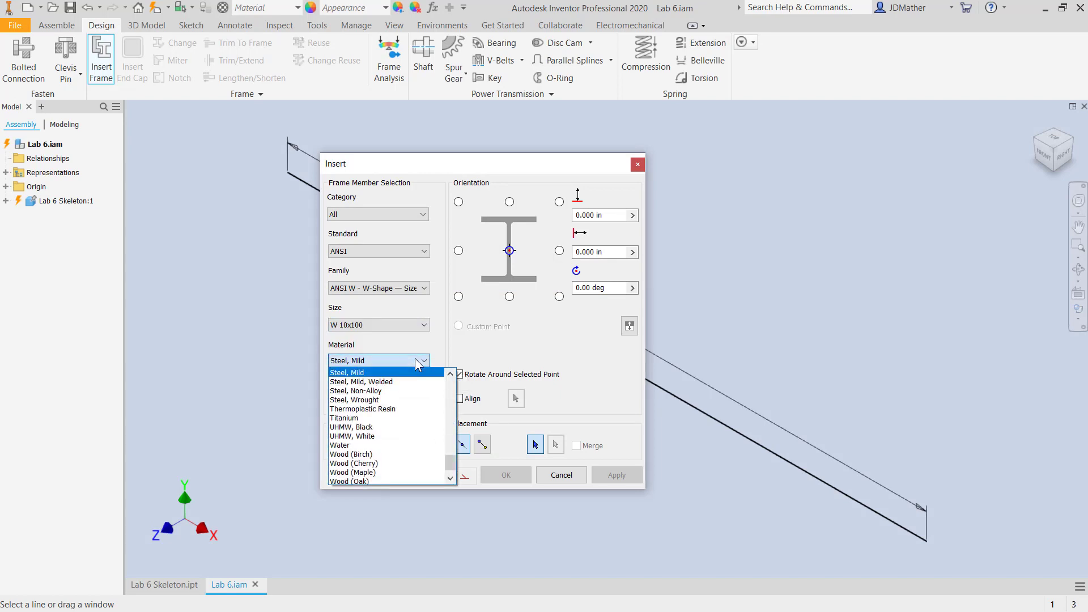
scroll(352, 431, up, 4)
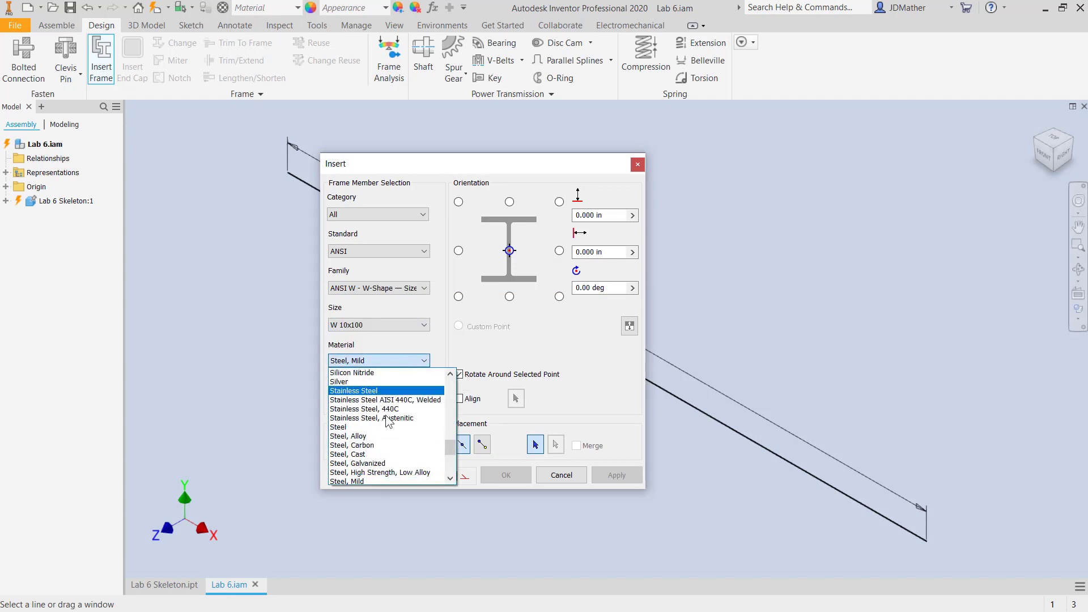
click(343, 429)
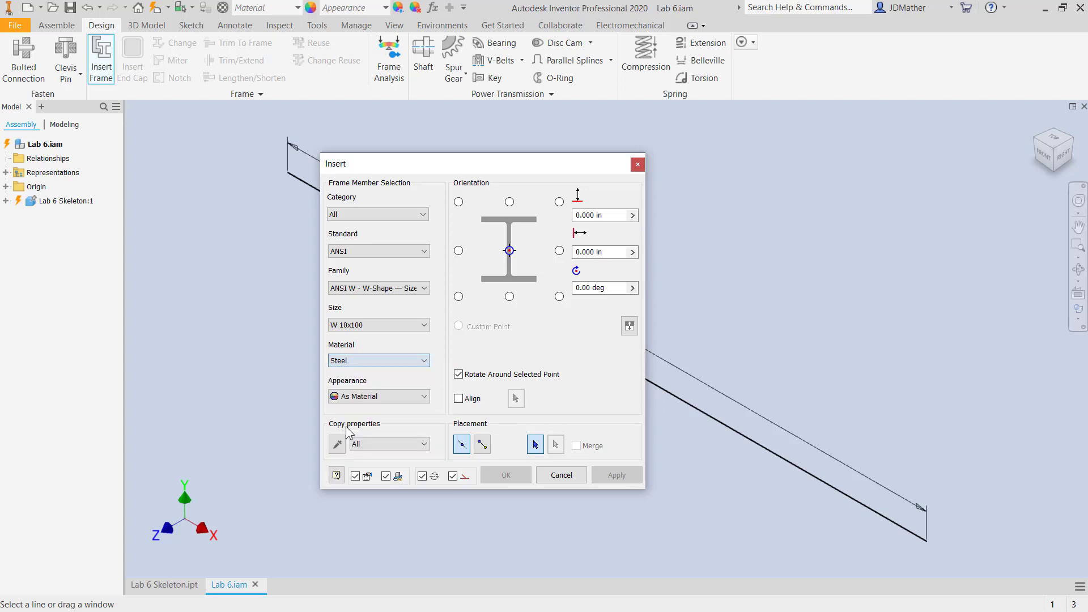
click(748, 441)
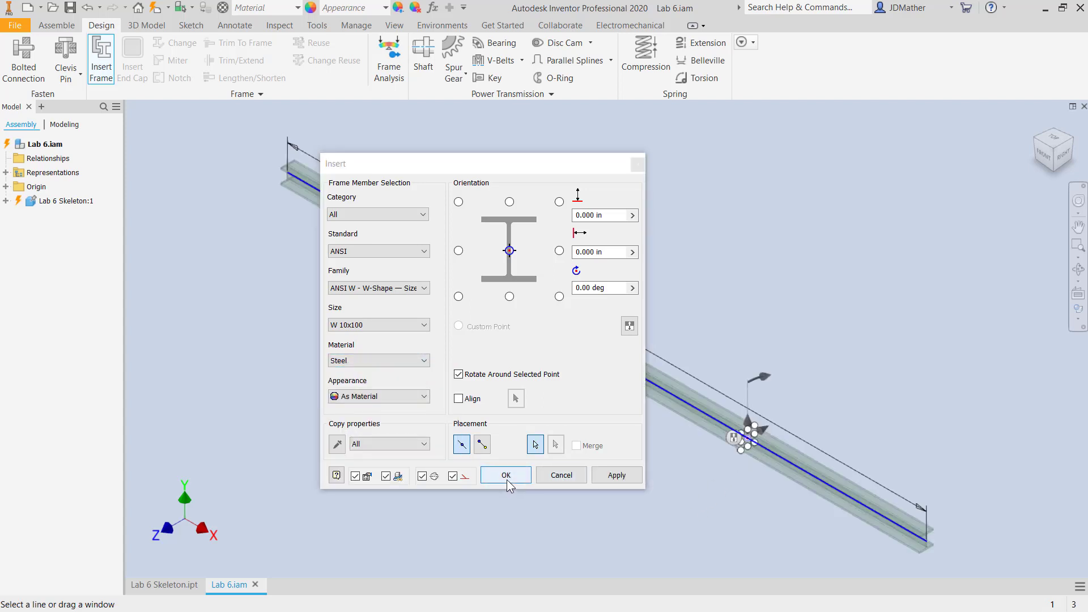
click(506, 475)
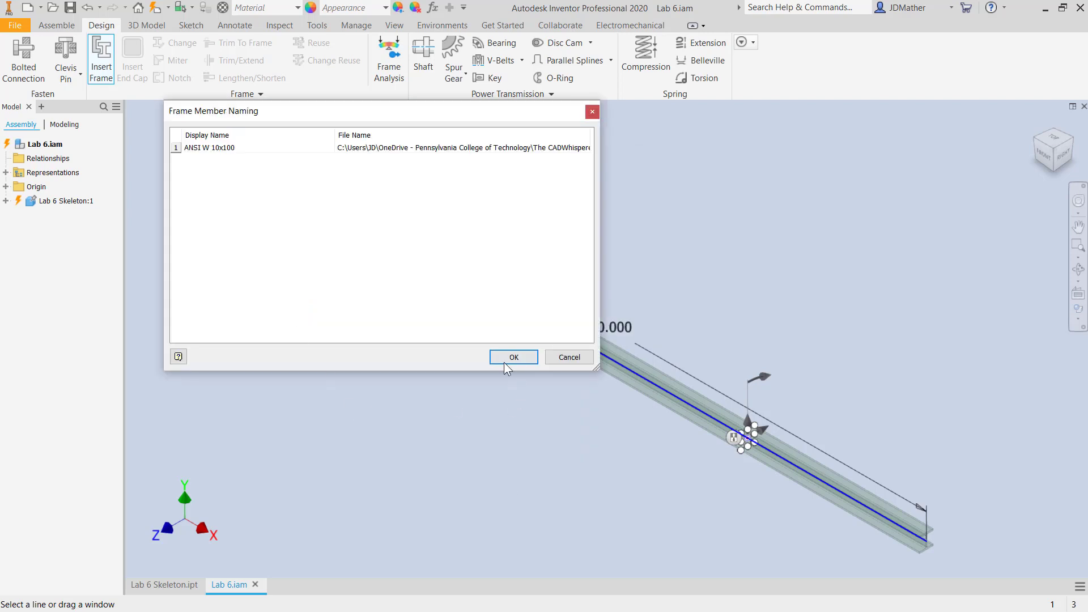
click(523, 363)
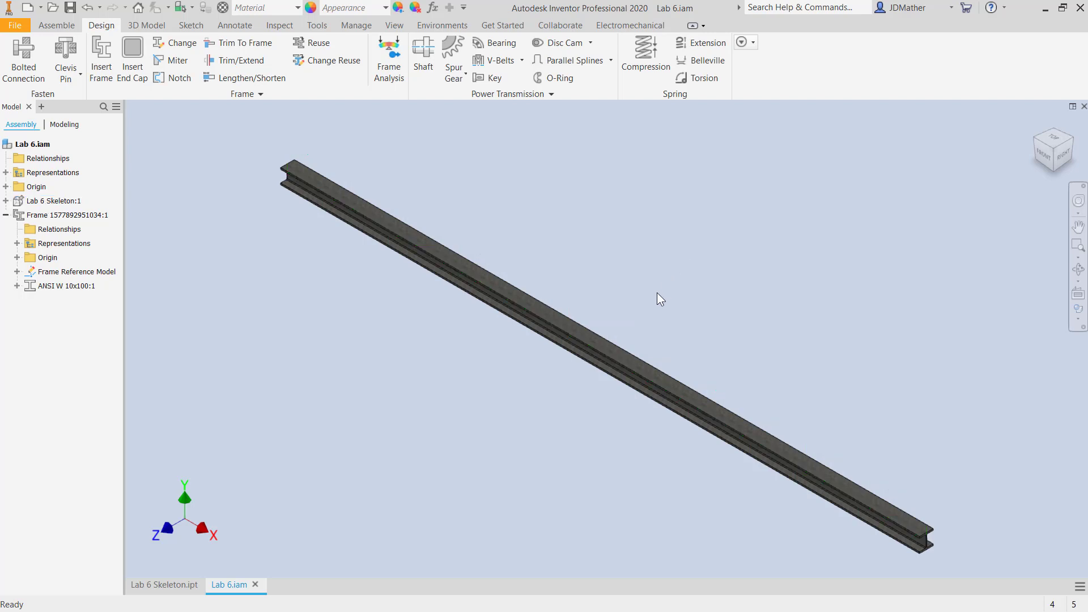
- Enter Frame Analysis for the beam assembly and create a new static analysis simulation
key(F6)
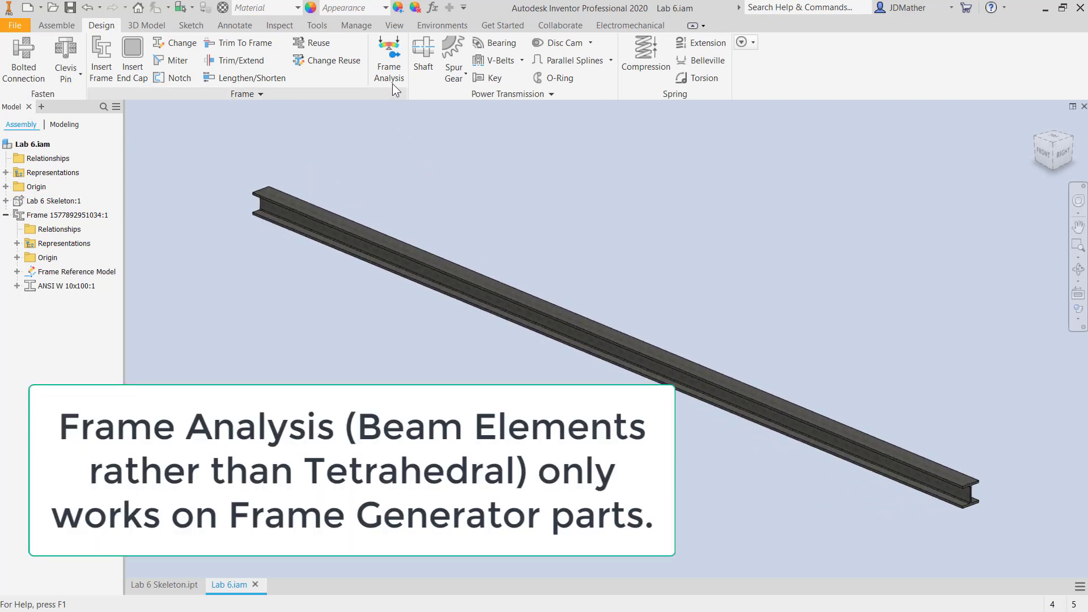
click(389, 68)
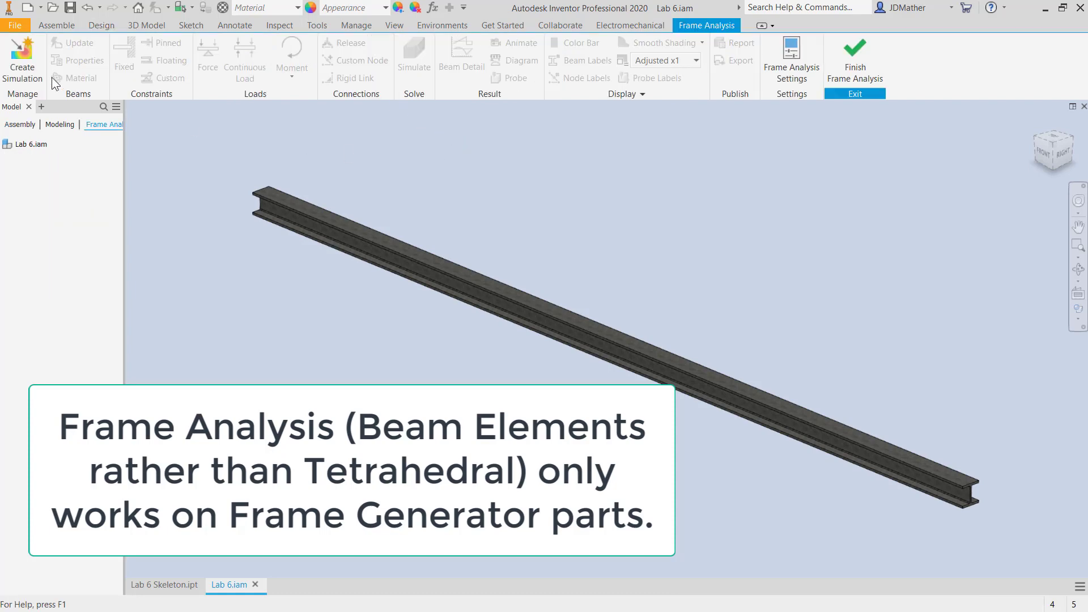
click(25, 58)
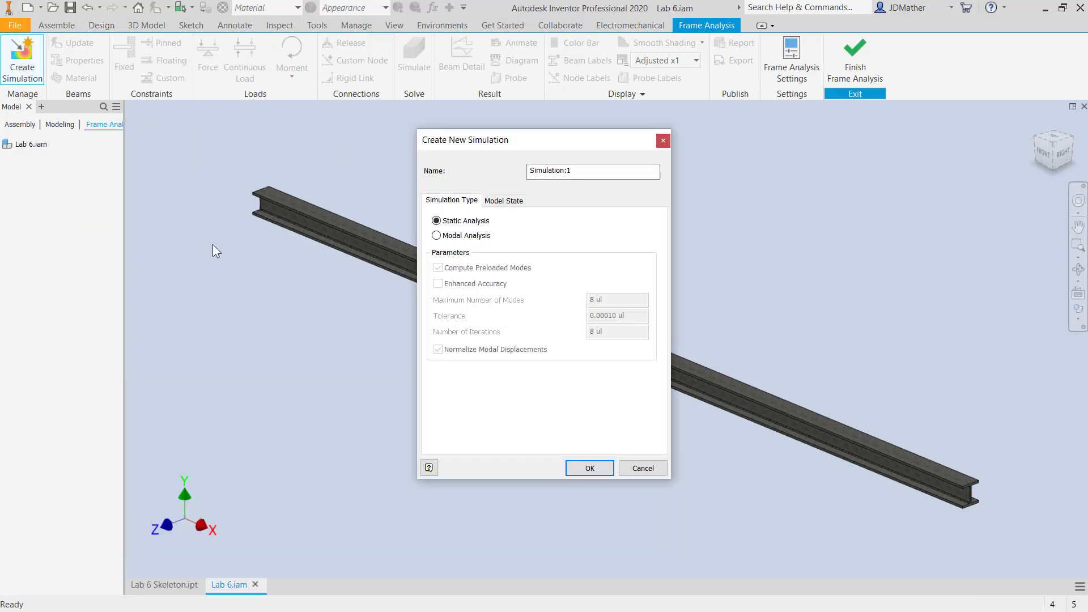
click(589, 468)
- Apply a fixed constraint at one end of the beam and a floating constraint at the other, and run the simulation
click(124, 59)
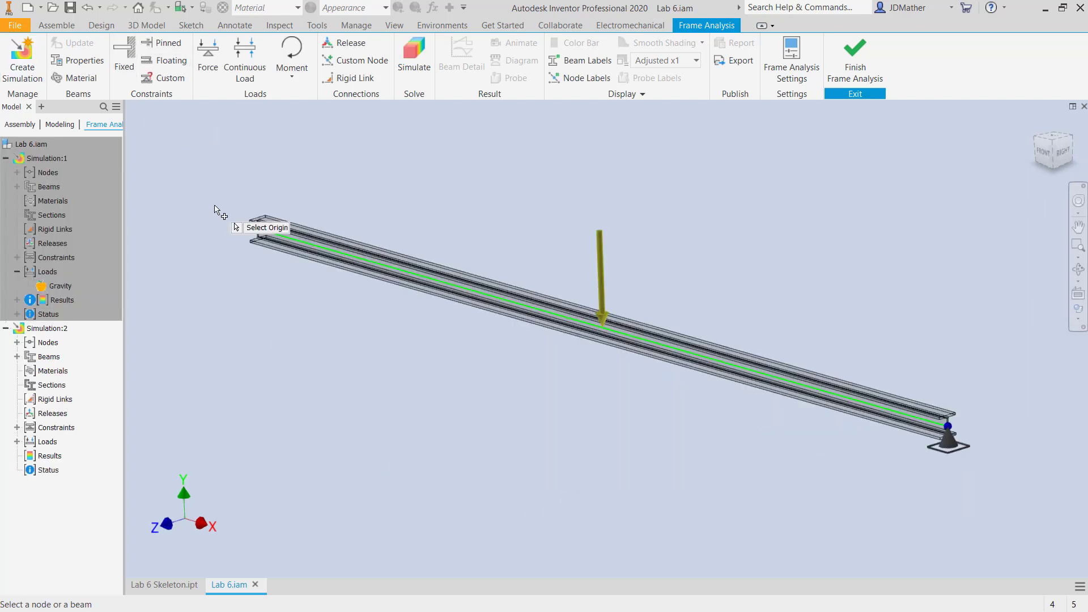
click(256, 231)
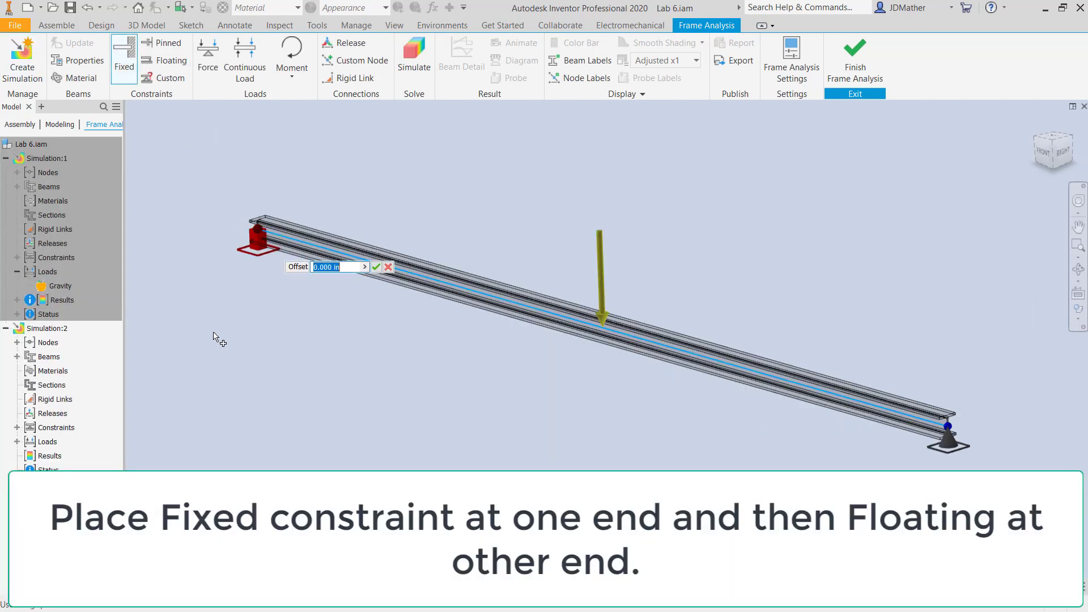
key(Return)
click(171, 64)
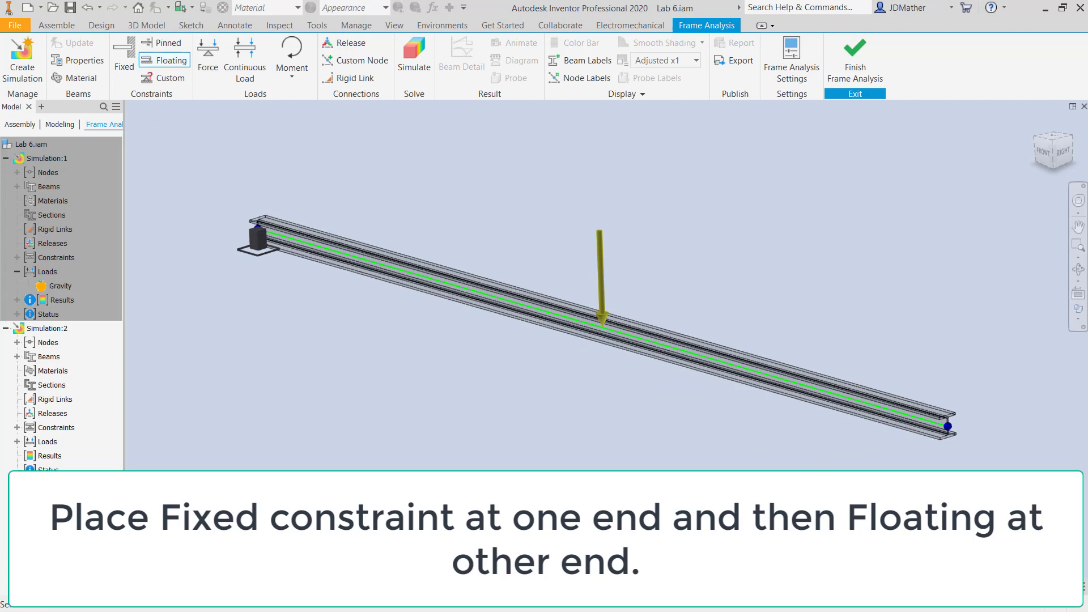
click(947, 425)
key(Return)
click(412, 55)
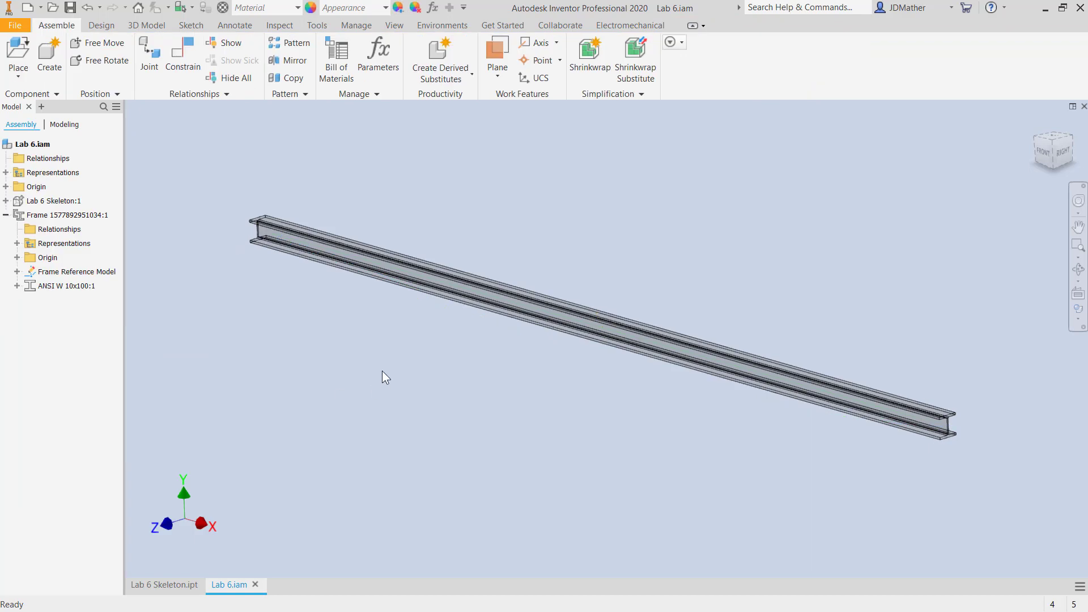
- Open the ANSI W 10x100 member as a part and start a sketch on the outer face of its bottom flange
right_click(71, 287)
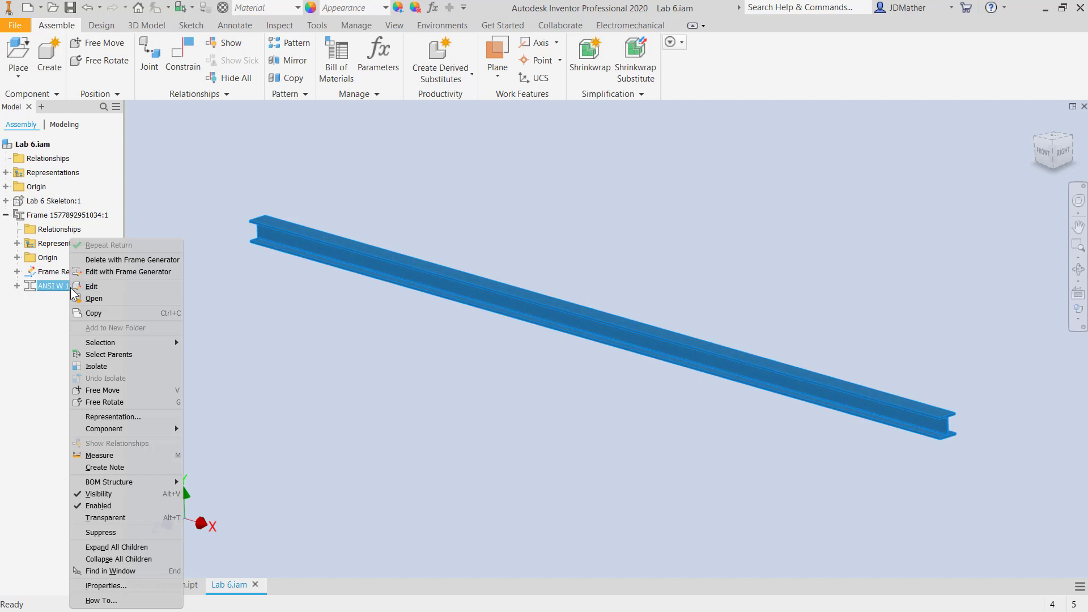
click(88, 288)
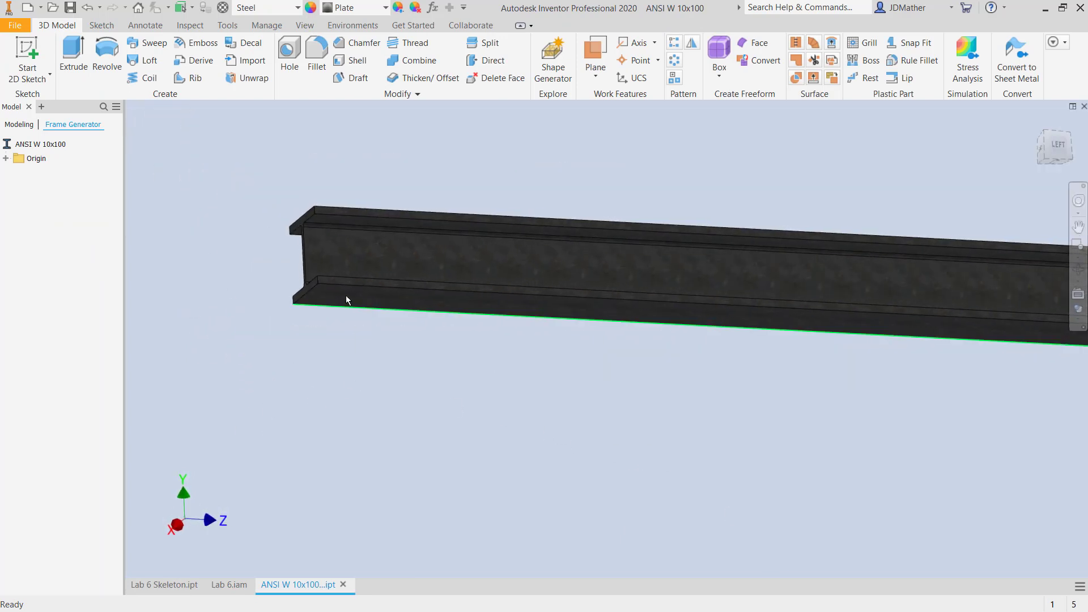
click(346, 295)
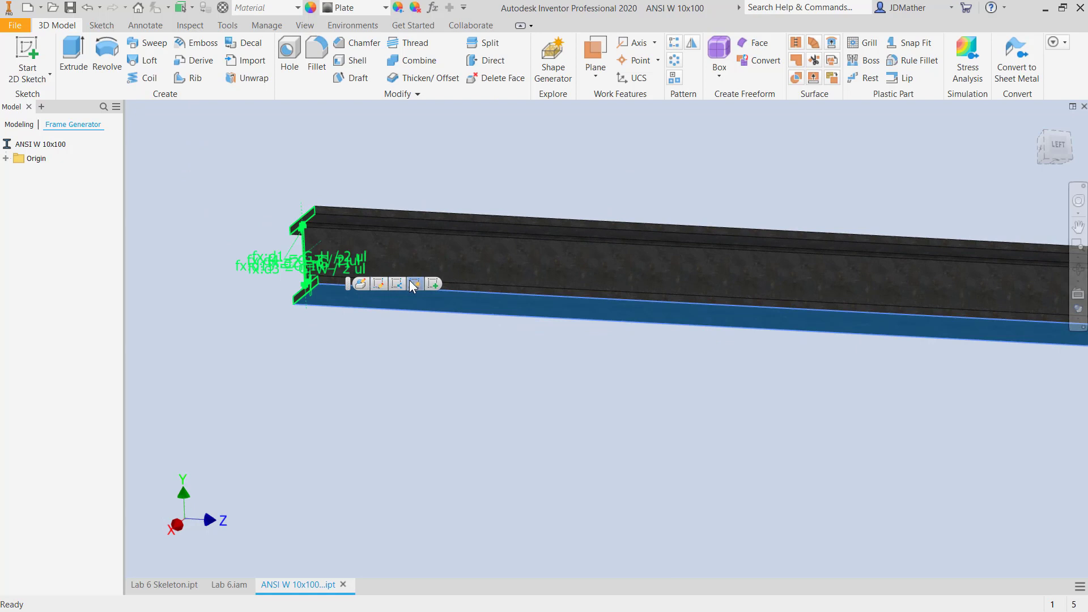
click(432, 283)
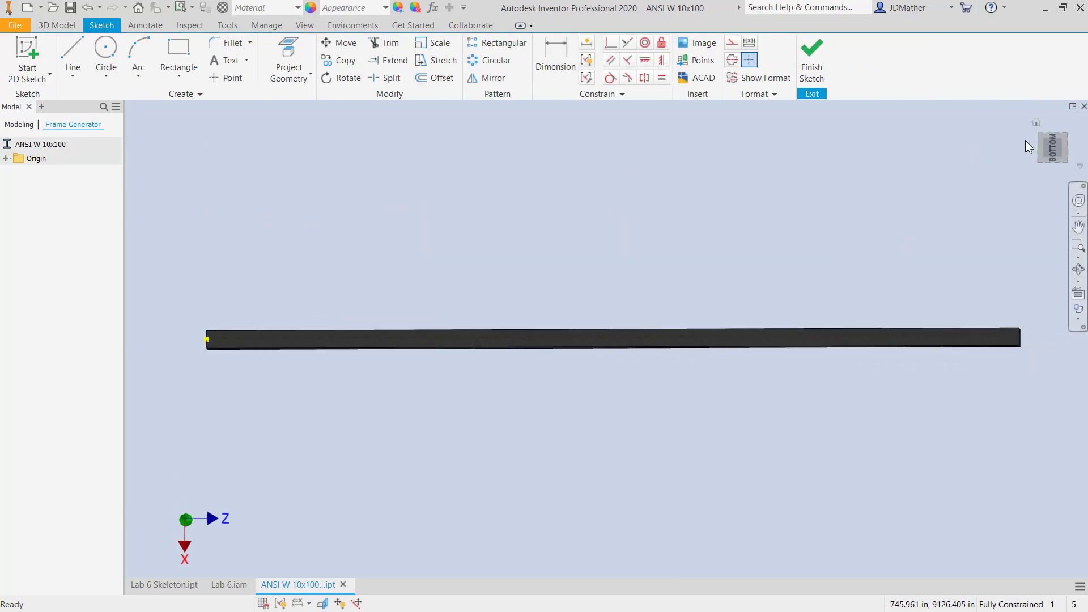
click(1048, 148)
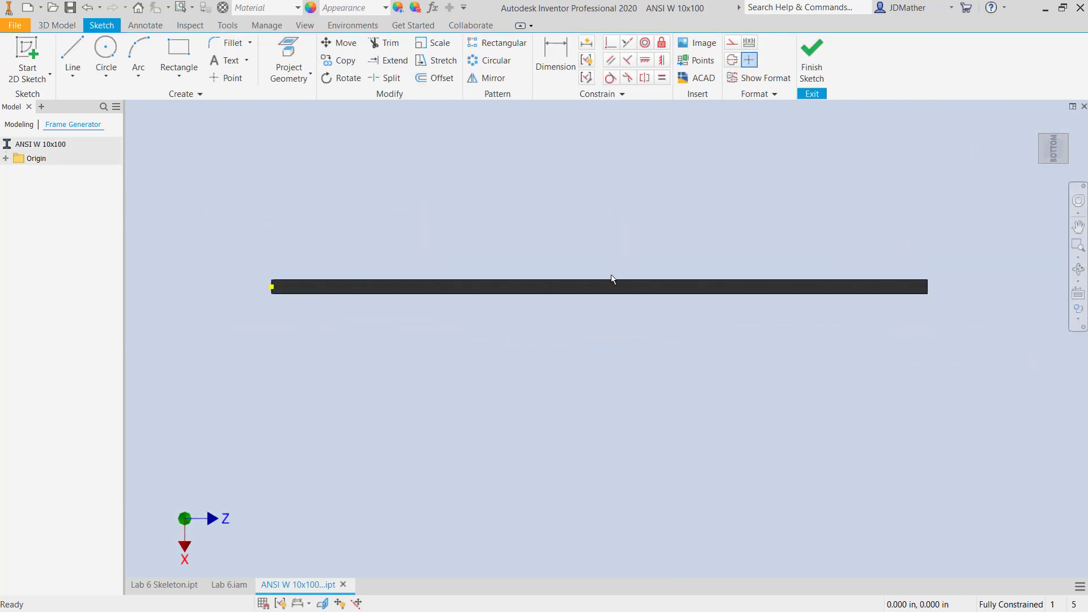
- Sketch a long rectangle that overhangs both sides of the flange and stops short of both beam ends
click(178, 51)
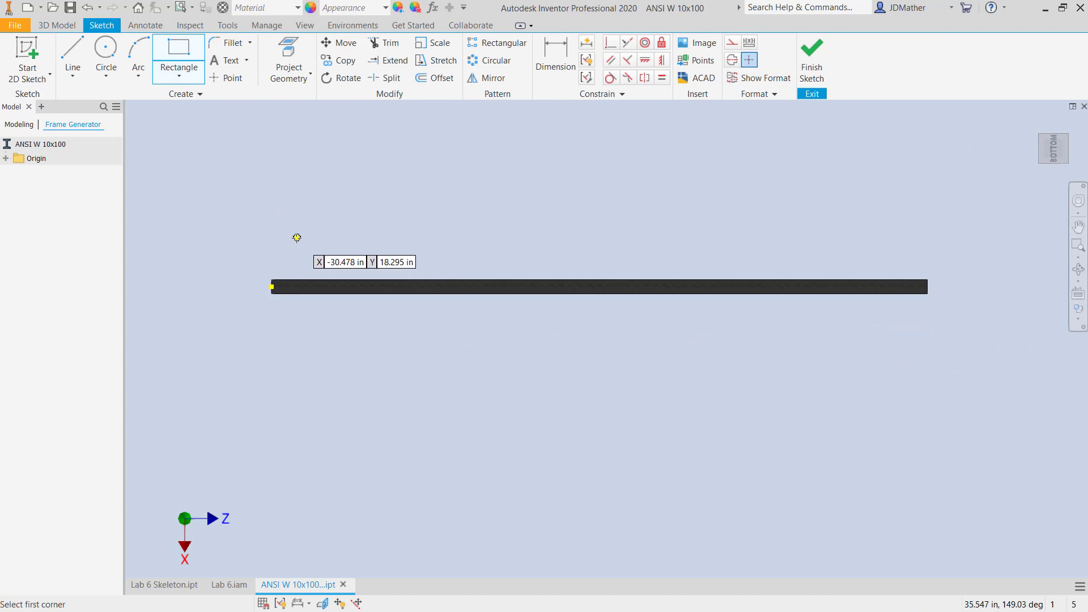
click(295, 238)
click(893, 333)
scroll(272, 224, up, 3)
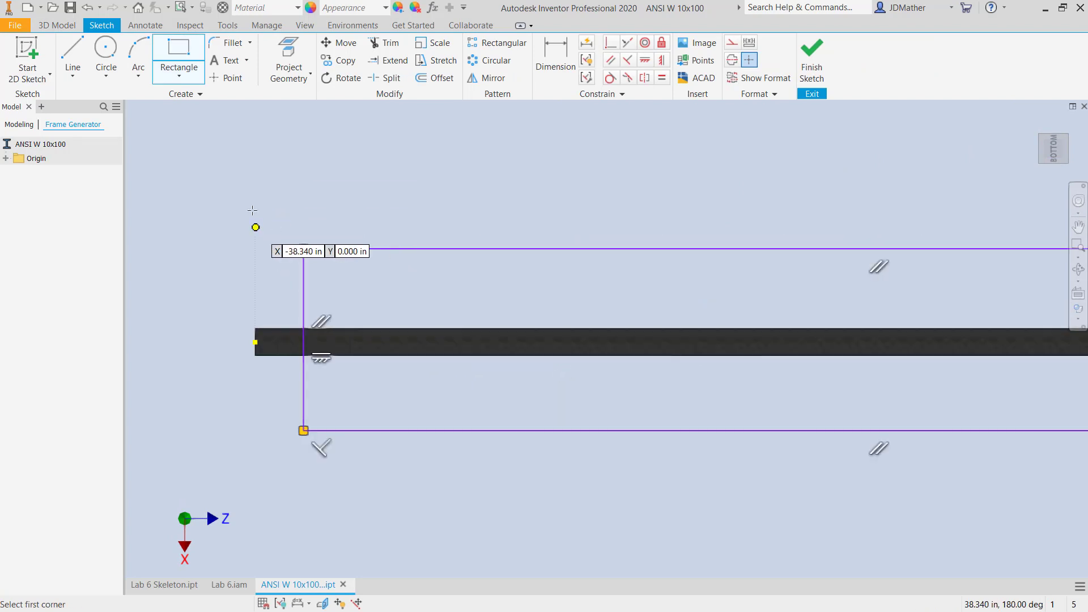
- Dimension the rectangle's near short edge 8 in from the beam end at the sketch origin
click(555, 60)
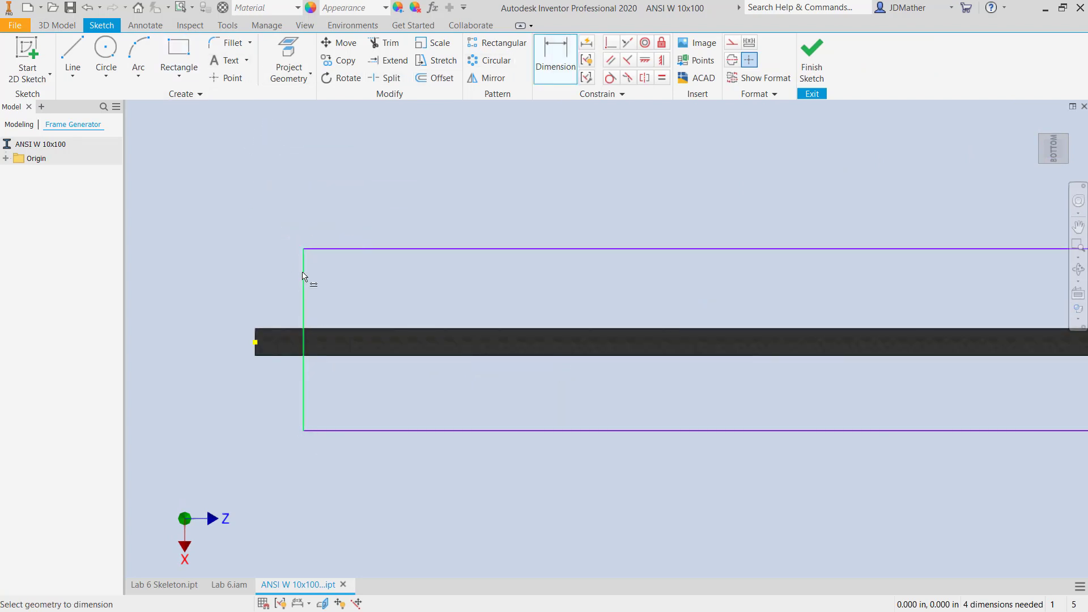
click(303, 276)
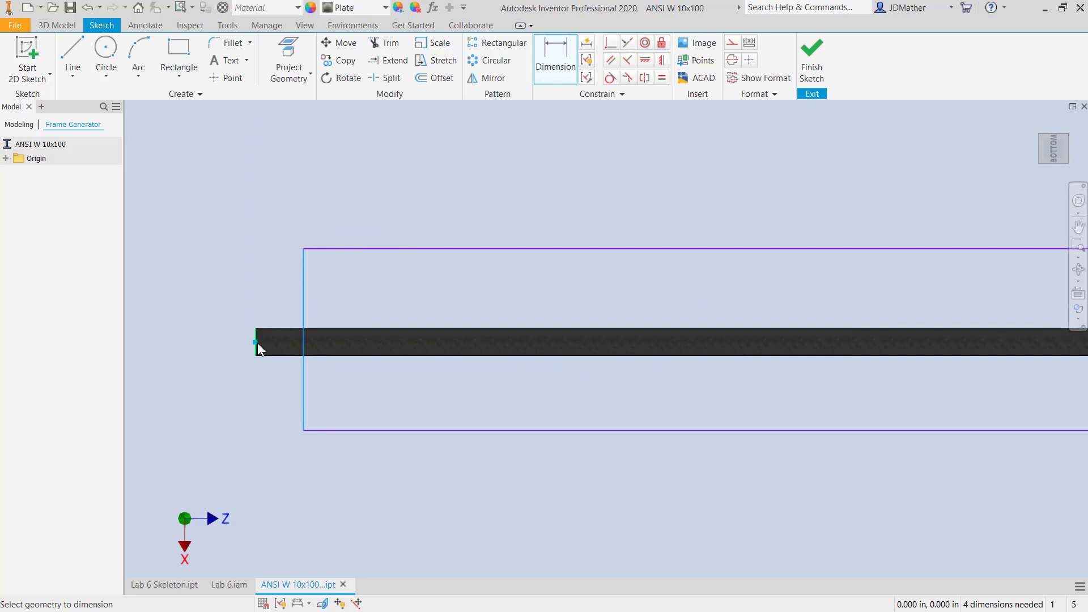
click(257, 342)
click(210, 286)
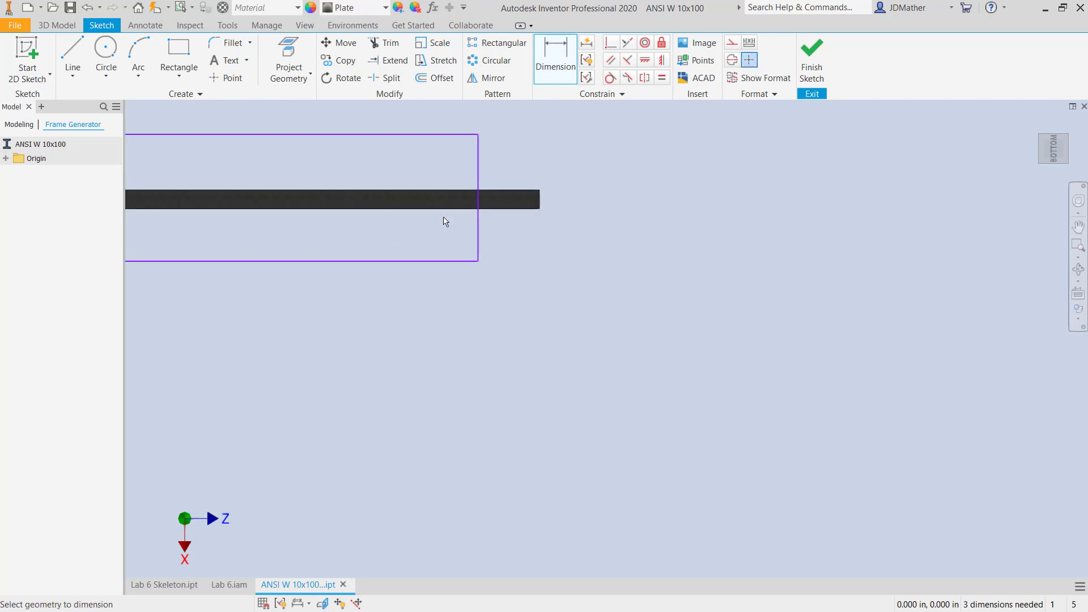
- Dimension the rectangle's other short edge from the far beam end and make it equal to the 8 in dimension d16
click(480, 170)
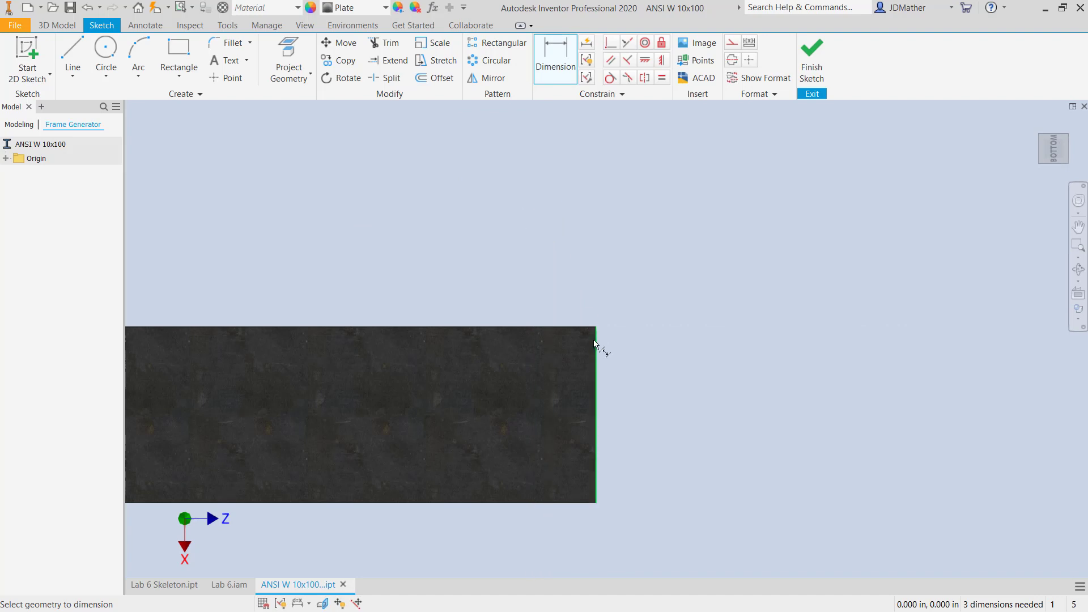
click(597, 338)
click(731, 229)
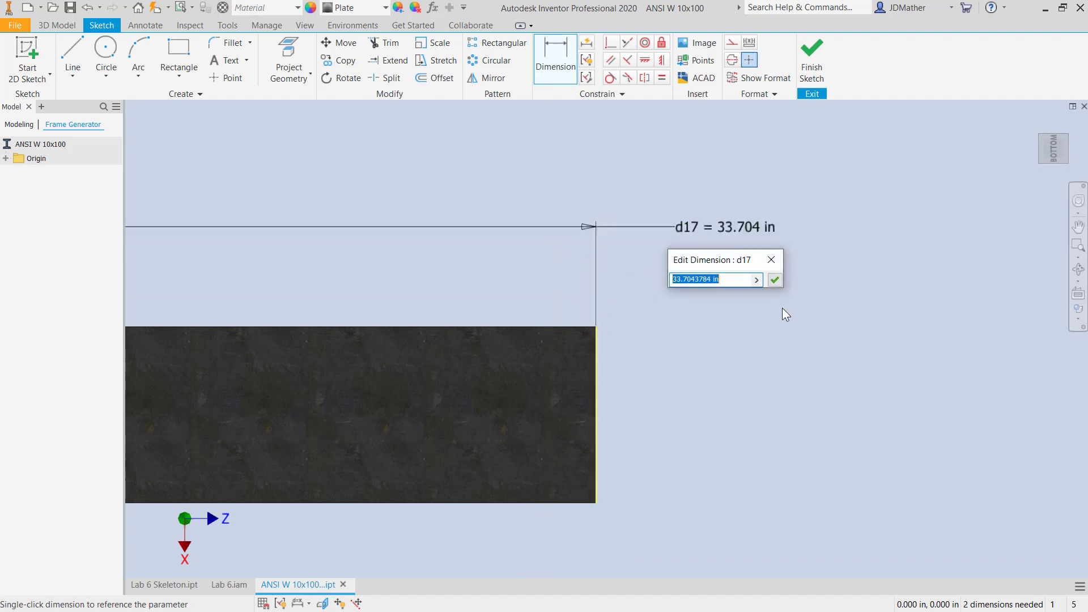
scroll(782, 307, down, 5)
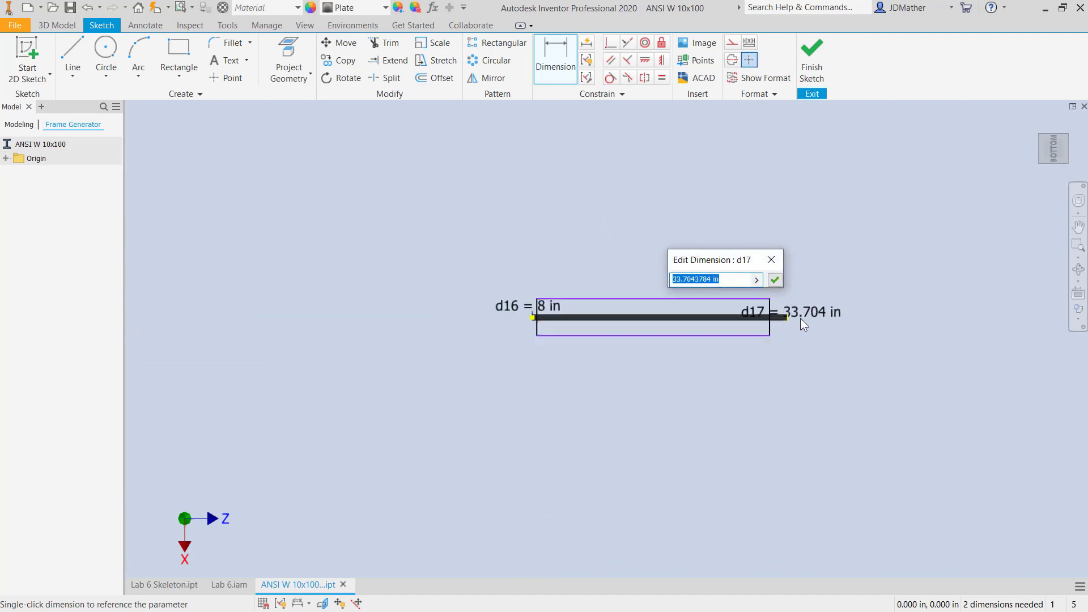
click(542, 311)
key(Return)
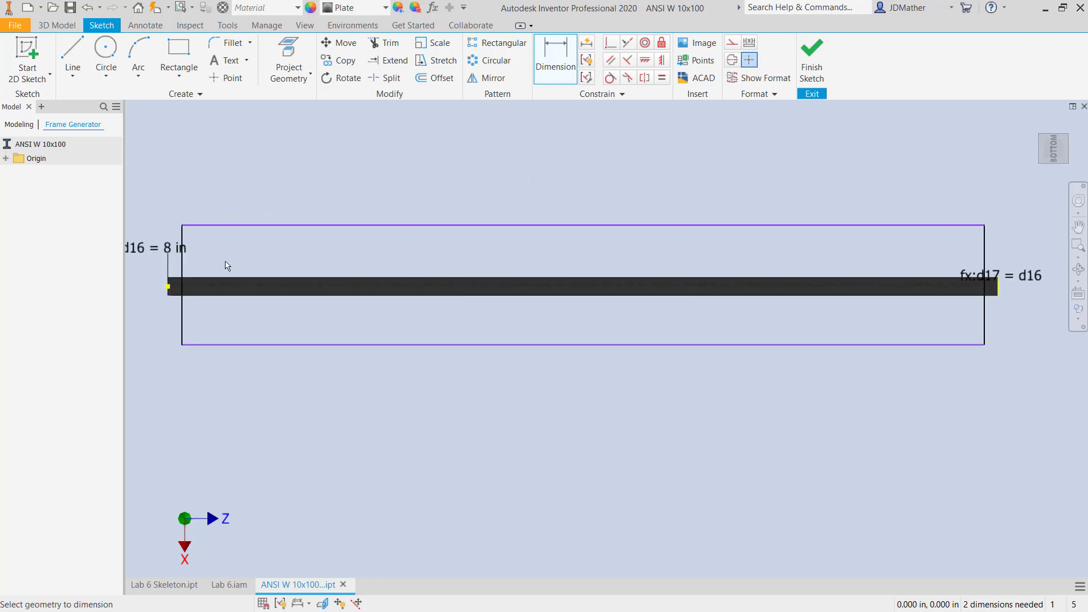
- Finish the sketch and split the bottom flange face with the rectangle
click(812, 63)
click(482, 43)
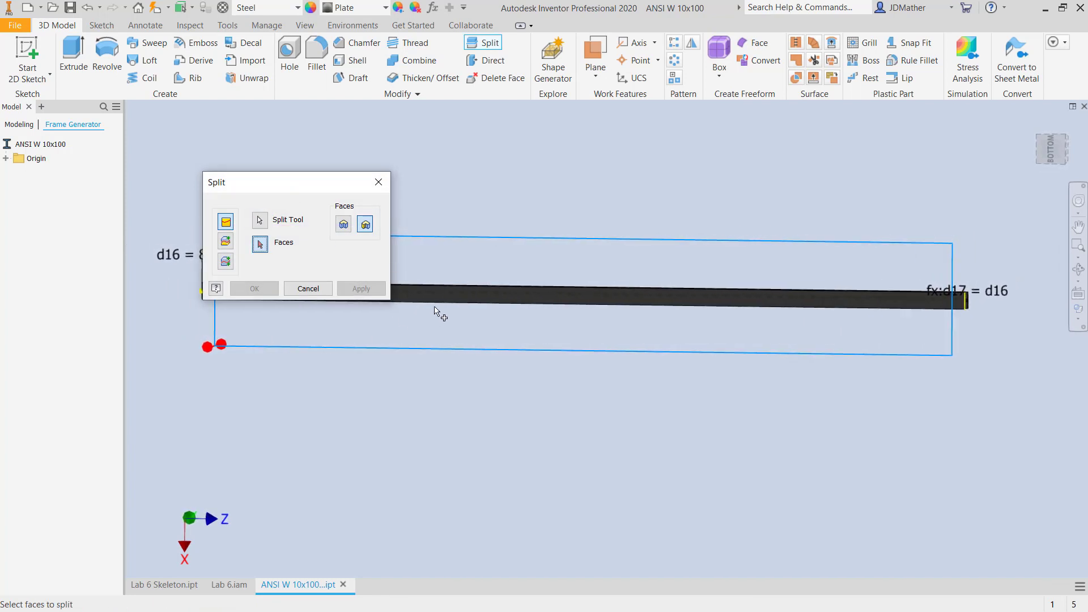
scroll(440, 311, up, 5)
click(464, 278)
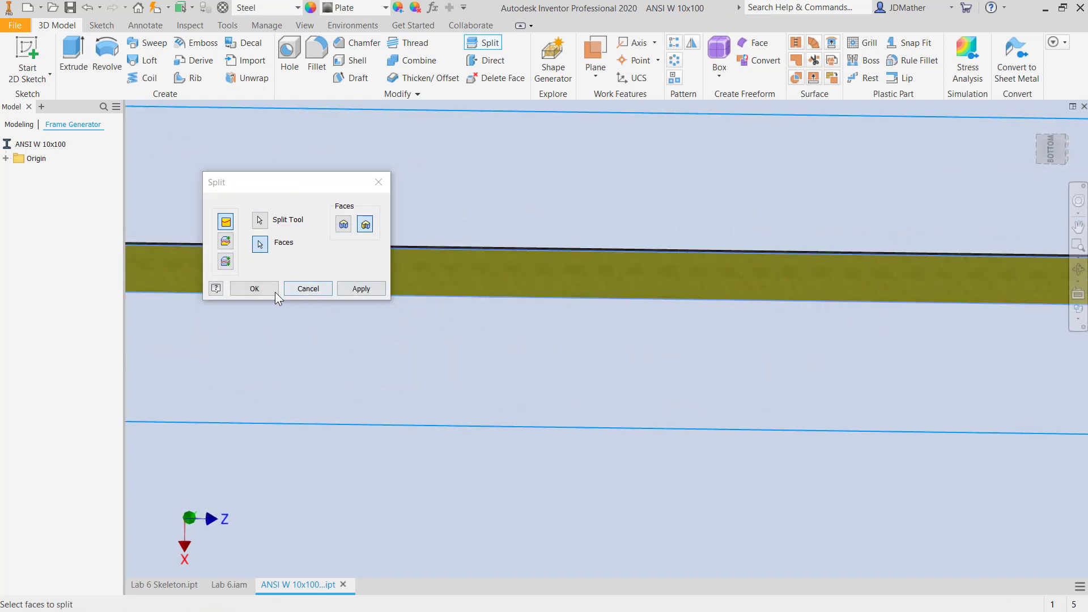
click(249, 290)
- Set the appearance of the split end face at the beam's origin end to Beige
scroll(333, 362, down, 5)
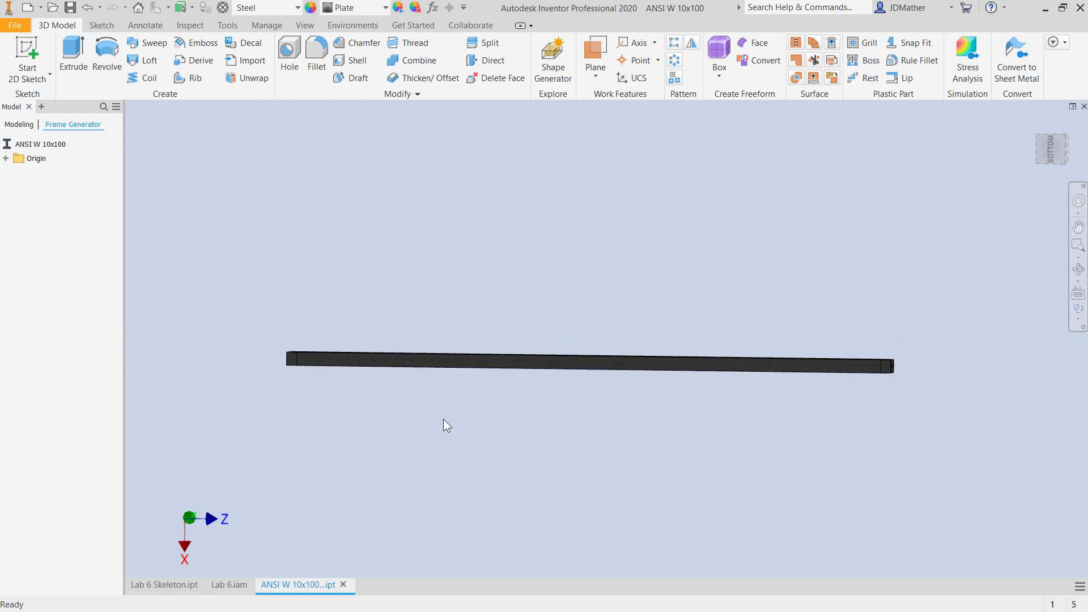
scroll(305, 396, up, 5)
scroll(246, 162, up, 3)
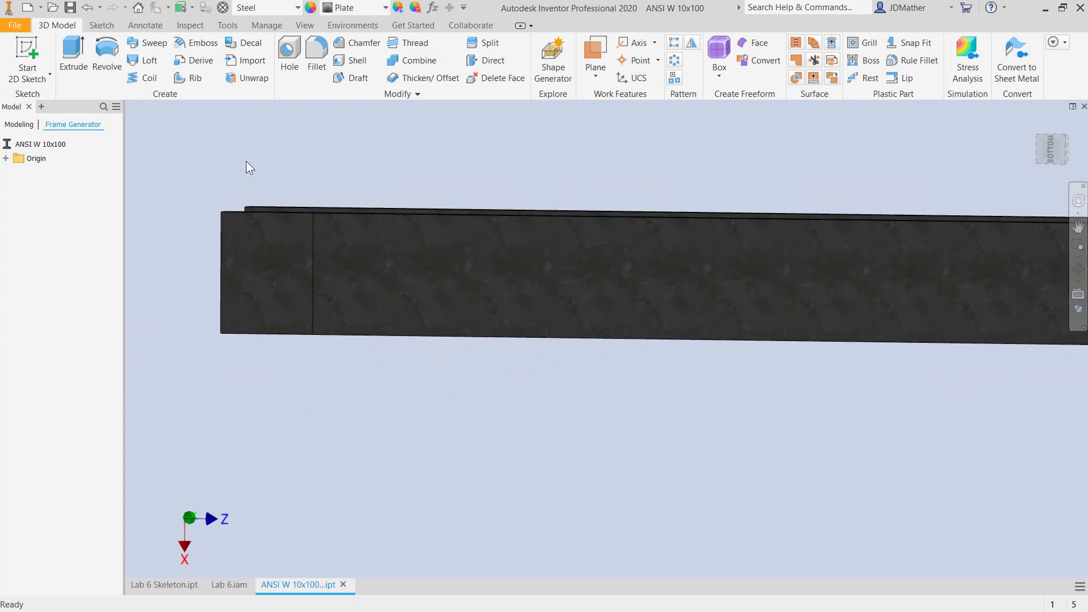
right_click(263, 263)
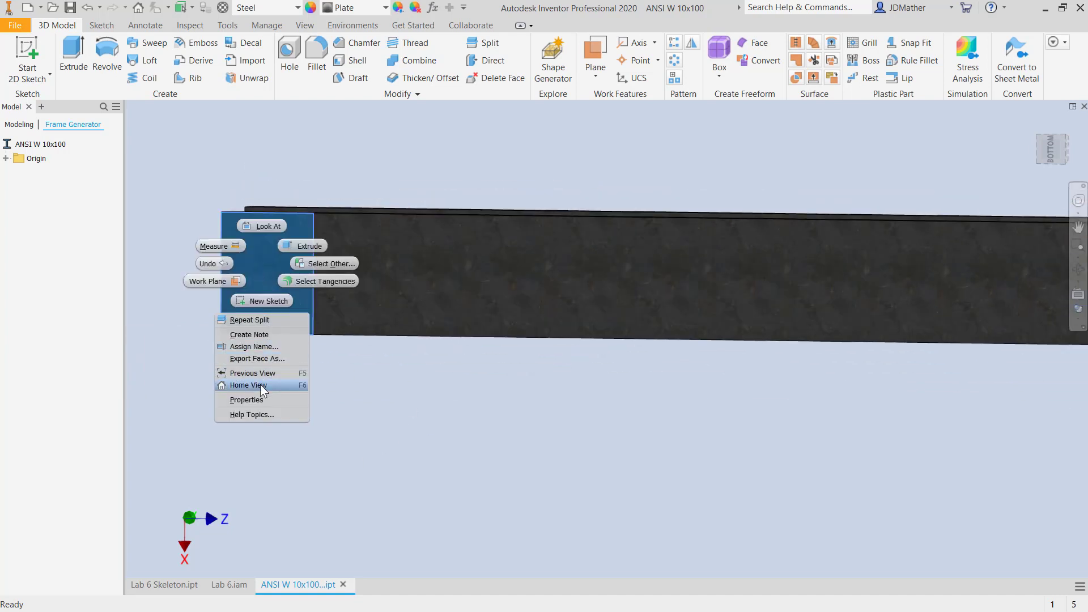
click(257, 399)
click(192, 148)
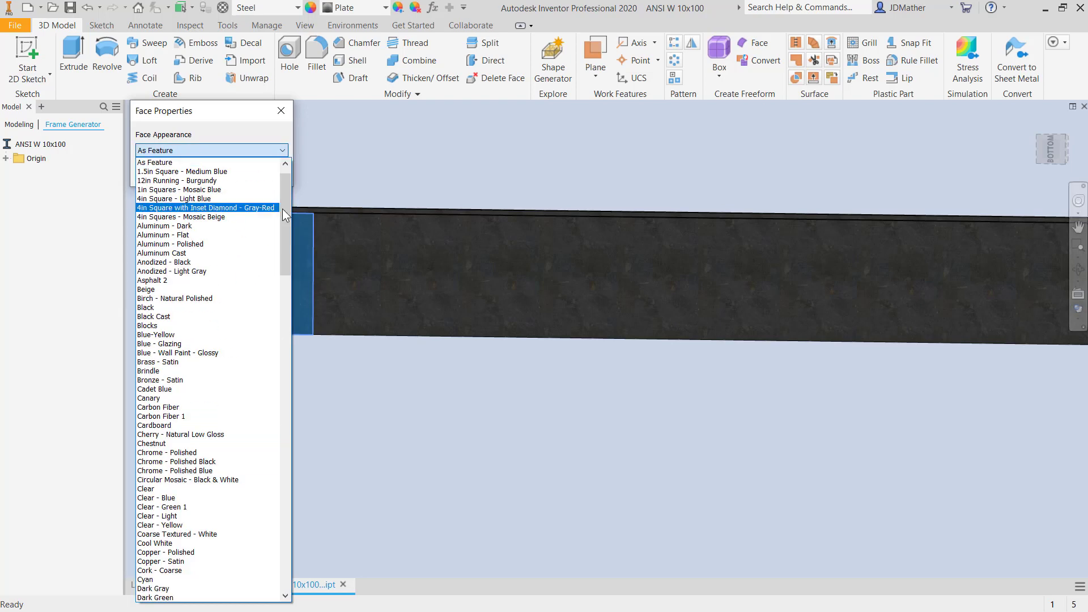
drag(290, 213, 288, 175)
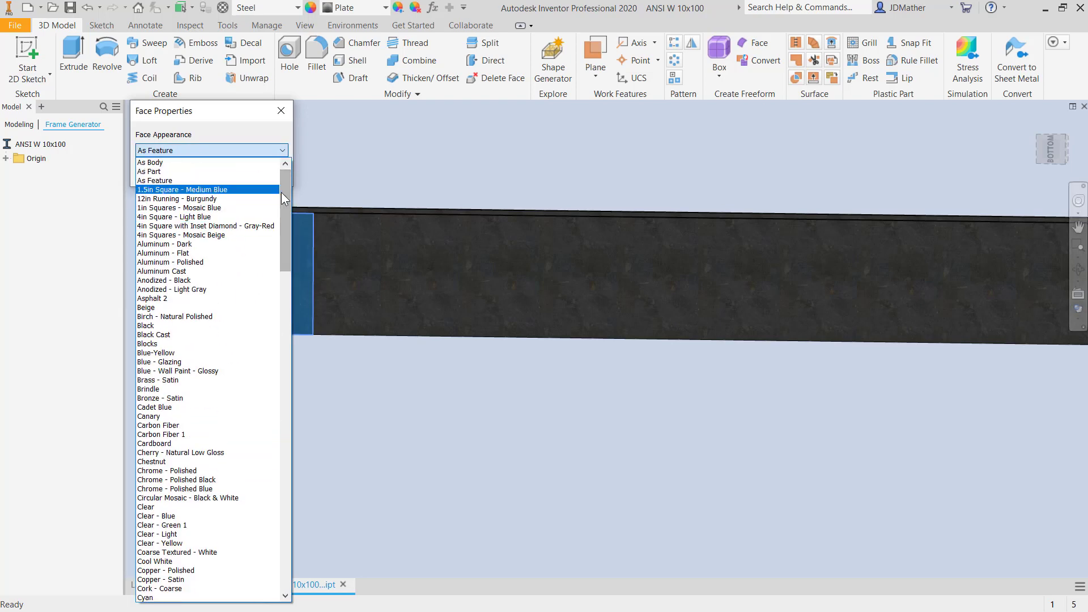
click(188, 309)
click(209, 173)
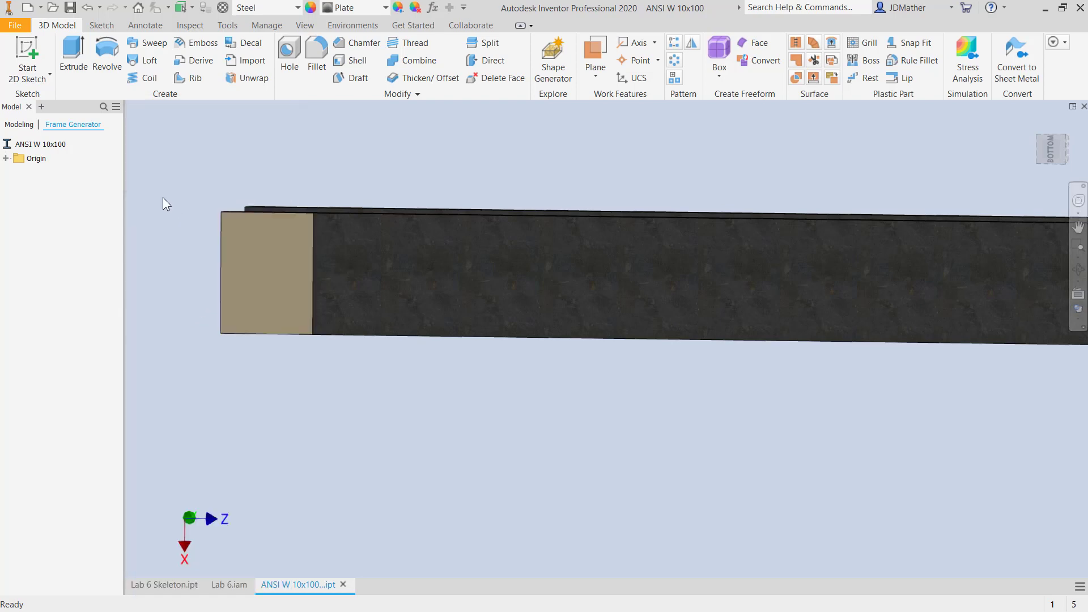
- Sample the Beige appearance from the colored end face and apply it to the split face at the beam's far end
click(399, 9)
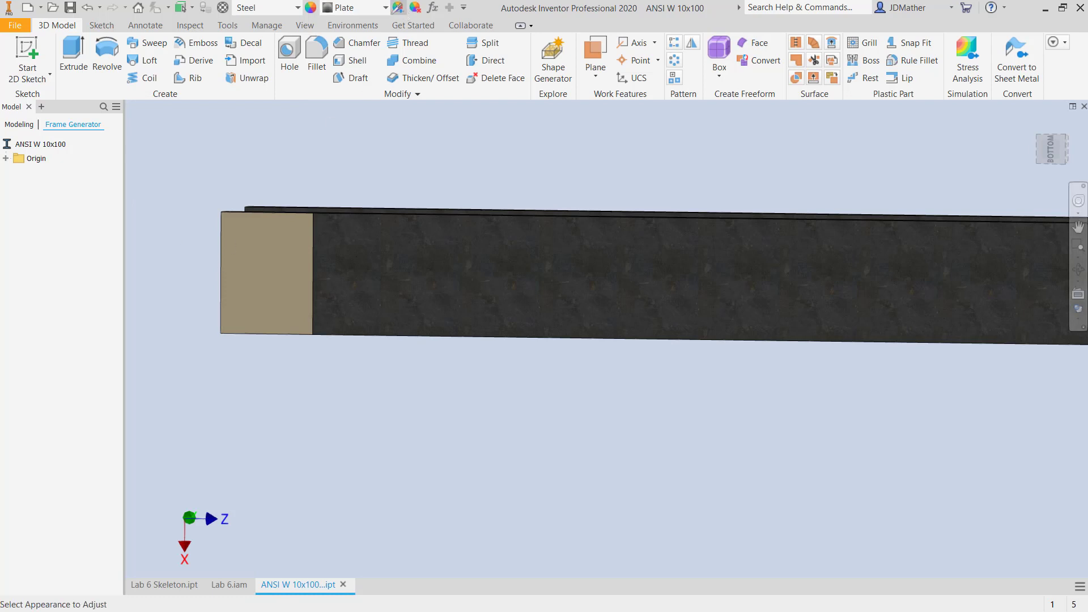
click(291, 237)
scroll(376, 255, down, 2)
scroll(862, 243, up, 5)
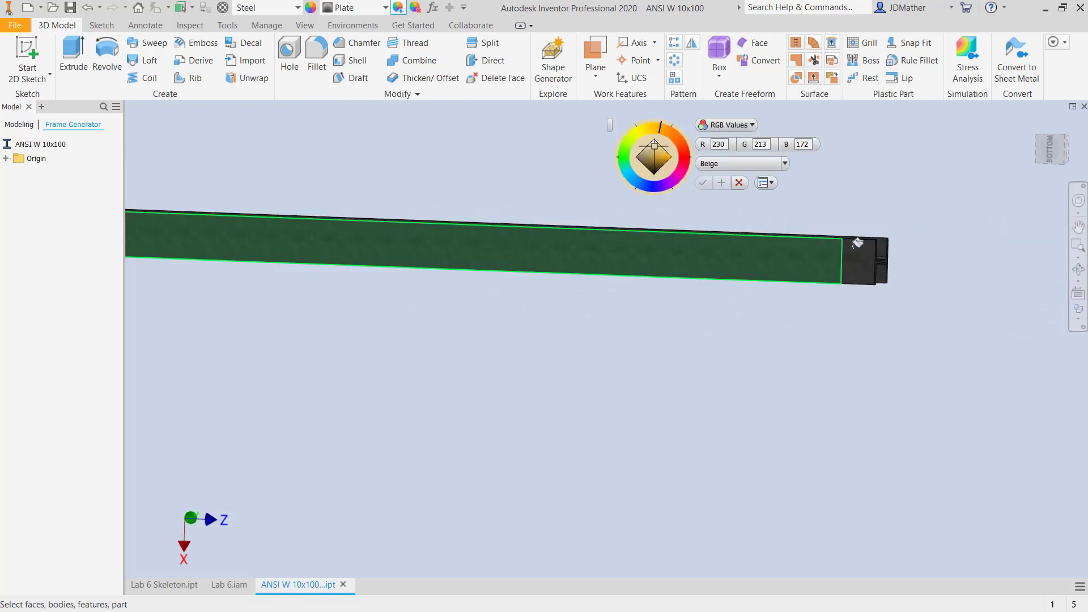
click(857, 264)
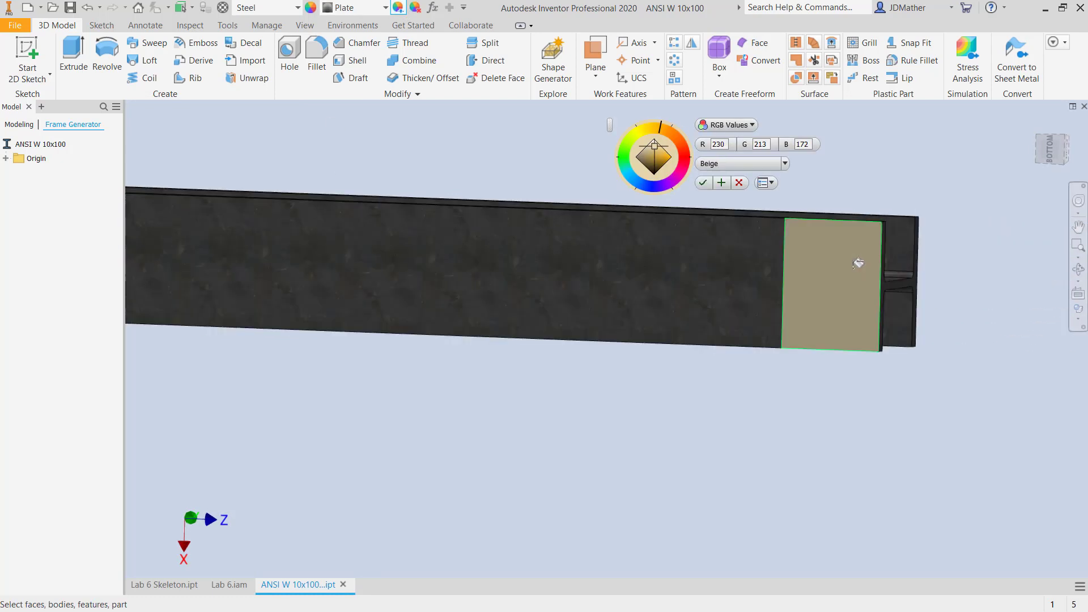
click(703, 182)
scroll(808, 238, down, 3)
scroll(617, 329, down, 3)
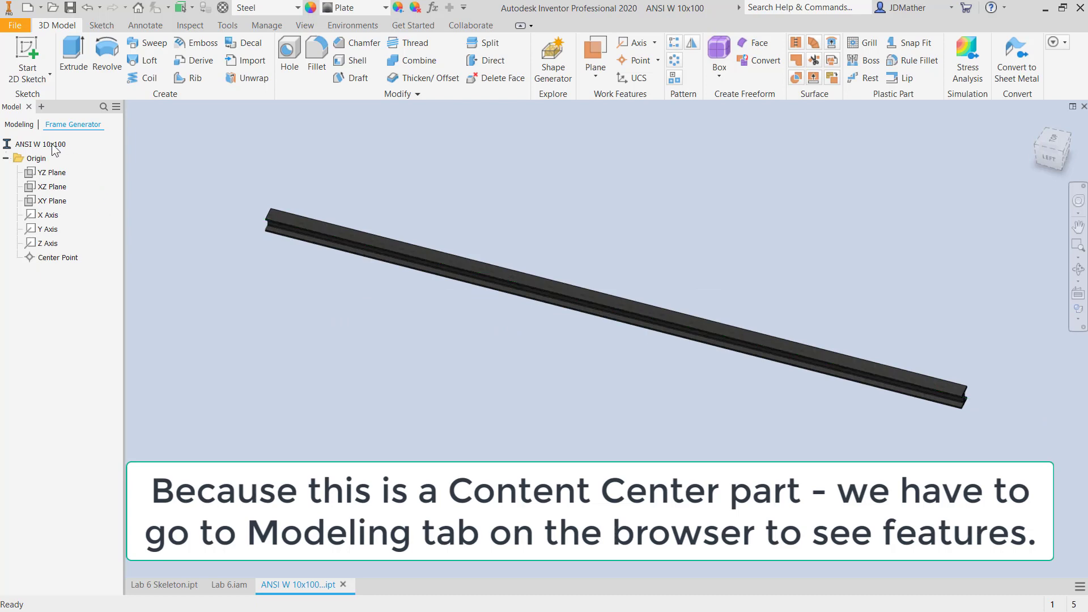
- Show the beam's modeling features and create a static stress analysis study for the part
click(20, 125)
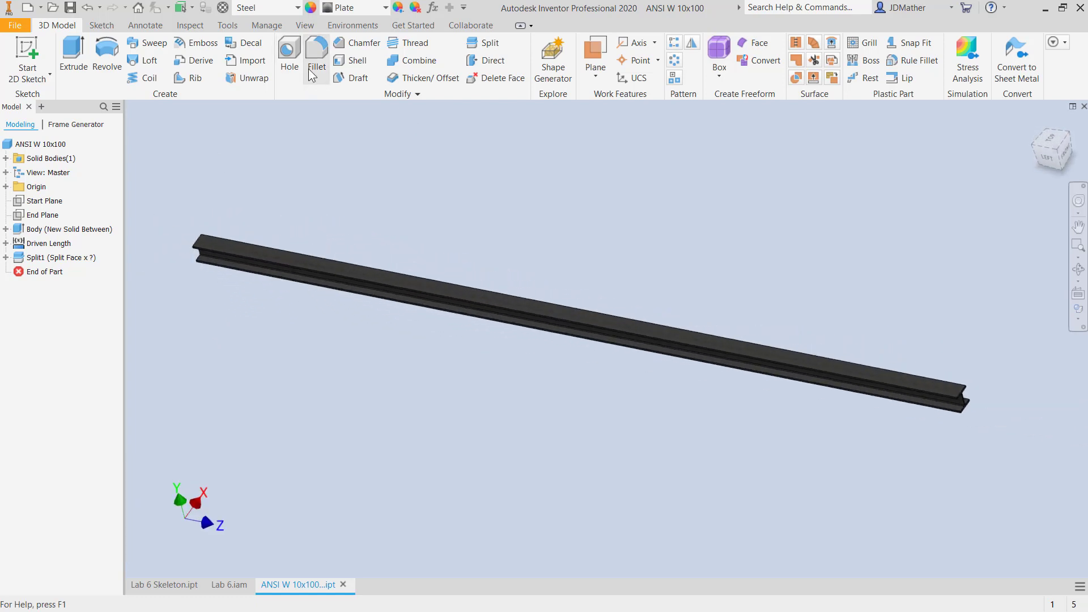
click(348, 27)
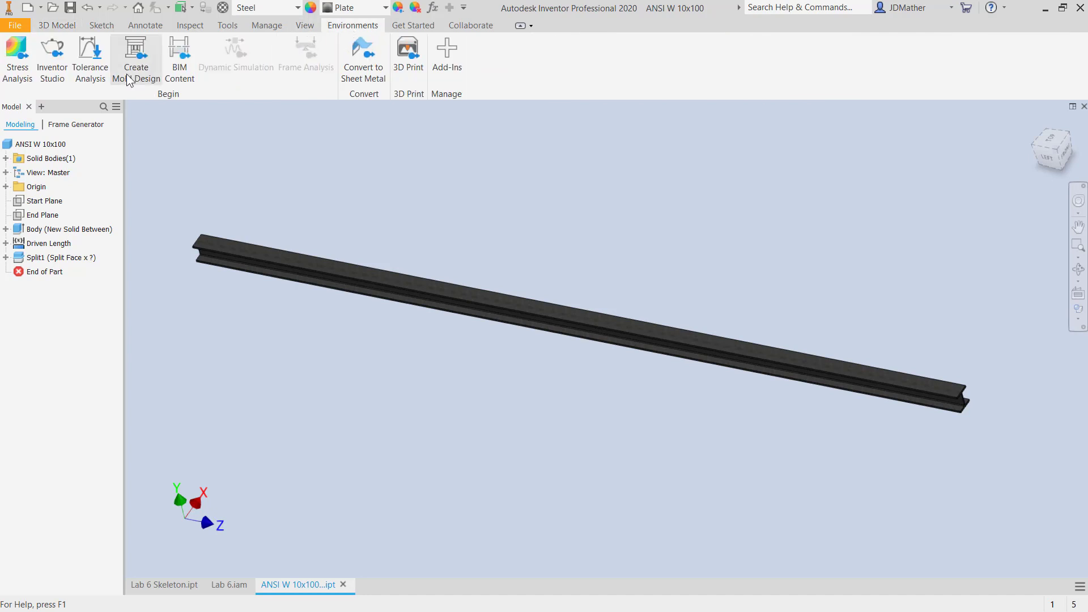
click(17, 68)
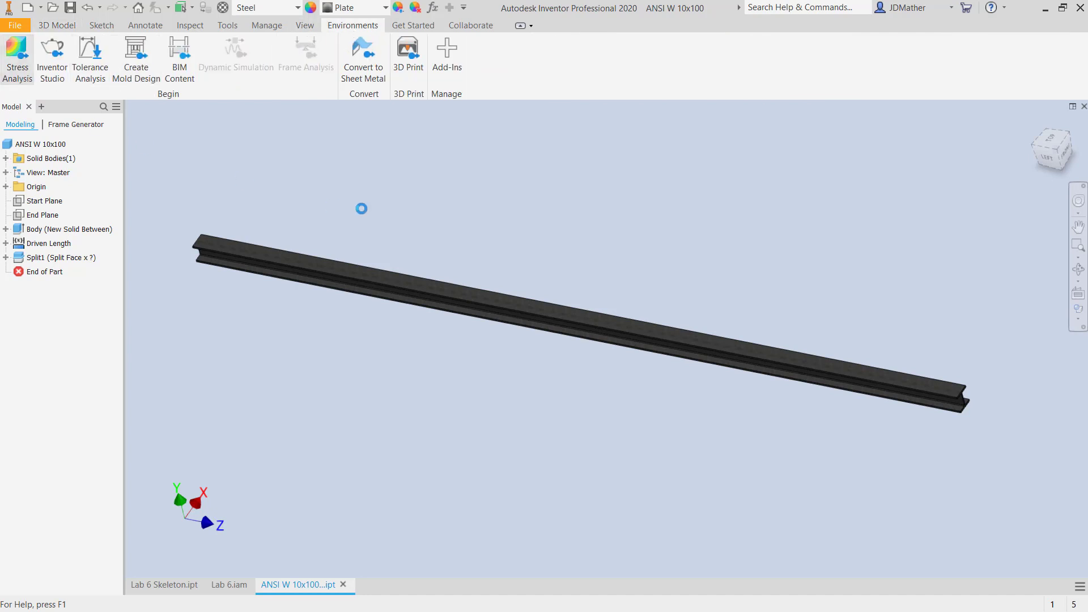
click(327, 498)
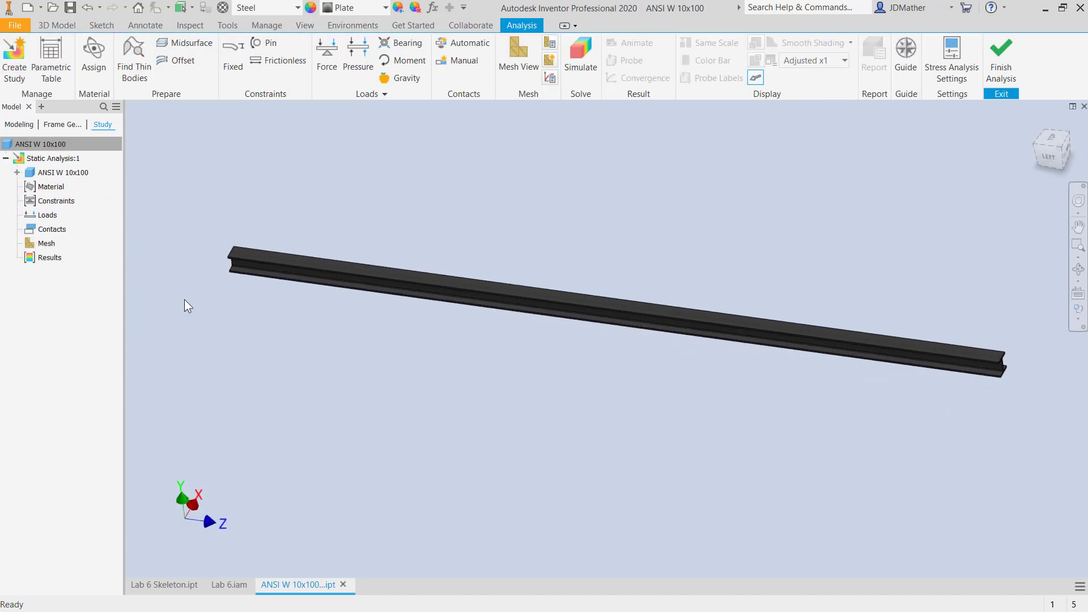
- Expand the beam's features in the static study and exclude Split1 from the study
scroll(378, 298, down, 8)
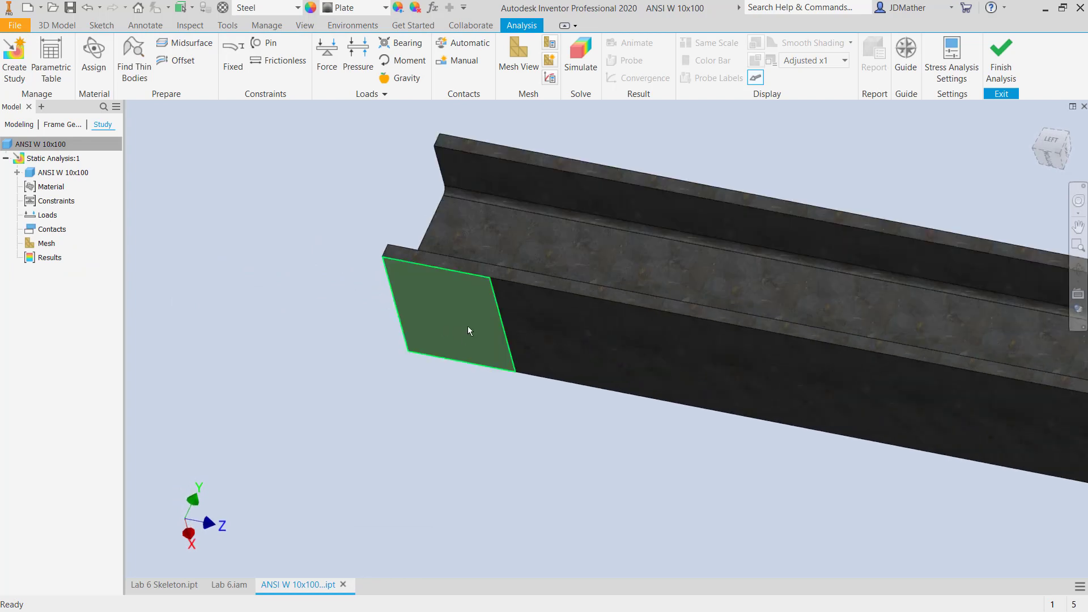
scroll(331, 291, up, 2)
middle_drag(331, 290, 290, 289)
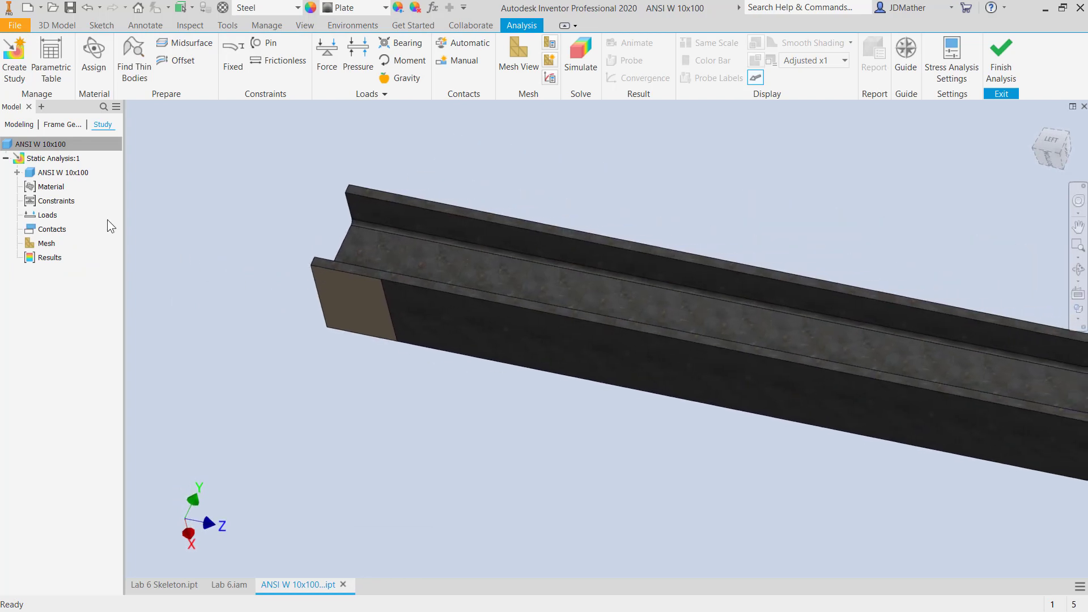
click(17, 173)
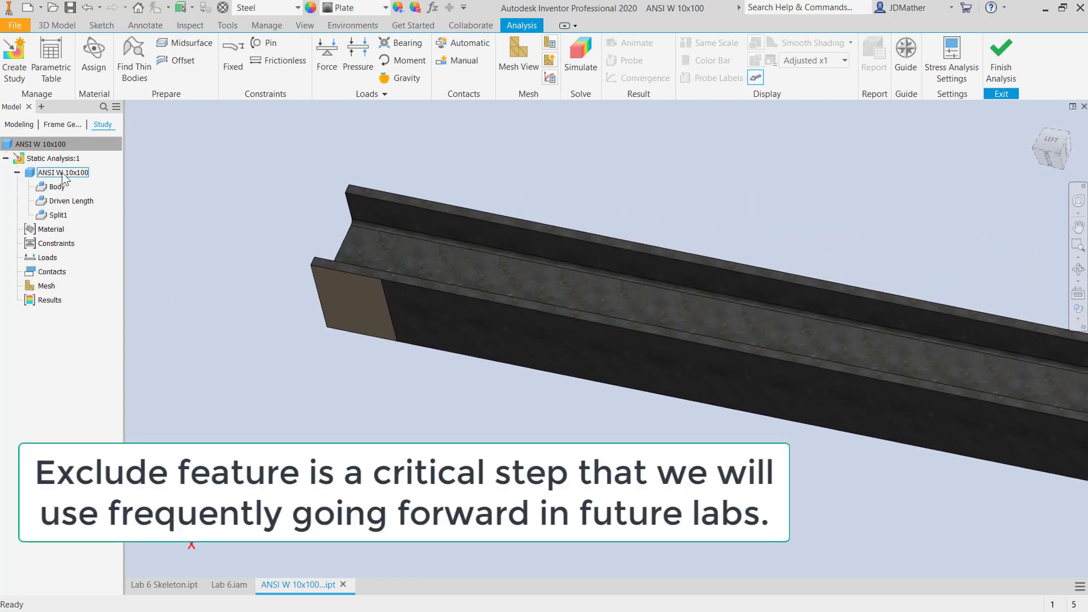
right_click(61, 220)
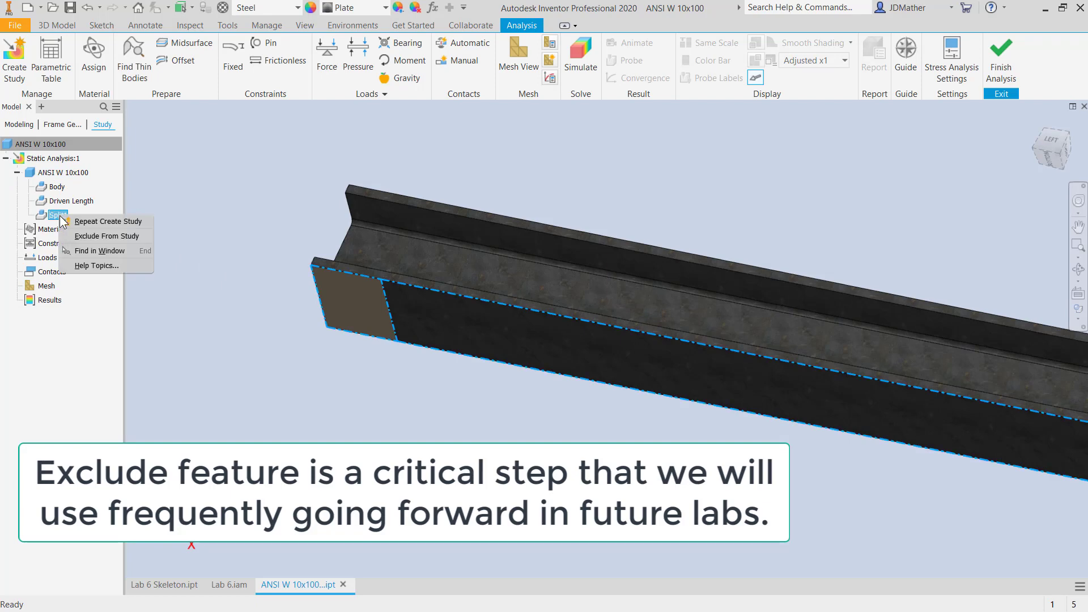
click(80, 240)
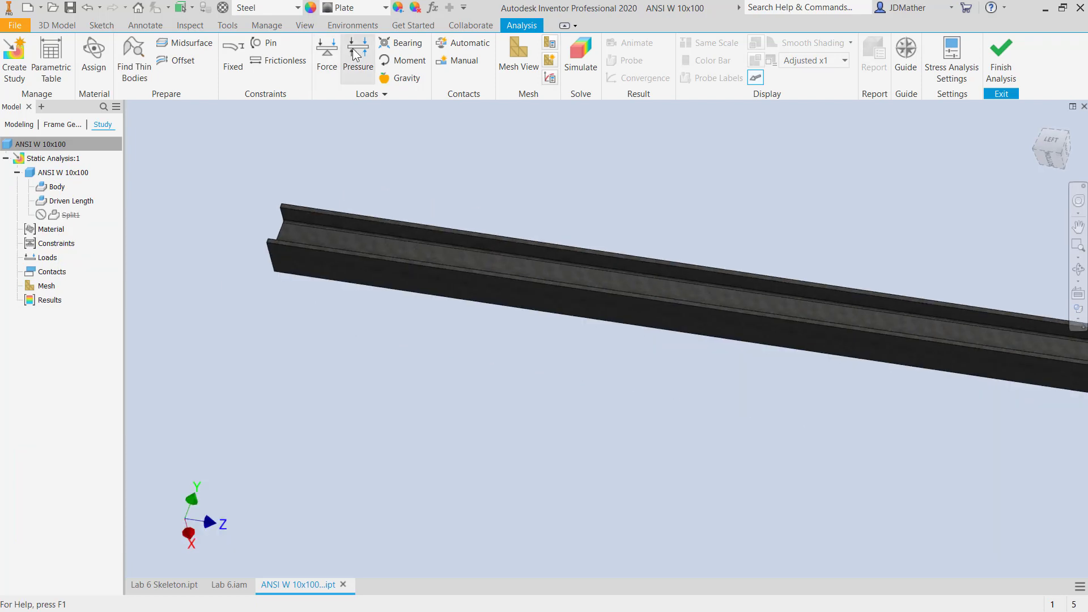
- Fix the bottom flange edges at both beam ends and apply 386.220 in/s^2 gravity downward using the top flange face
click(242, 53)
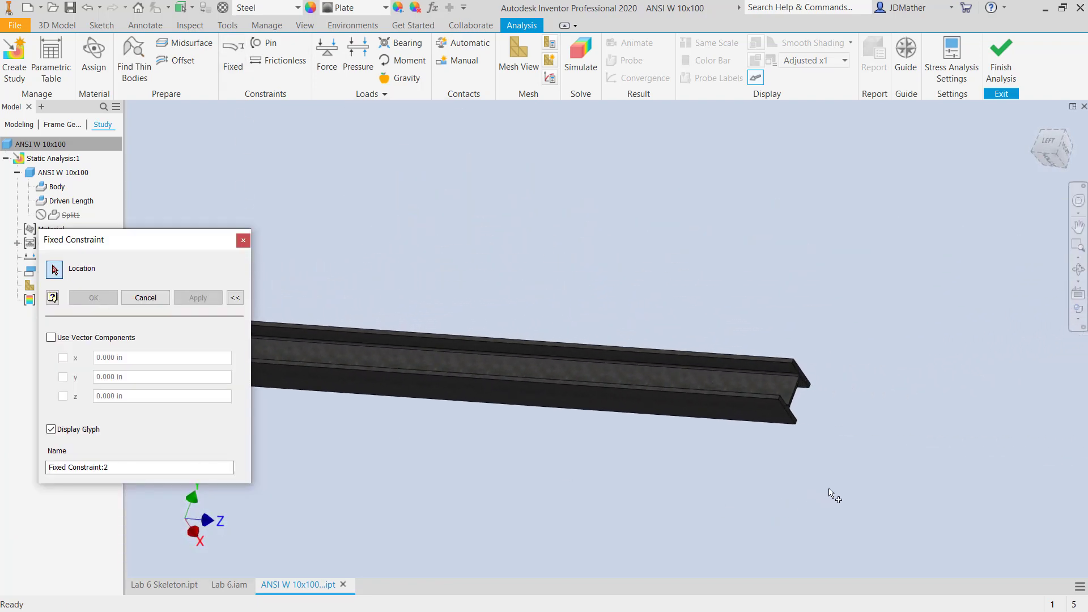
key(Escape)
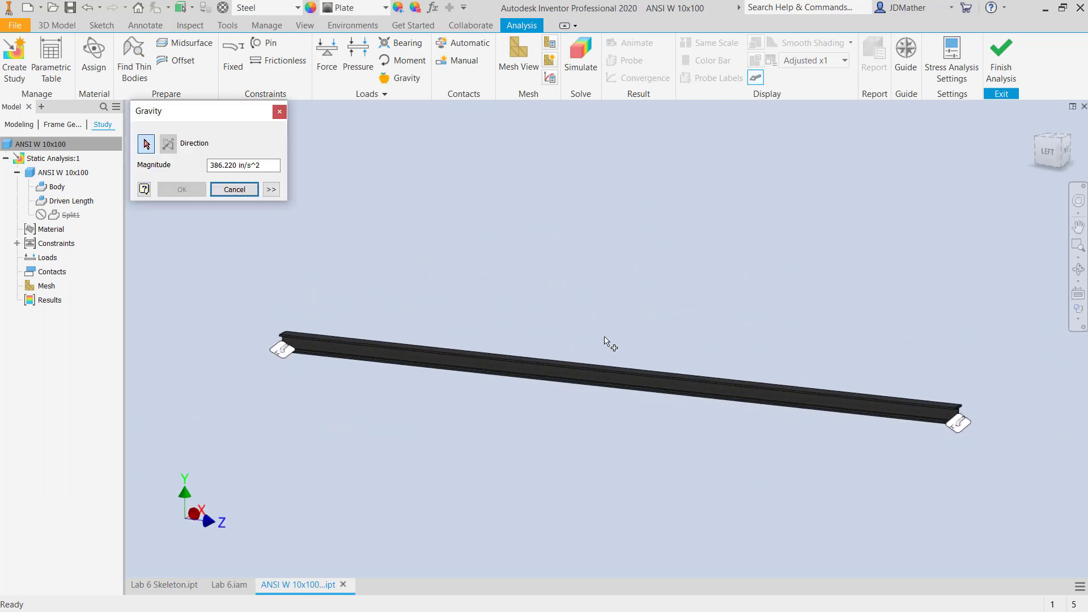
scroll(598, 350, down, 10)
click(532, 462)
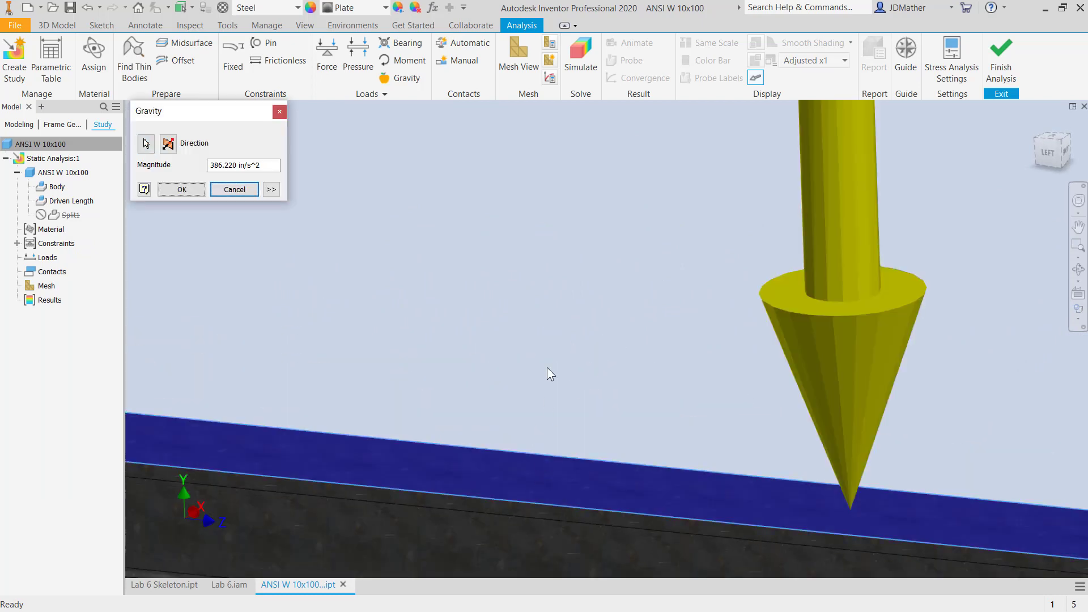
scroll(547, 367, up, 10)
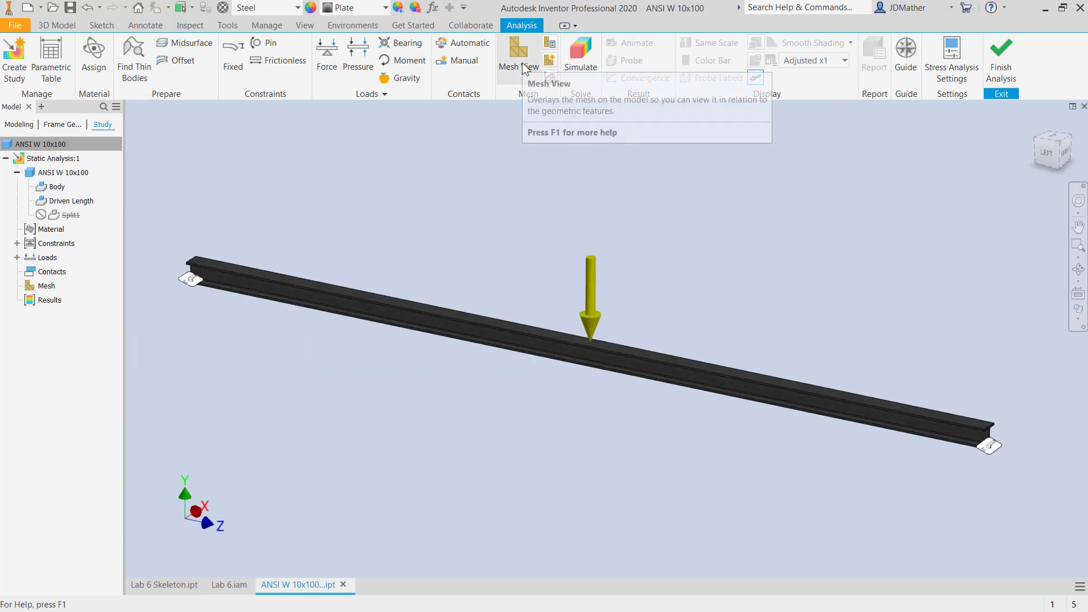
- Display the mesh and update it with average element size 0.05, minimum element size 0.05 and maximum turn angle 30 deg
click(518, 56)
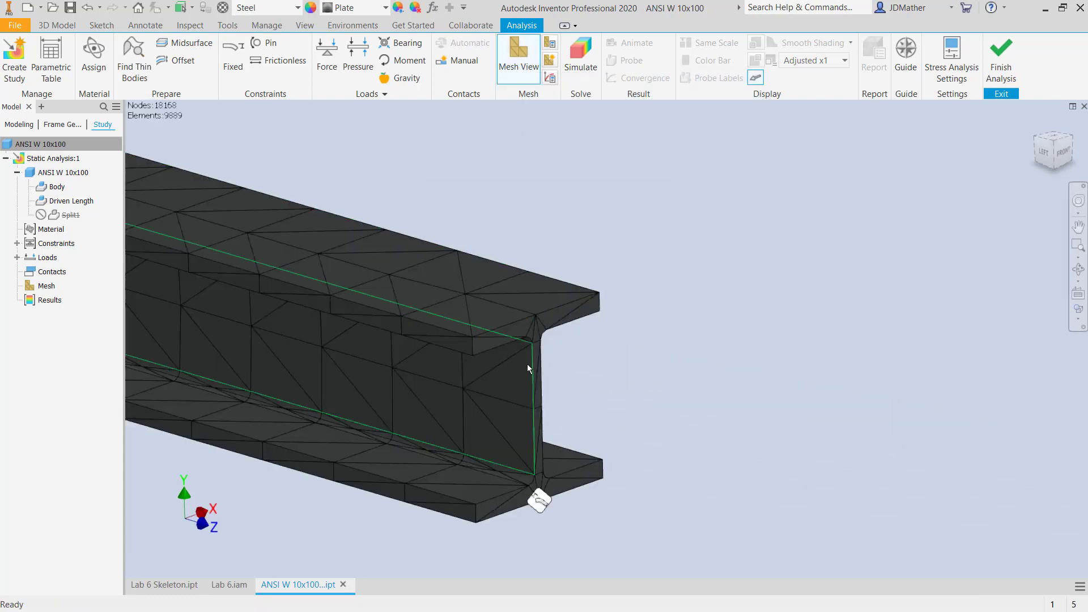
scroll(546, 464, down, 2)
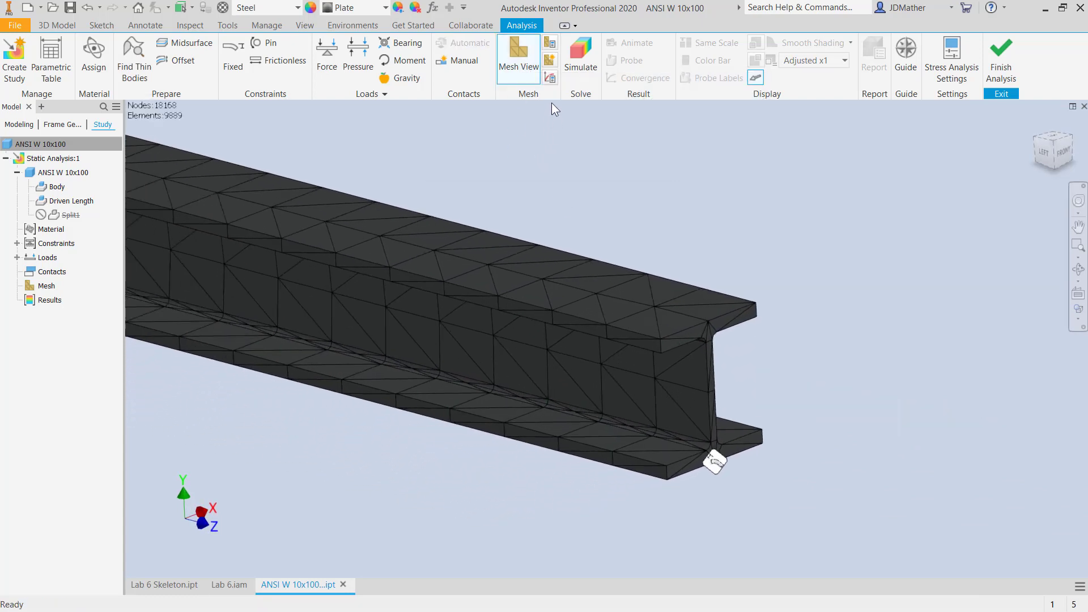
click(548, 44)
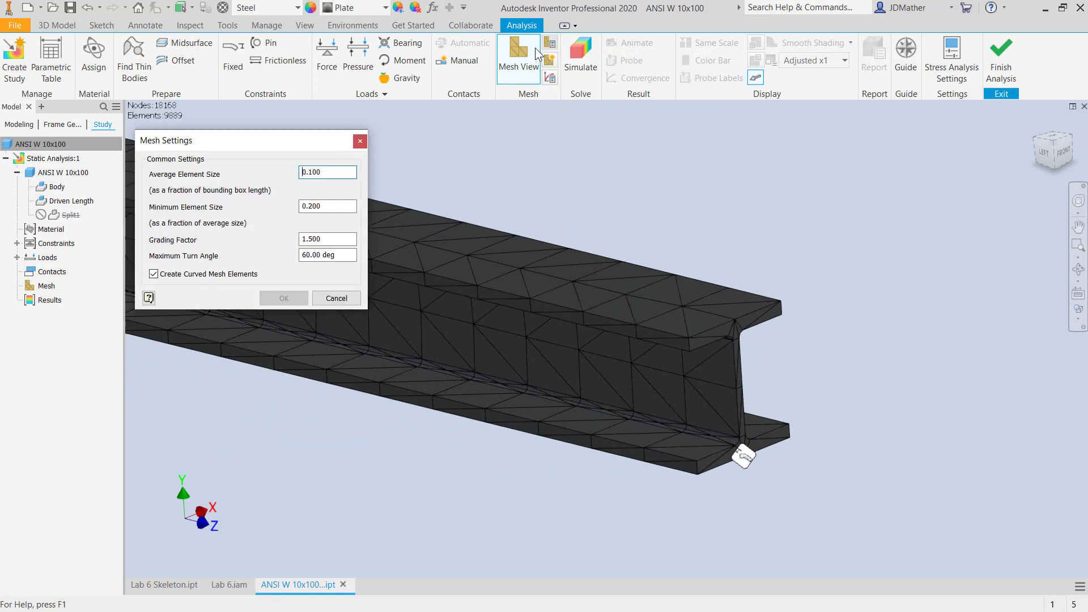
text(.05)
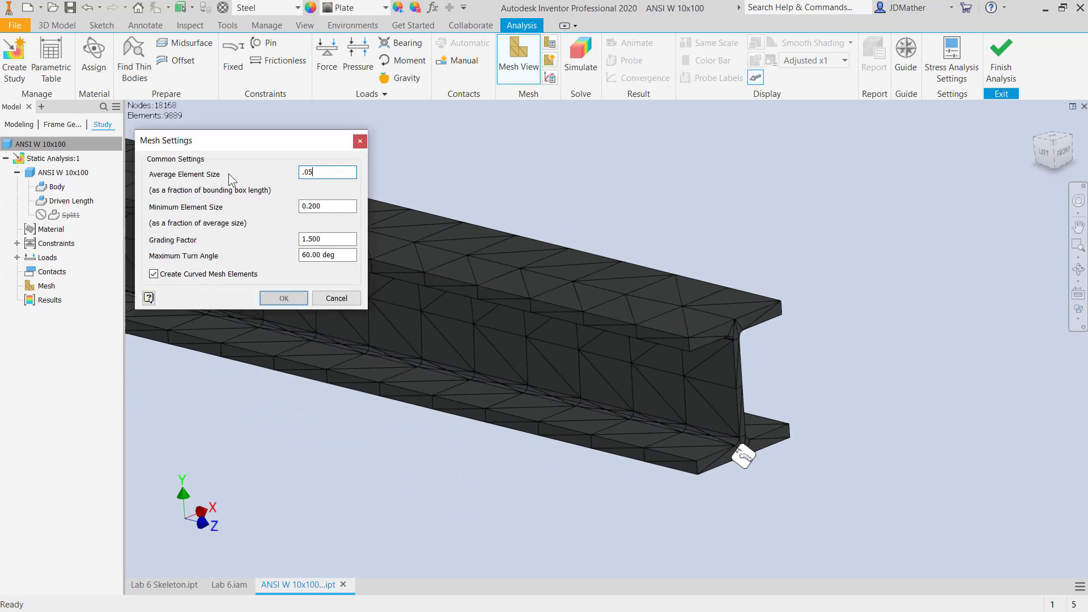
double_click(316, 206)
text(.05)
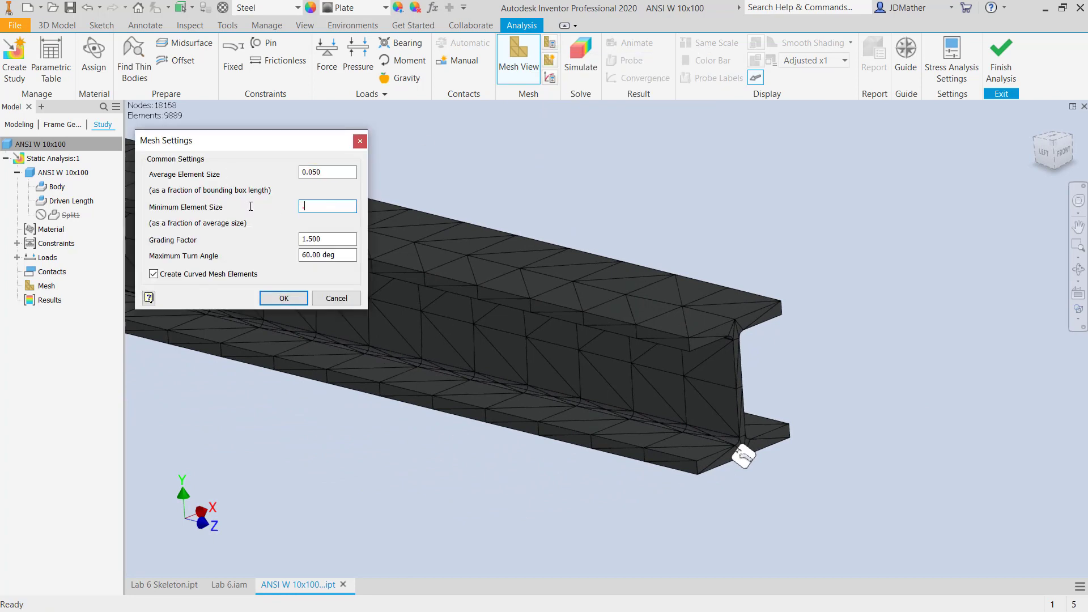
double_click(318, 255)
text(30)
key(Return)
right_click(35, 285)
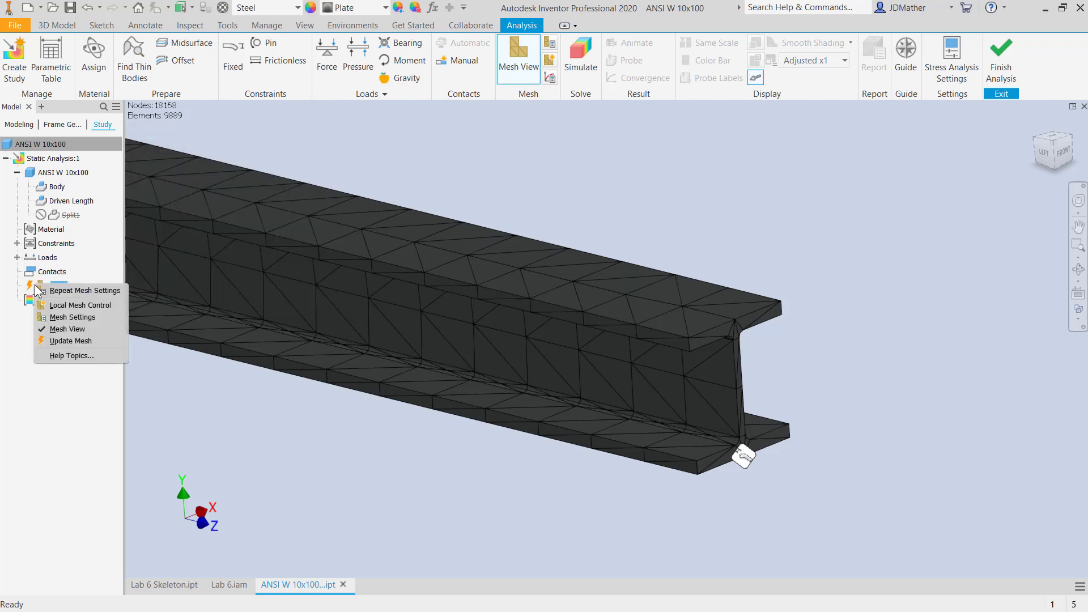
click(56, 340)
- Run the static simulation and inspect the beam's deformation at the Actual displacement scale
click(580, 57)
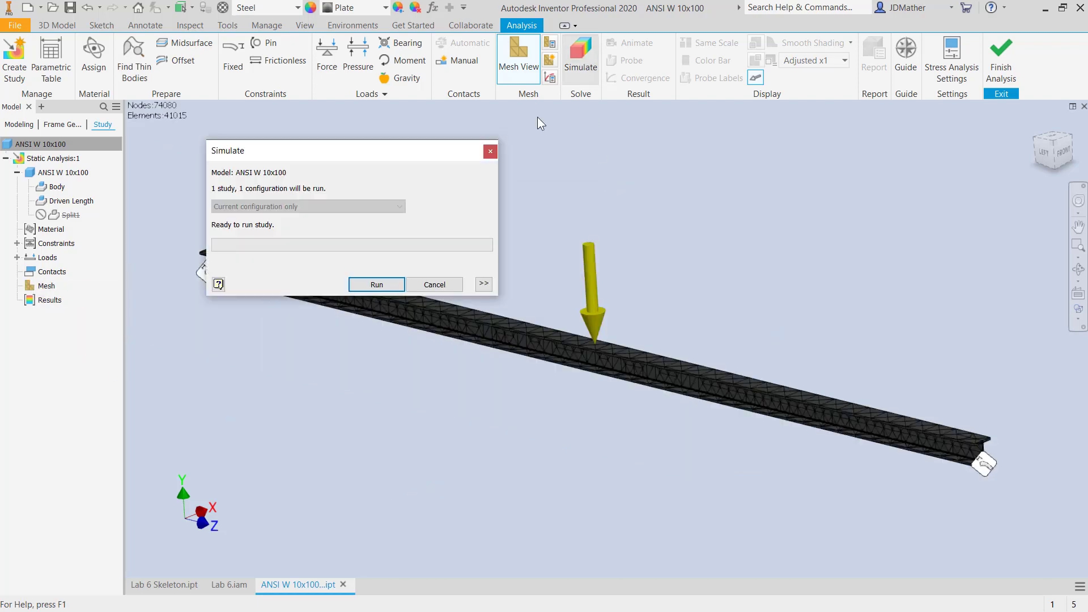
click(356, 286)
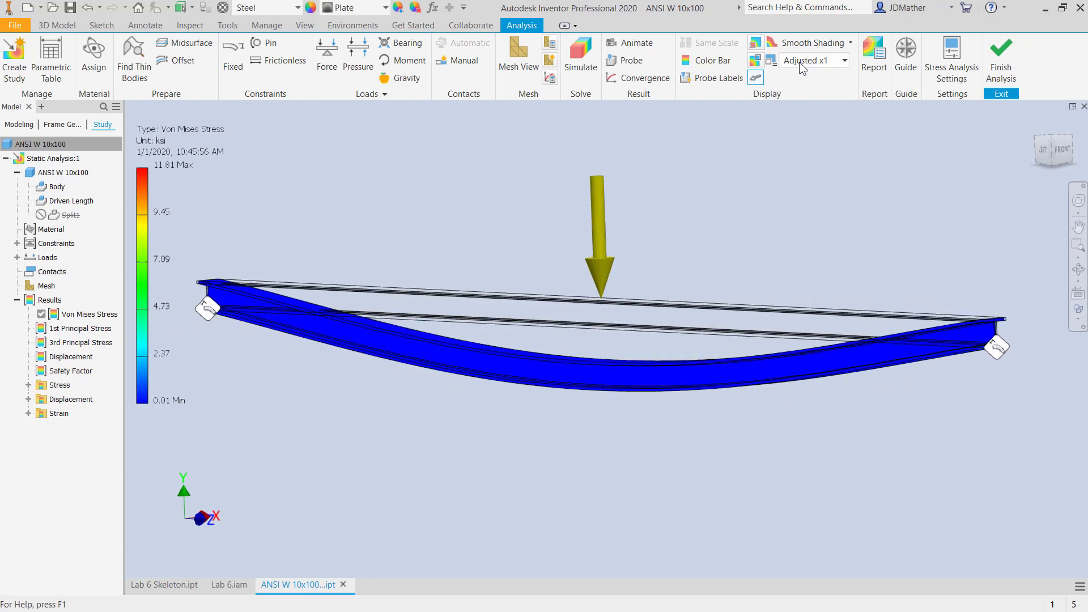
click(804, 62)
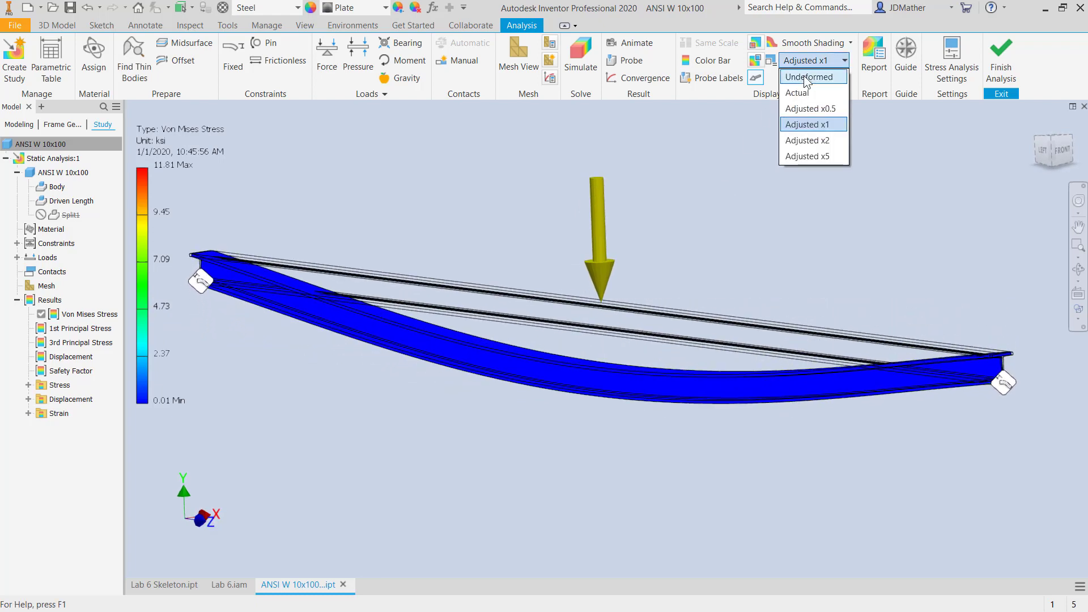
click(798, 93)
scroll(566, 317, up, 5)
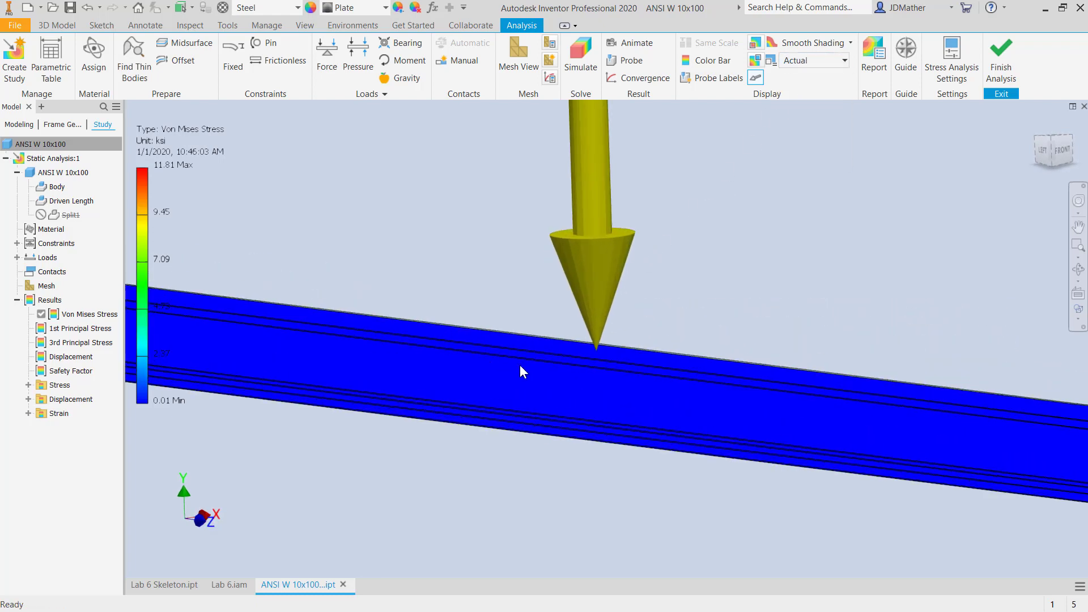
scroll(567, 351, up, 8)
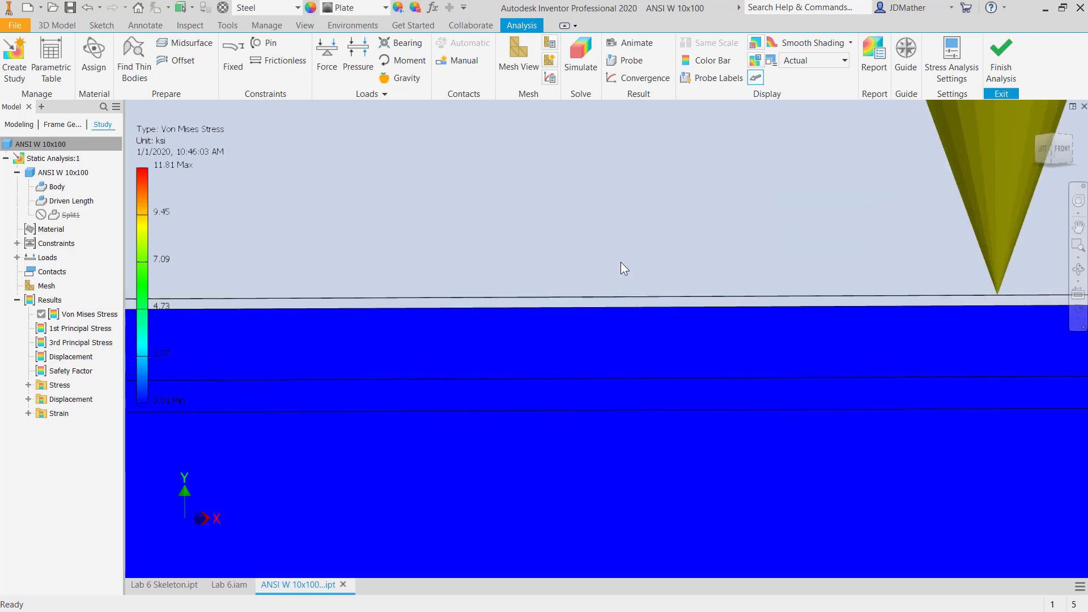
key(F6)
- Set the displacement scale to Adjusted x0.5 and display the Displacement result
click(844, 60)
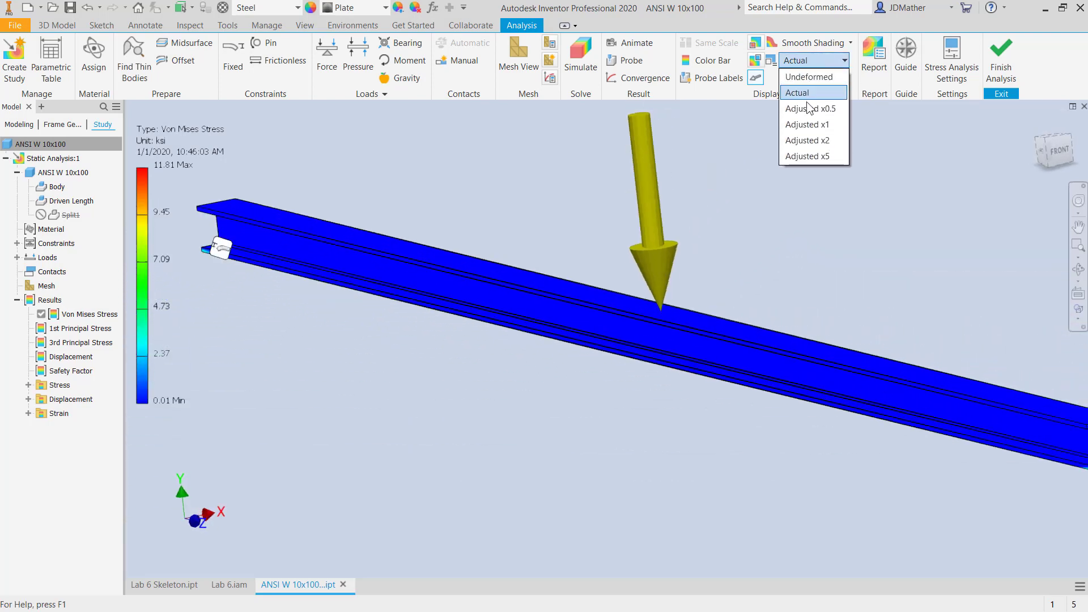
click(809, 109)
scroll(725, 219, down, 5)
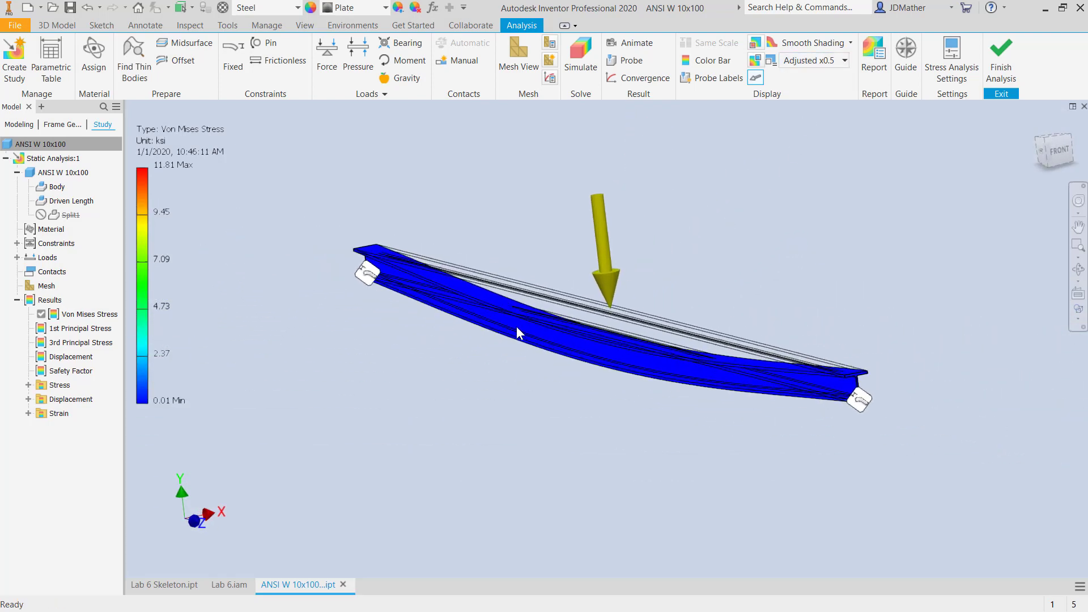
click(71, 358)
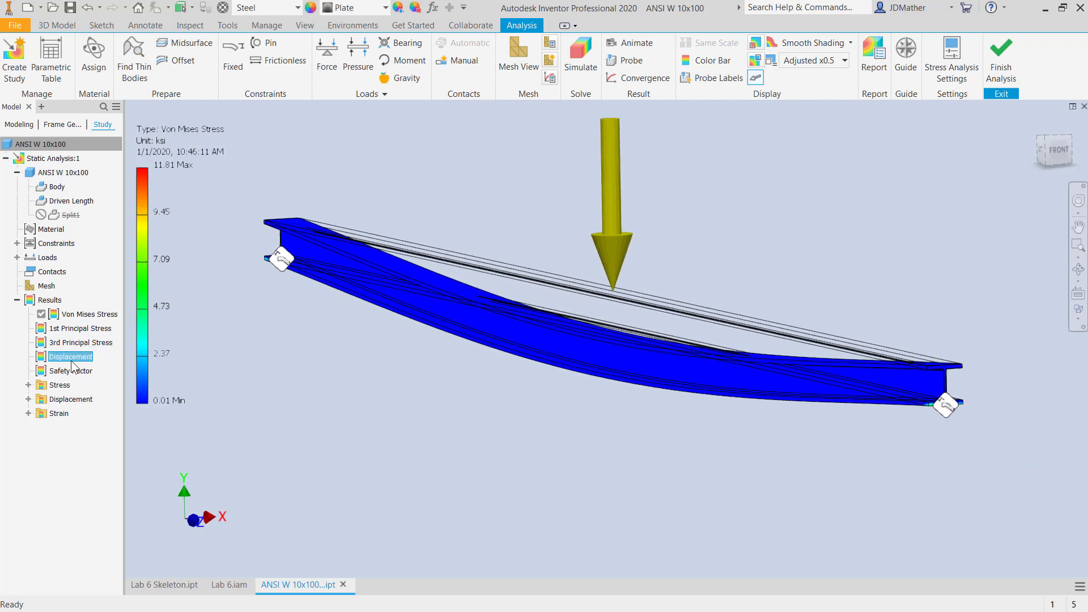
double_click(72, 358)
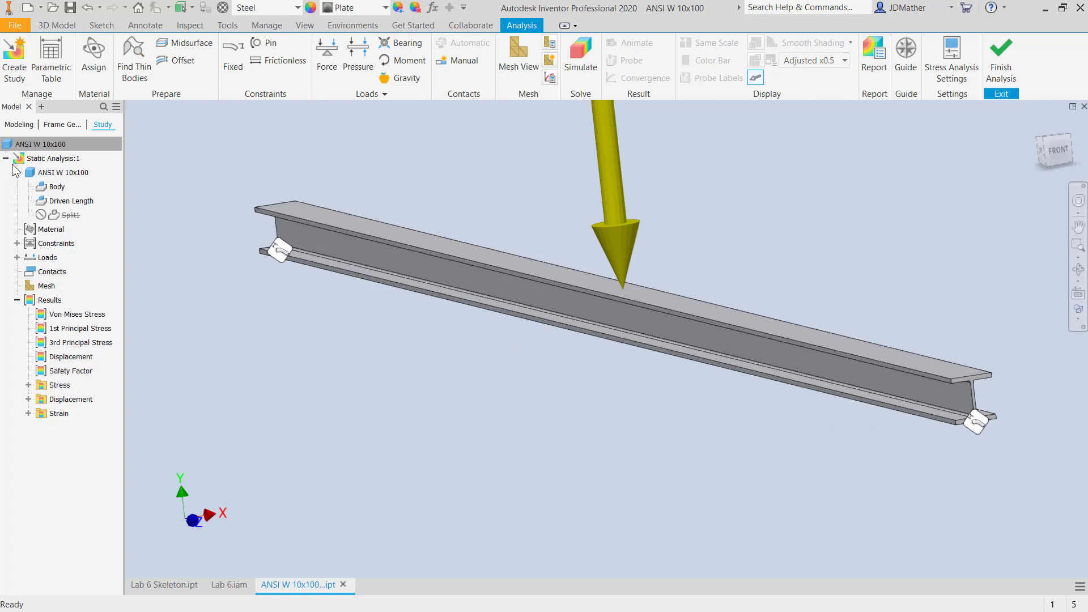
- Copy the Static Analysis:1 study and expand the beam's feature list in the copy
right_click(35, 159)
click(66, 243)
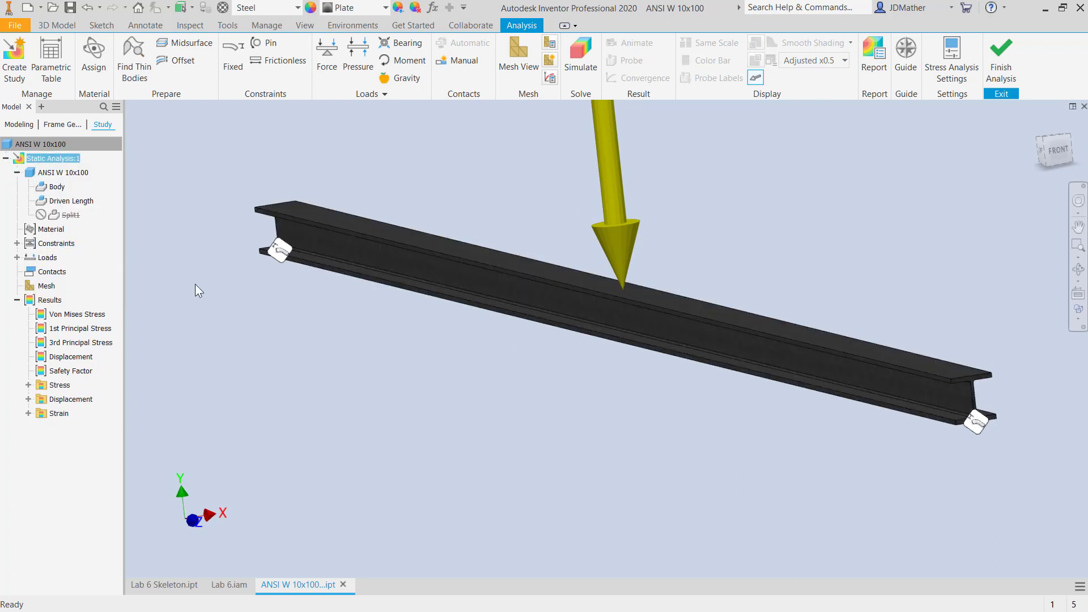
click(18, 186)
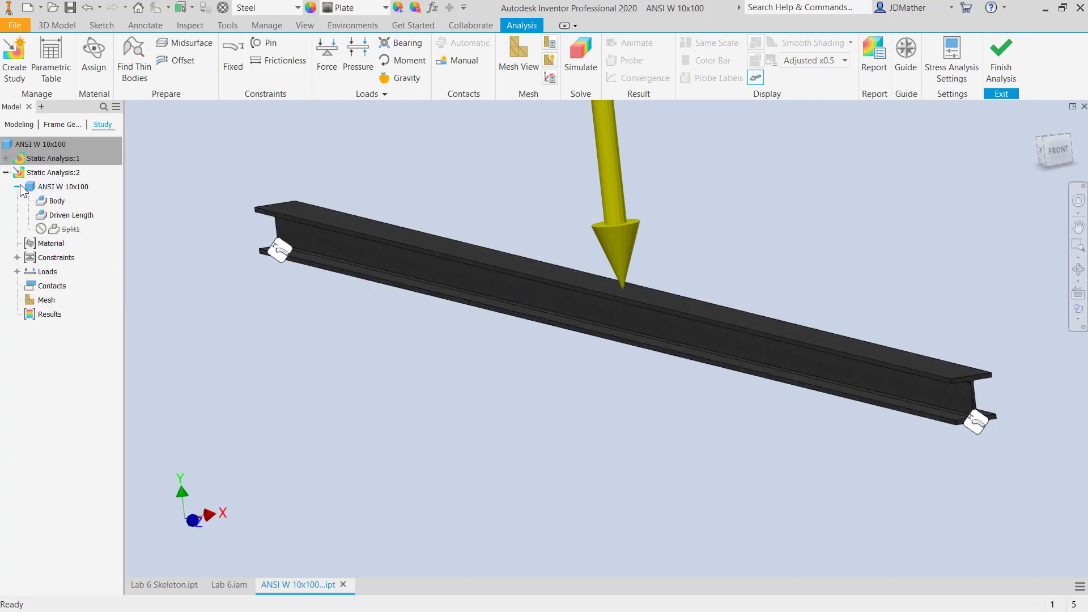
- Unsuppress Split1 in Static Analysis:2 and apply frictionless constraints to the split faces under the bottom flange at both beam ends
right_click(69, 219)
click(78, 252)
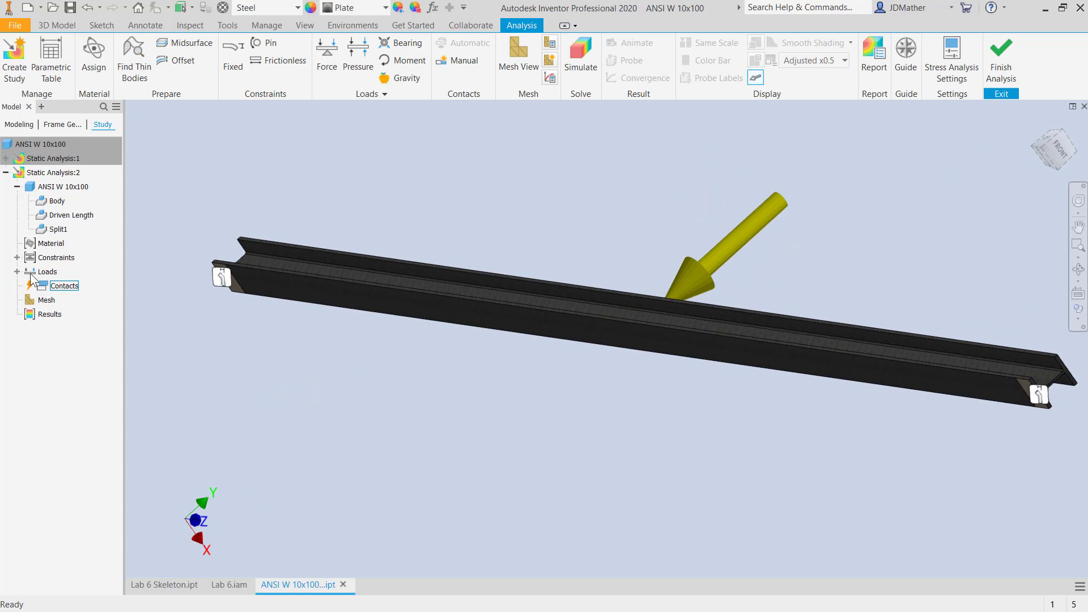
click(278, 60)
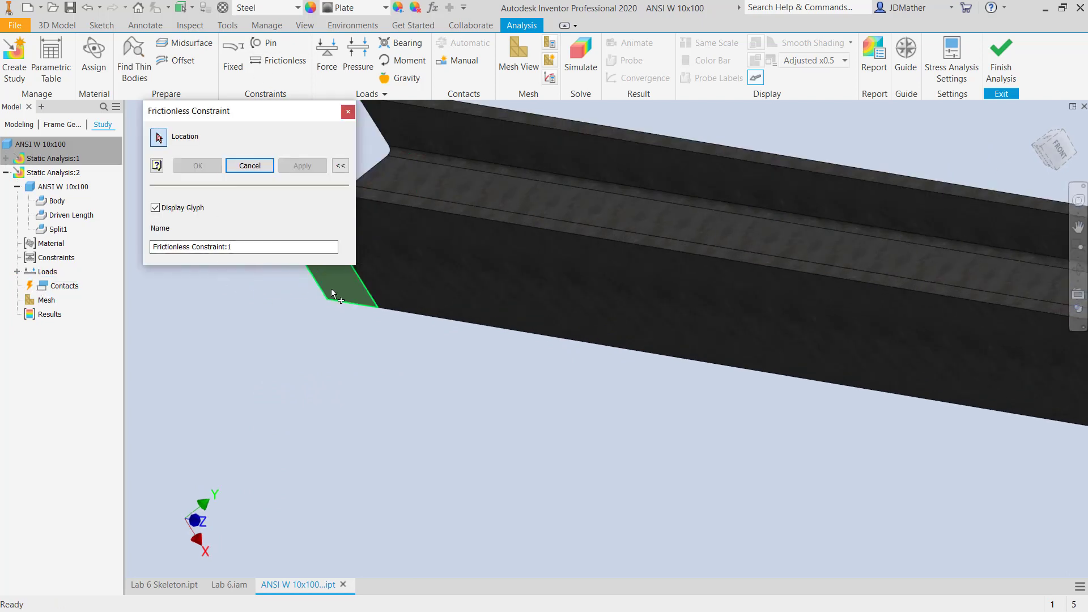
click(337, 287)
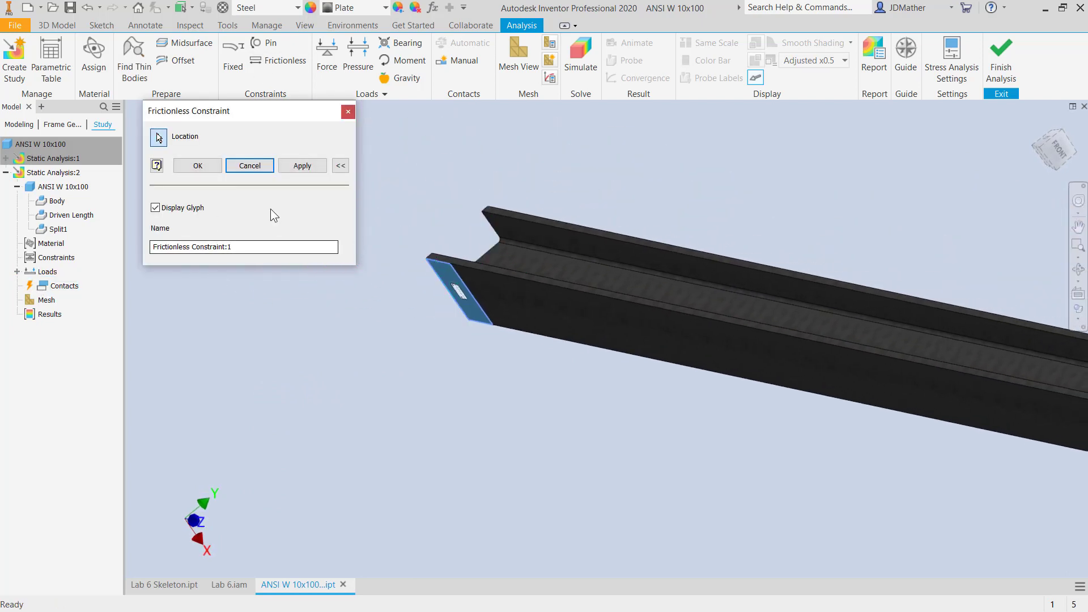
click(302, 166)
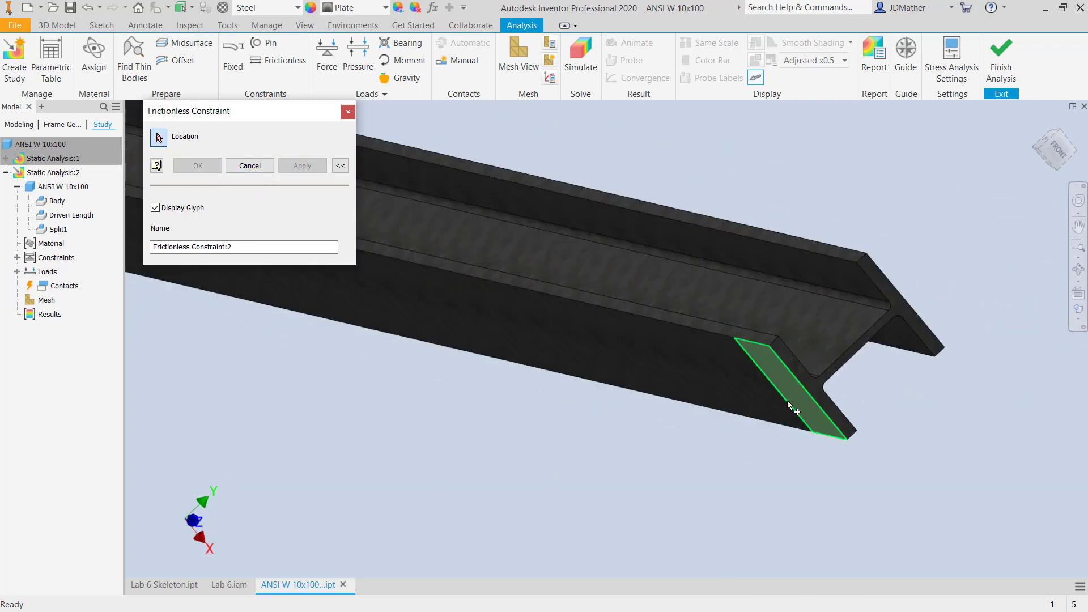
click(793, 397)
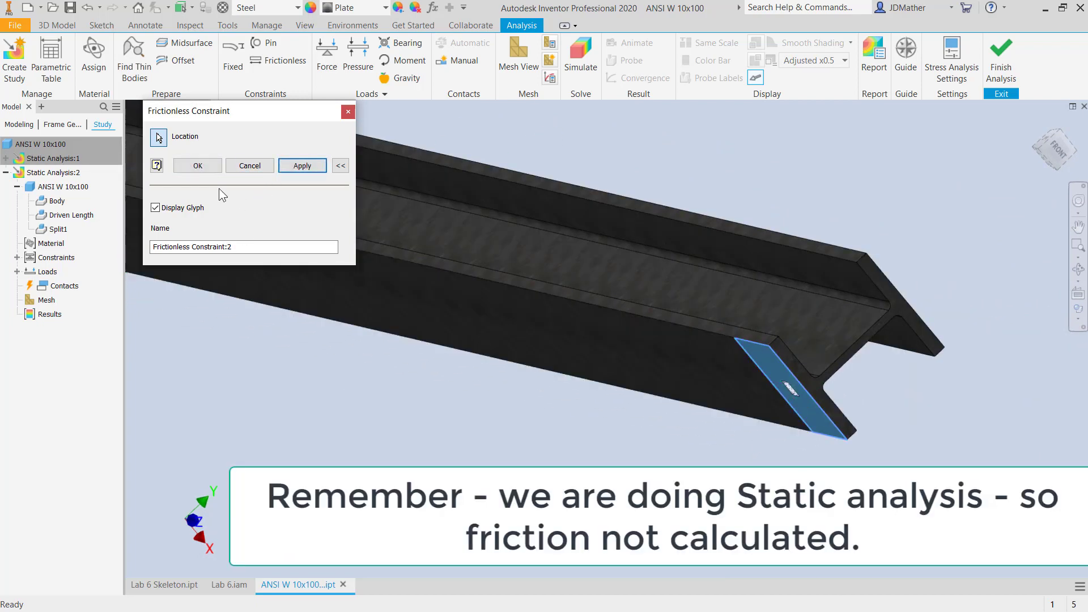
click(197, 166)
- Examine the frictionless supports on the underside of the beam ends and the overall gravity load setup
key(F6)
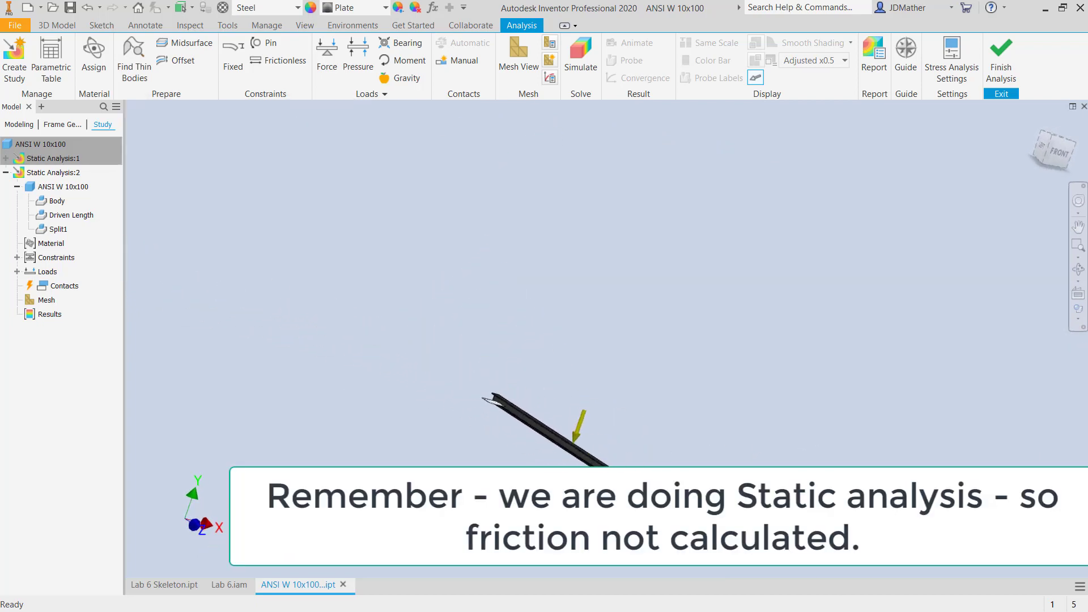
scroll(671, 510, down, 6)
scroll(683, 423, down, 3)
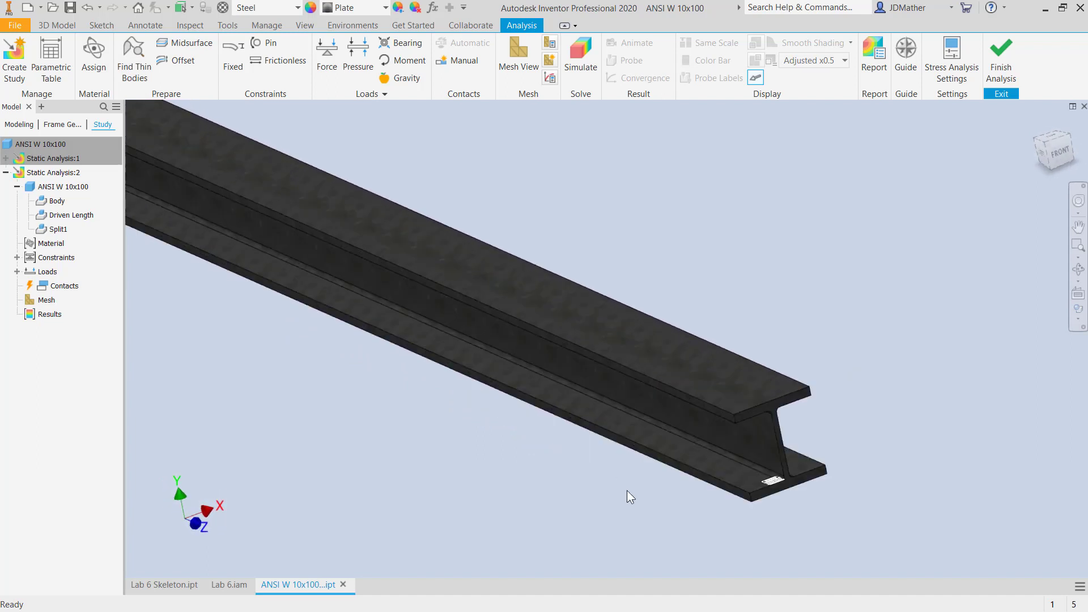
shift+middle_drag(824, 501, 842, 368)
scroll(684, 386, up, 3)
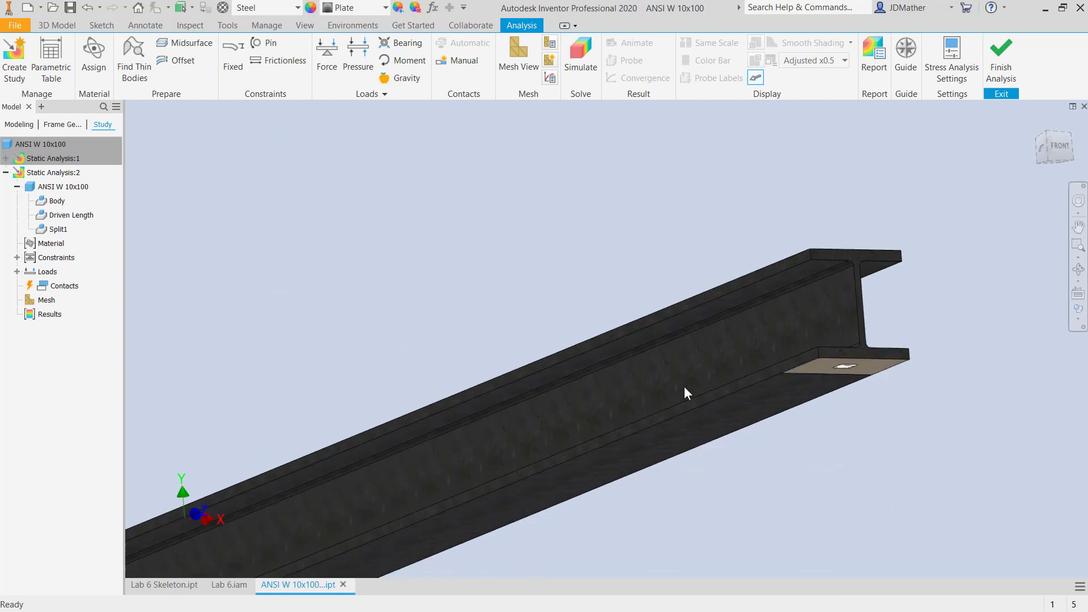
shift+middle_drag(396, 142, 390, 214)
scroll(278, 203, up, 3)
scroll(278, 202, down, 2)
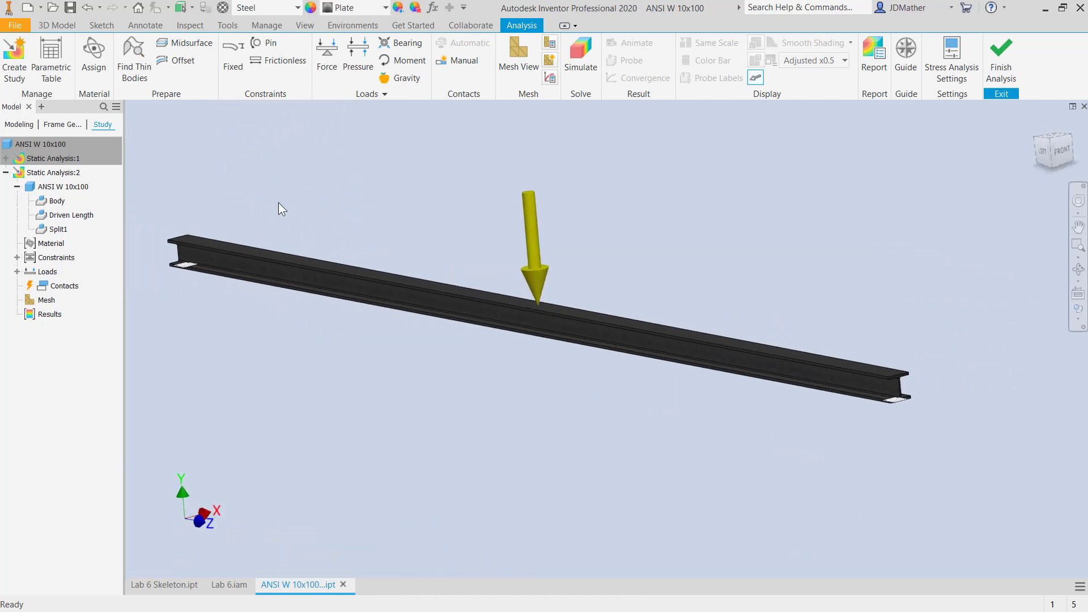
scroll(278, 203, up, 1)
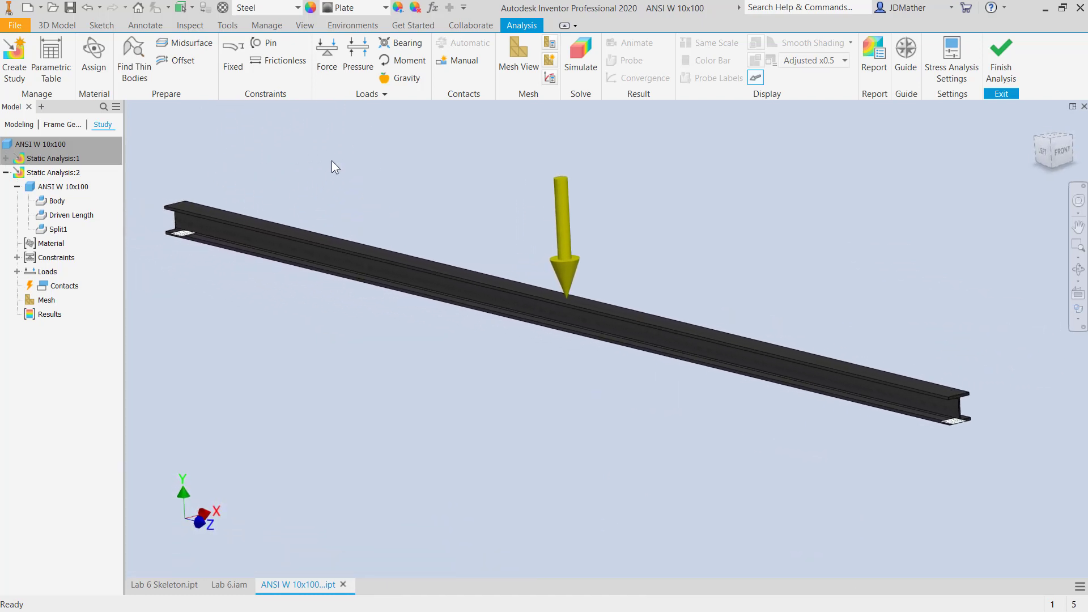
- Try to run the Static Analysis:2 simulation with only the two frictionless constraints as supports
click(578, 57)
click(376, 284)
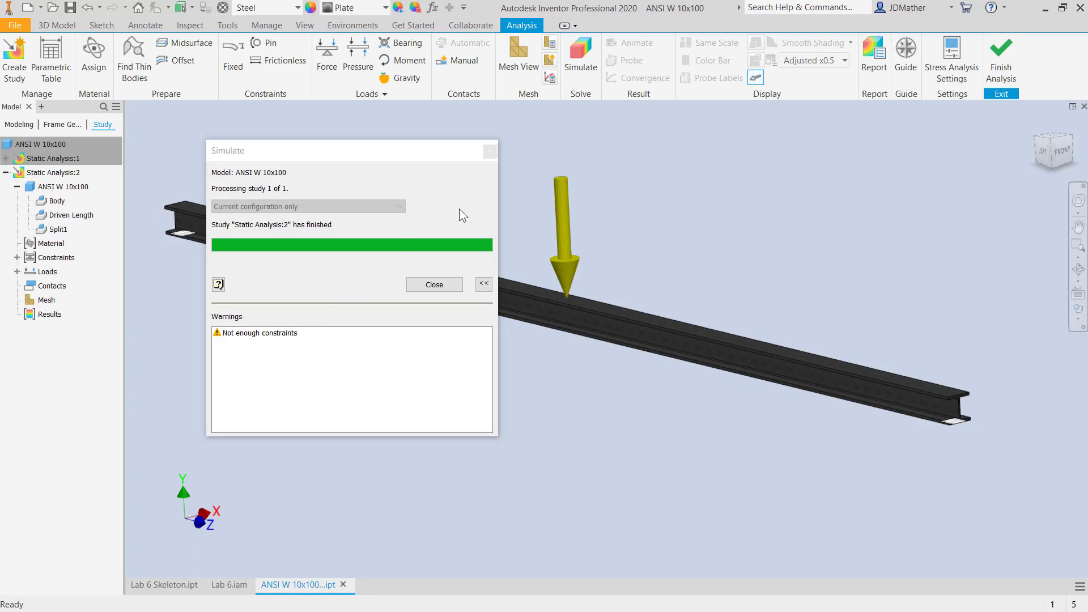
click(437, 285)
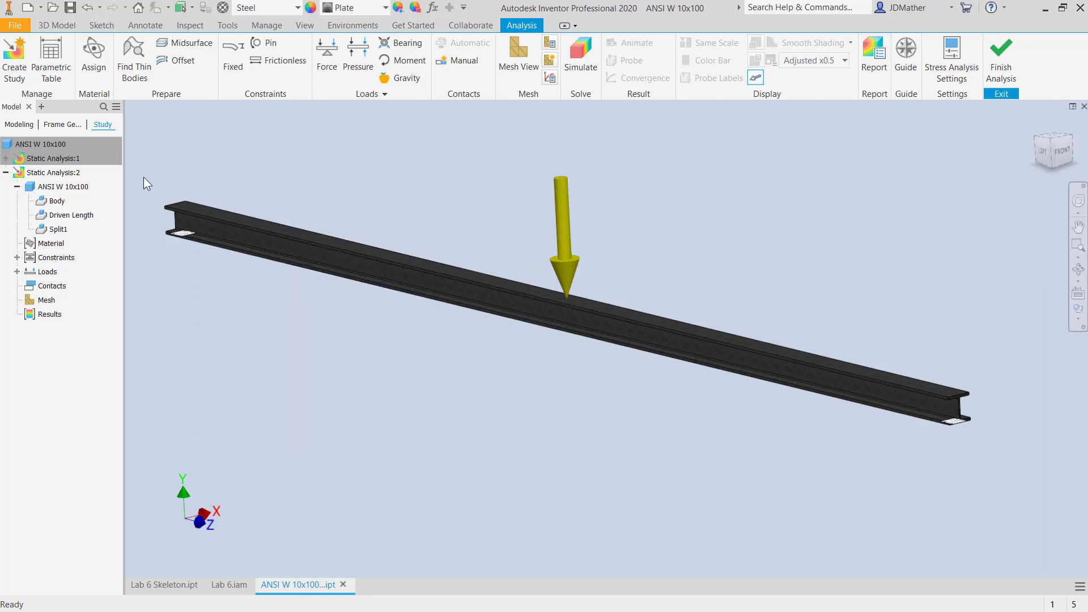
- Enable Detect and Eliminate Rigid Body Modes in the study properties of Static Analysis:2
right_click(52, 179)
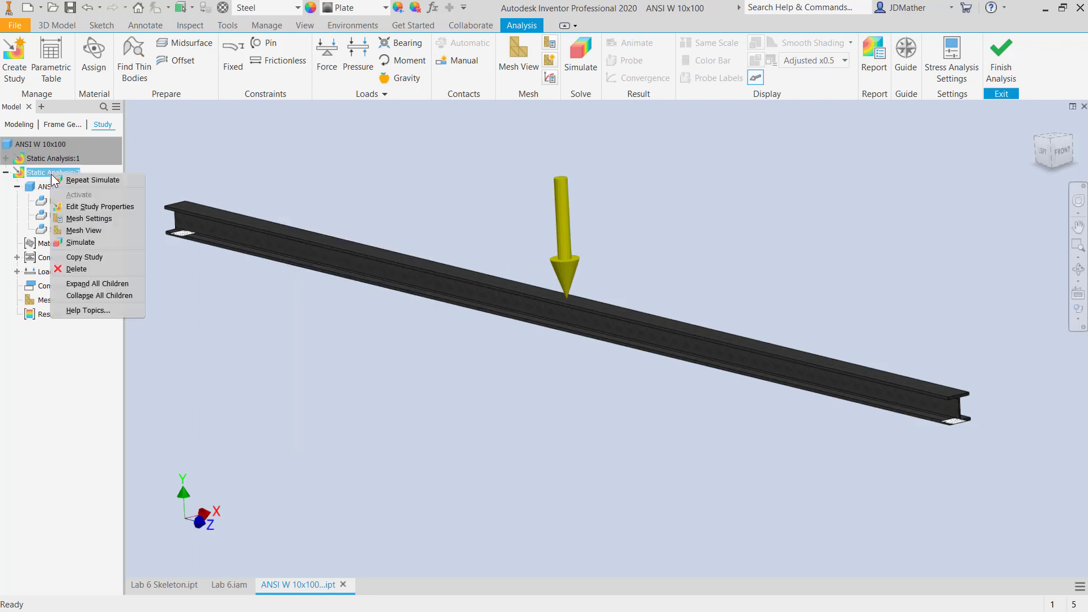
click(91, 207)
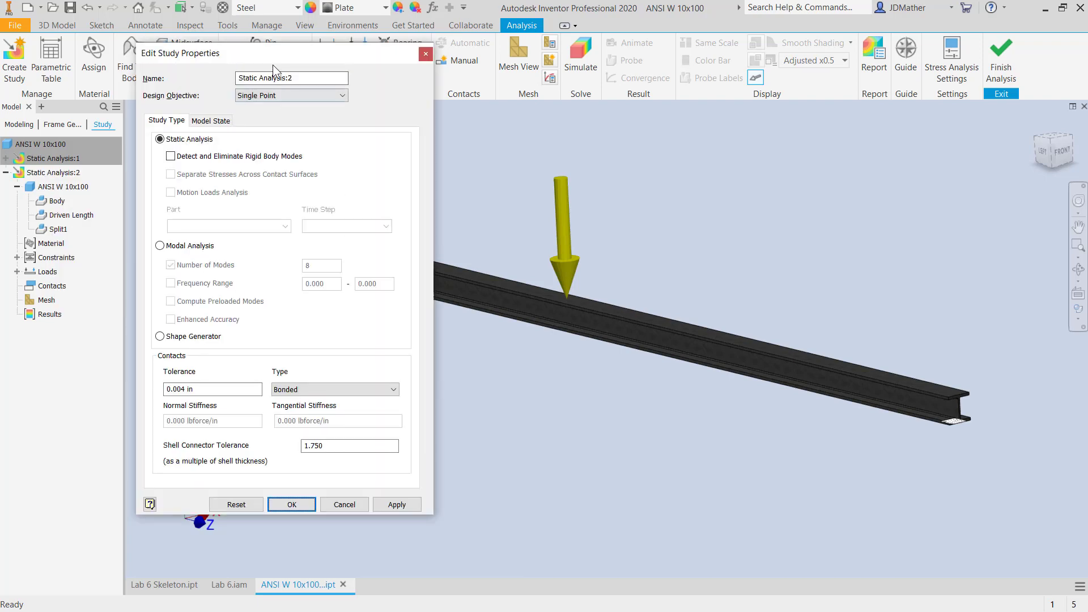
drag(273, 52, 398, 90)
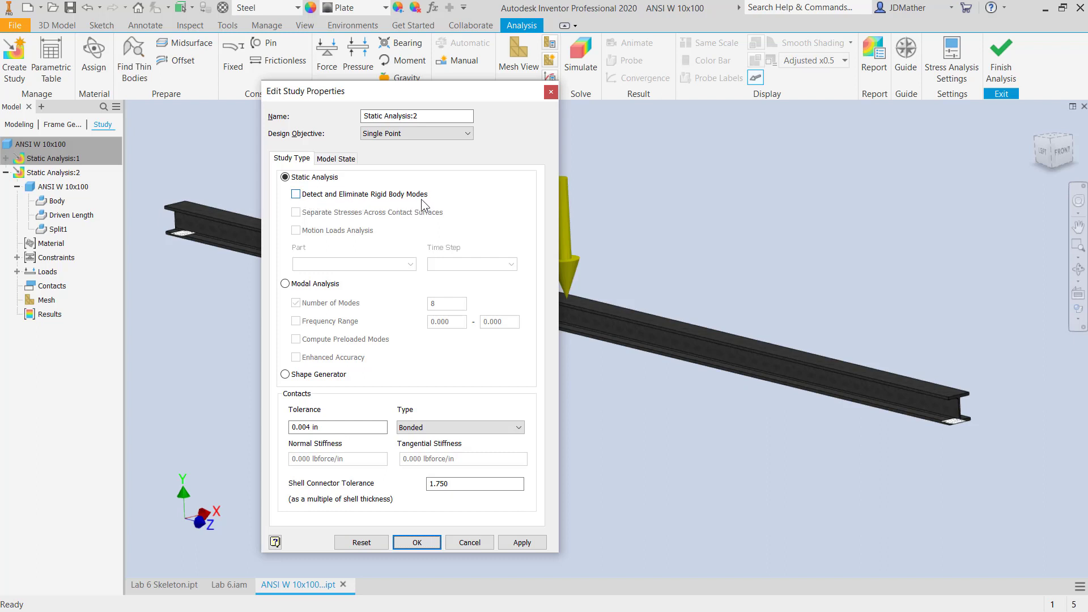
click(297, 194)
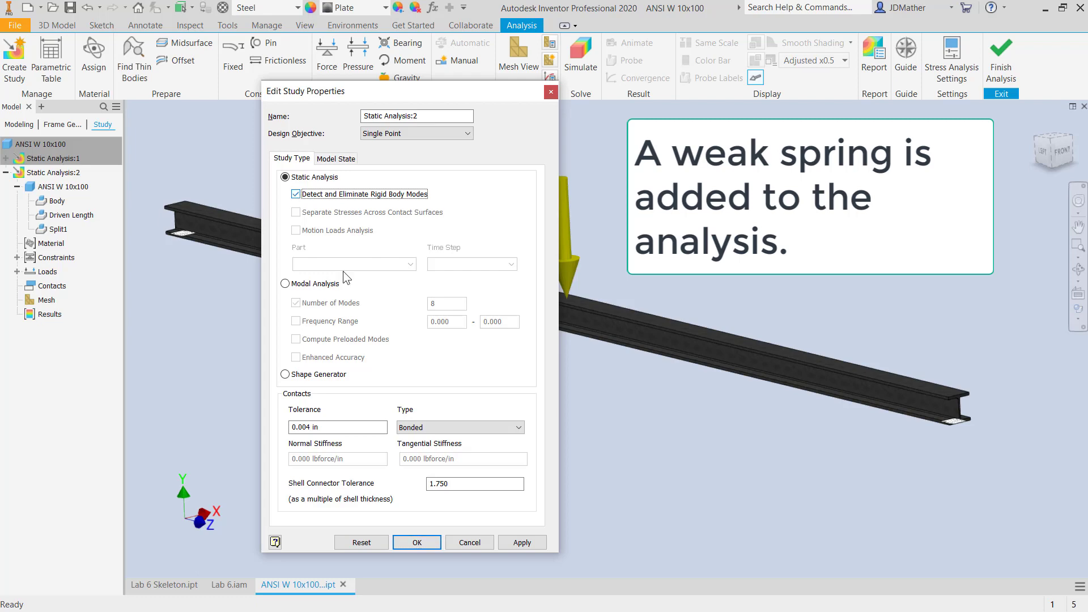
click(416, 542)
- Rerun the Static Analysis:2 simulation and display the Displacement result with the mesh overlaid
click(581, 54)
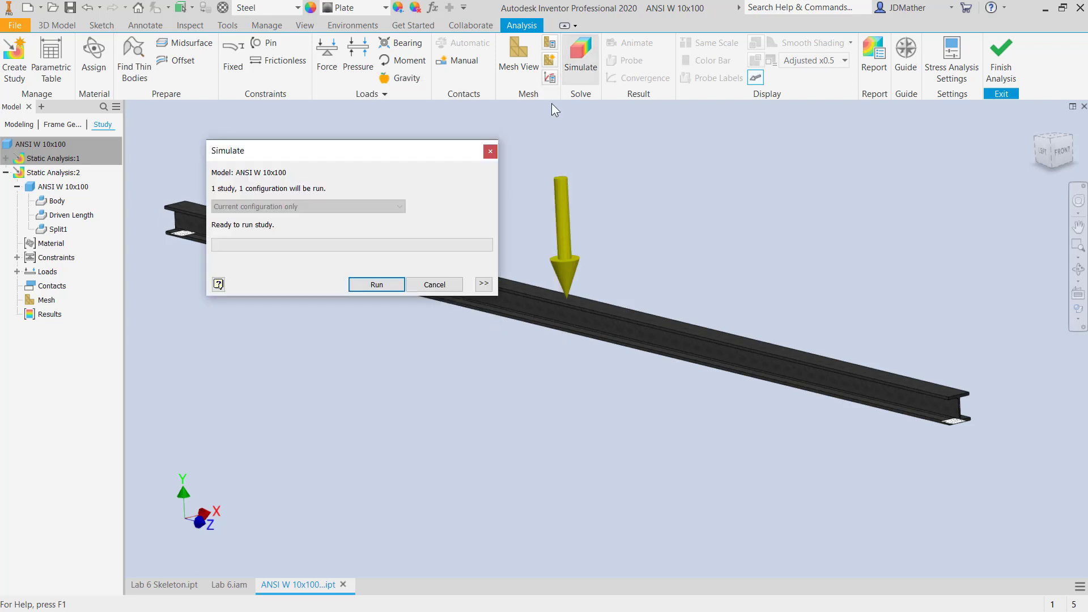
click(376, 285)
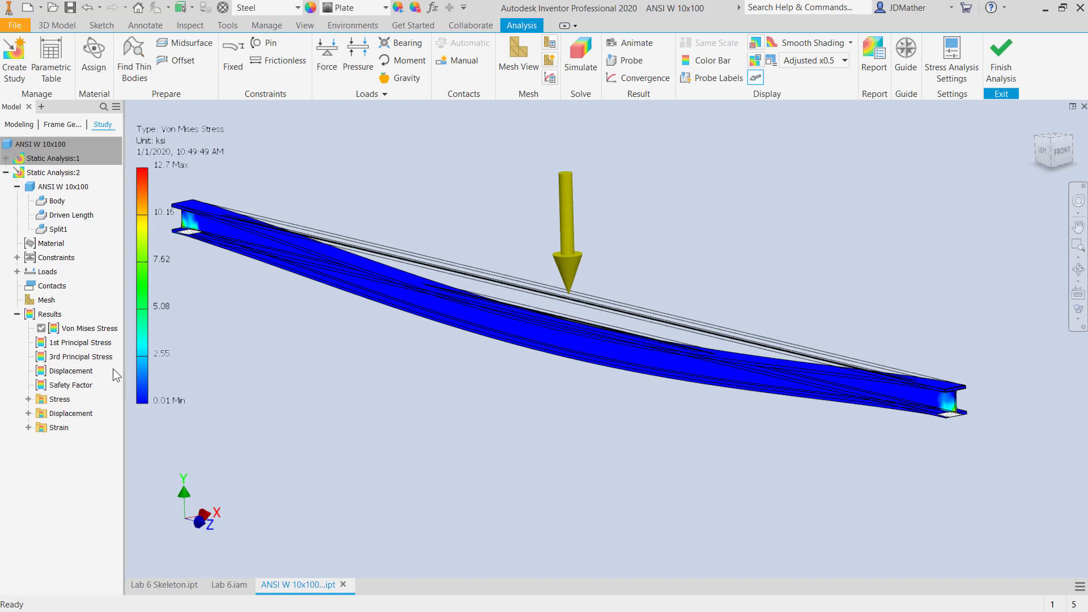
double_click(59, 370)
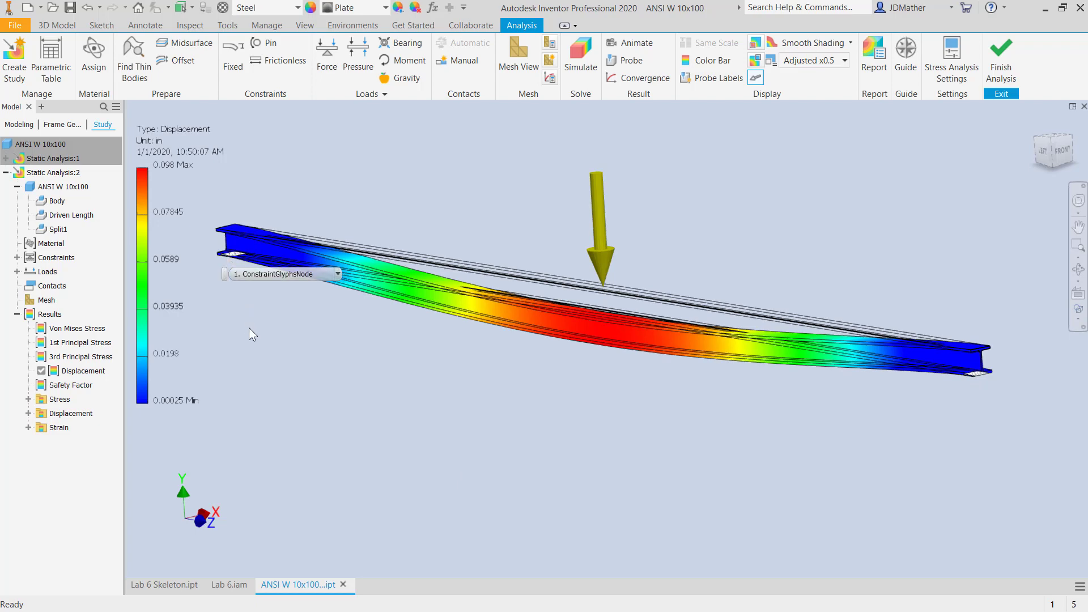
click(518, 52)
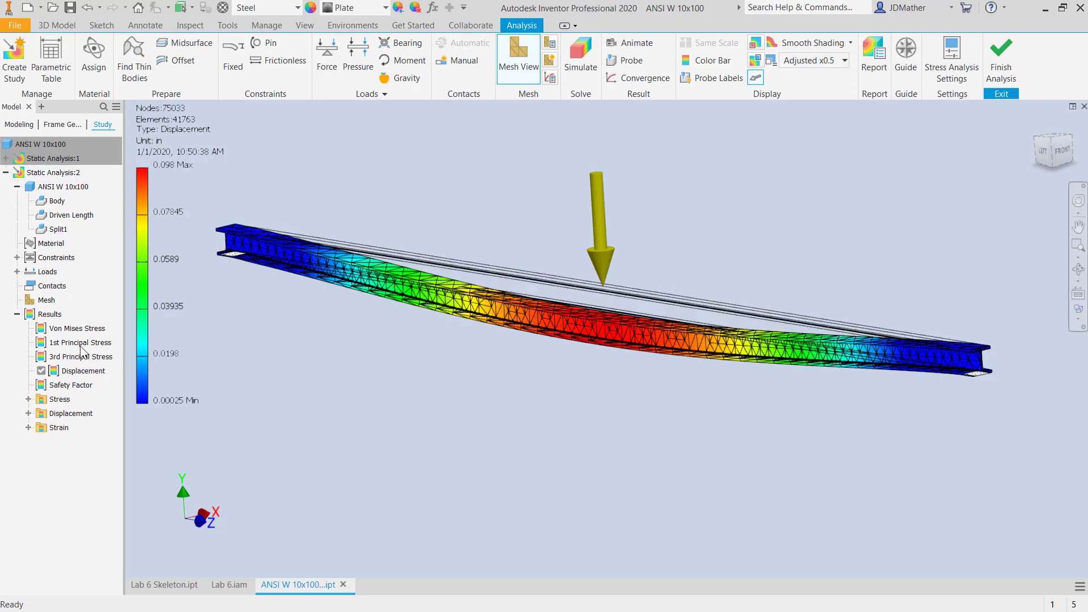
- Copy the Static Analysis:2 study and delete Frictionless Constraint:1 from the copy
right_click(47, 172)
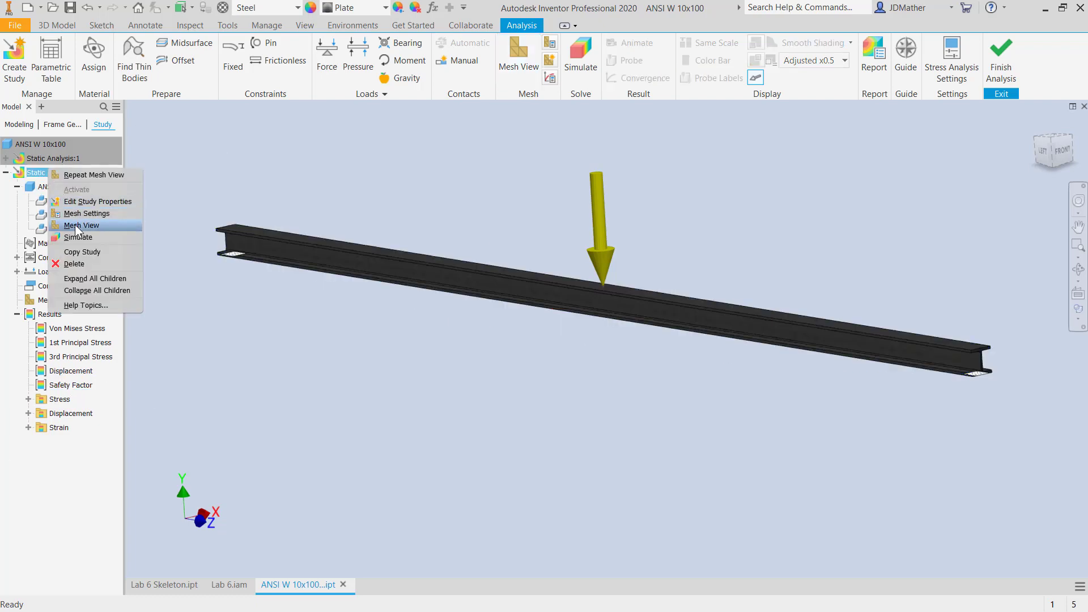
click(78, 252)
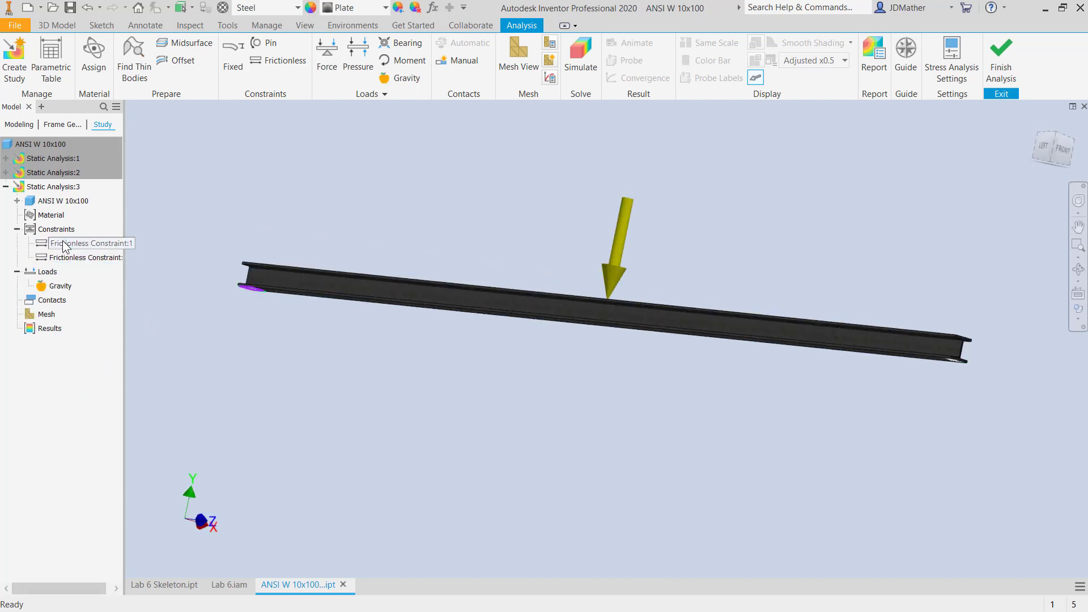
right_click(64, 244)
click(88, 323)
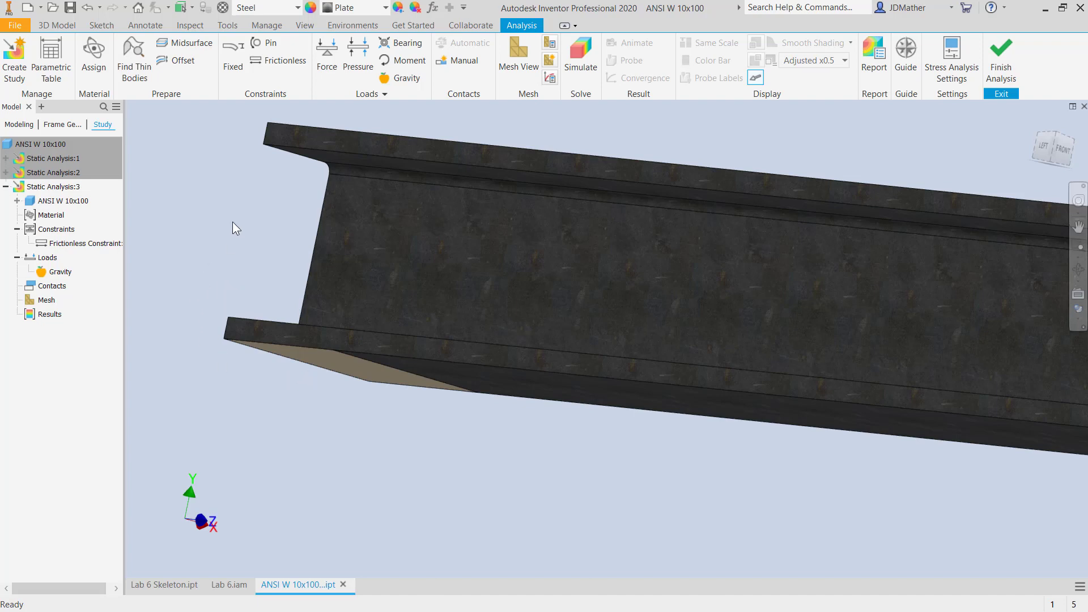
- Apply a fixed constraint to the now unconstrained split face on the underside of the beam end
click(227, 53)
click(272, 351)
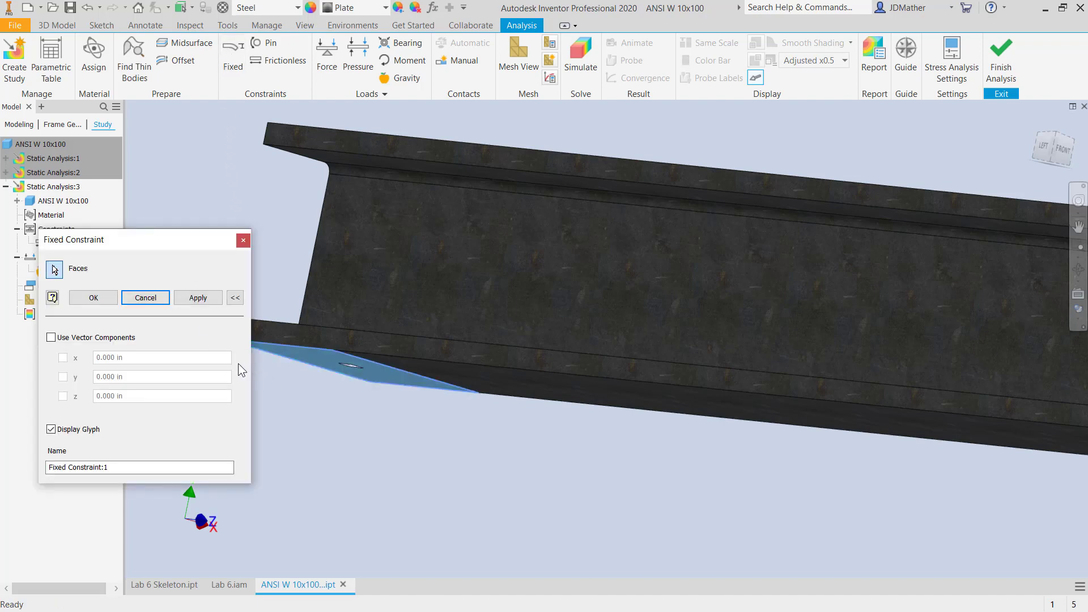
click(93, 298)
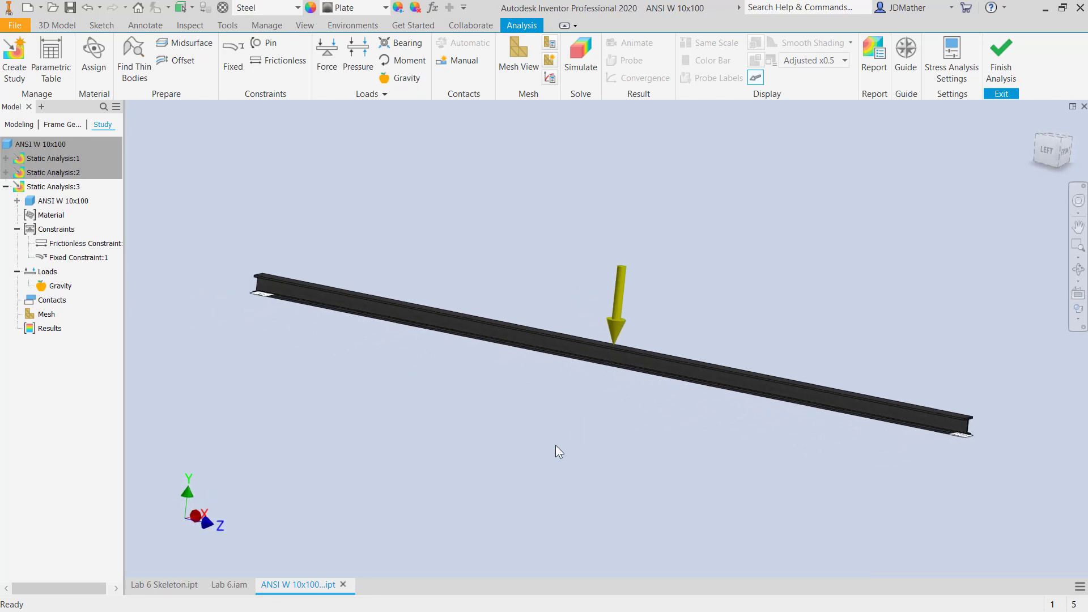
- Run the Static Analysis:3 simulation and display its Displacement result
click(576, 57)
click(371, 282)
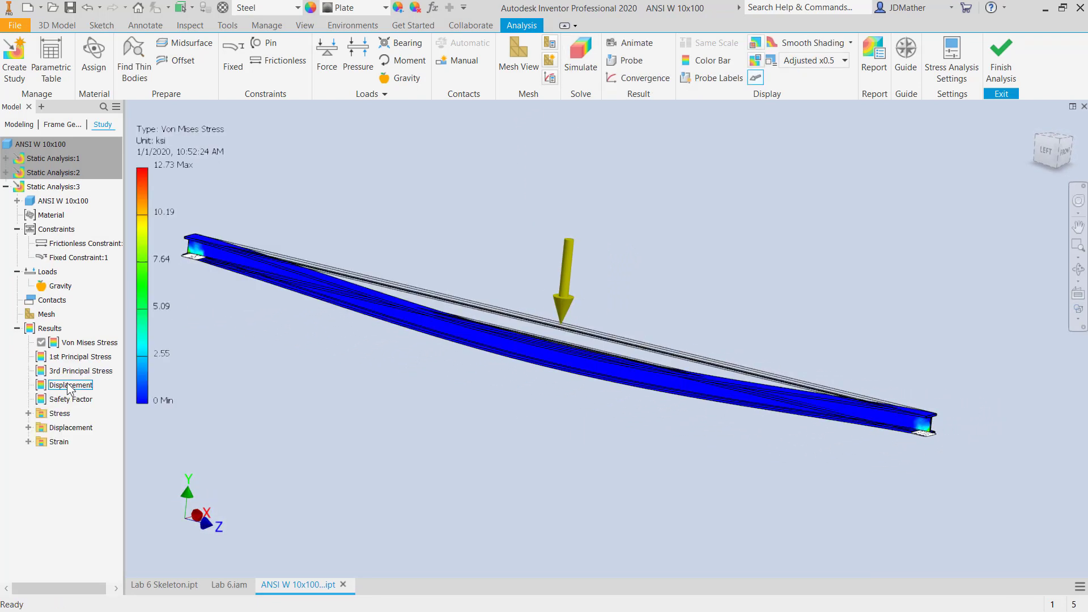
double_click(67, 385)
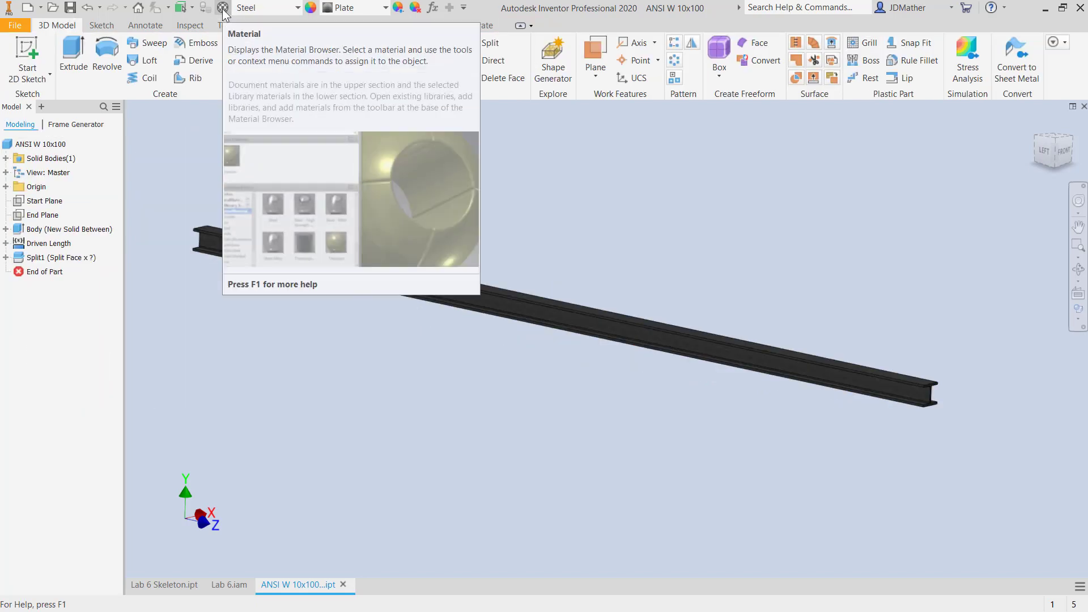
- Examine the mechanical and strength properties of the Steel material assigned to the beam
click(222, 9)
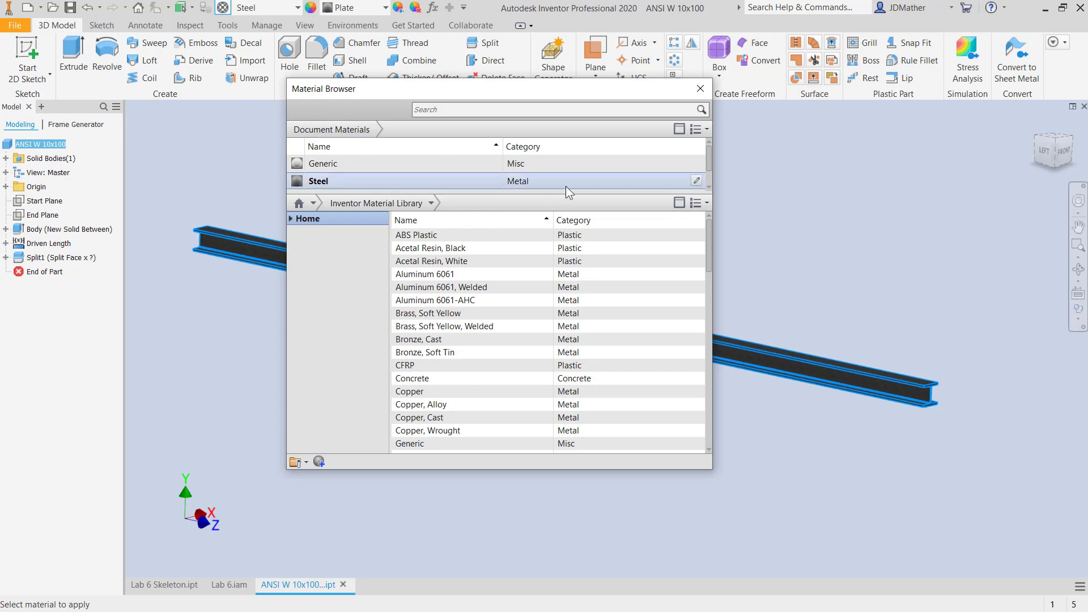
click(696, 180)
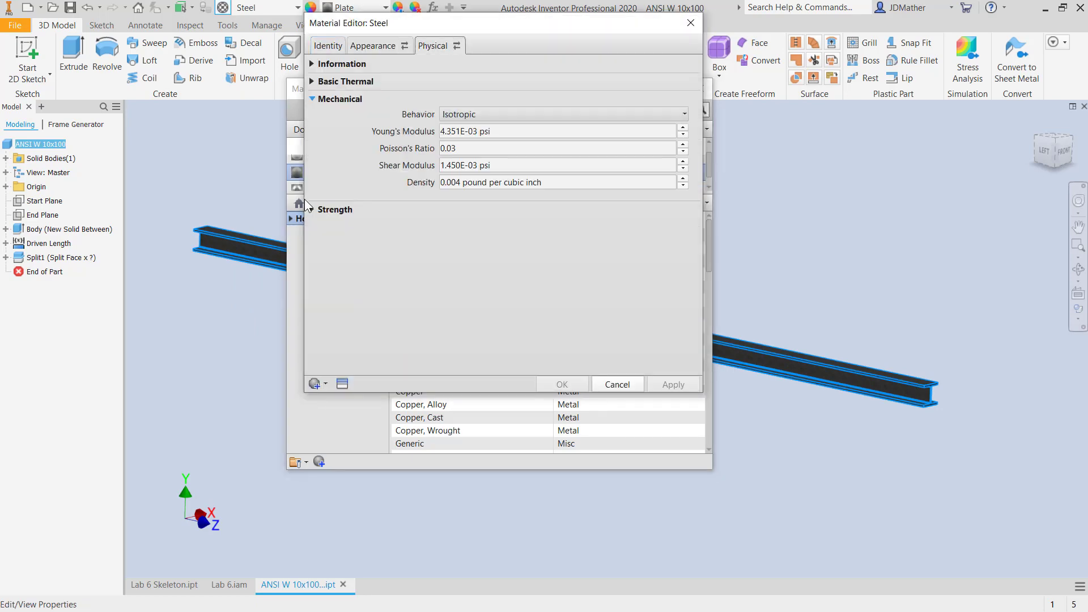
click(312, 210)
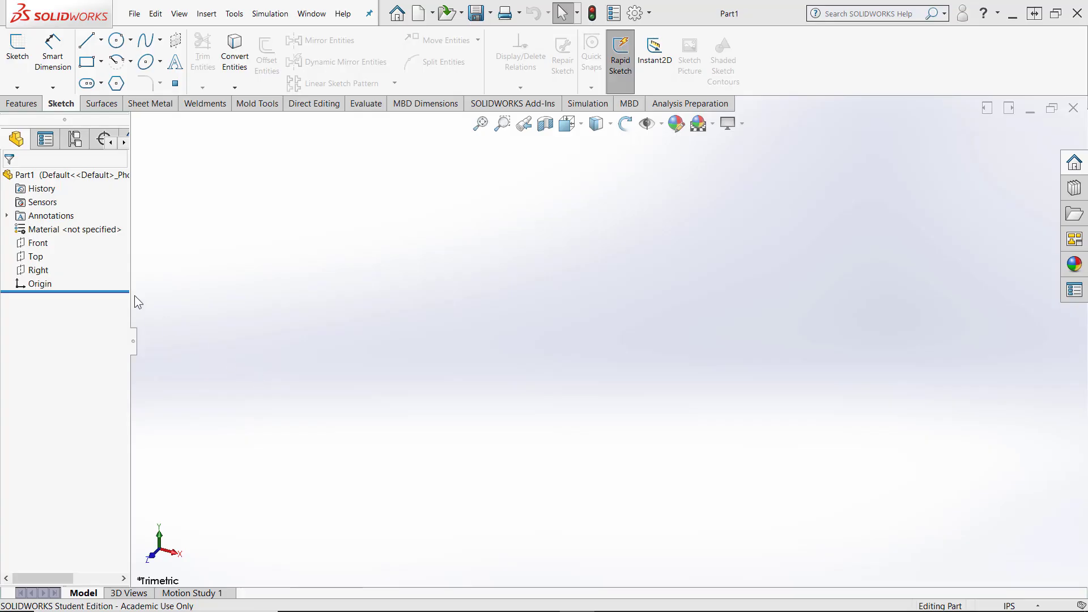
- Switch to SOLIDWORKS and sketch a horizontal line about 3.44 in long from the origin on the Front plane
click(32, 248)
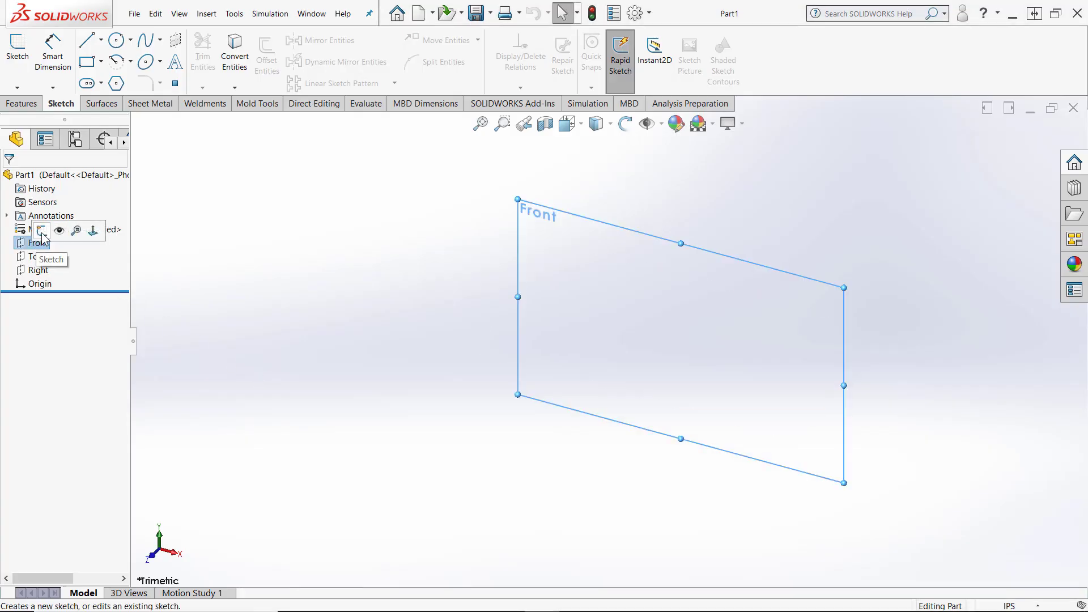
click(42, 231)
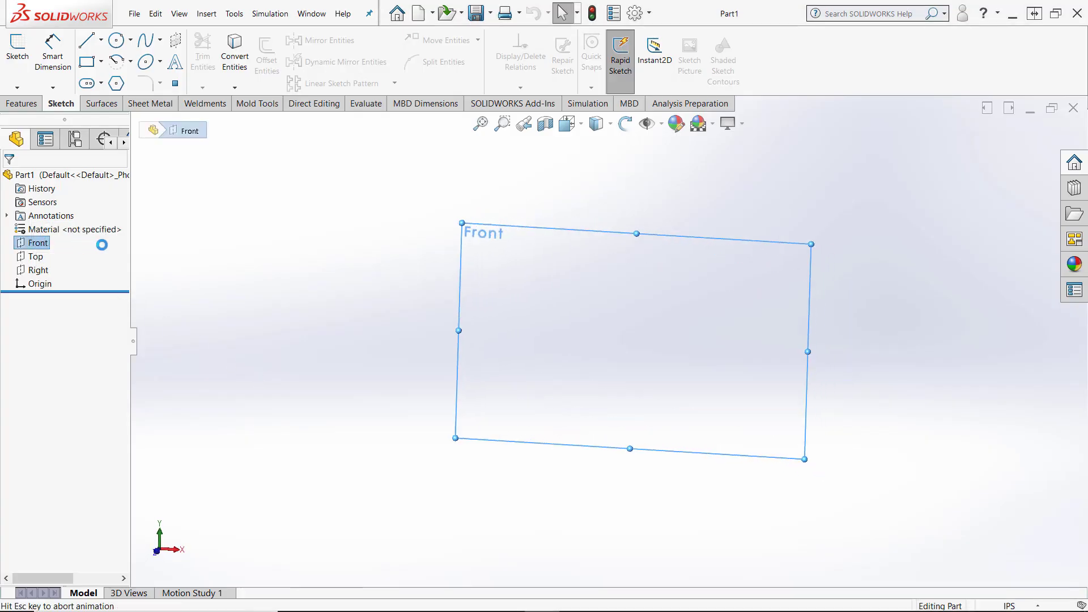
click(86, 40)
drag(609, 341, 796, 341)
right_click(796, 341)
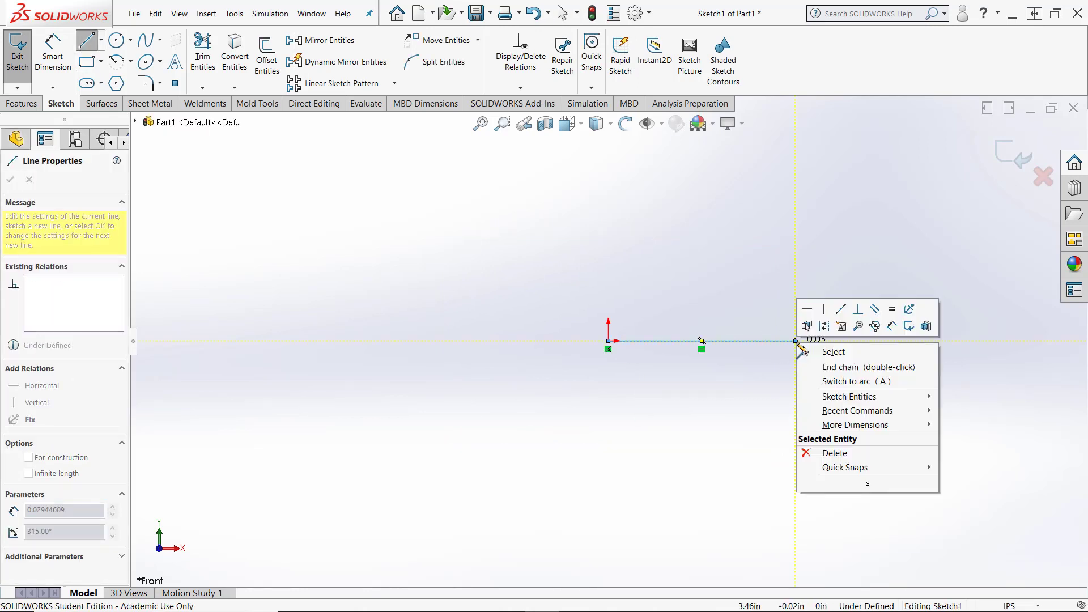
right_click(786, 236)
right_click(854, 441)
click(873, 451)
- Dimension the horizontal sketch line to a length of 480 in
right_drag(868, 424, 854, 240)
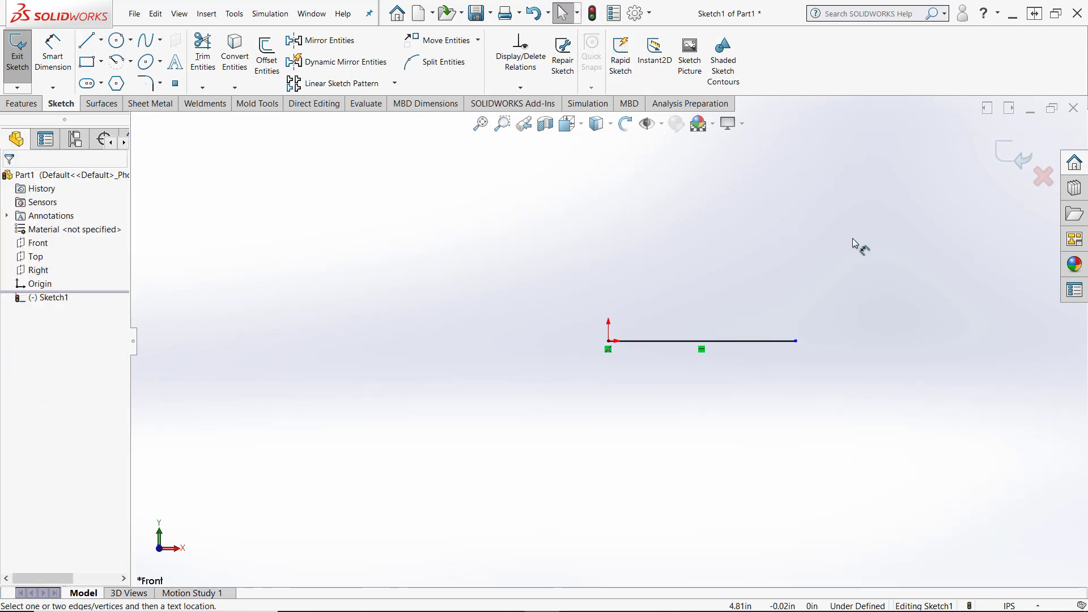
click(724, 347)
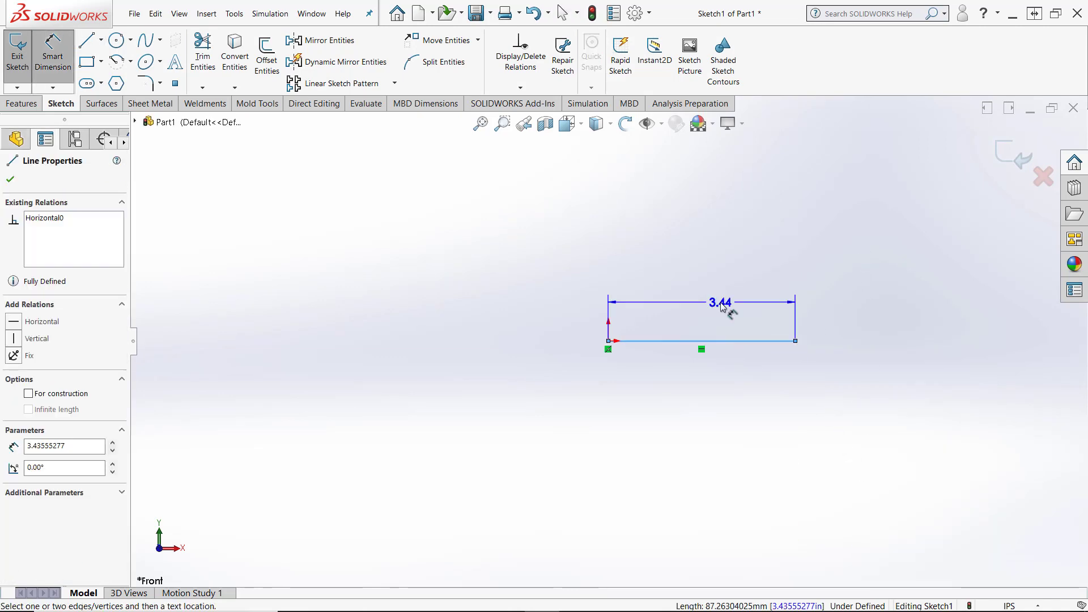
click(721, 306)
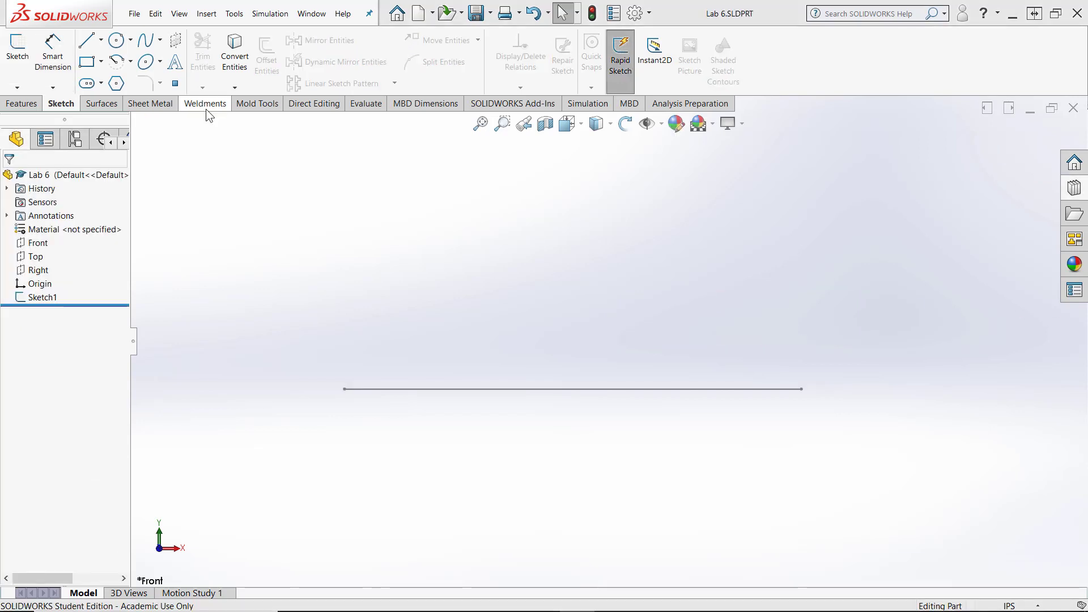
- Start a weldment structural member using the ansi inch standard and the W Section profile type
right_click(247, 103)
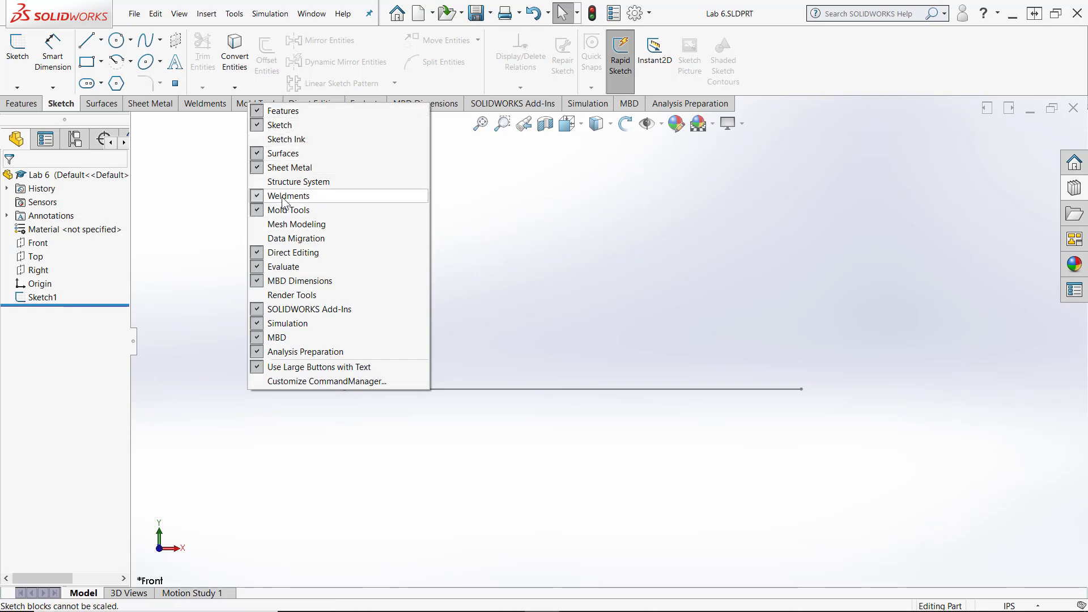
click(205, 103)
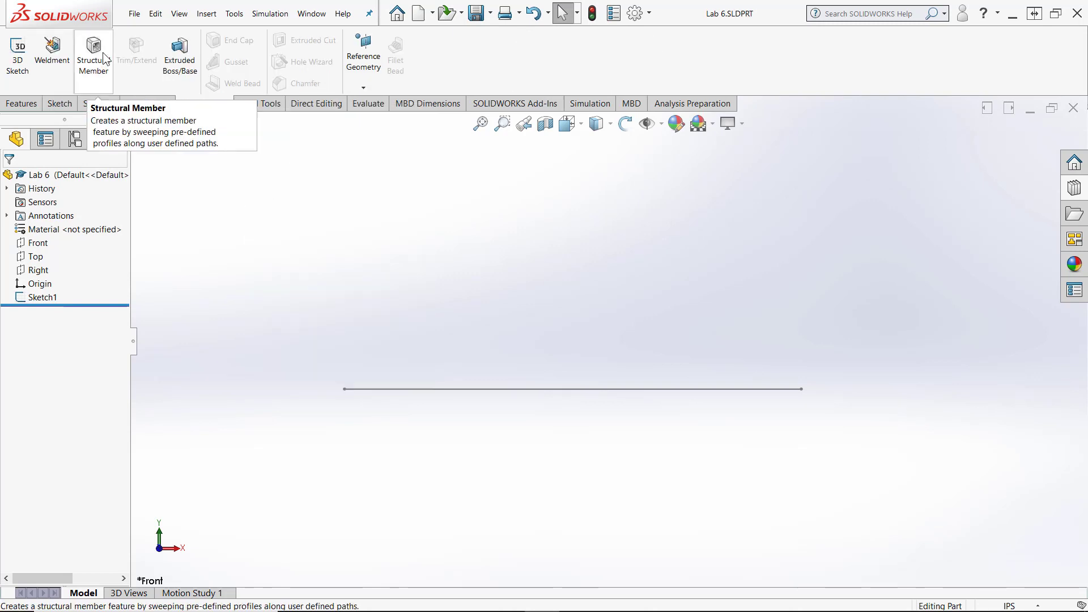
click(94, 54)
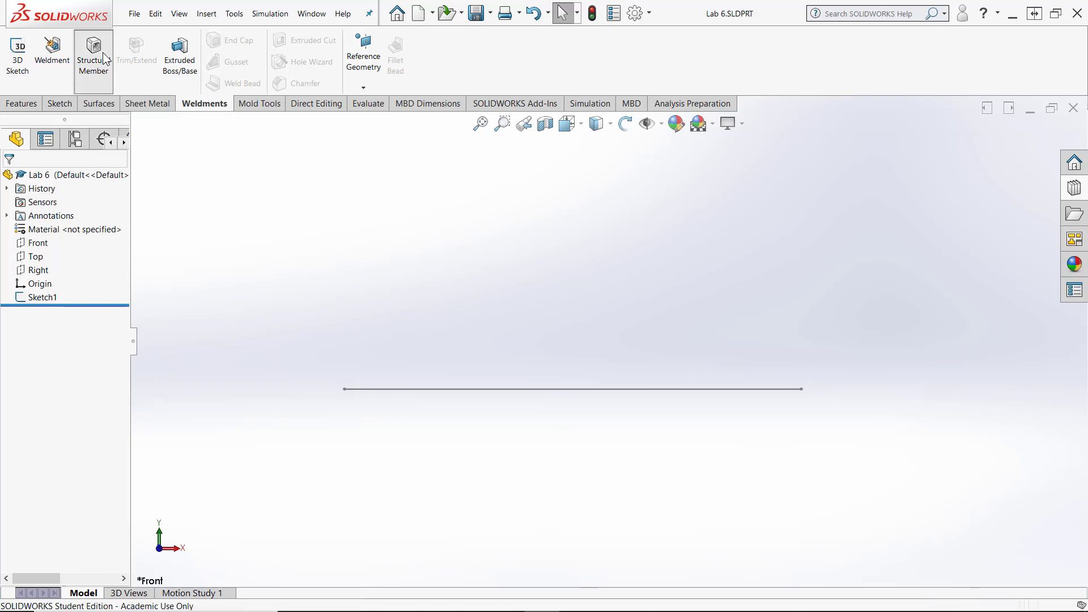
click(92, 275)
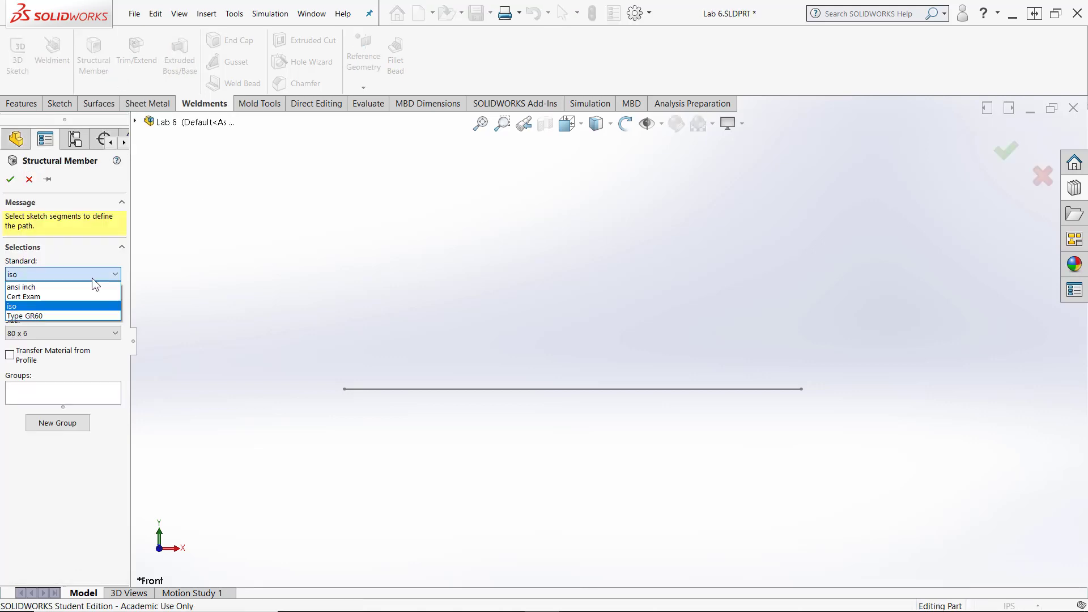
click(63, 287)
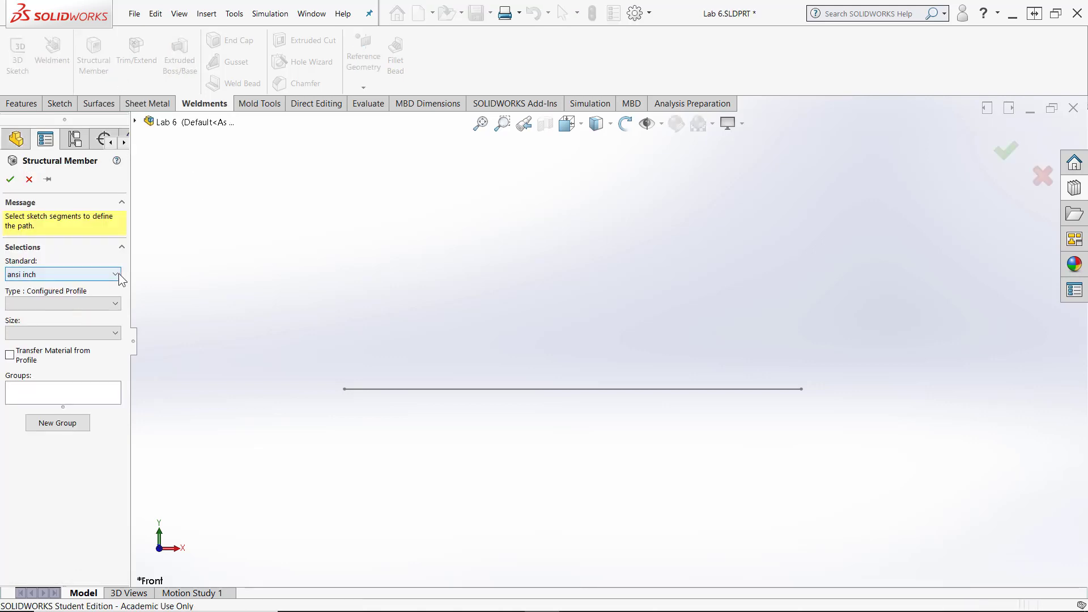
click(115, 303)
scroll(114, 364, down, 1)
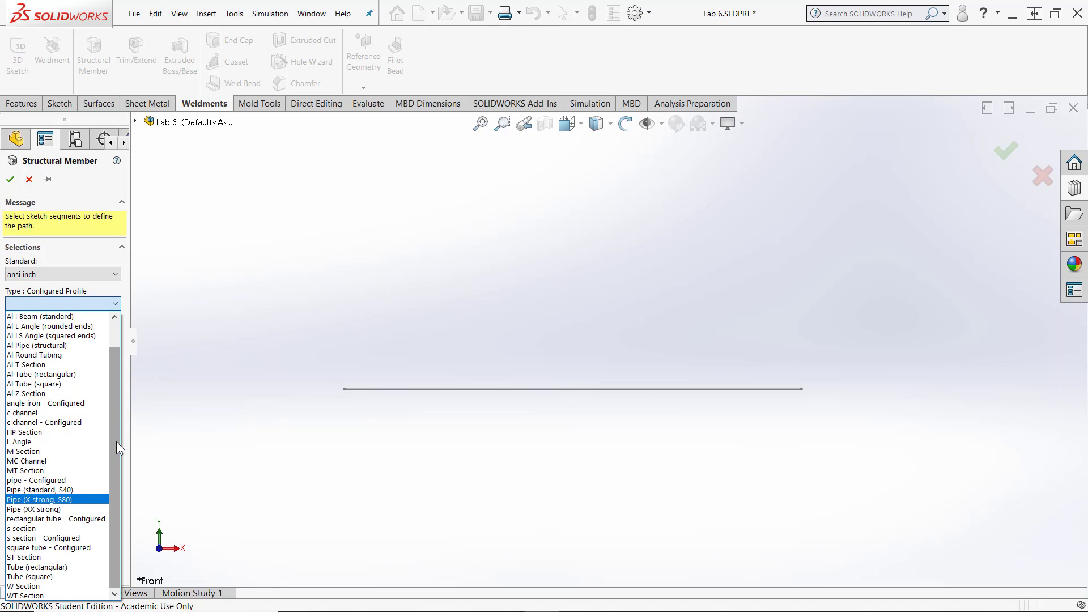
click(30, 587)
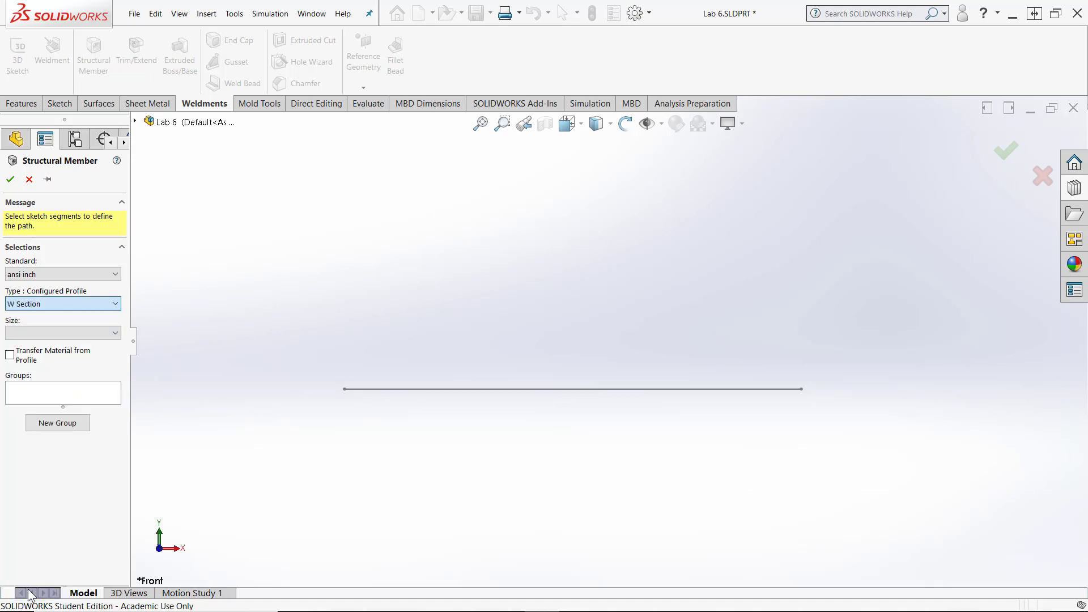
- Set the profile size to W10x100 and create the structural member along the sketched line
click(52, 340)
scroll(58, 327, down, 3)
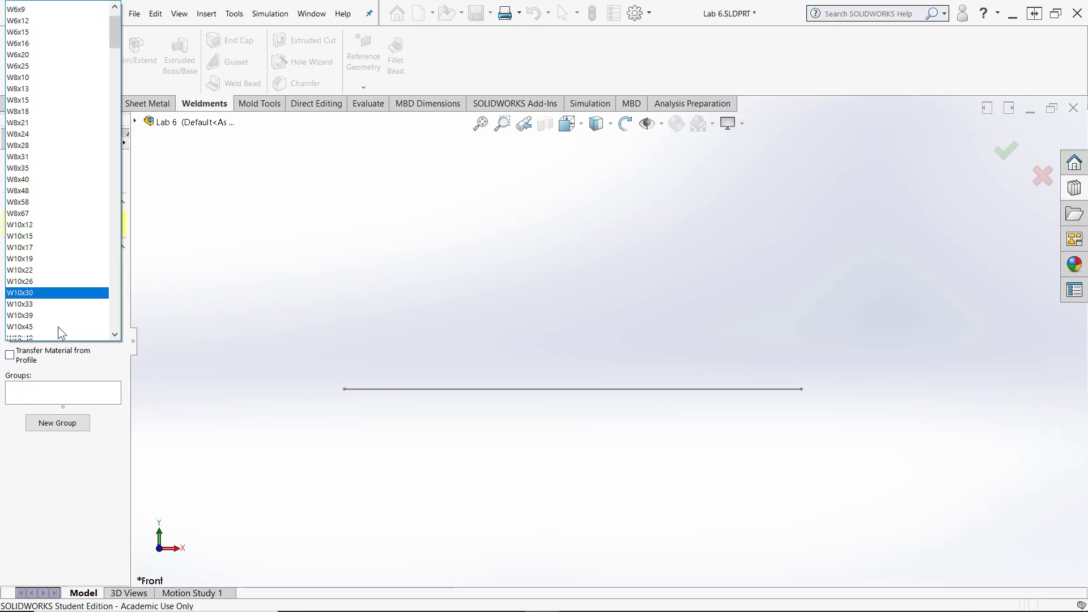
click(57, 334)
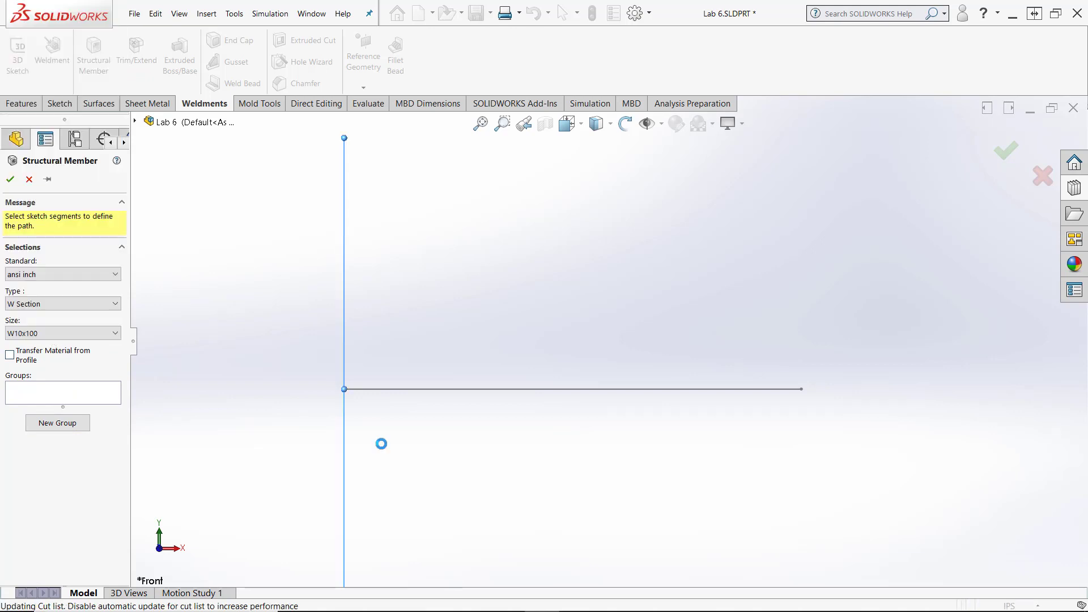
click(10, 179)
- Hide Sketch1, the path line running along the beam
mouse_move(714, 463)
middle_down()
mouse_move(688, 427)
mouse_move(589, 404)
mouse_move(611, 374)
mouse_move(595, 351)
middle_up()
scroll(589, 404, down, 5)
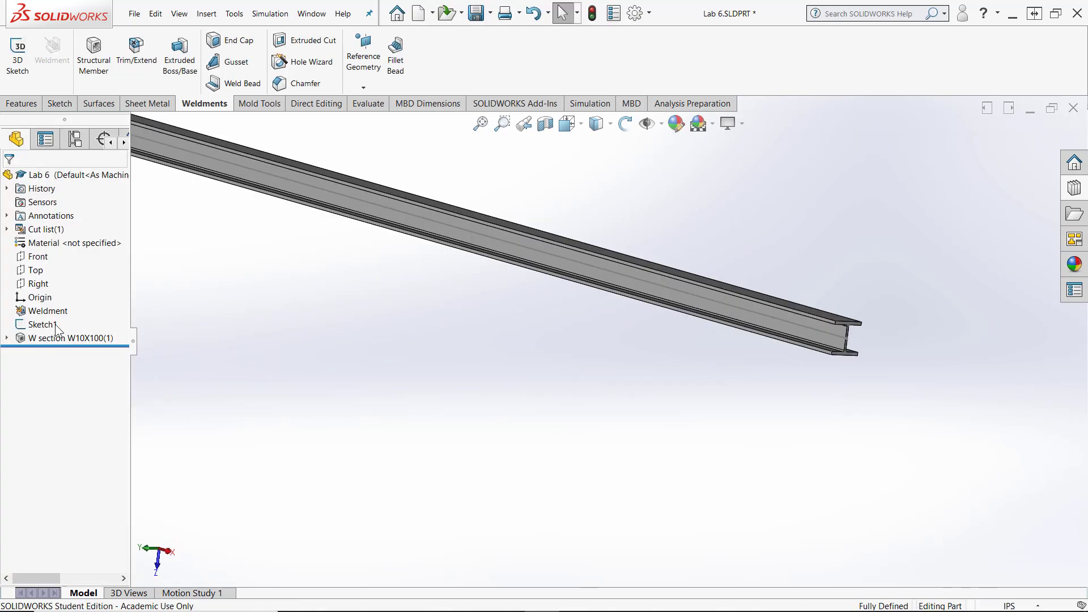
click(39, 323)
right_click(39, 323)
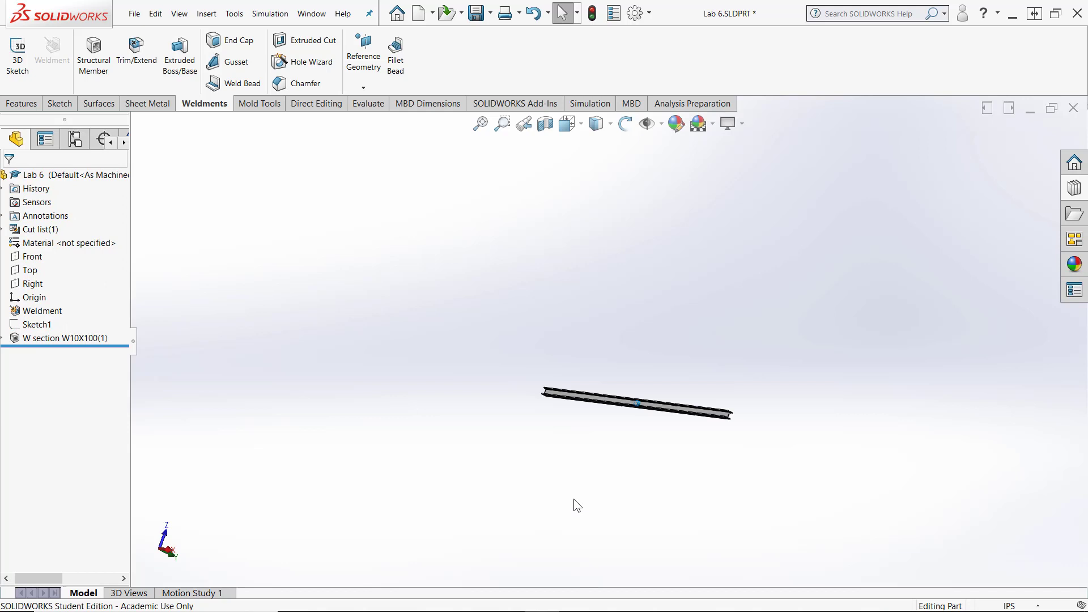
mouse_move(574, 499)
middle_down()
mouse_move(505, 386)
mouse_move(535, 339)
middle_up()
scroll(535, 339, down, 5)
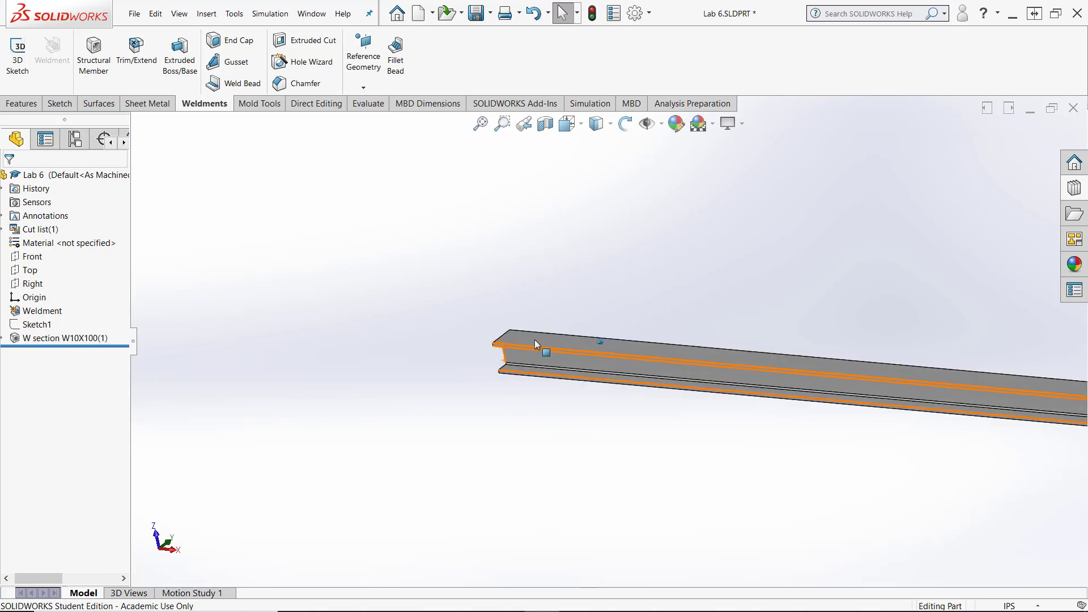
middle_drag(518, 392, 557, 401)
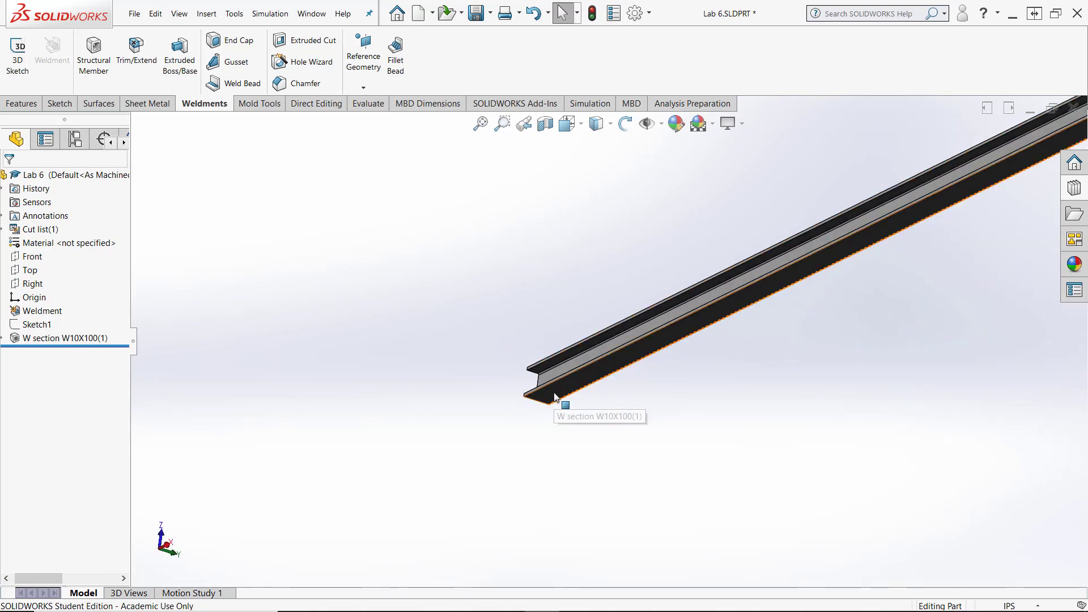
scroll(340, 417, up, 3)
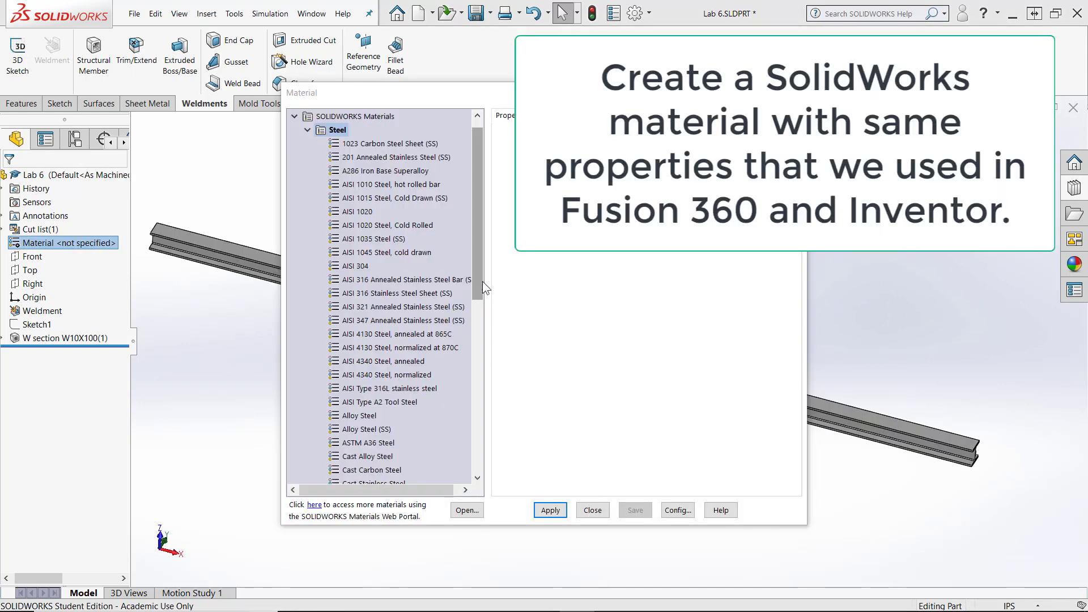
- Open the part's material library and add a category named Autodesk Steels to the personal library containing Inventor SS
drag(475, 277, 437, 478)
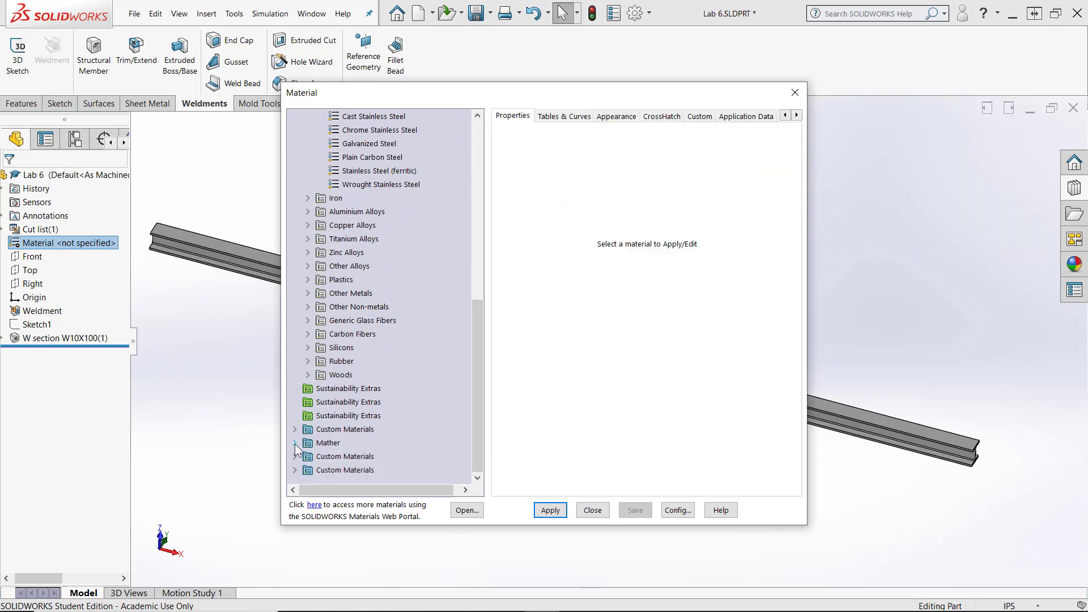
click(296, 443)
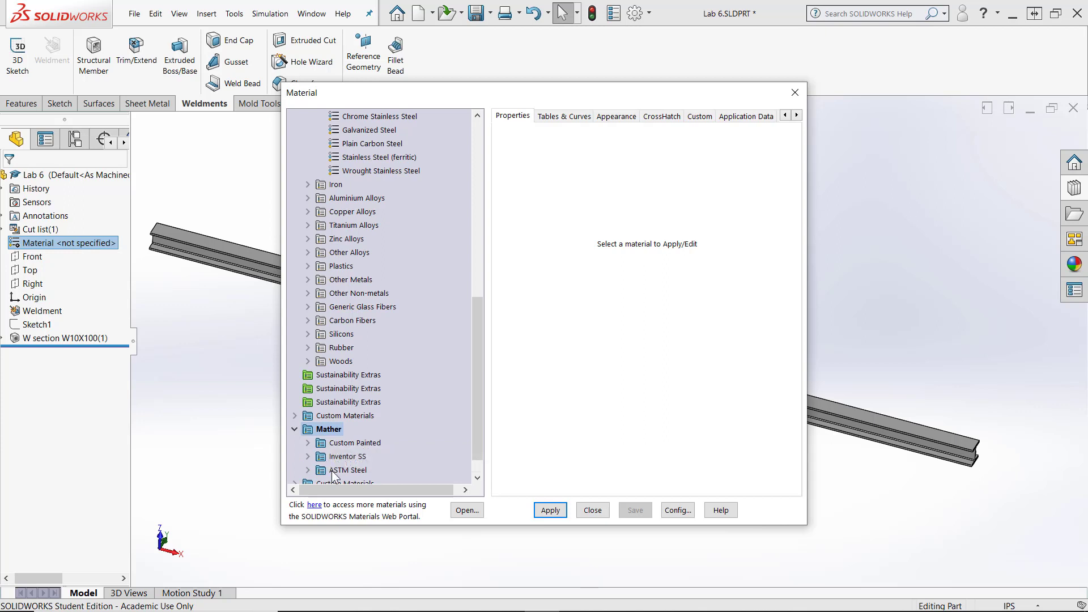
right_click(331, 430)
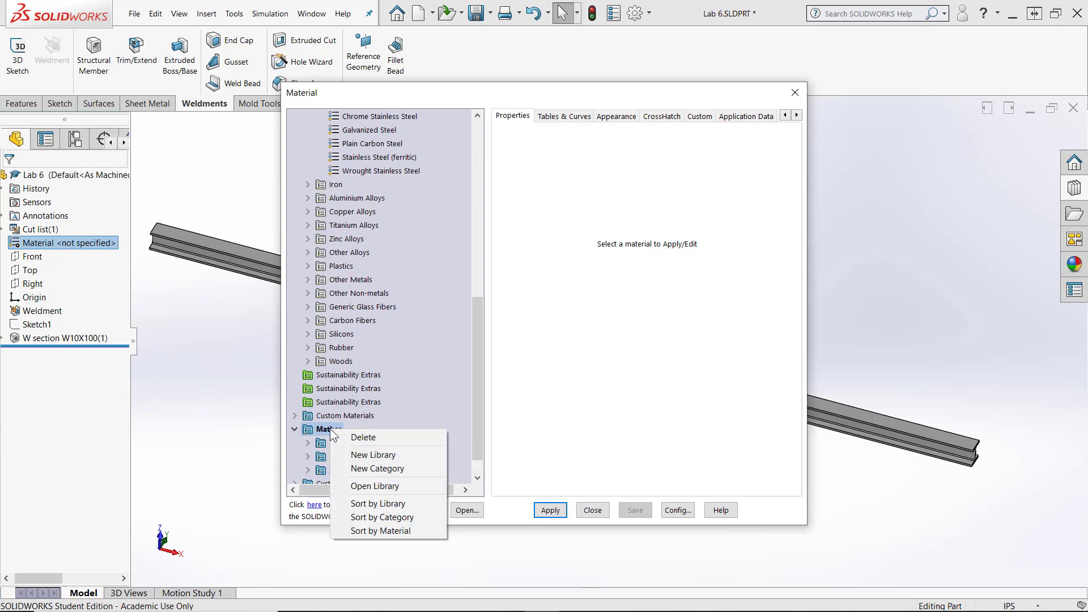
click(373, 469)
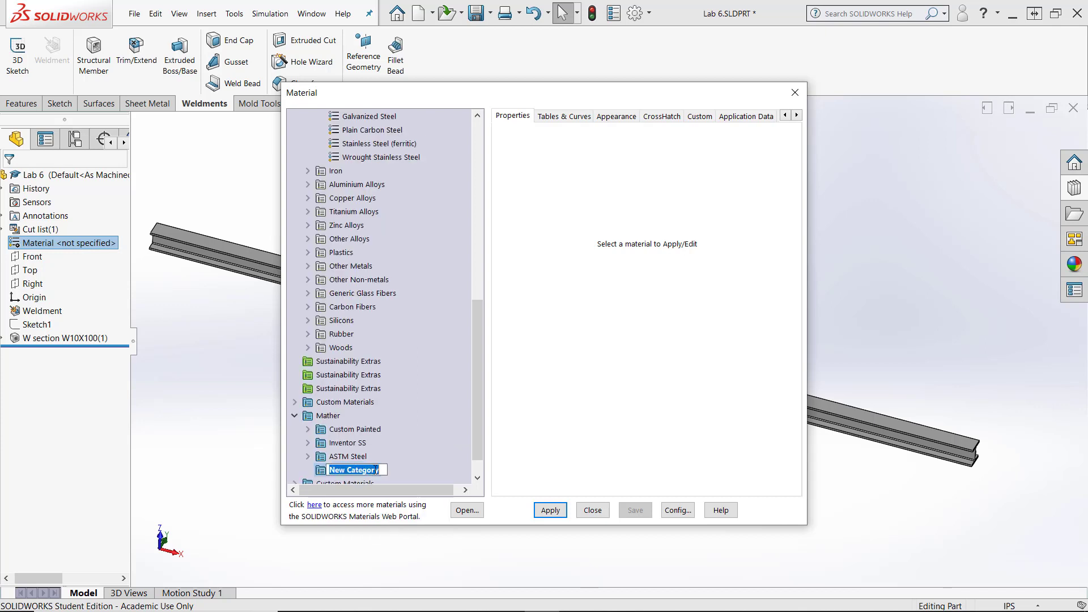
text(Autodesk Steels)
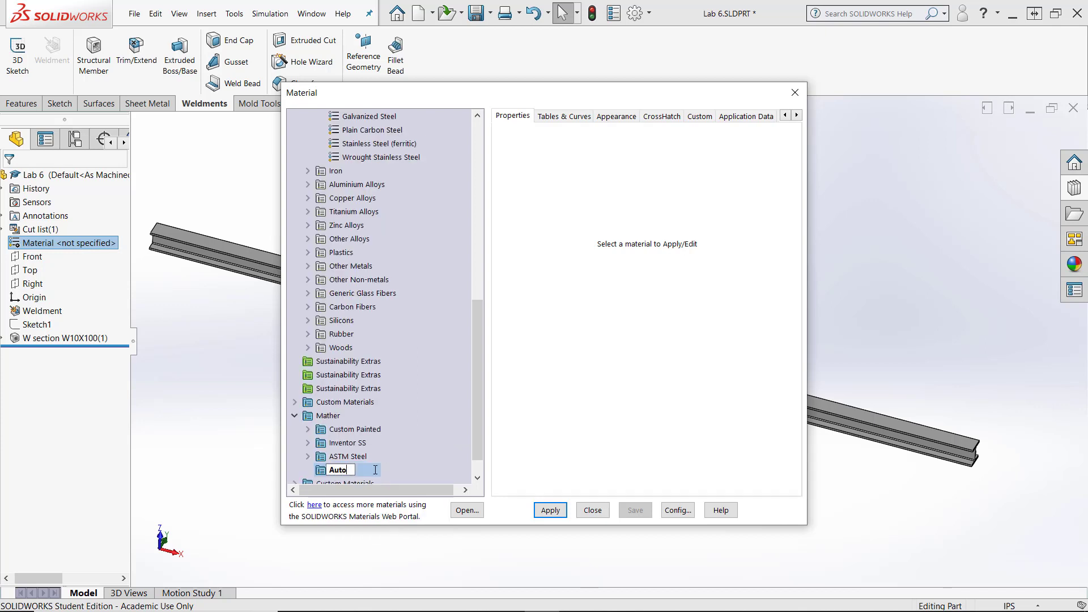
key(Return)
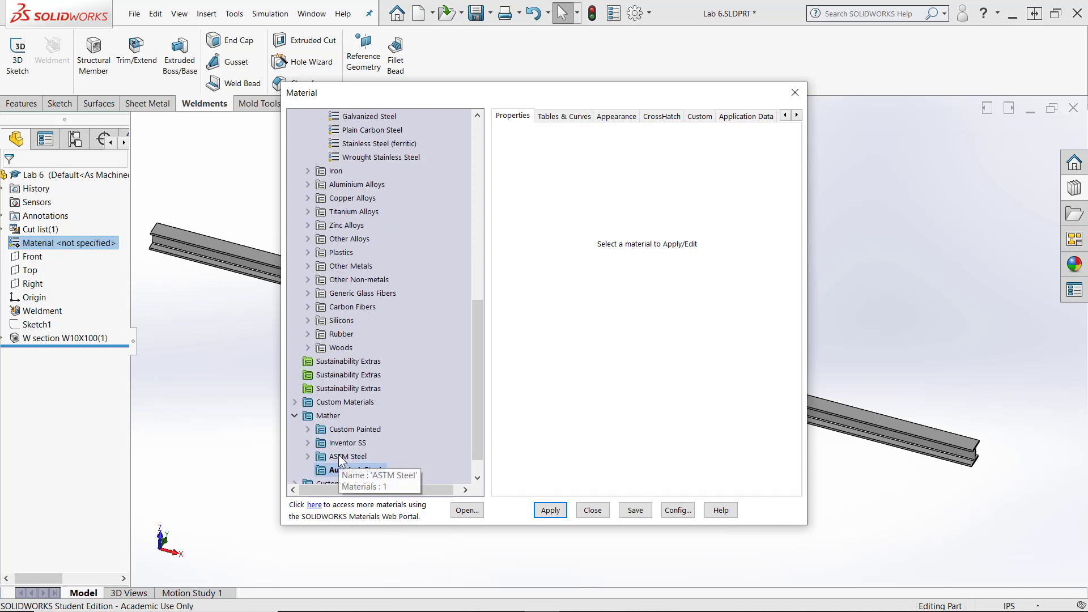
- Copy AISI 1020 from the SOLIDWORKS Materials steel category into the custom Autodesk Steels category
drag(481, 330, 480, 151)
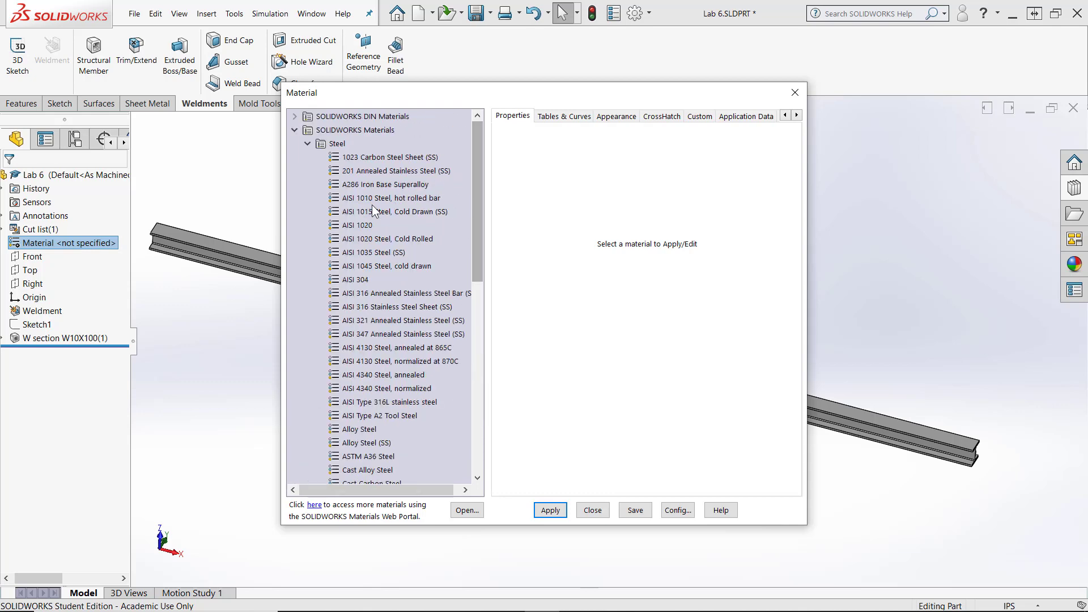
right_click(363, 227)
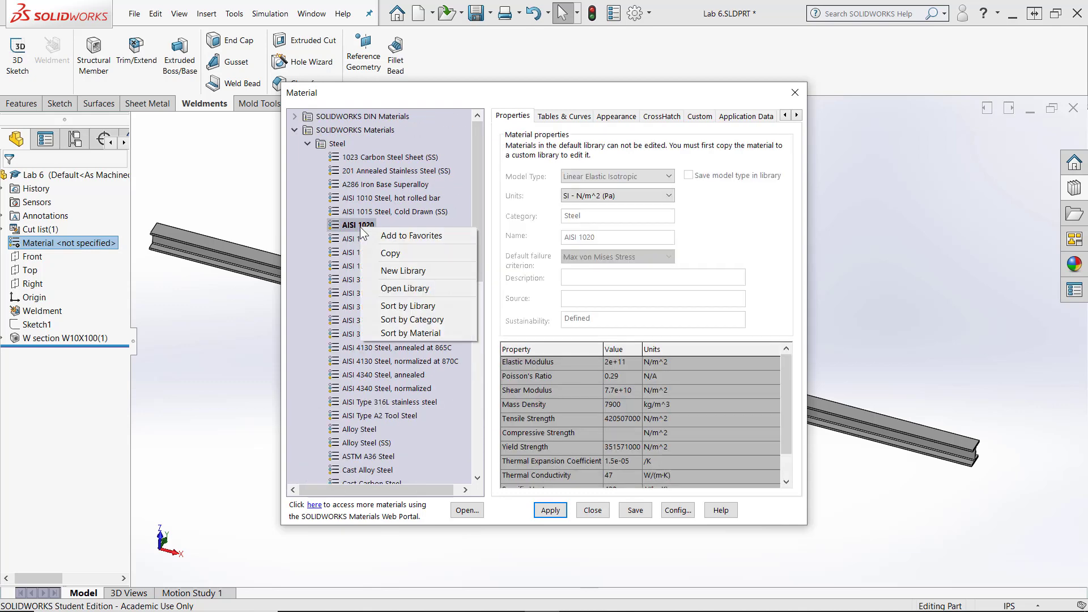
click(389, 254)
drag(479, 277, 480, 468)
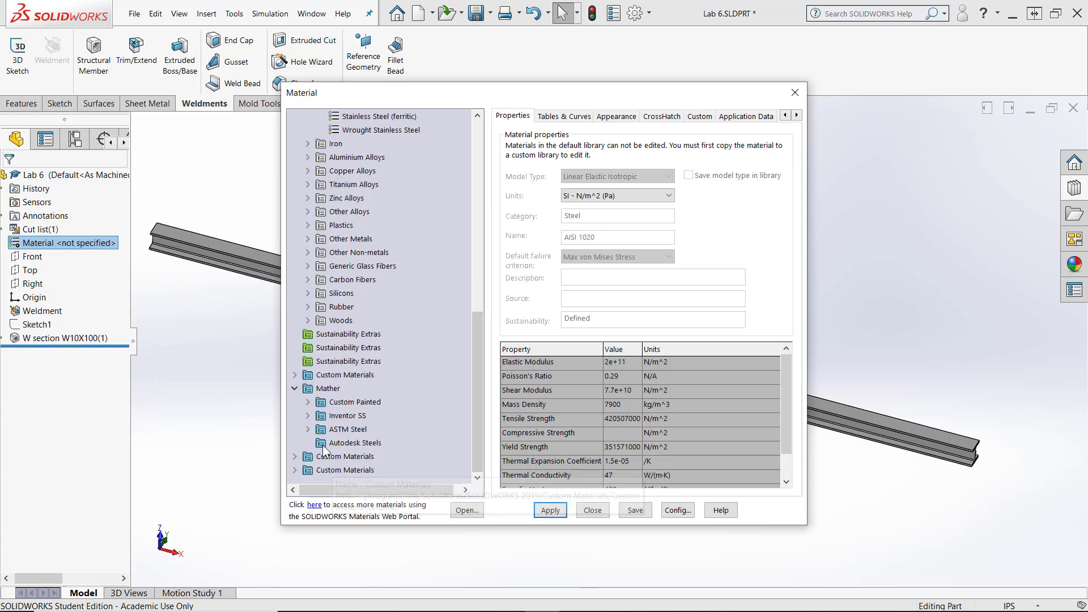
right_click(341, 445)
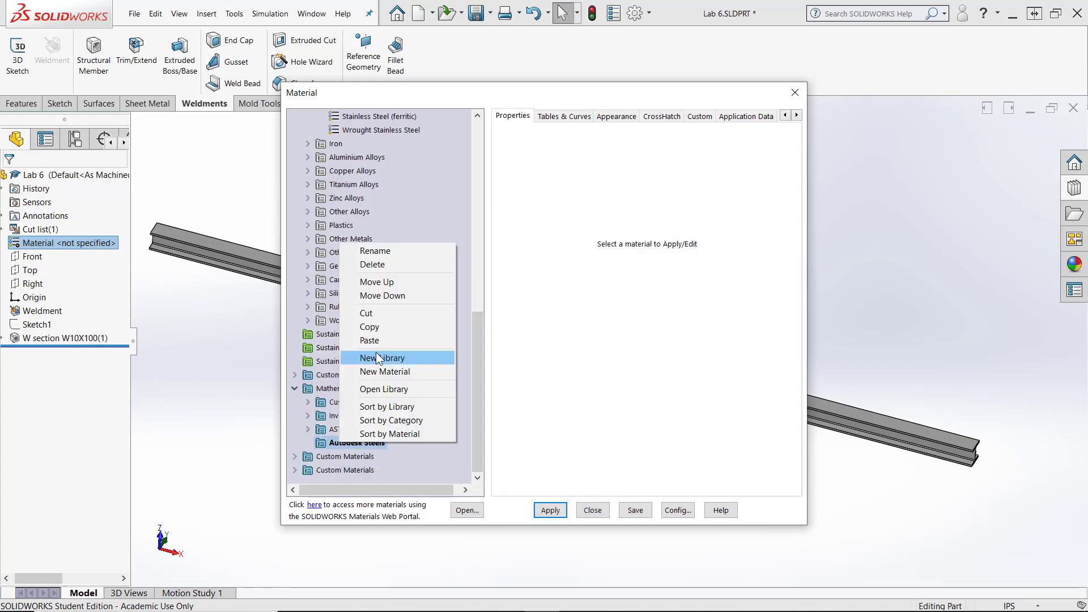
click(377, 340)
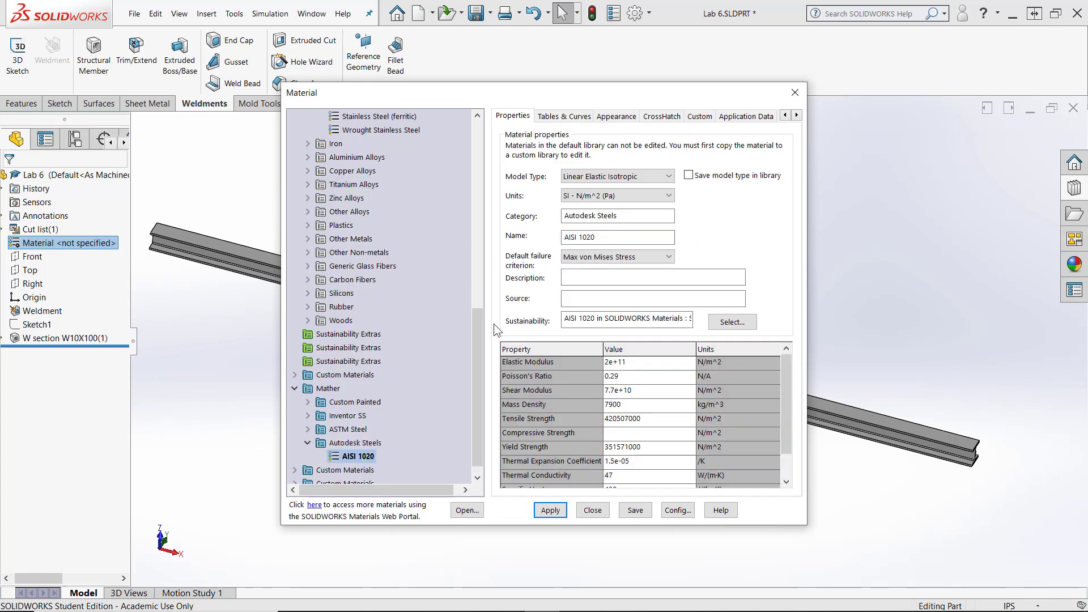
- Rename the copied AISI 1020 material as Autodesk Steel and switch its units to English (IPS)
click(371, 457)
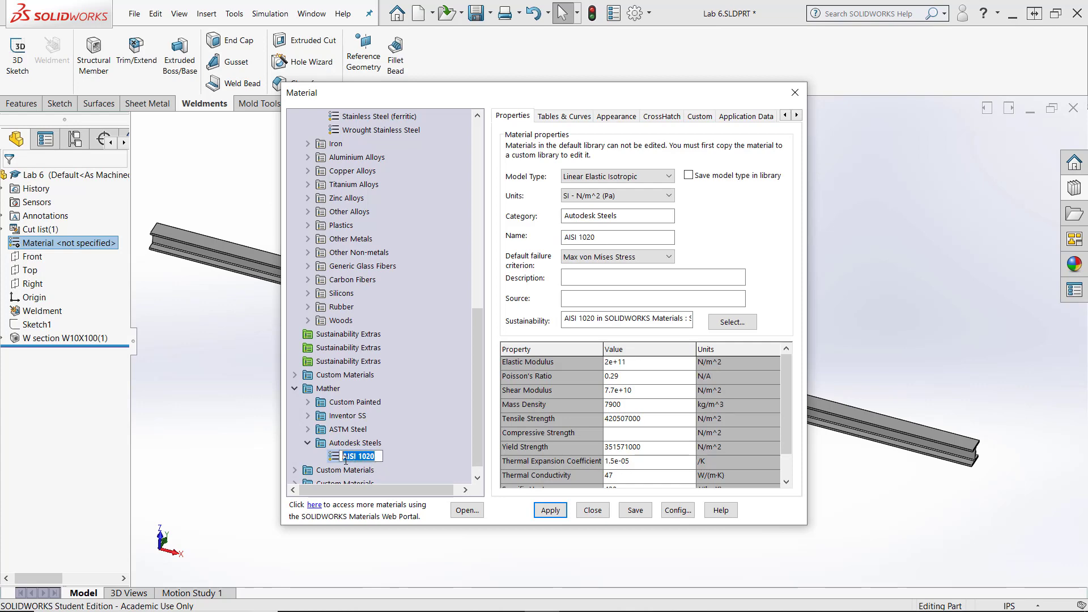
text(Autodesk Steel)
click(431, 424)
click(392, 455)
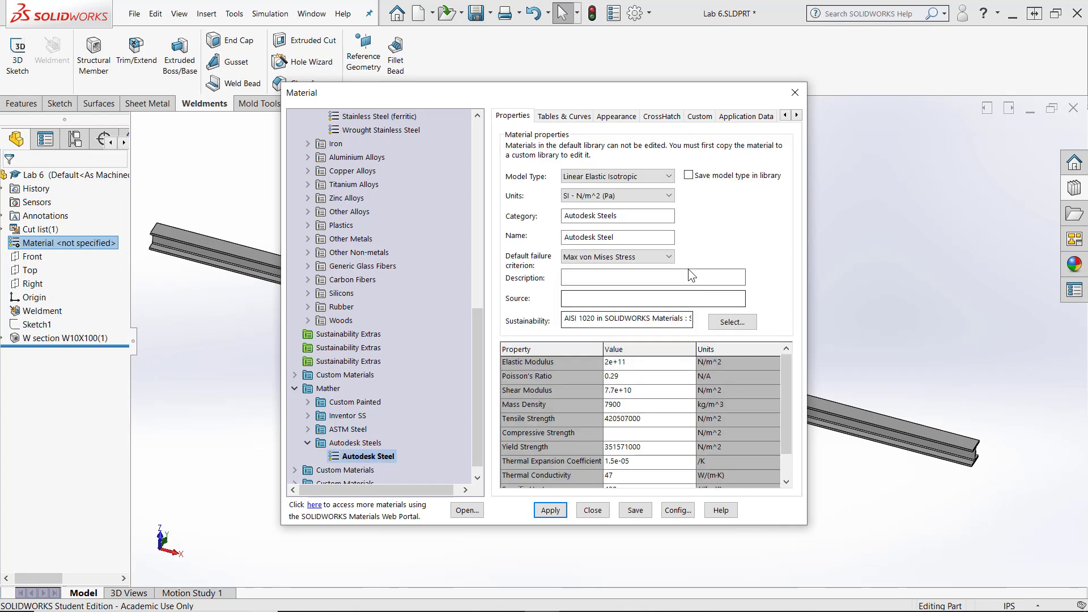
drag(640, 92, 586, 33)
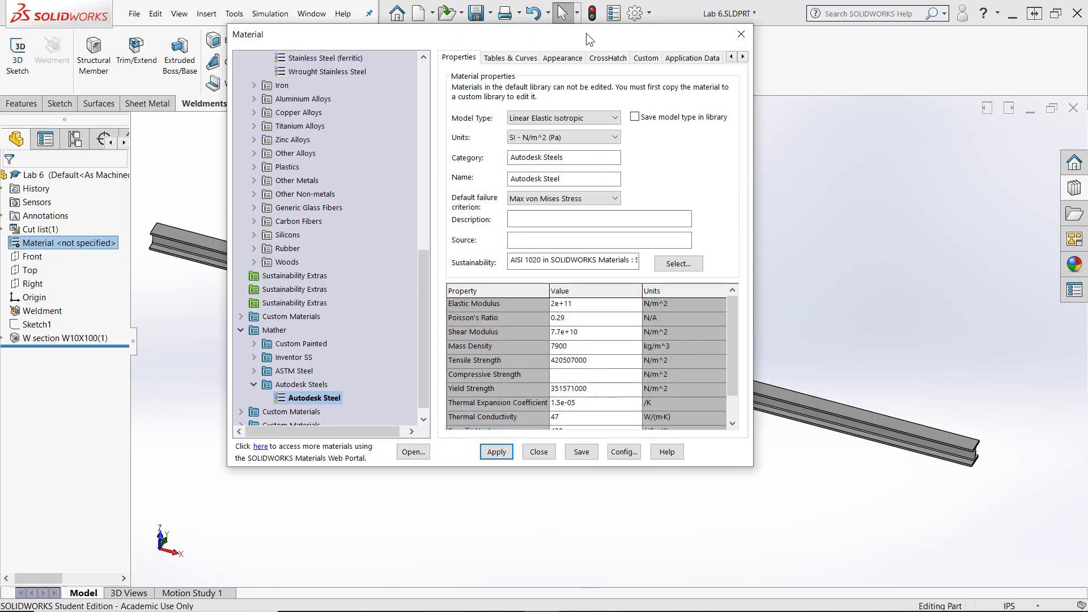
click(600, 137)
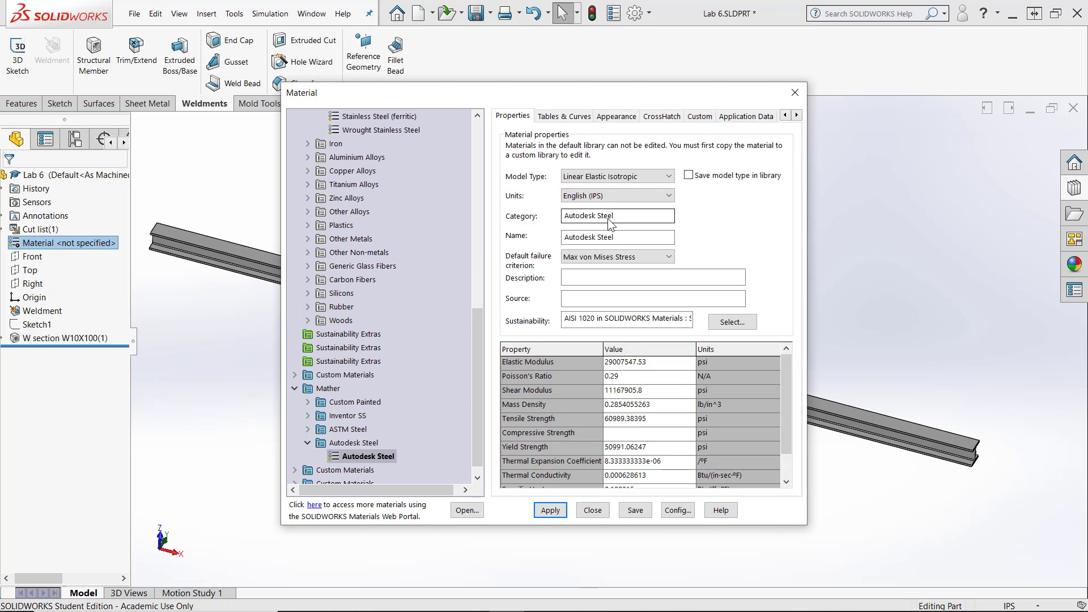
- Set the Autodesk Steel material's elastic modulus to 30460000 psi and its mass density to 0.284 lb/in^3
click(659, 362)
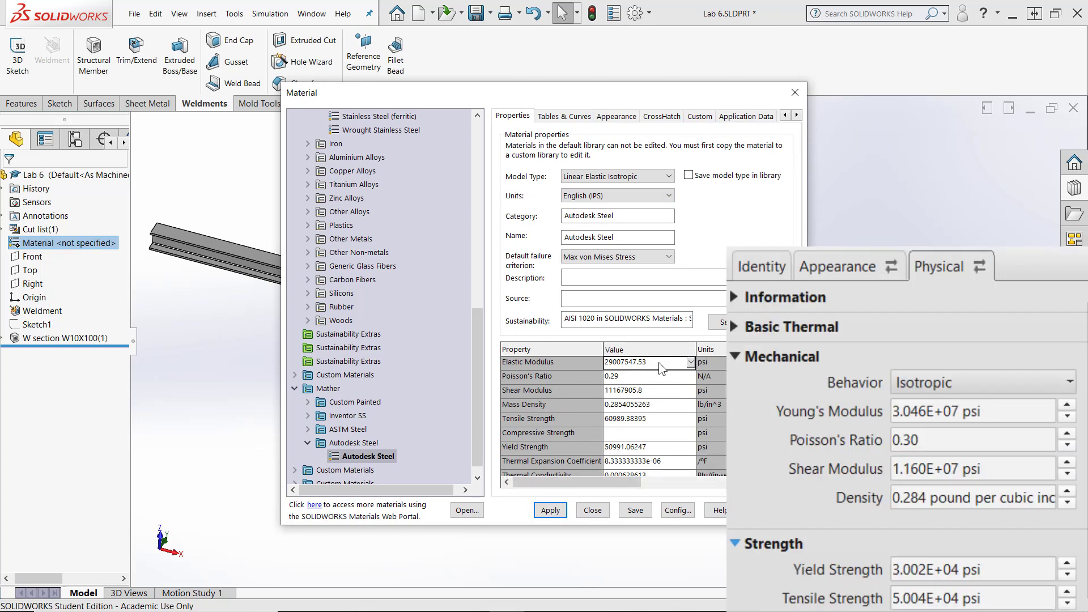
drag(650, 362, 604, 363)
text(30460000)
click(657, 404)
drag(657, 404, 618, 406)
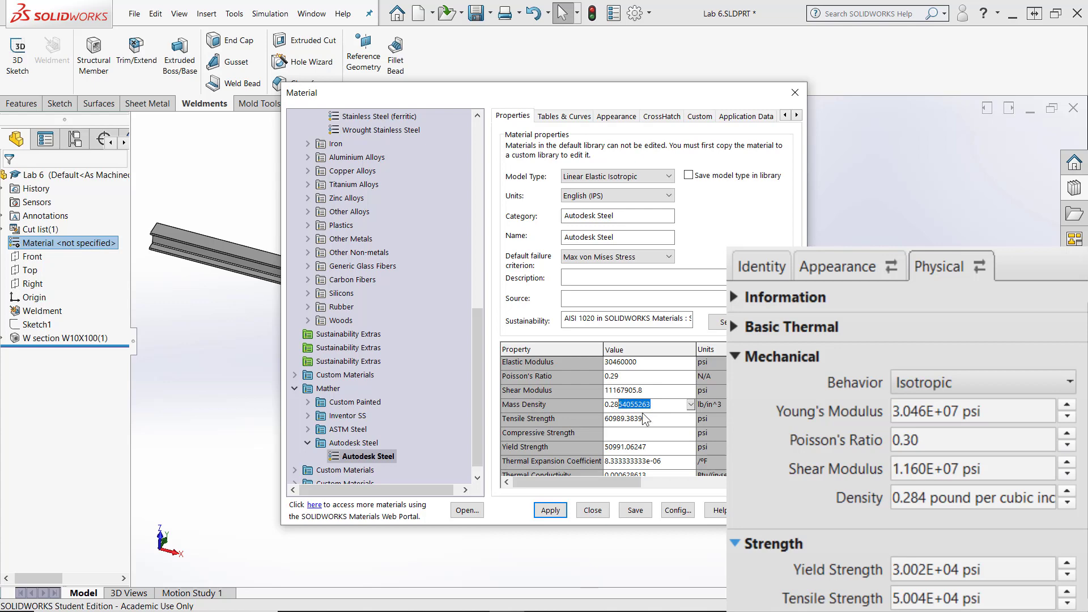
text(4)
- Set the material's yield strength to 30020 psi and tensile strength to 50040 psi, and apply it to the part
click(652, 447)
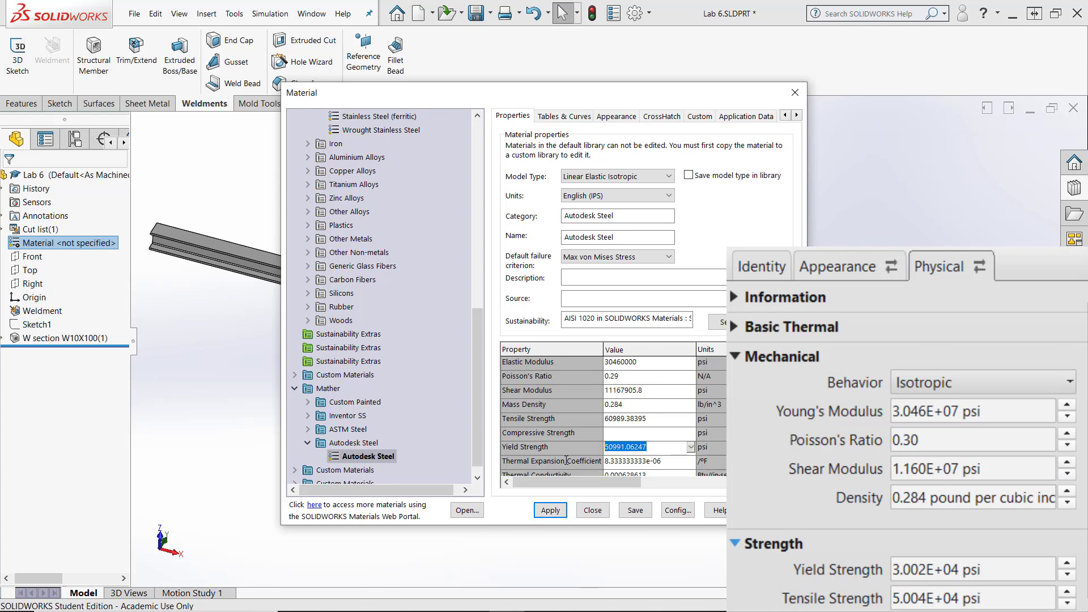
text(30020)
scroll(566, 460, down, 1)
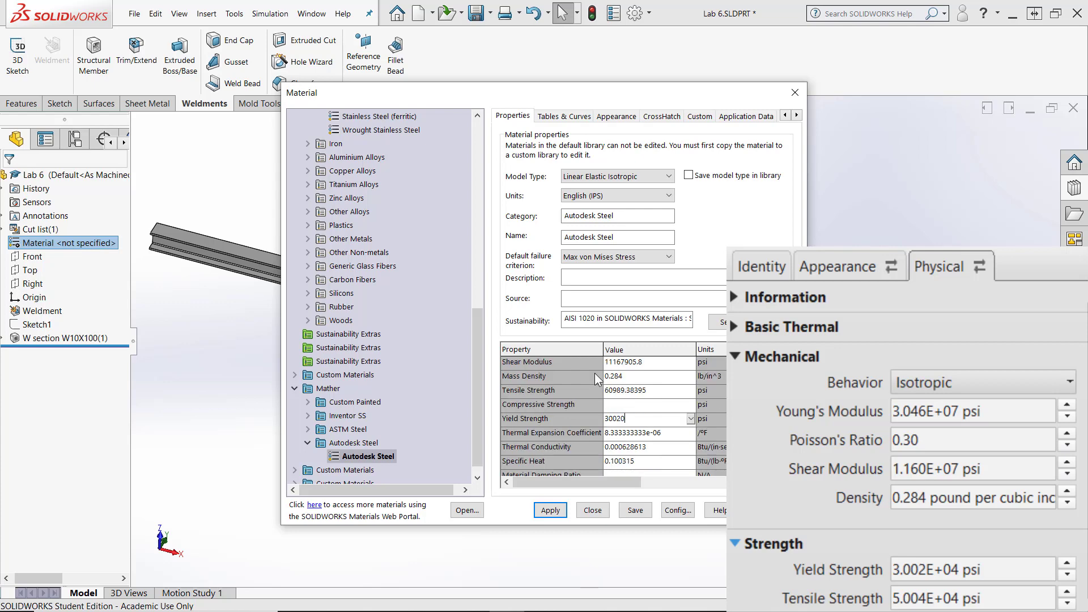
click(623, 378)
click(652, 391)
text(5004)
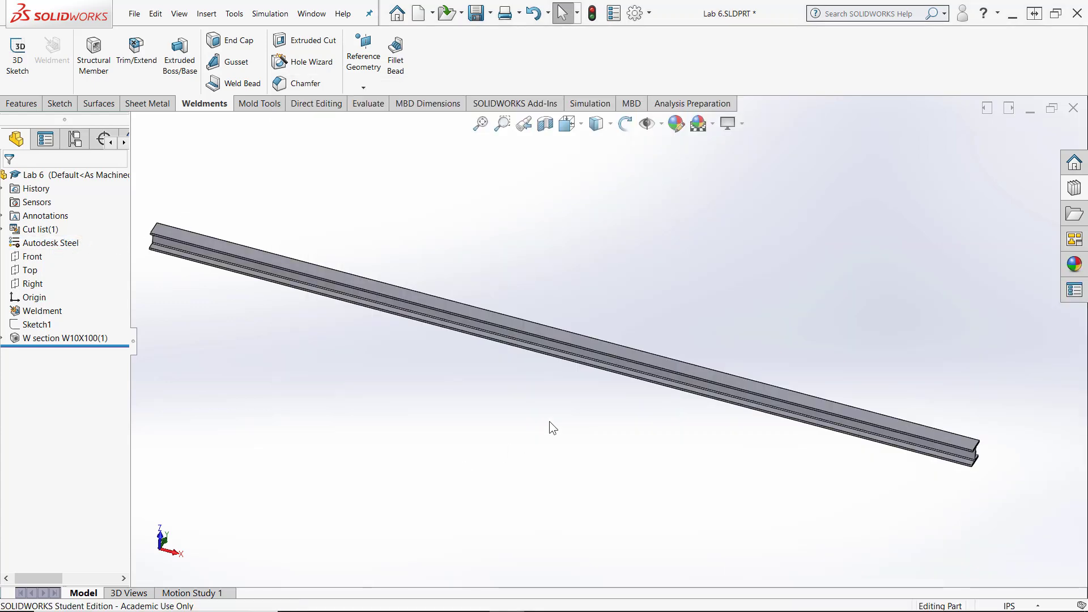
- Save the part and create a static simulation study for the beam
mouse_move(549, 420)
middle_down()
mouse_move(464, 383)
mouse_move(178, 327)
middle_up()
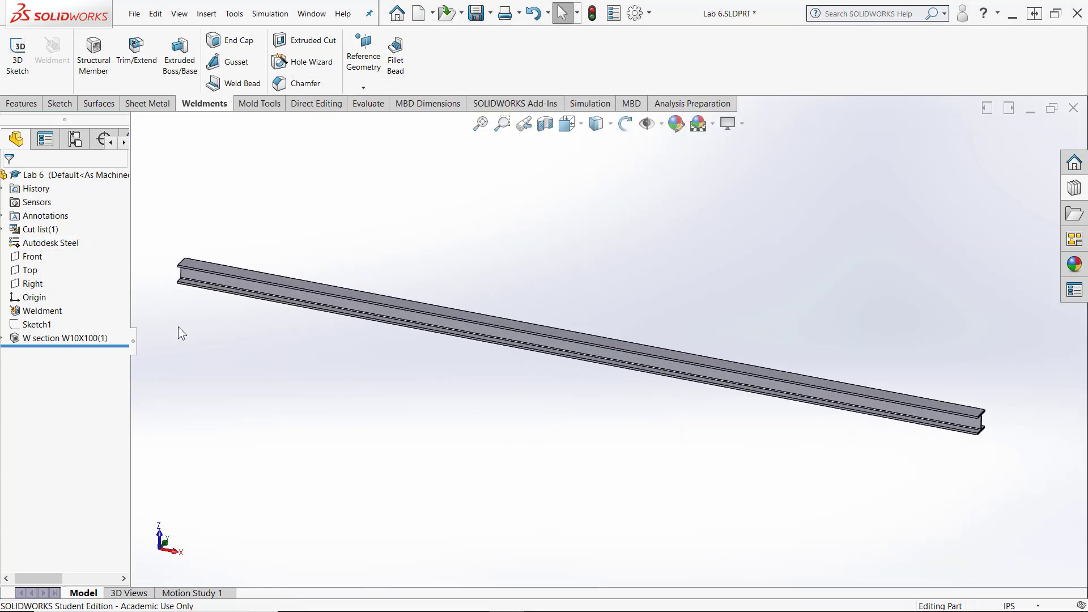
key(ctrl+s)
click(589, 103)
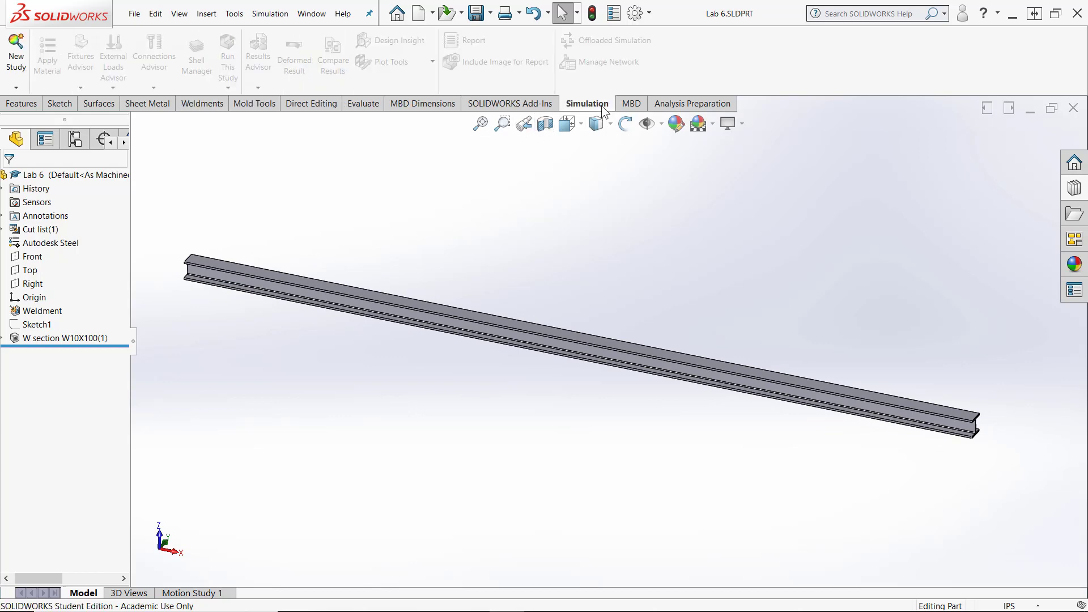
click(16, 54)
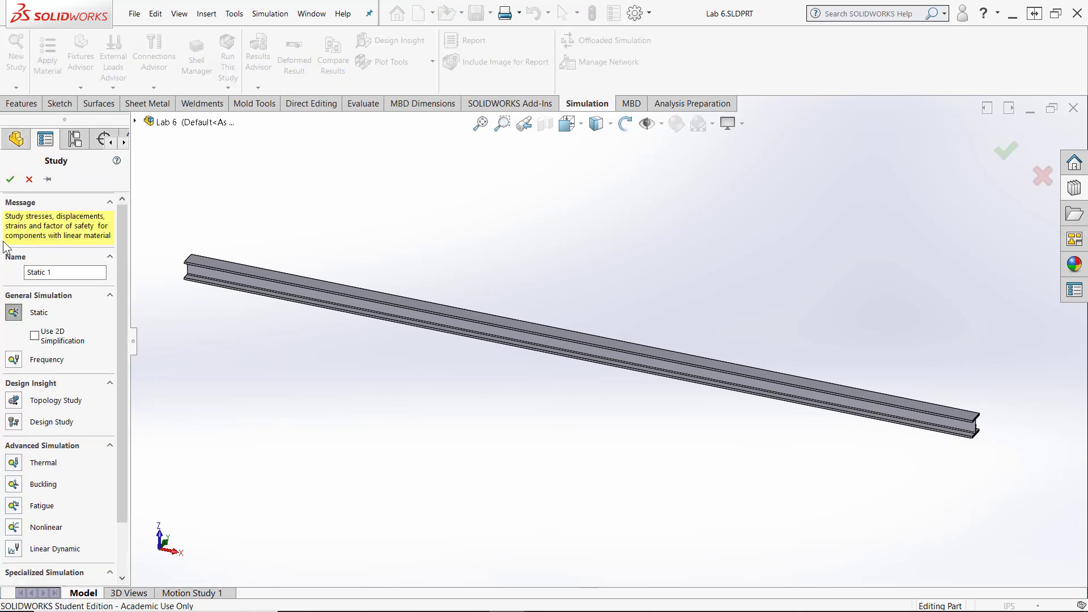
click(10, 179)
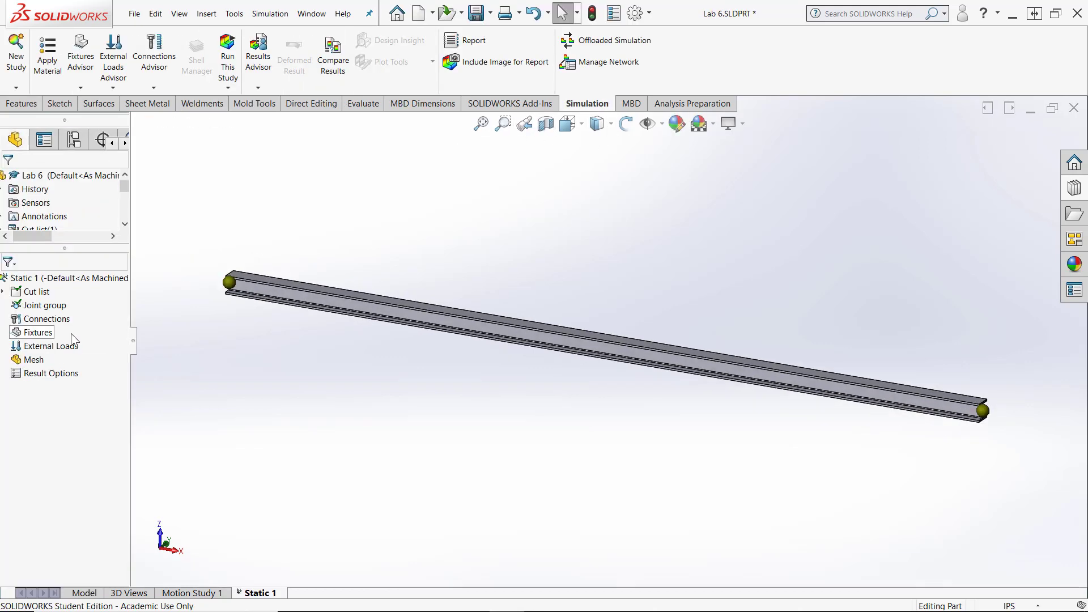
right_click(36, 333)
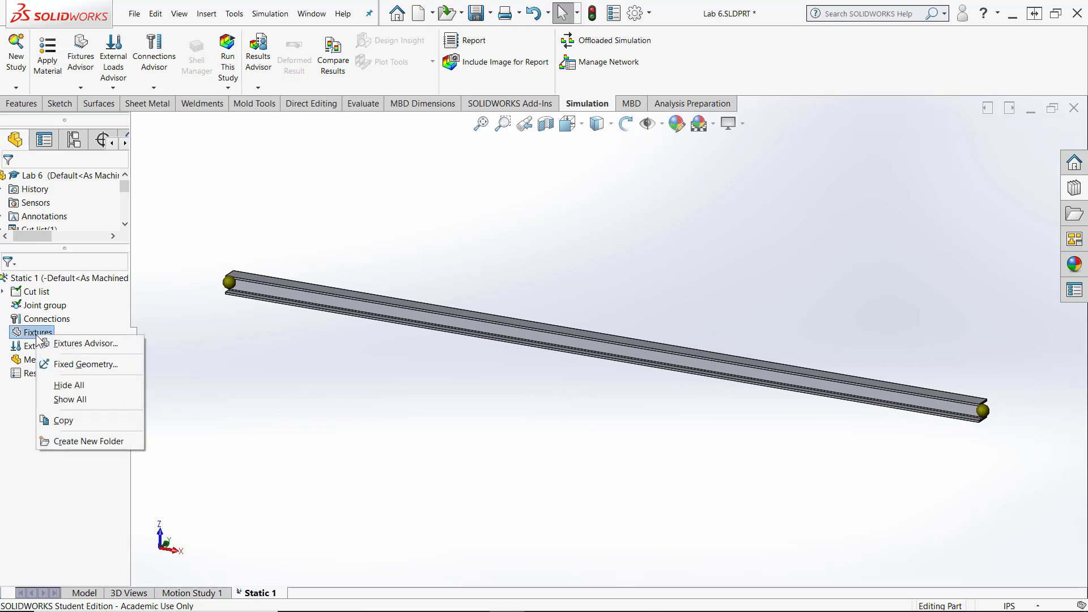
click(73, 365)
scroll(421, 281, down, 5)
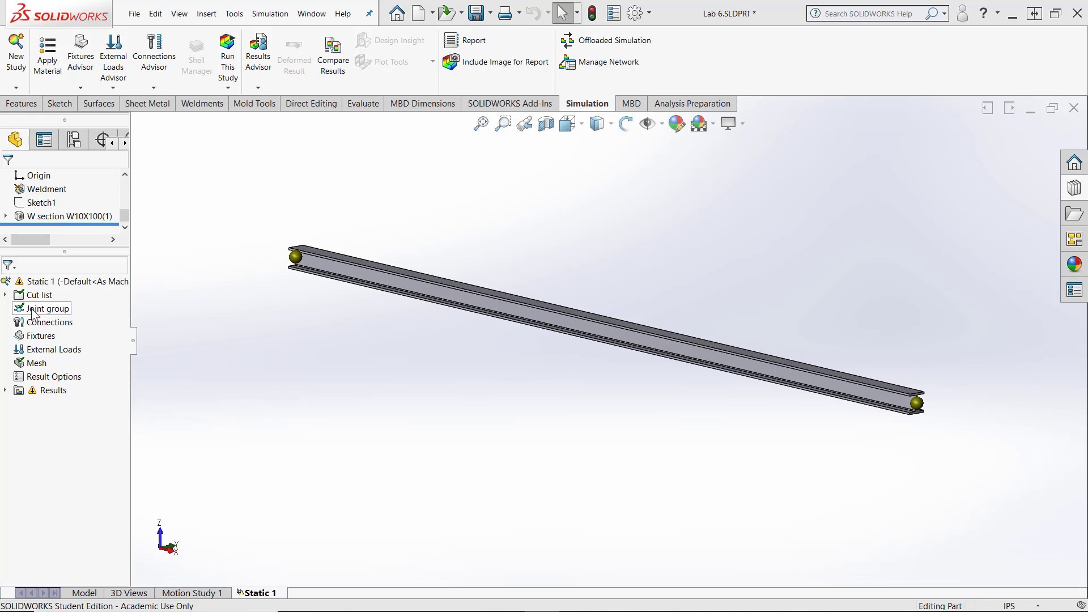
click(5, 295)
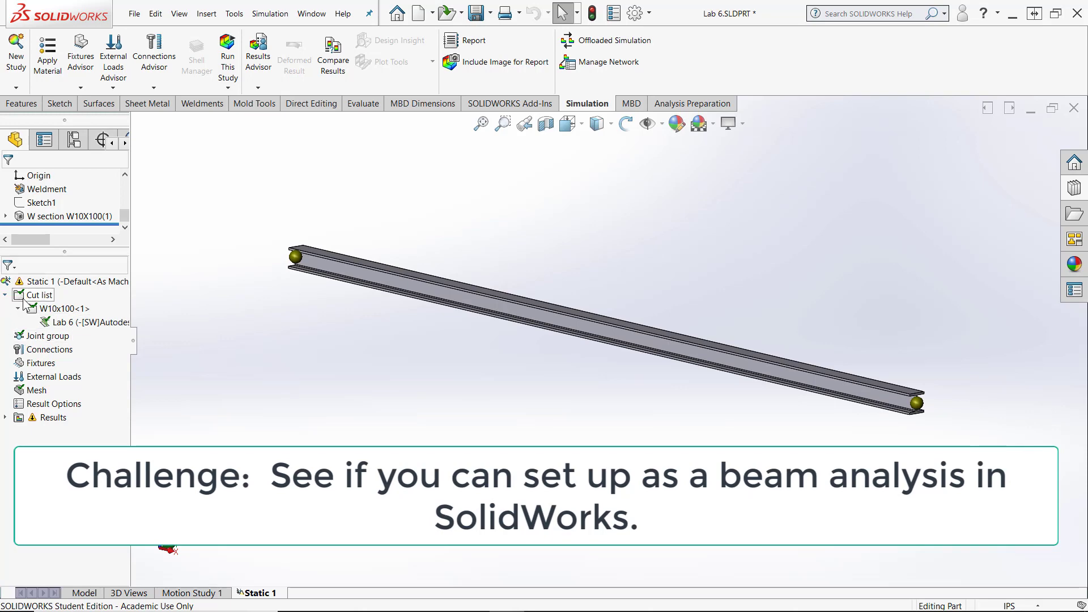
right_click(58, 324)
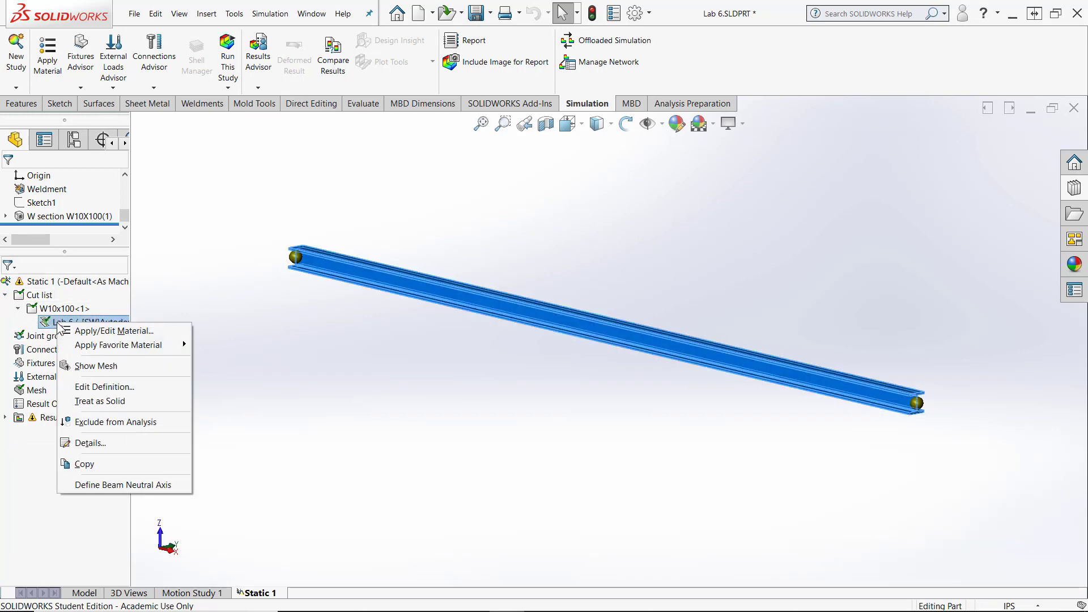
click(225, 338)
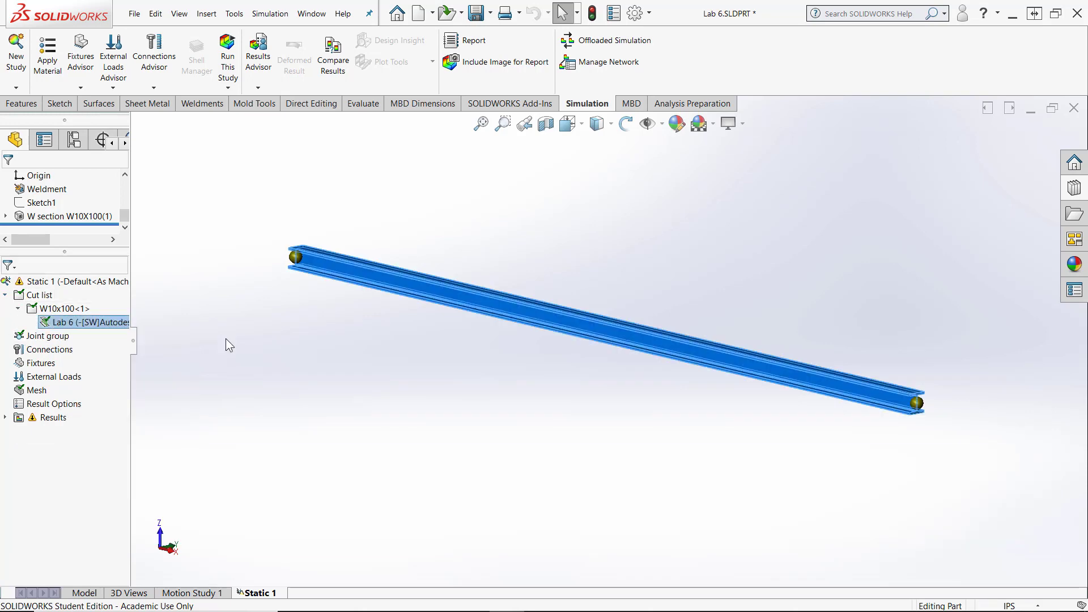
- Copy the Static 1 study to a new static study using the Default<As Machined> configuration
right_click(249, 592)
click(251, 516)
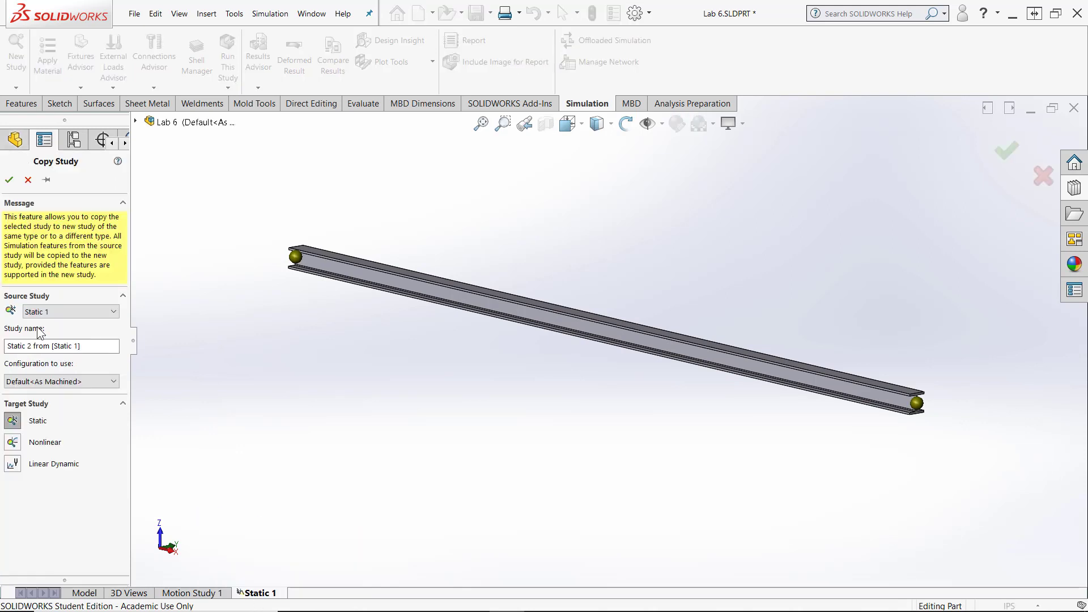
click(9, 180)
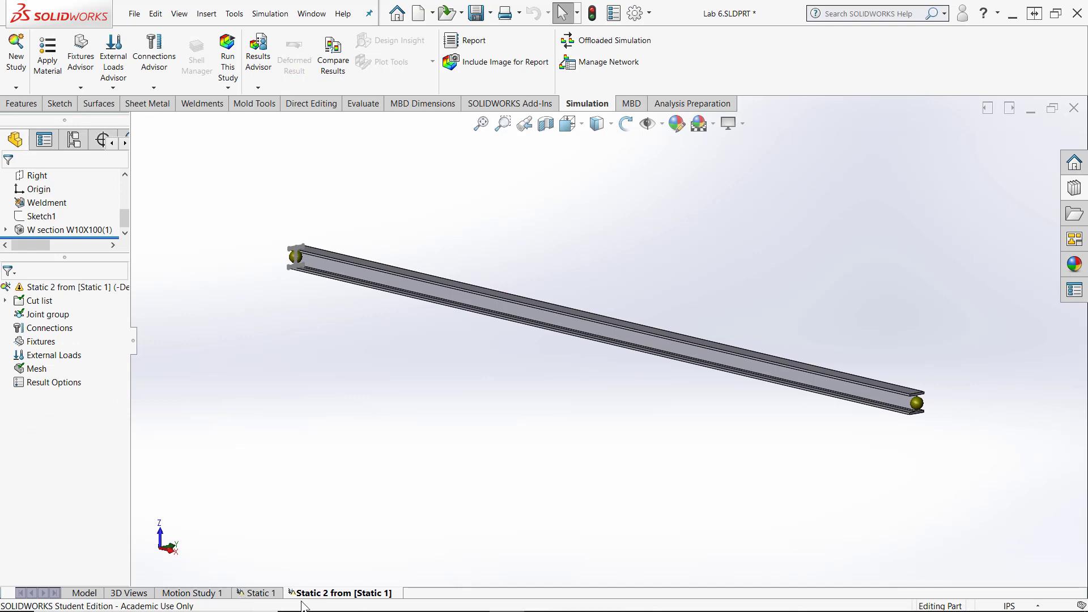
- Set the W10x100 beam body in the copied study's cut list to be treated as a solid
click(5, 301)
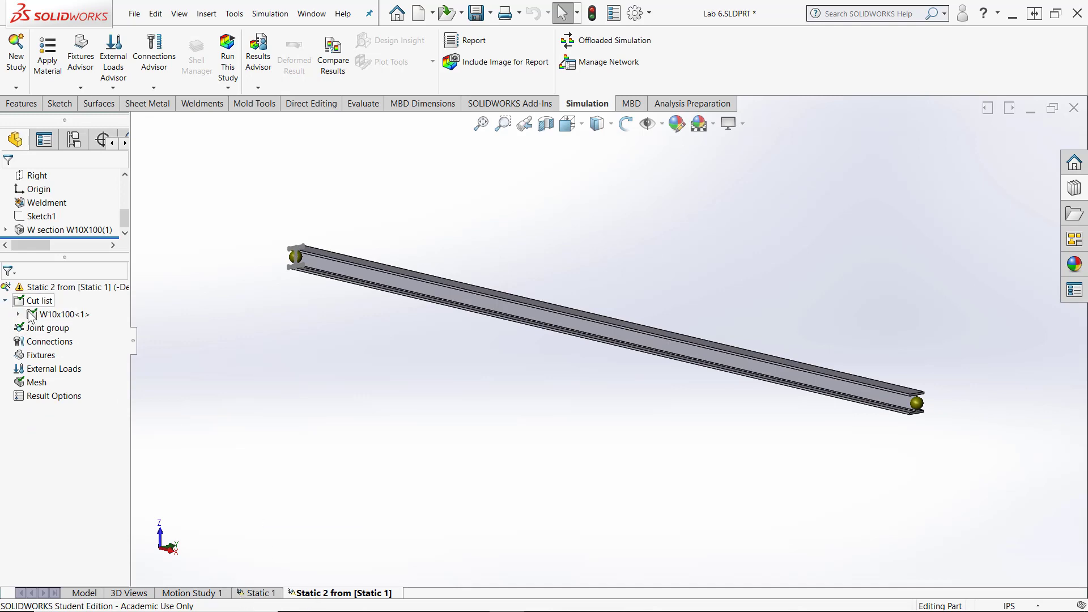
click(19, 314)
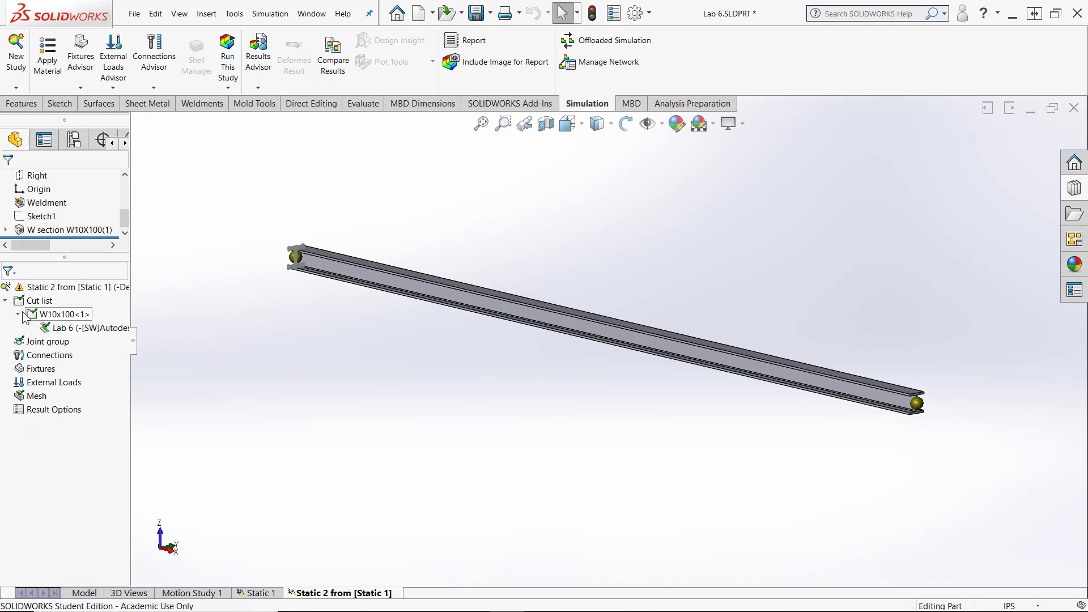
right_click(57, 328)
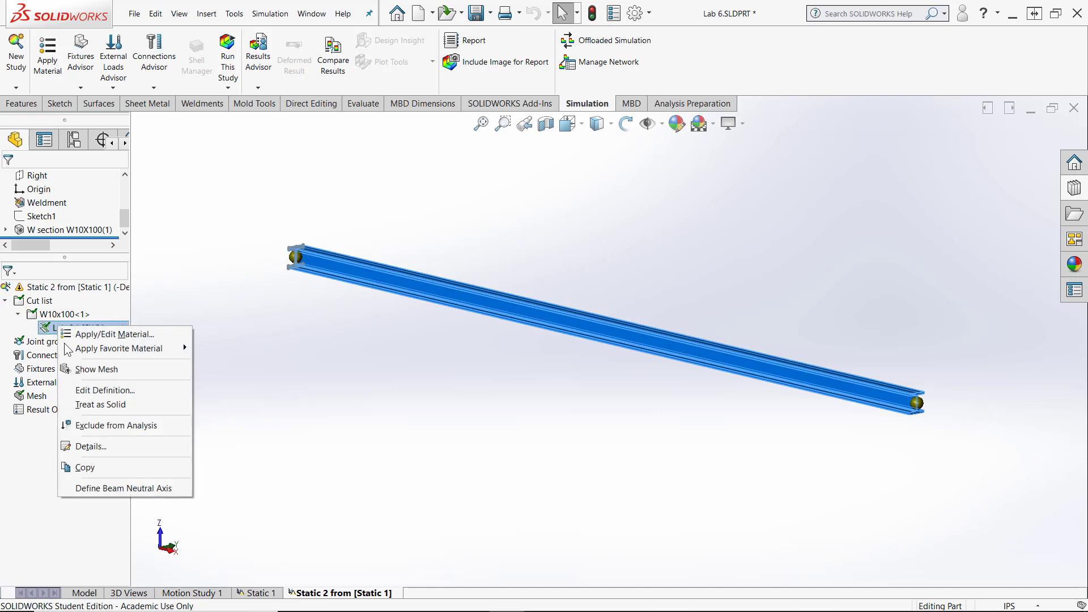
click(92, 406)
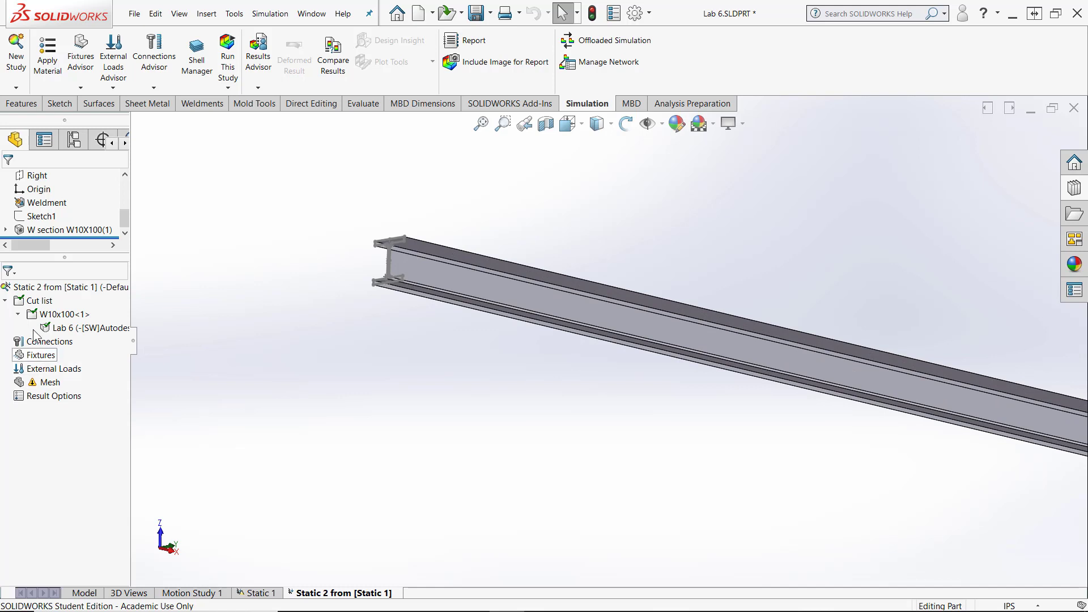
- Hide Sketch11, the profile sketch inside the W section feature at the beam's end
drag(65, 258, 64, 272)
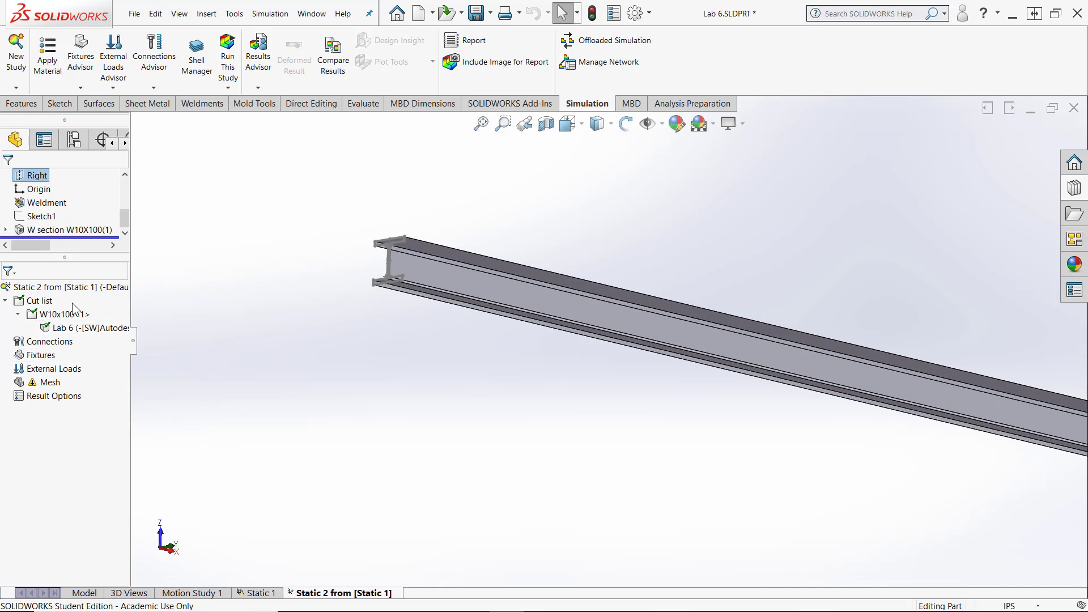
drag(130, 136, 236, 143)
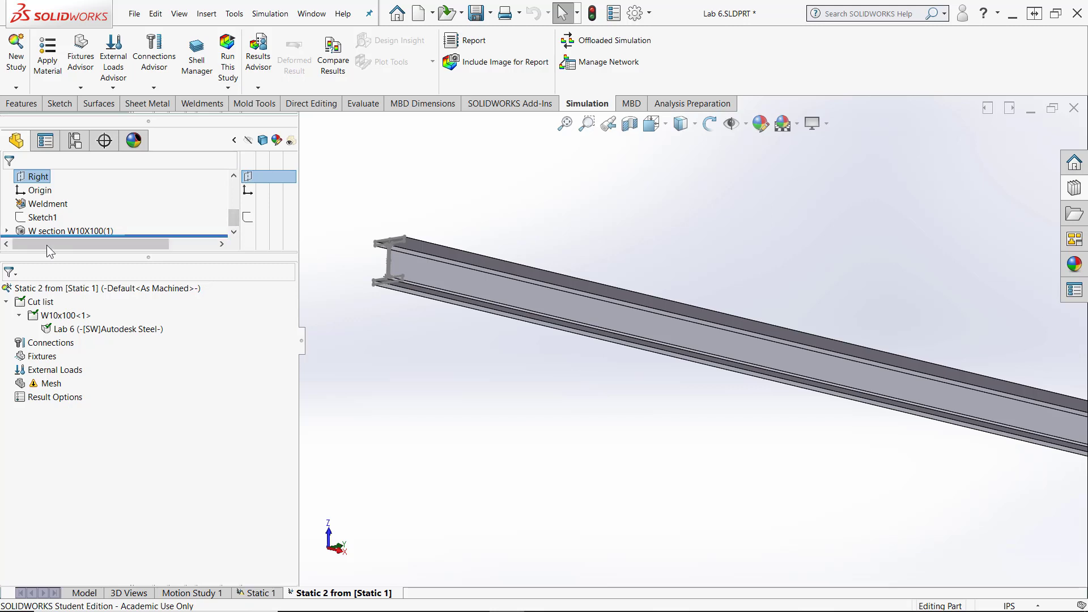
click(7, 230)
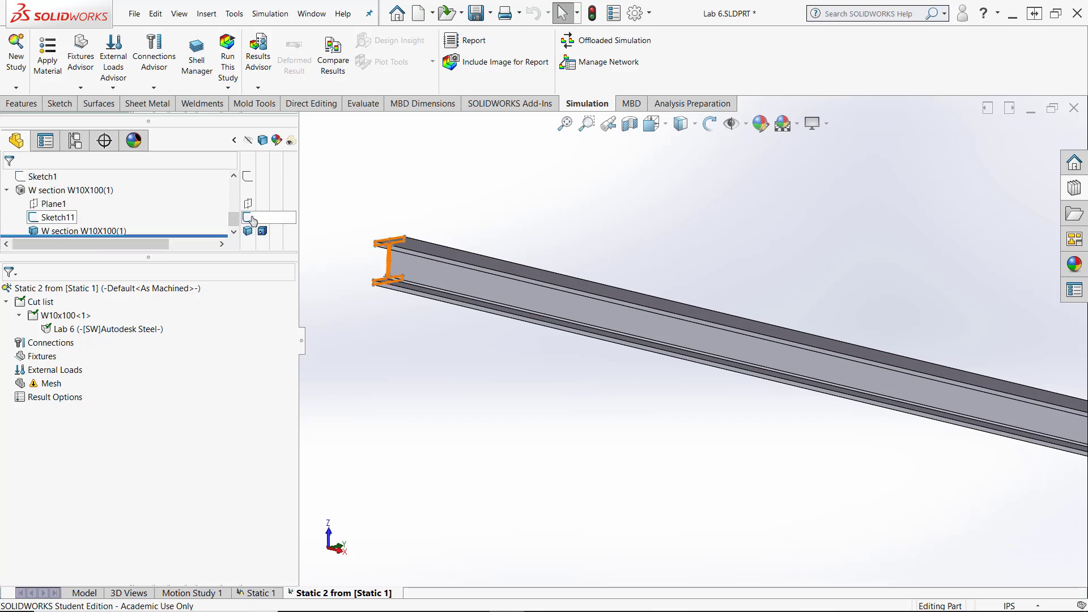
middle_drag(318, 461, 299, 421)
drag(298, 422, 189, 421)
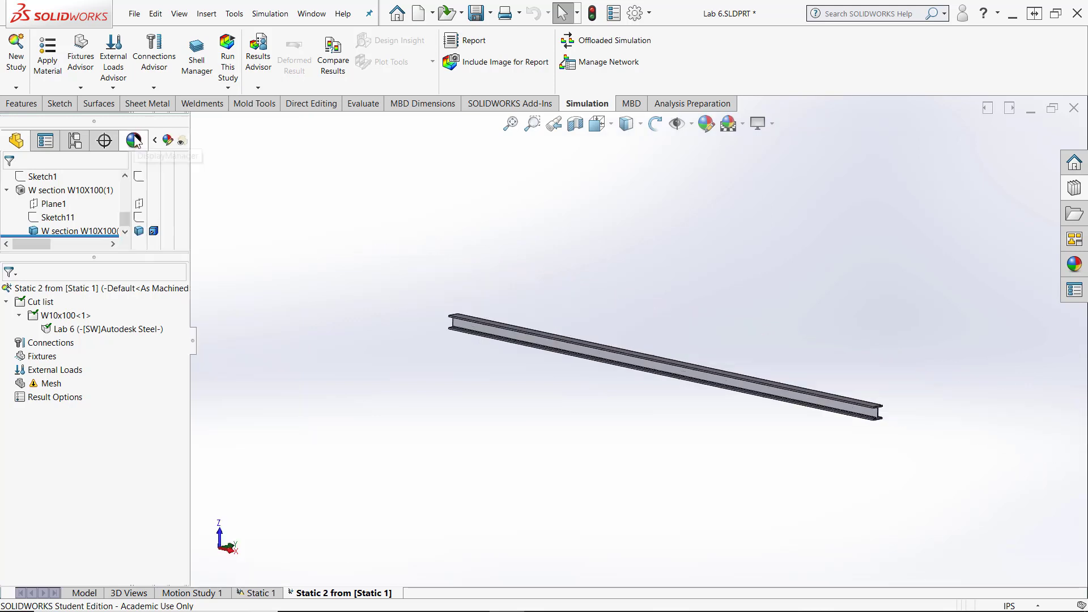
- Apply Fixed Geometry fixtures to the bottom flange's end edges at both ends of the beam
right_click(36, 361)
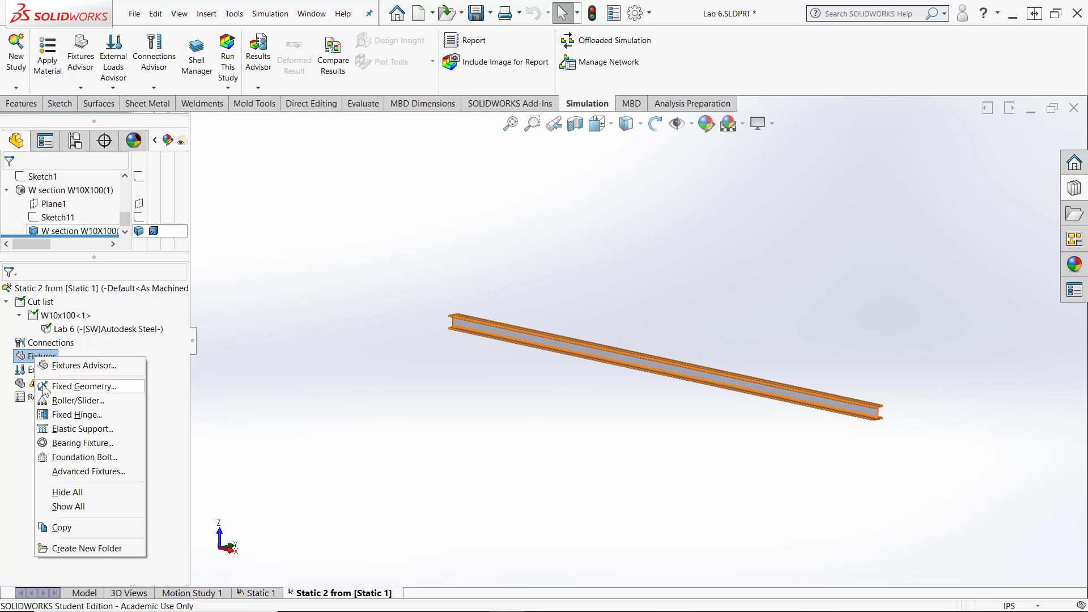
click(57, 386)
middle_drag(408, 397, 457, 261)
scroll(458, 260, down, 5)
click(728, 306)
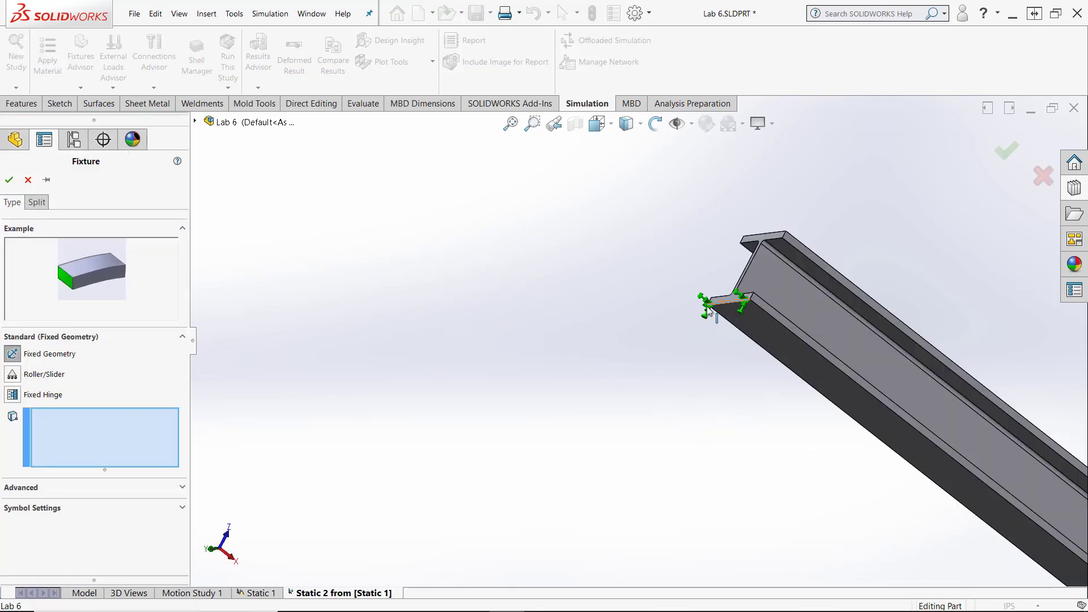
scroll(680, 317, up, 6)
middle_drag(461, 299, 49, 259)
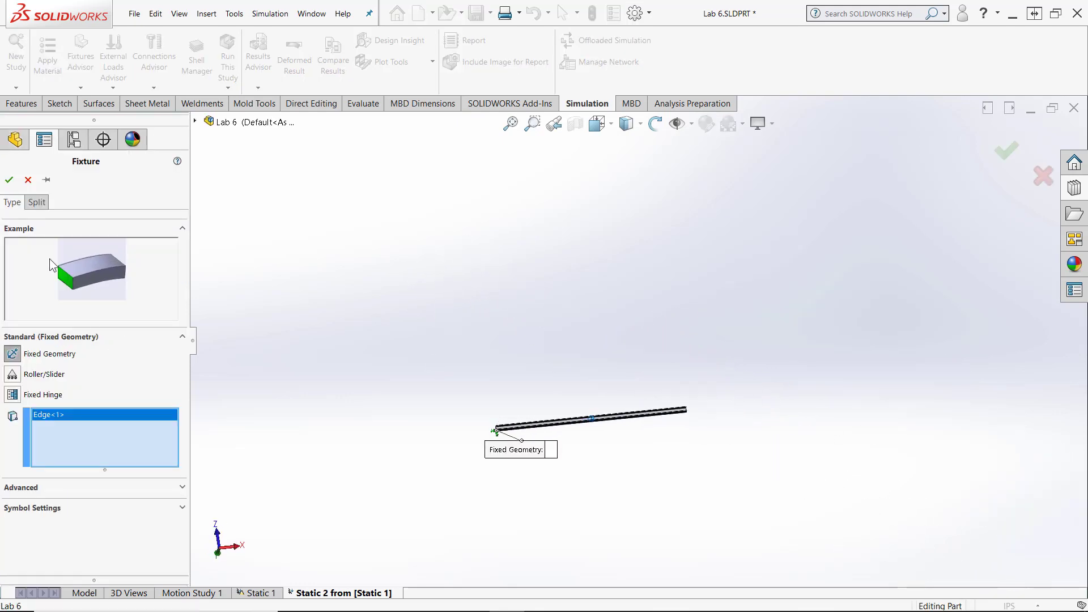
click(9, 179)
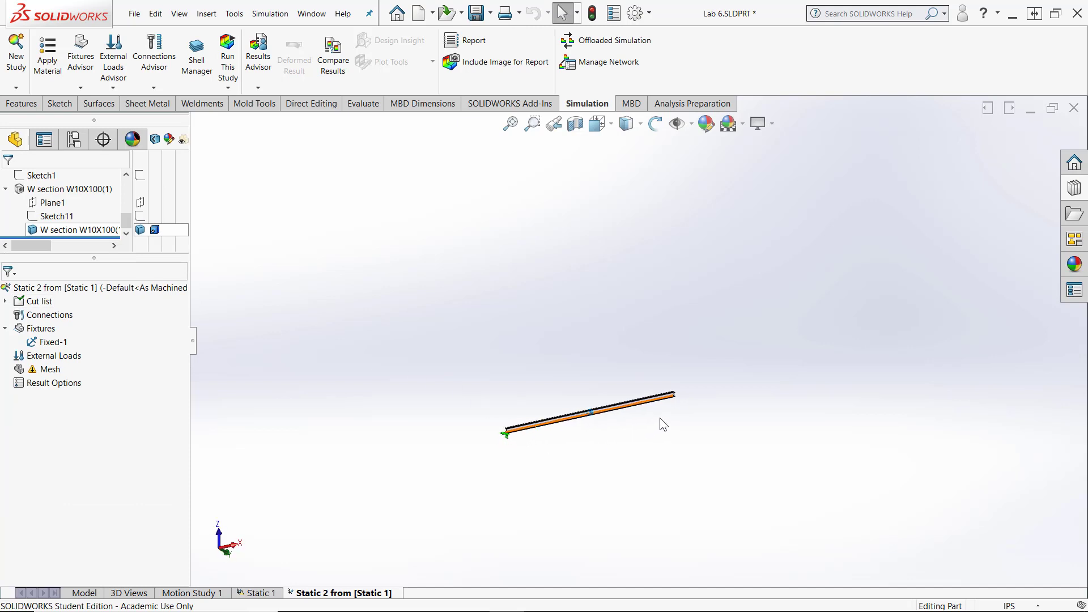
scroll(682, 365, down, 5)
scroll(787, 405, down, 5)
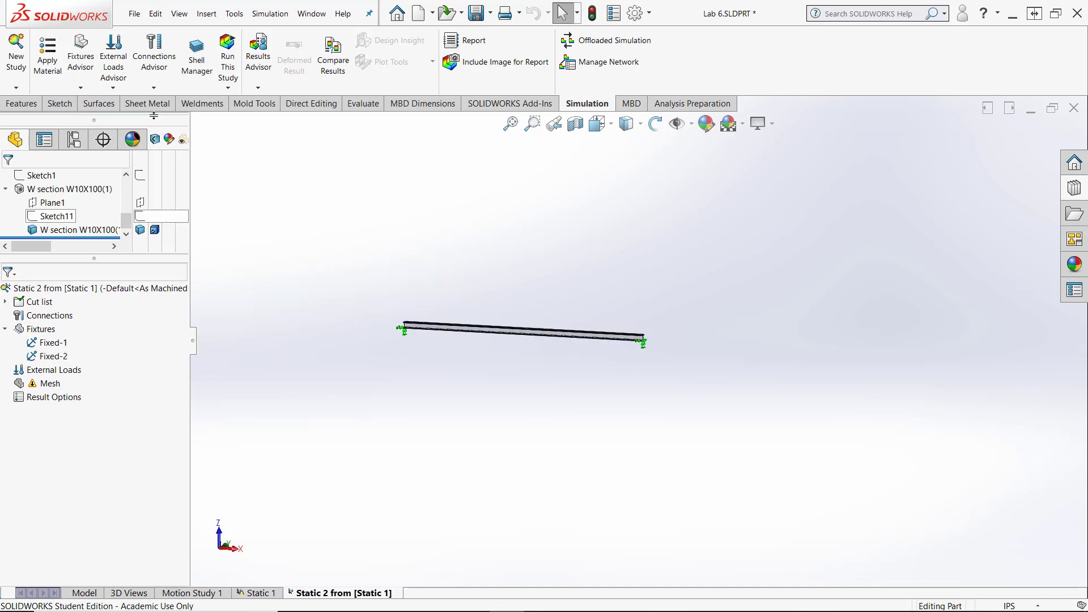
- Add a 9.81 m/s^2 gravity load referenced to the beam's top flange face, with Reverse direction off so it acts downward
click(113, 87)
click(141, 159)
scroll(482, 295, down, 6)
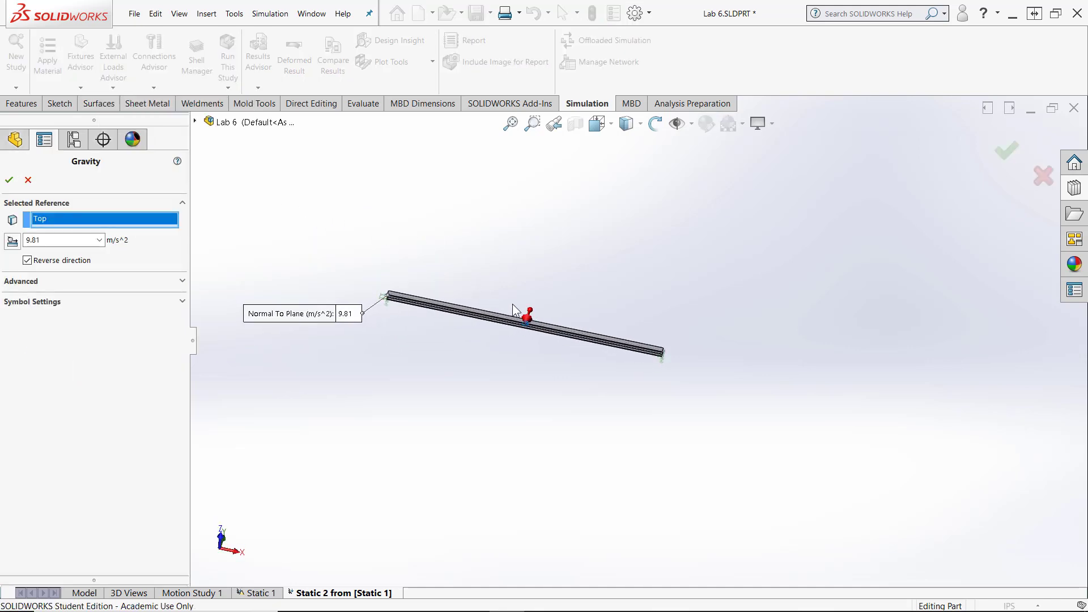
middle_drag(693, 419, 683, 410)
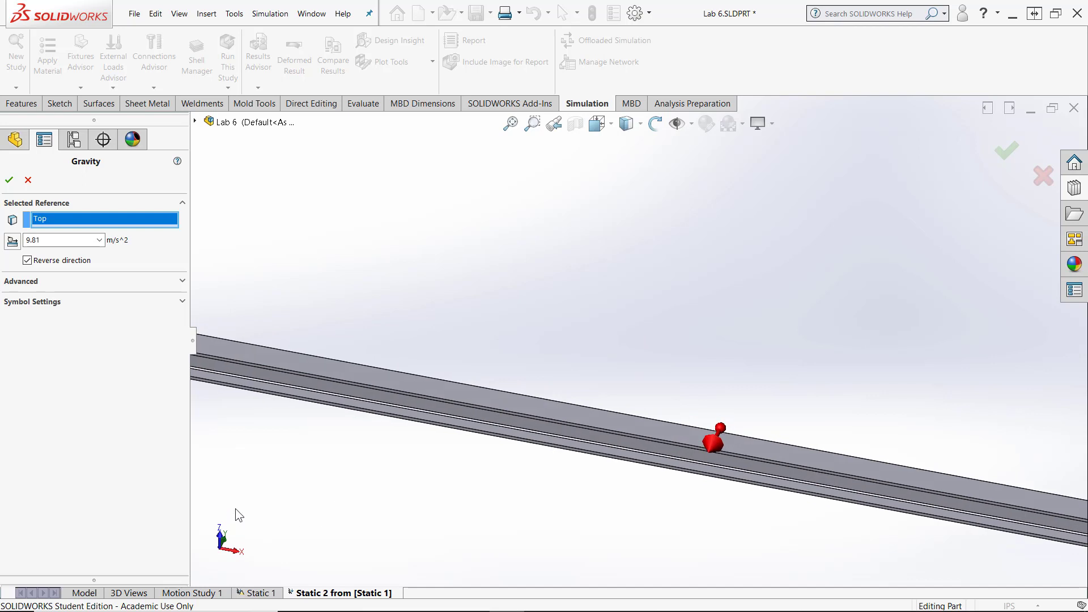
click(515, 405)
click(26, 261)
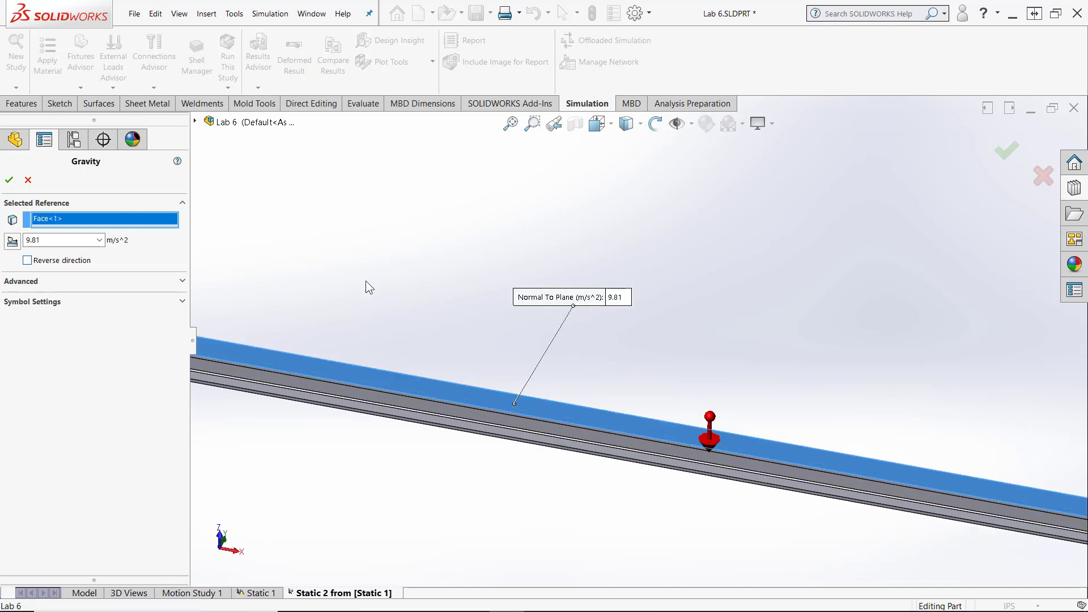
scroll(653, 372, up, 5)
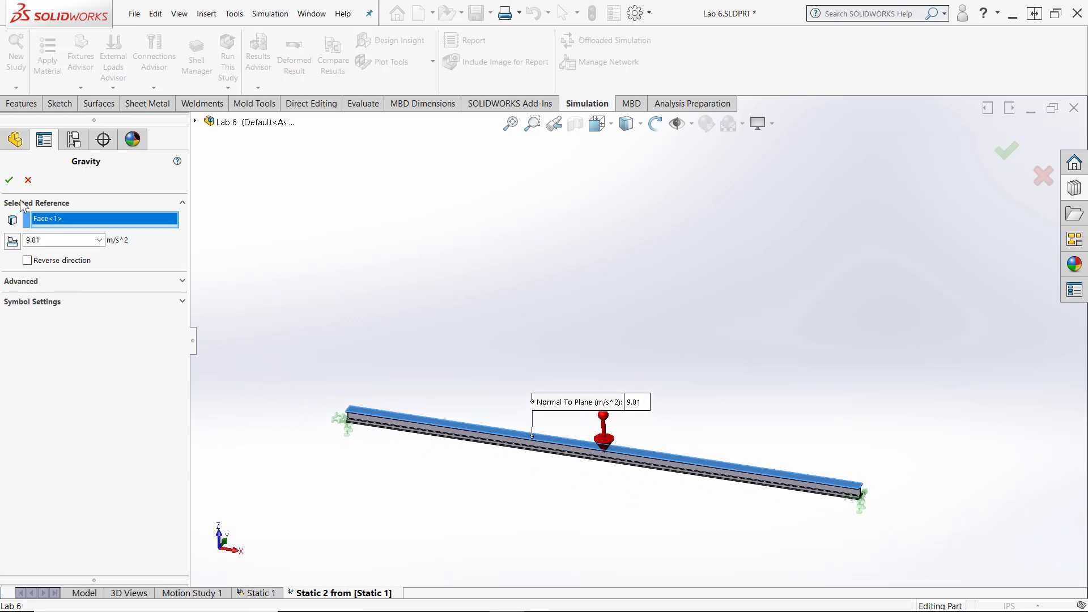
click(9, 181)
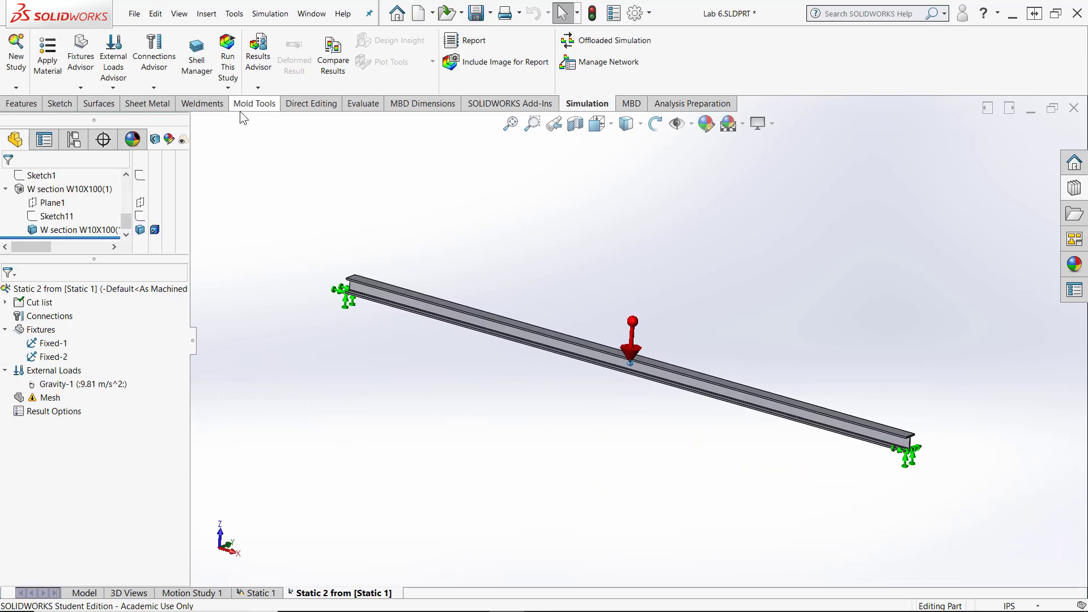
- Run the static study and display its Displacement1 plot, with the colour legend moved closer to the beam
click(229, 90)
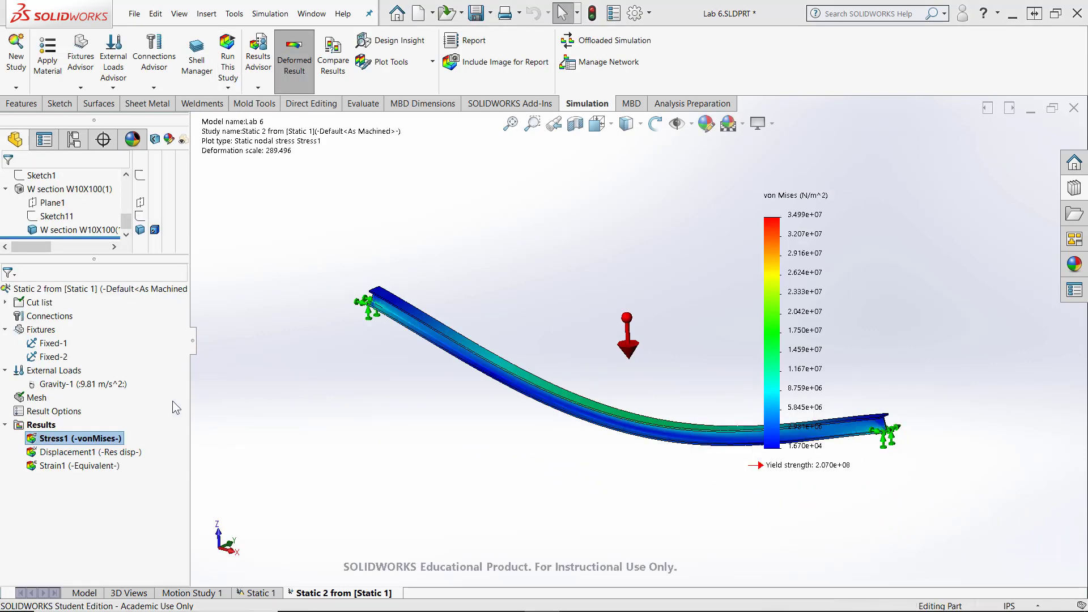
double_click(105, 453)
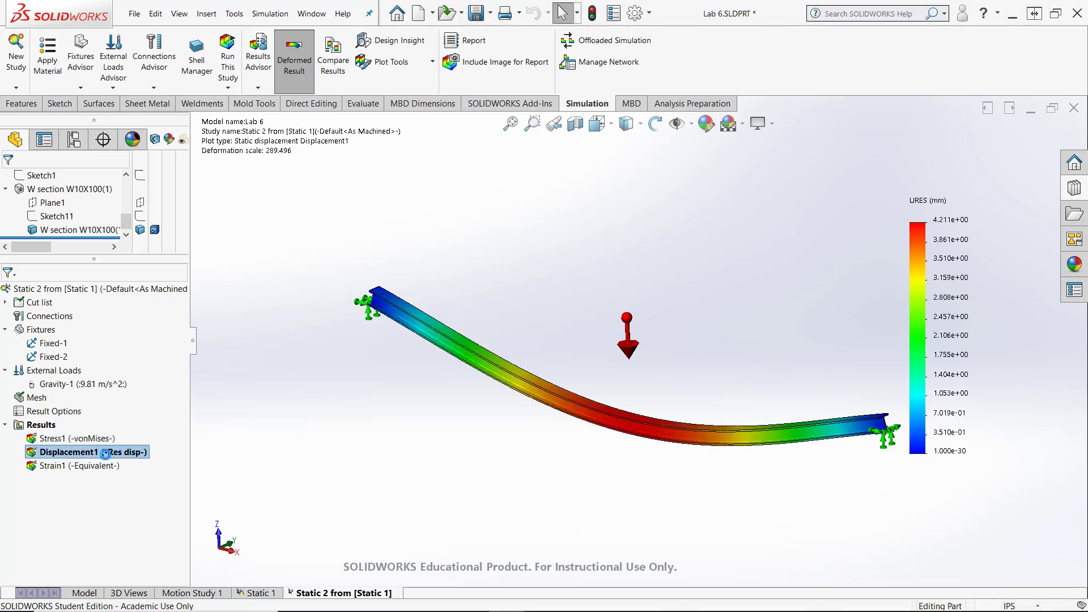
drag(919, 267, 740, 229)
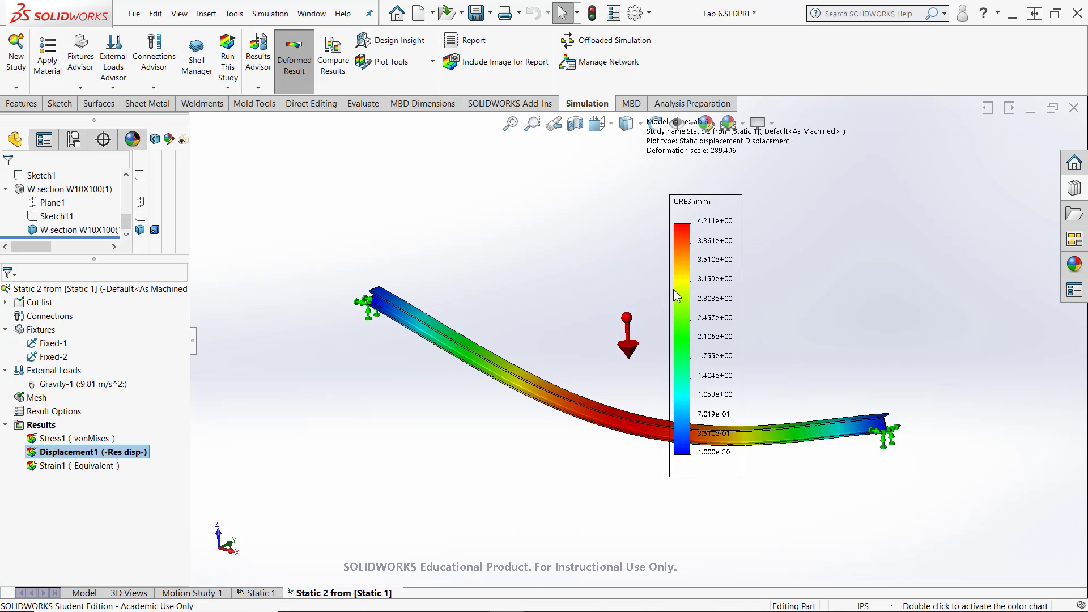
- Set the displacement plot's legend to floating number format and its units to inches
double_click(673, 289)
click(67, 522)
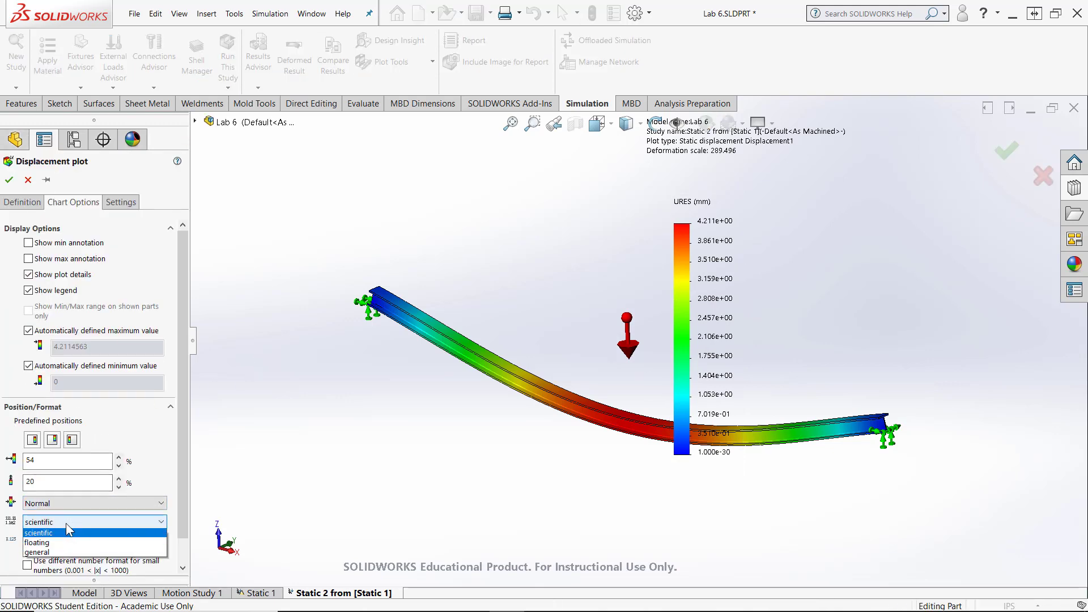
click(52, 542)
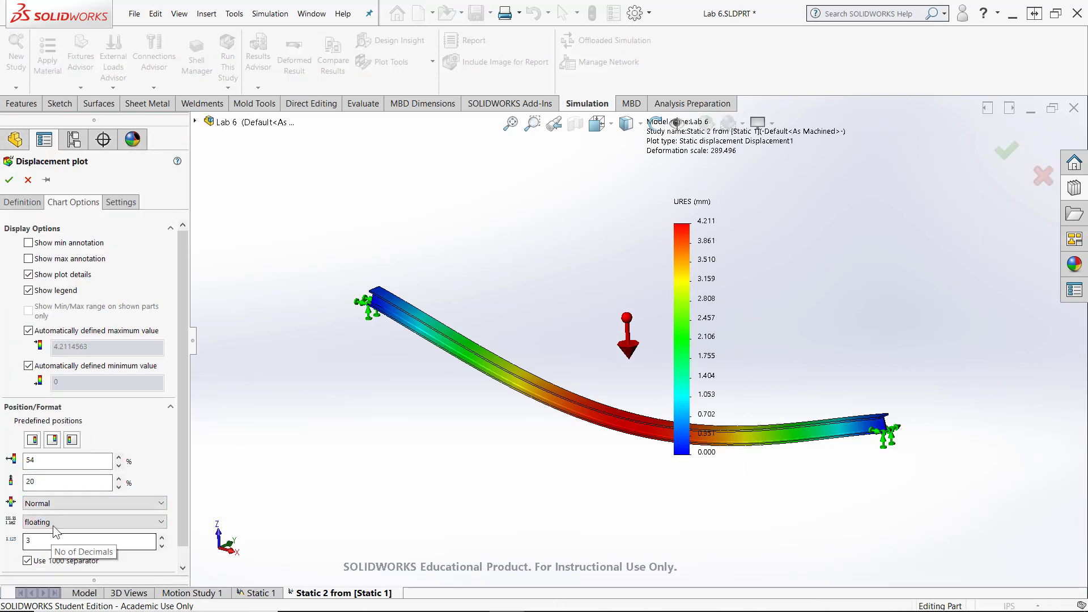
click(22, 202)
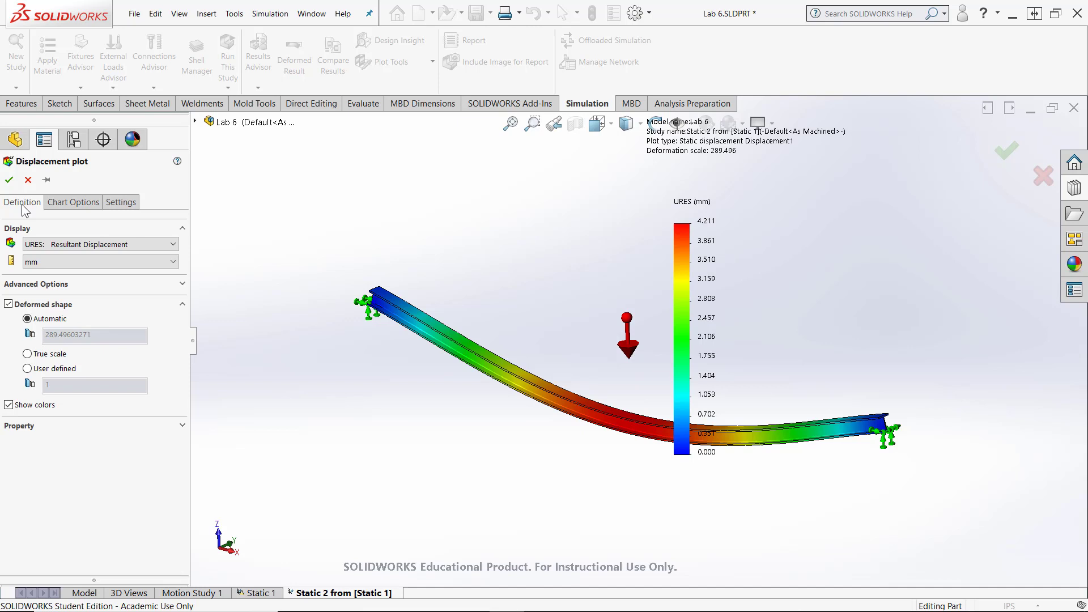
click(49, 265)
click(45, 317)
- Give the displacement plot a user-defined deformed shape scale of 25
click(27, 369)
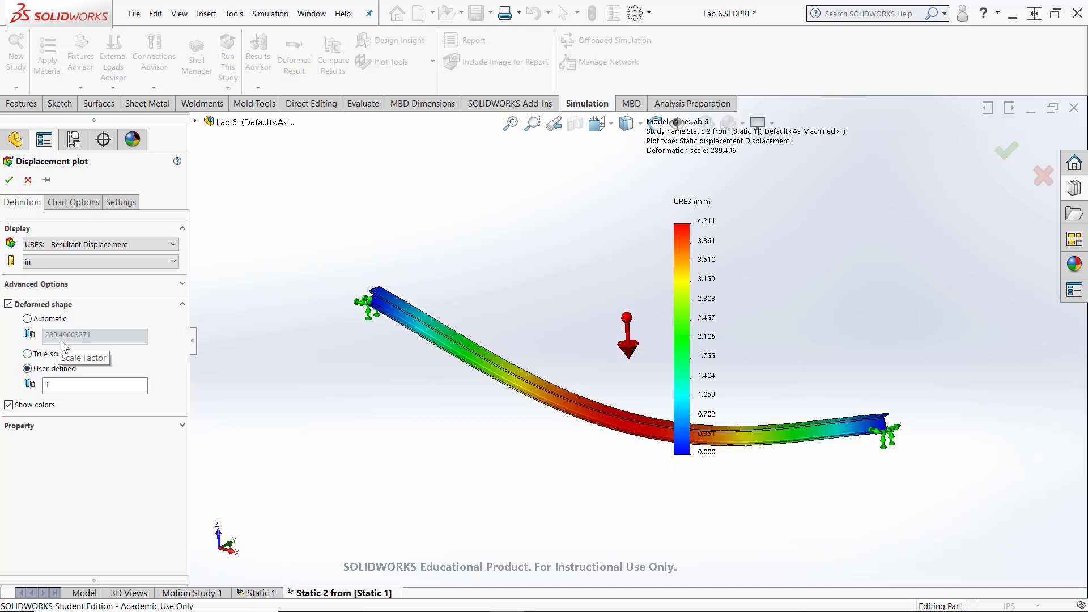
click(60, 387)
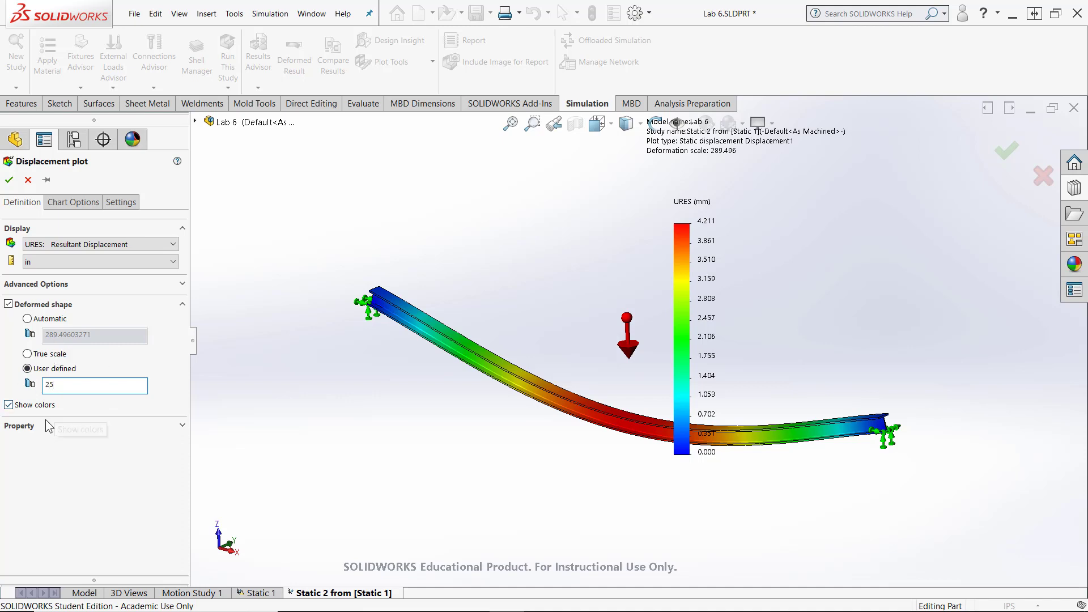
click(8, 179)
middle_drag(668, 384, 660, 409)
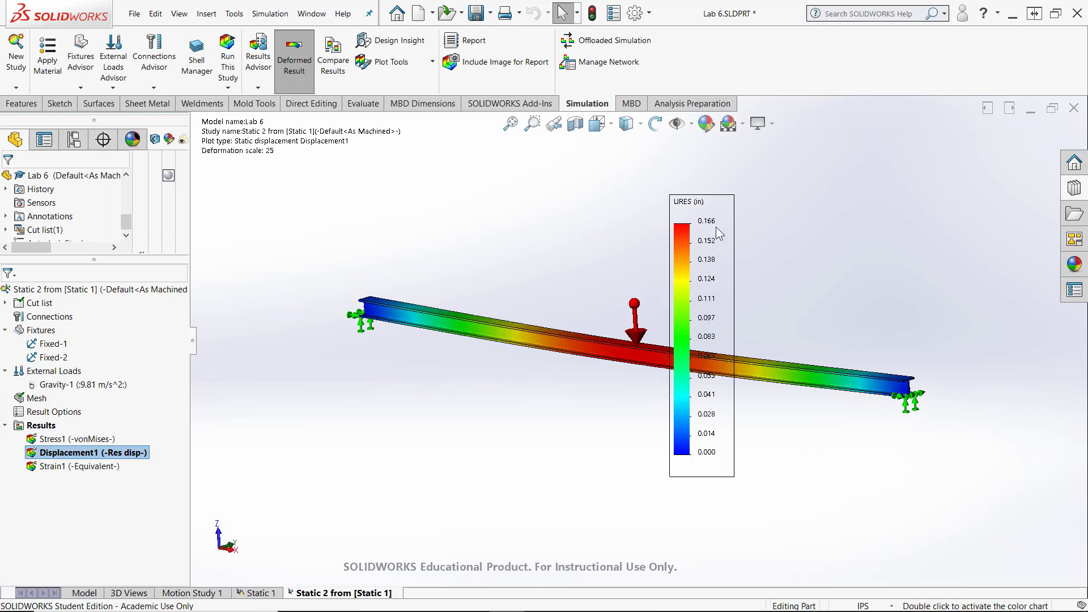
- Change the scene behind the displacement plot to a plain white background
middle_drag(716, 227, 509, 415)
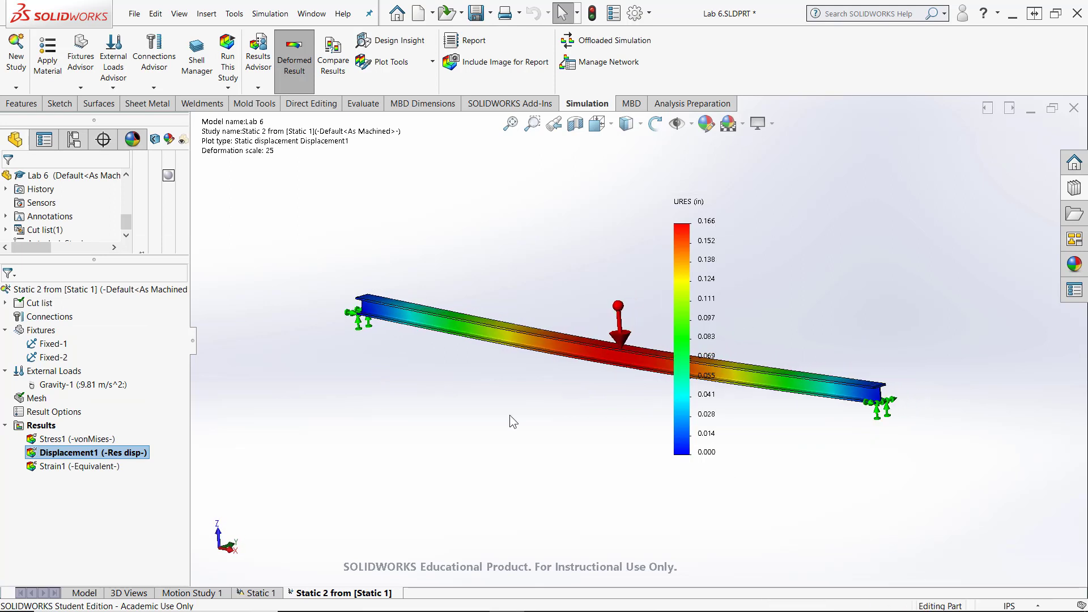
click(742, 123)
click(742, 158)
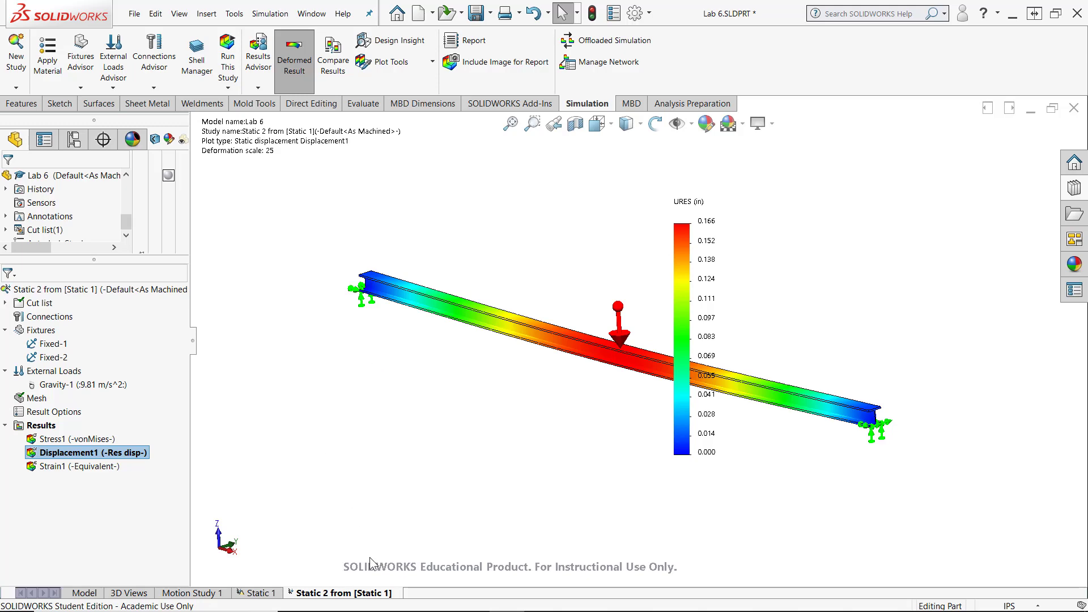
- Copy the Static 2 study to a new static study
click(8, 182)
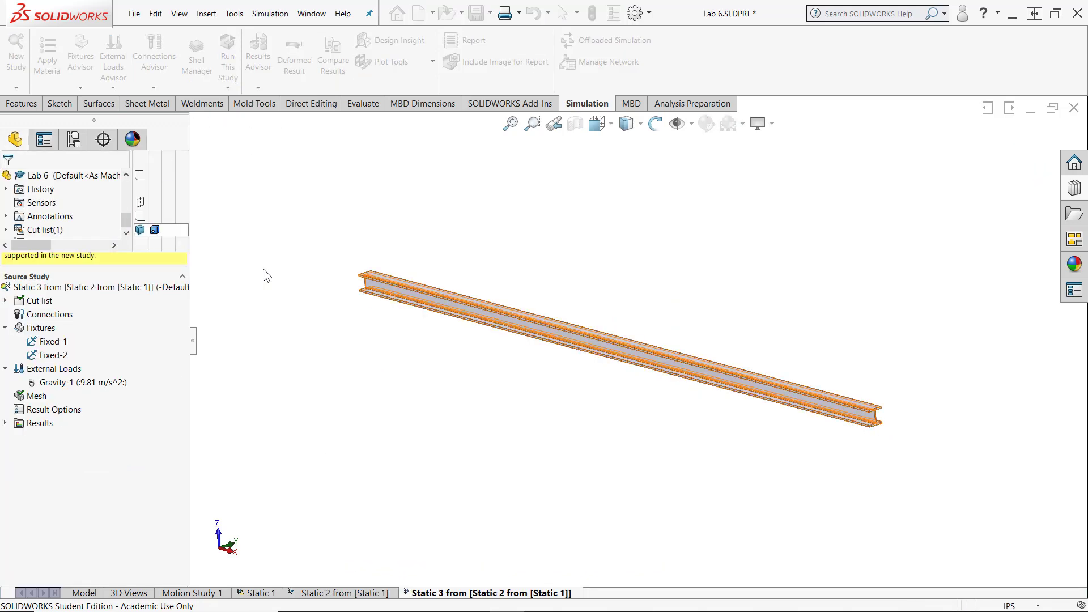
mouse_move(263, 268)
middle_down()
mouse_move(369, 345)
mouse_move(398, 436)
mouse_move(469, 457)
mouse_move(502, 432)
mouse_move(534, 370)
middle_up()
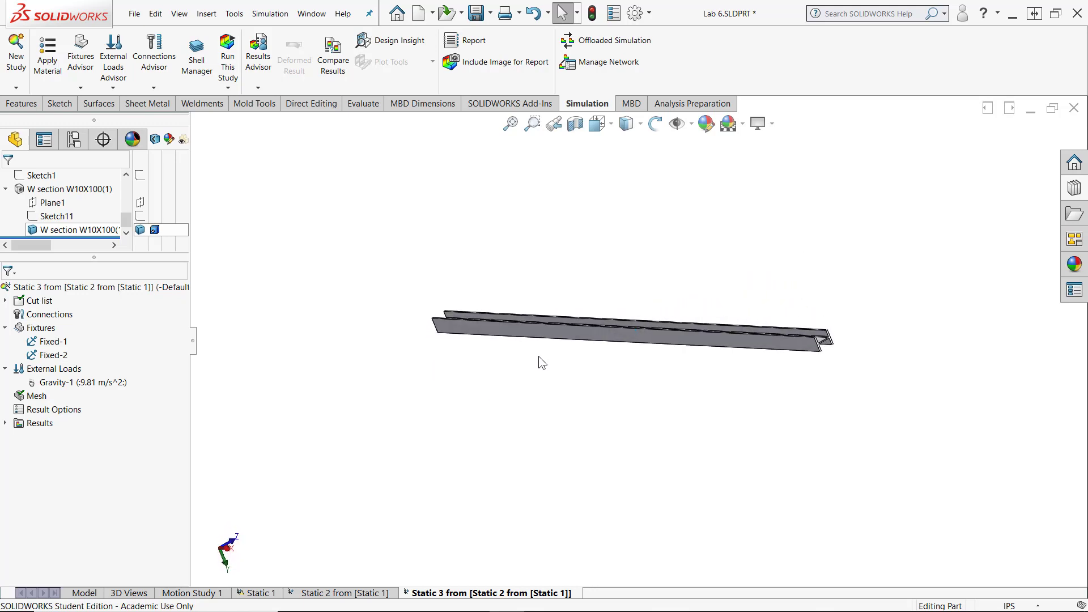
scroll(564, 335, down, 3)
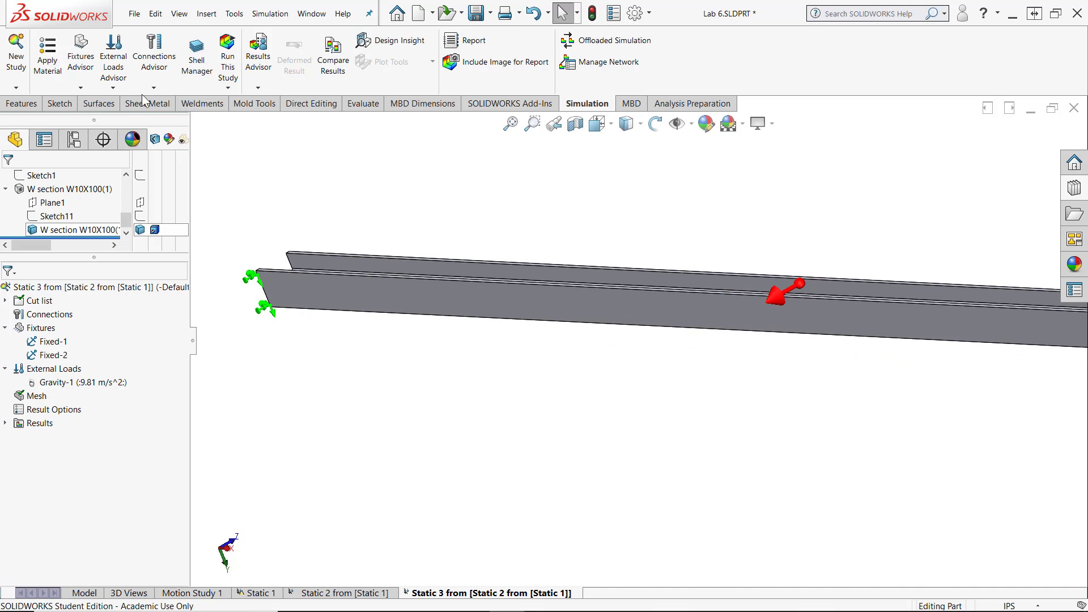
- Start a Roller/Slider fixture with a split sketch on the outer face of the beam's bottom flange
click(81, 87)
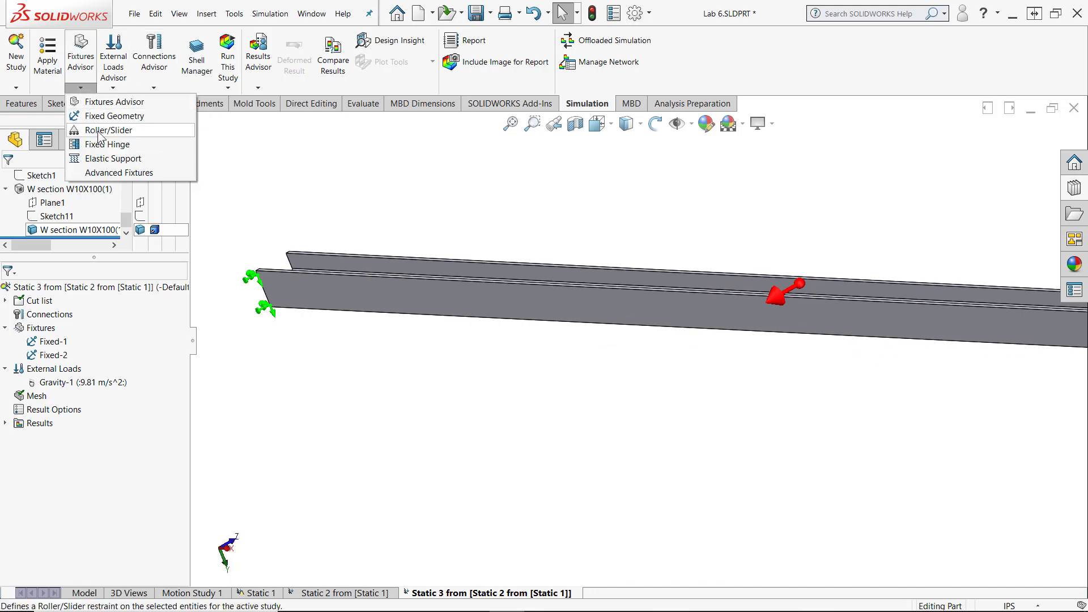
click(98, 131)
click(38, 203)
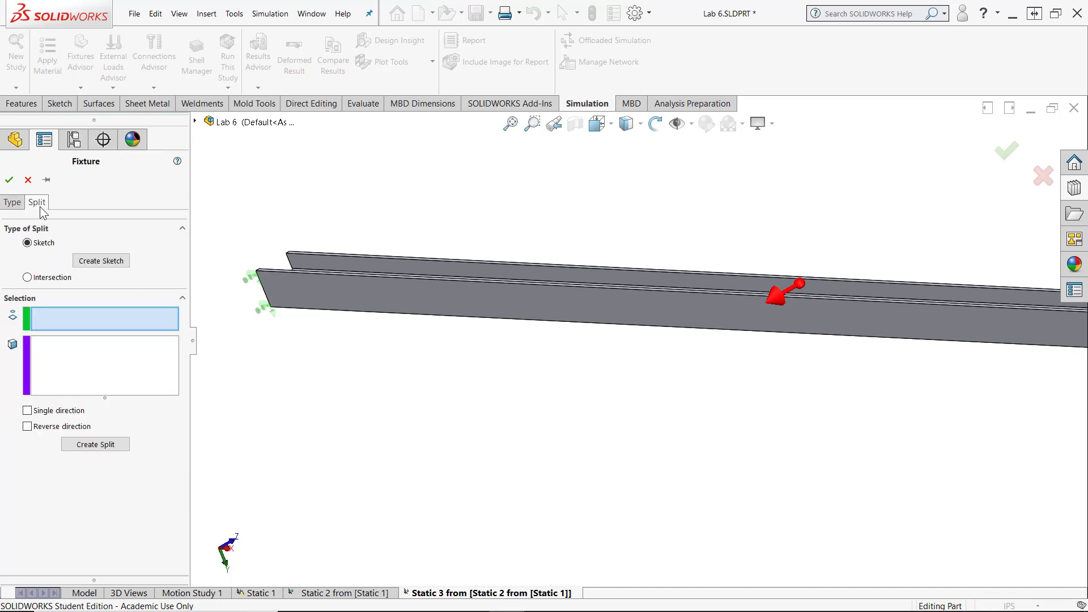
click(89, 266)
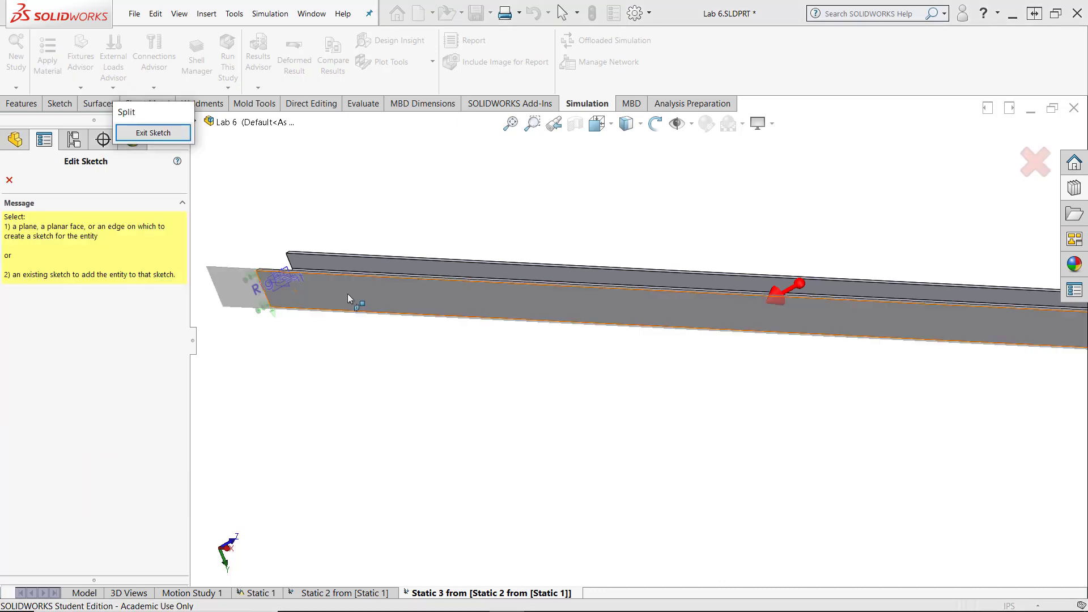
click(347, 293)
- Sketch a corner rectangle wider than the bottom flange over its middle length, leaving a short section uncovered at each end
click(96, 65)
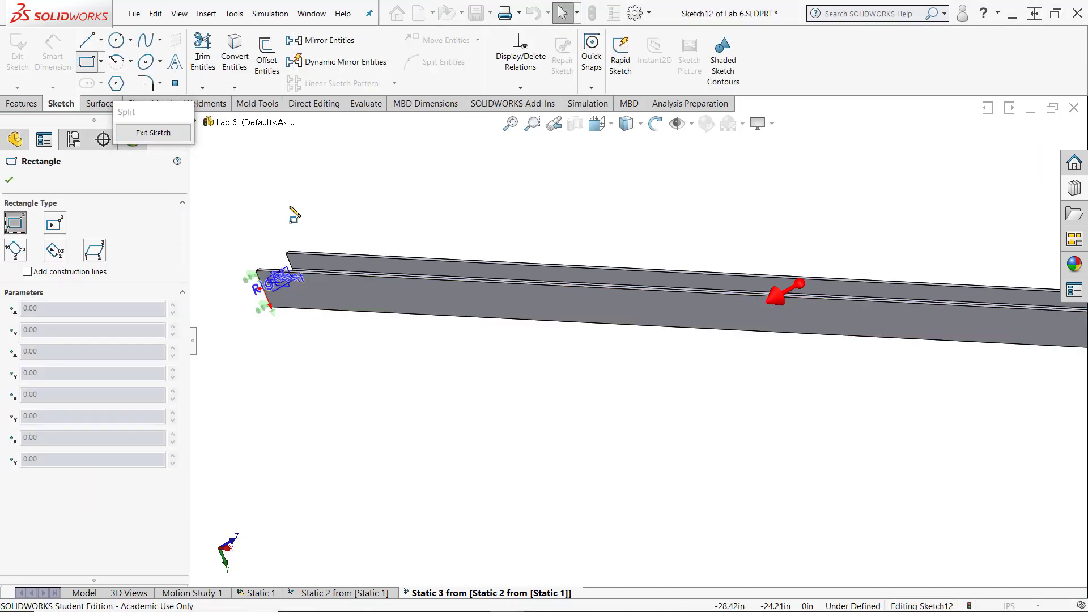
click(292, 206)
scroll(918, 446, up, 5)
click(1035, 442)
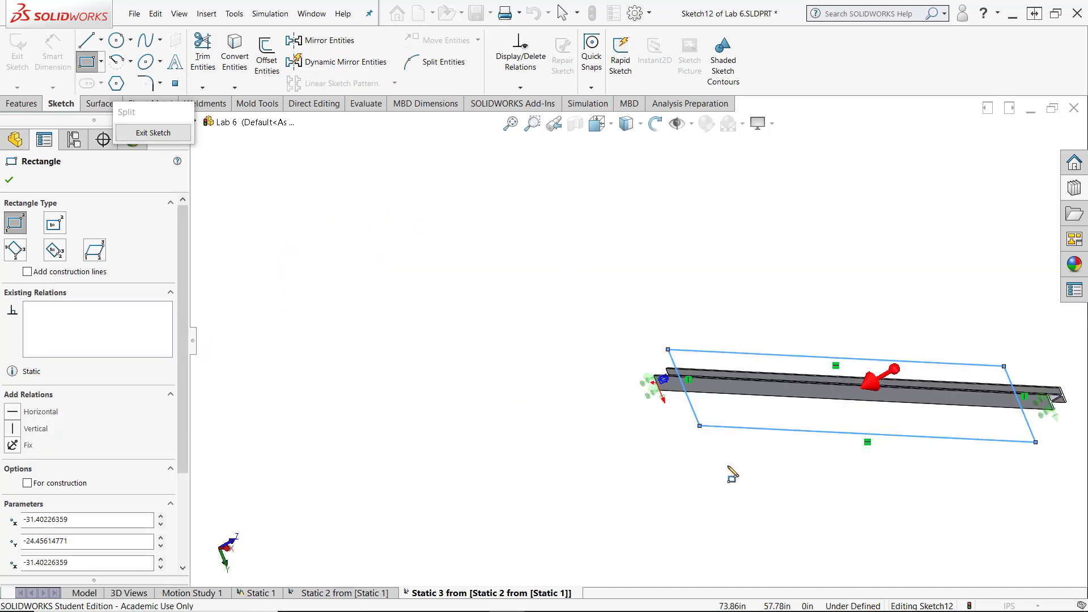
scroll(918, 447, down, 3)
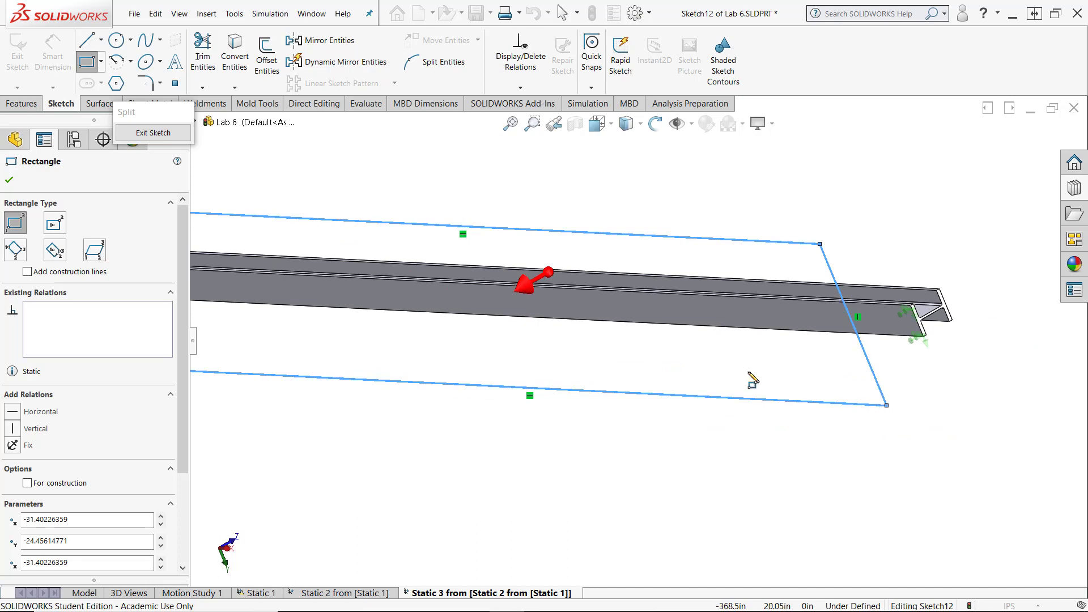
scroll(748, 373, up, 3)
click(8, 181)
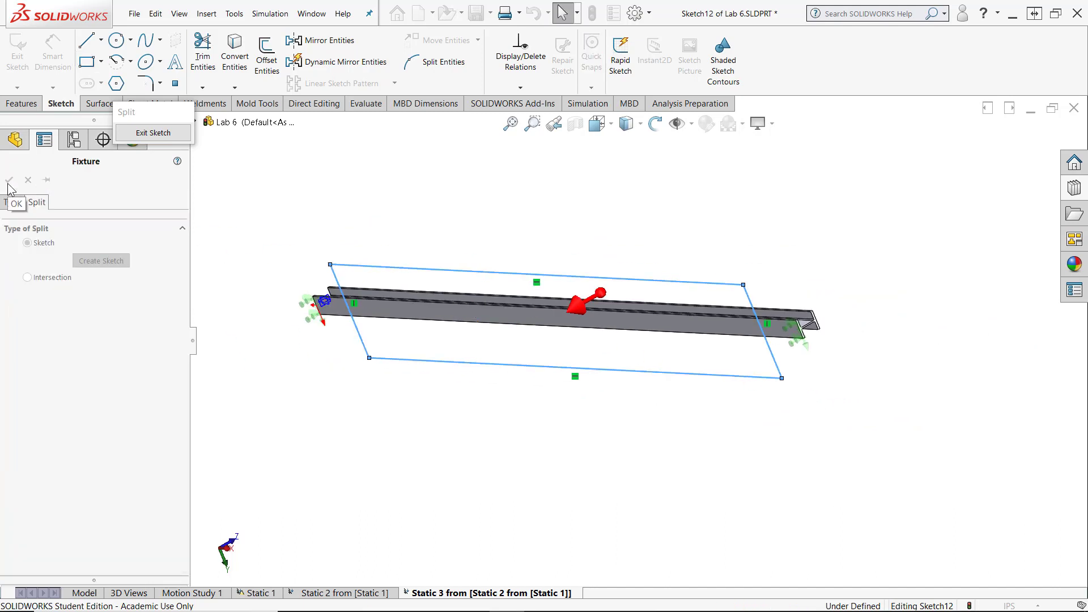
- Exit the rectangle sketch, split the bottom flange face with it, and return to the Roller/Slider fixture's face selection
scroll(334, 339, down, 2)
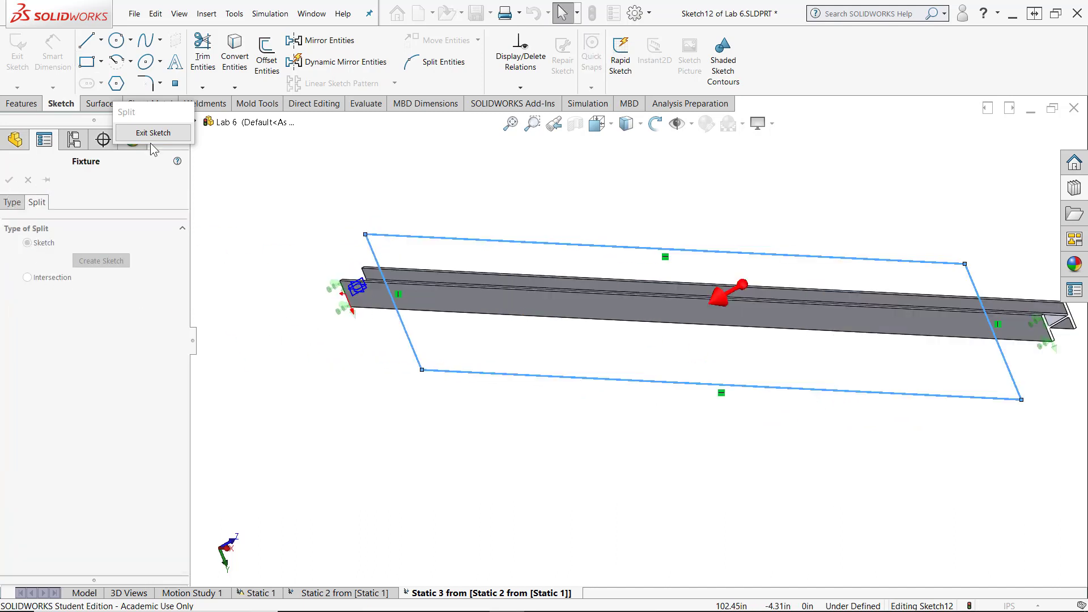
click(152, 136)
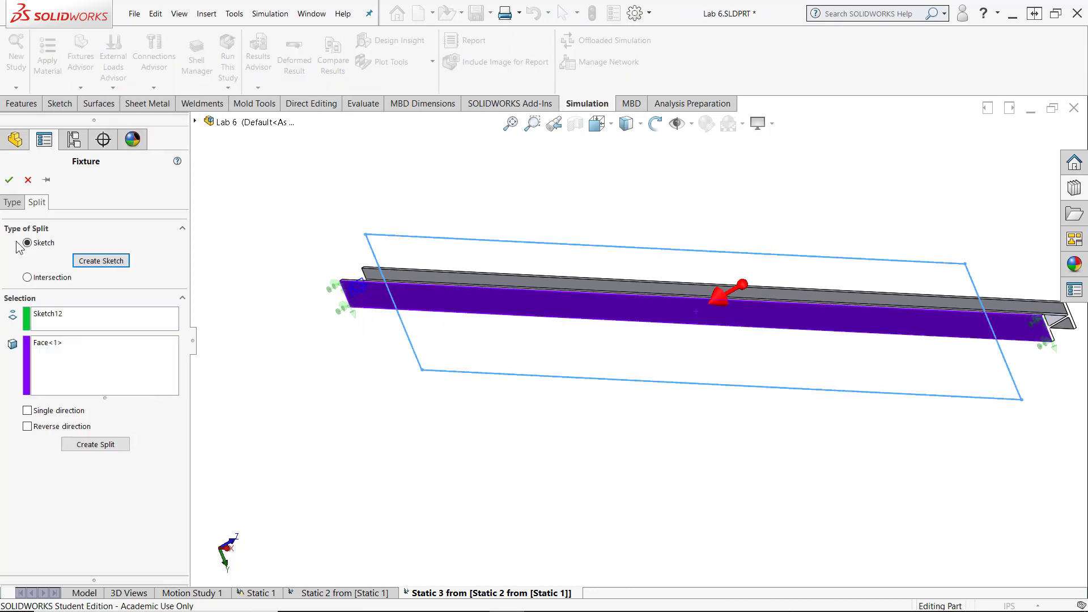
click(11, 203)
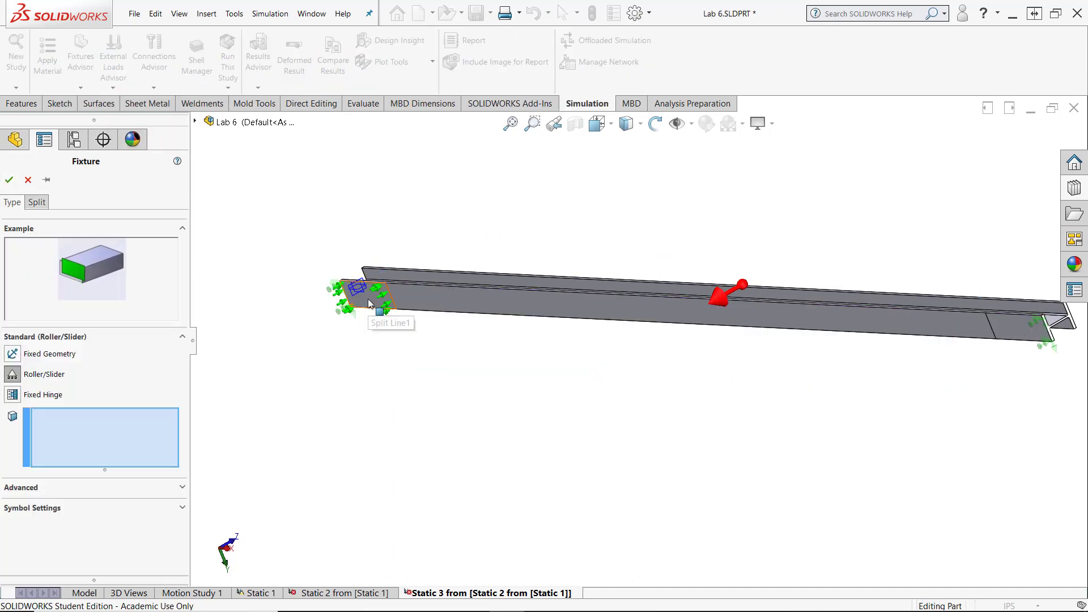
- Apply separate Roller/Slider fixtures to the two split end sections of the beam's bottom flange
click(369, 305)
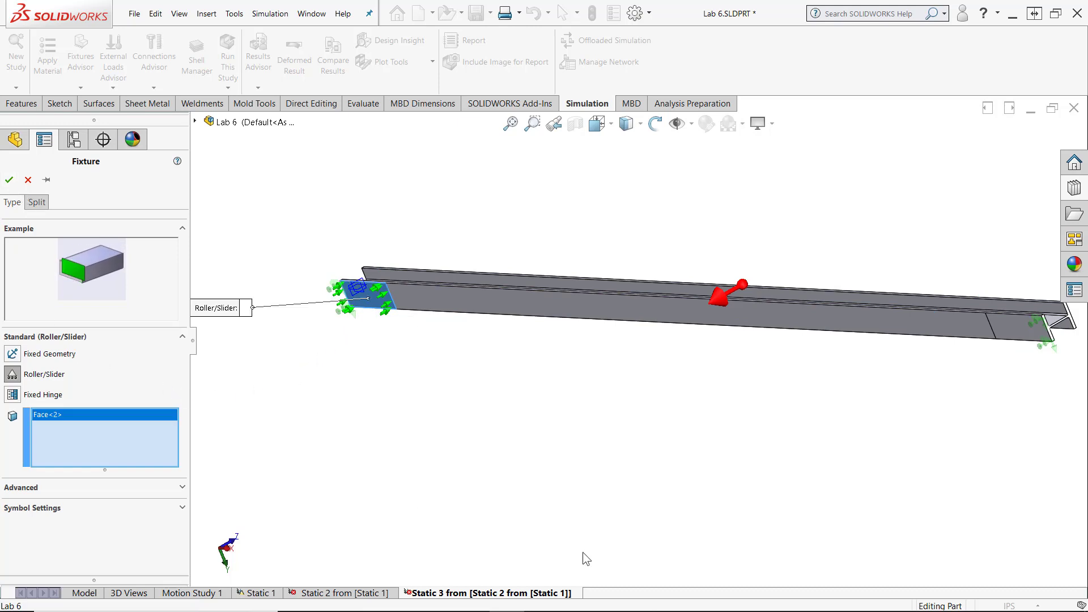
click(9, 180)
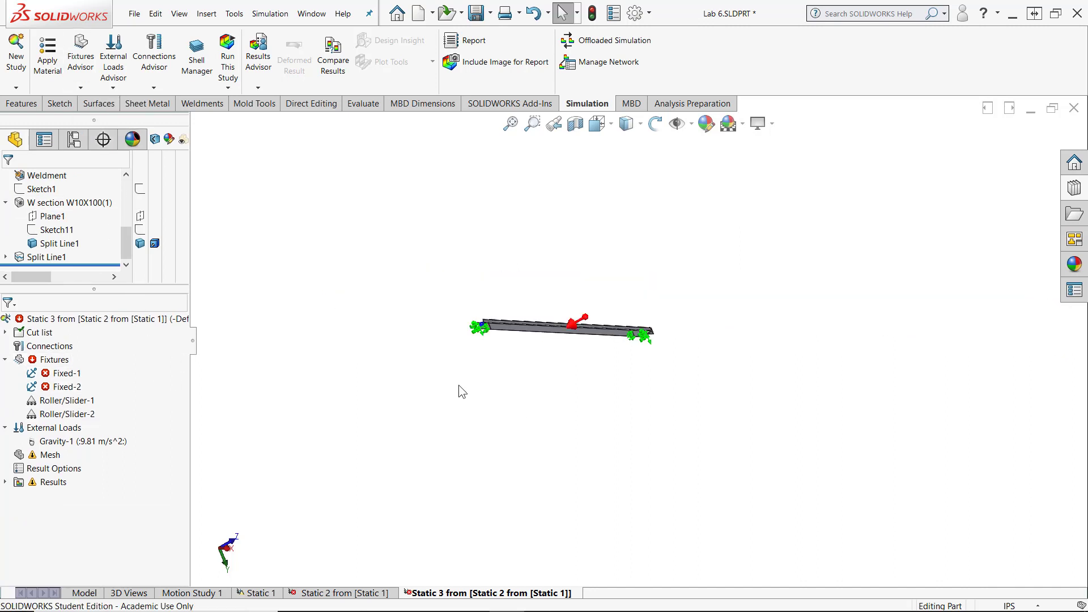
scroll(453, 386, up, 1)
scroll(323, 391, down, 1)
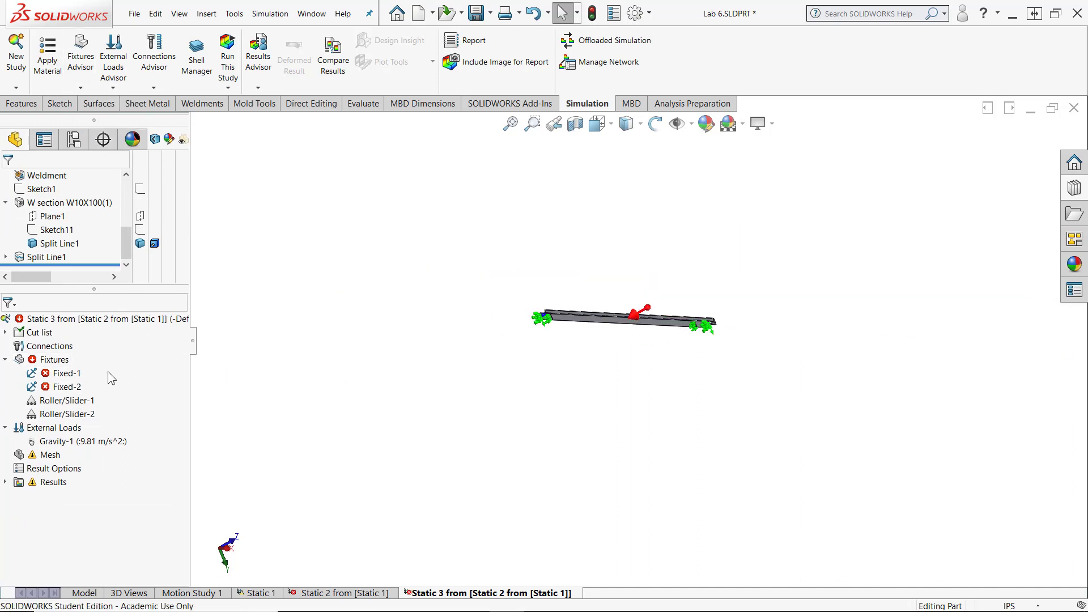
- Delete the Fixed-1 and Fixed-2 fixtures from the Static 3 study
right_click(63, 376)
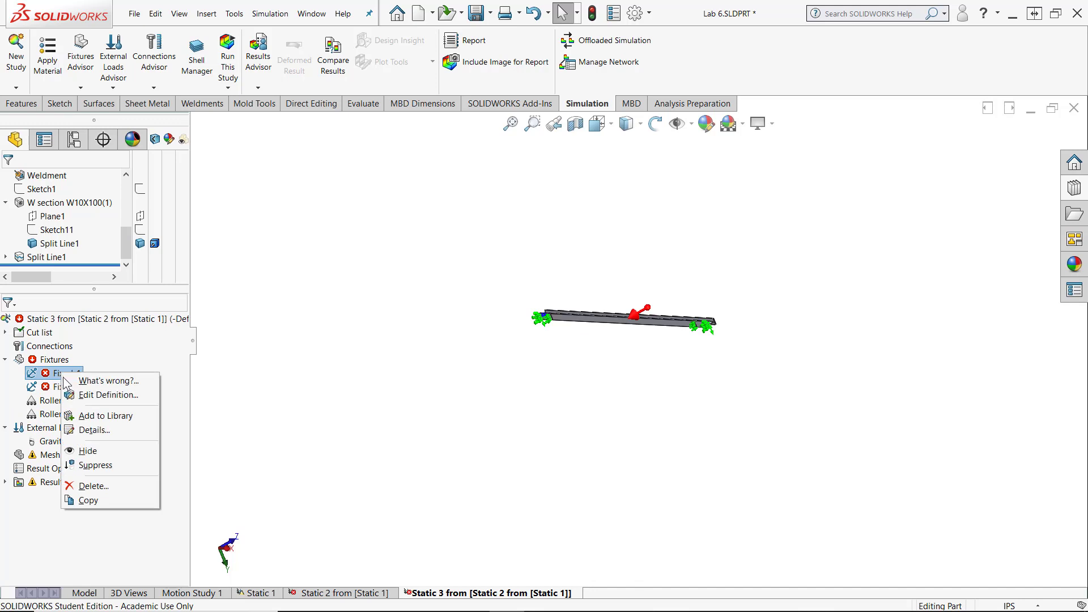
click(90, 486)
scroll(610, 331, down, 5)
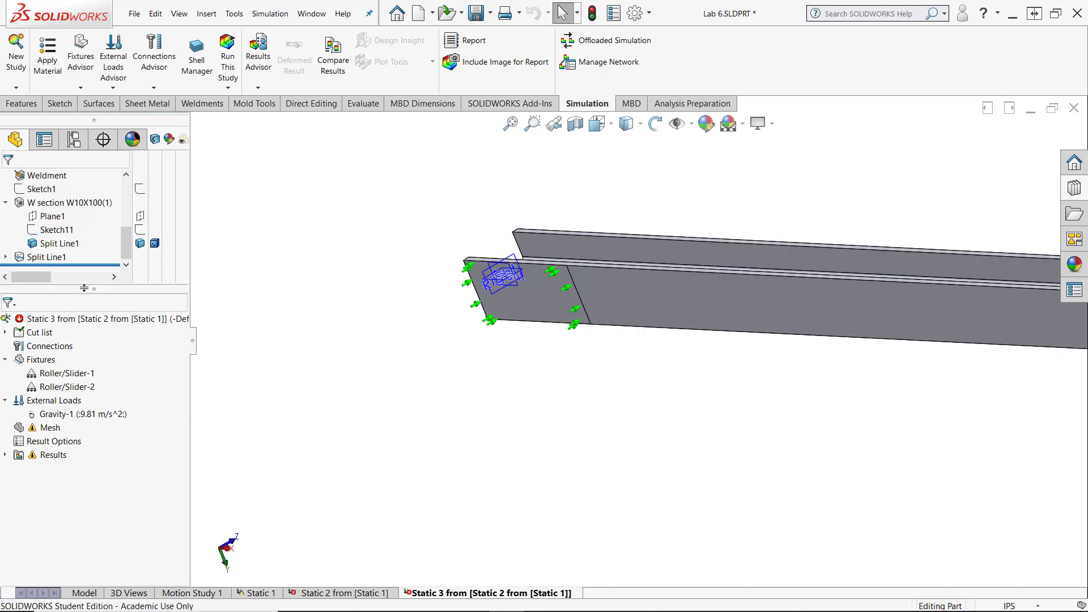
- Edit the split line's sketch and dimension one short side of the rectangle 8 in from the adjacent beam end
drag(84, 287, 84, 315)
click(5, 270)
right_click(80, 285)
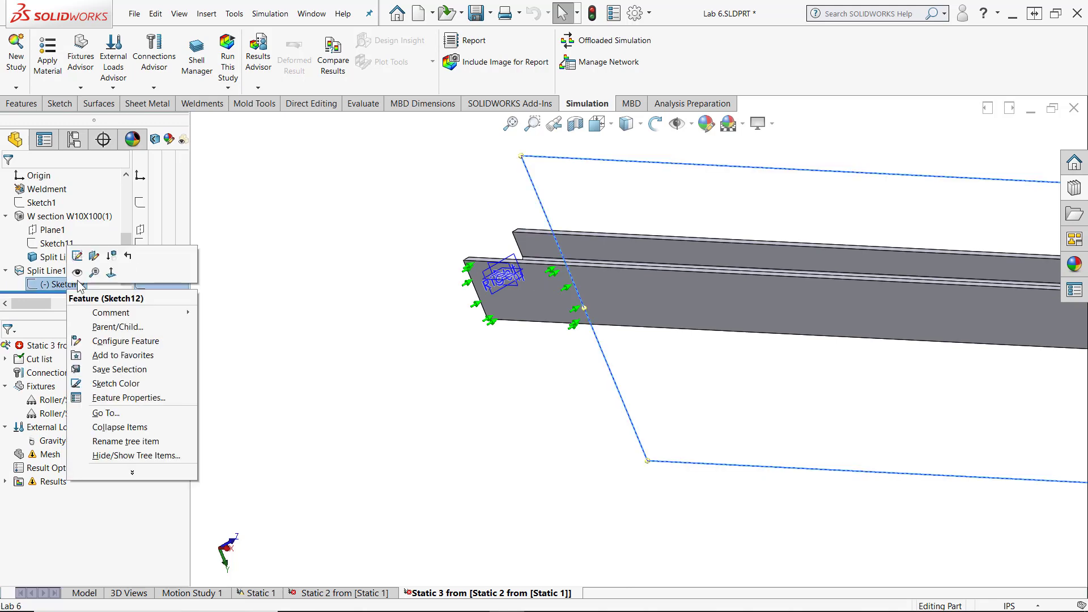
click(77, 256)
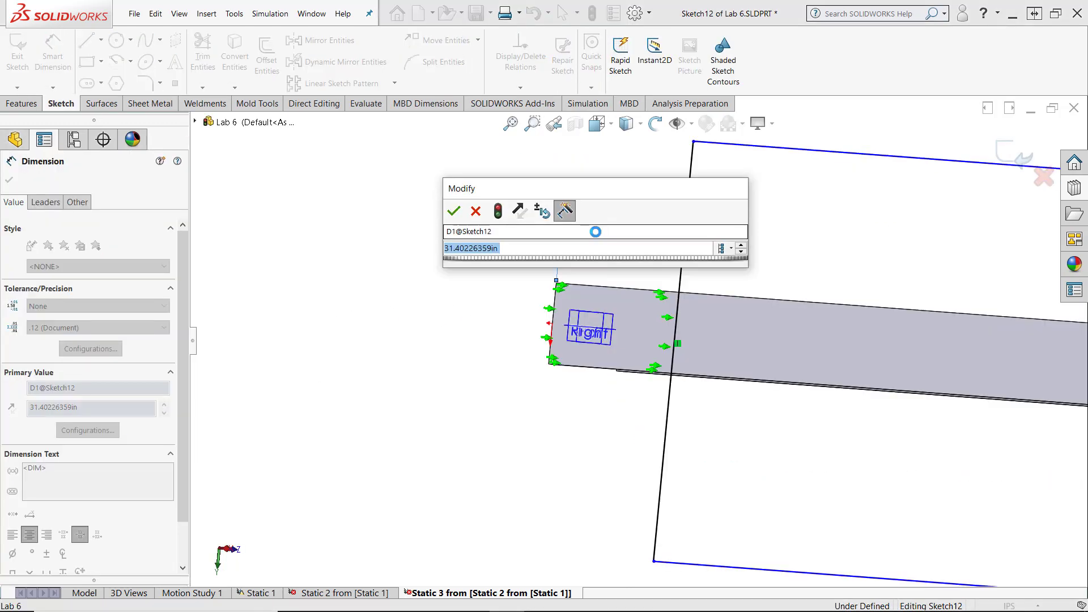
text(8)
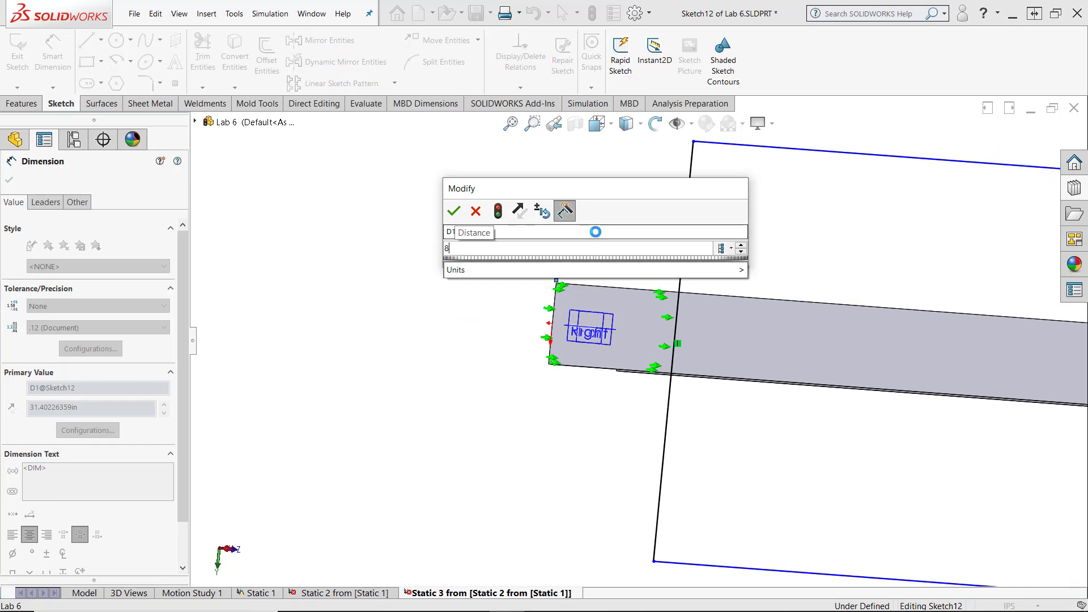
key(Return)
- Dimension the rectangle's other short side from the opposite beam end and exit the split line's sketch
scroll(560, 340, up, 8)
scroll(830, 372, down, 7)
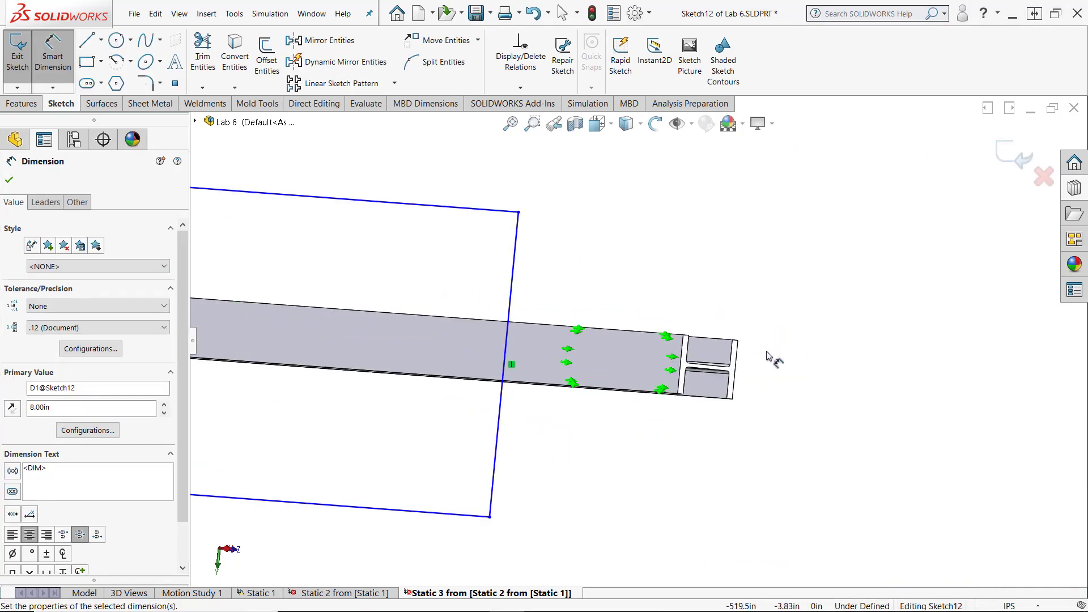
click(512, 286)
click(681, 360)
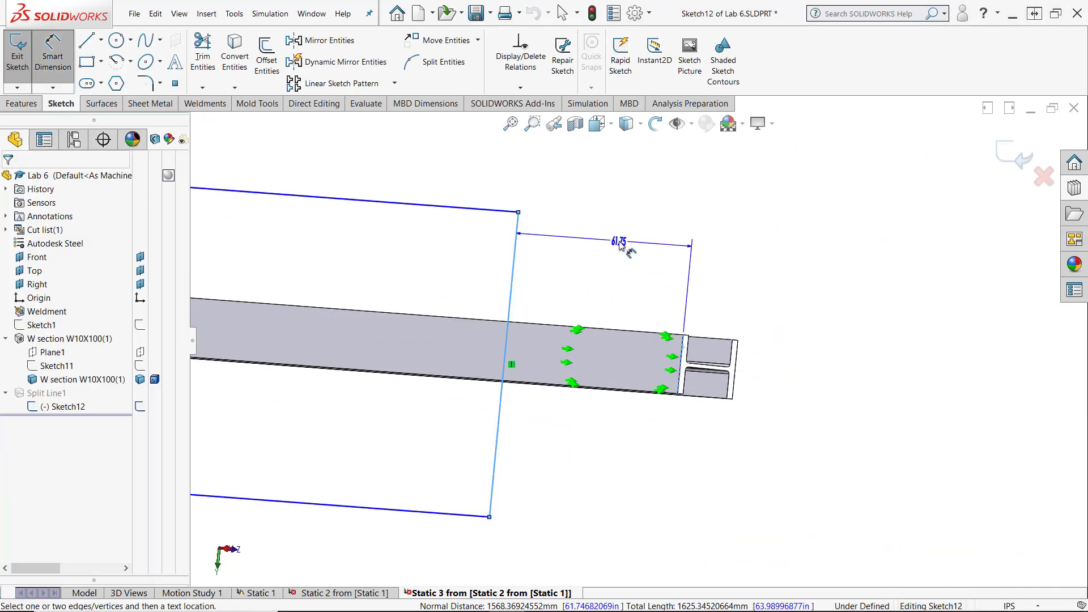
click(626, 238)
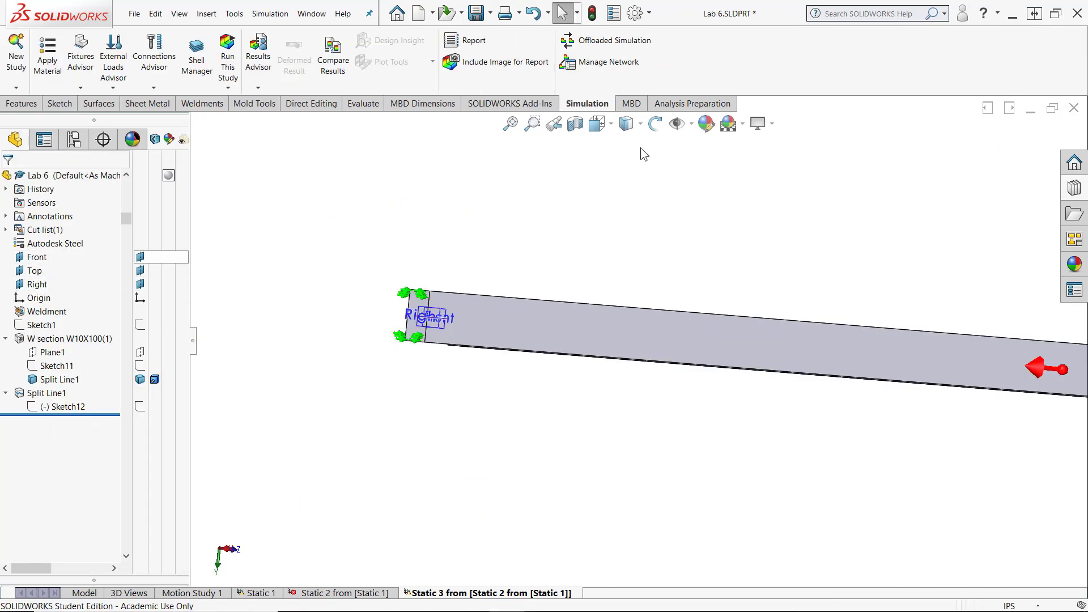
- Hide the reference planes in the graphics area
click(691, 125)
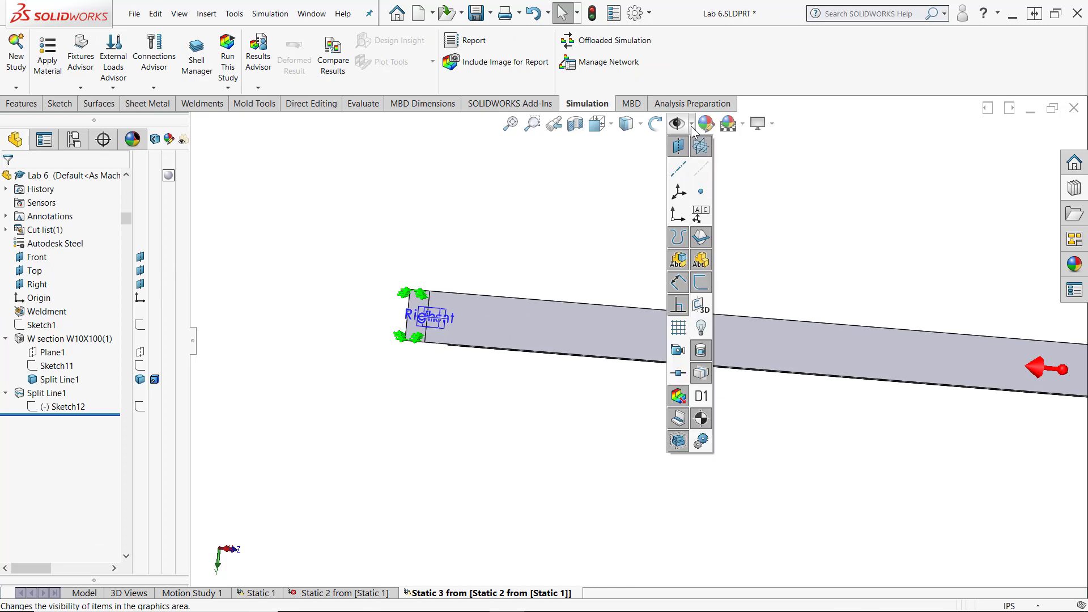
click(678, 148)
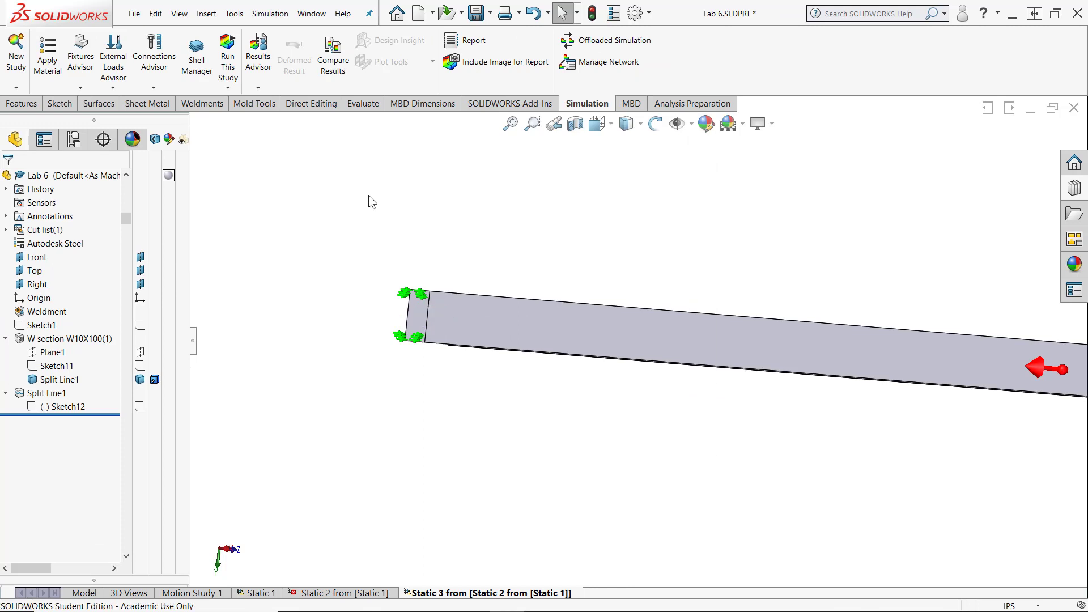
scroll(430, 317, down, 5)
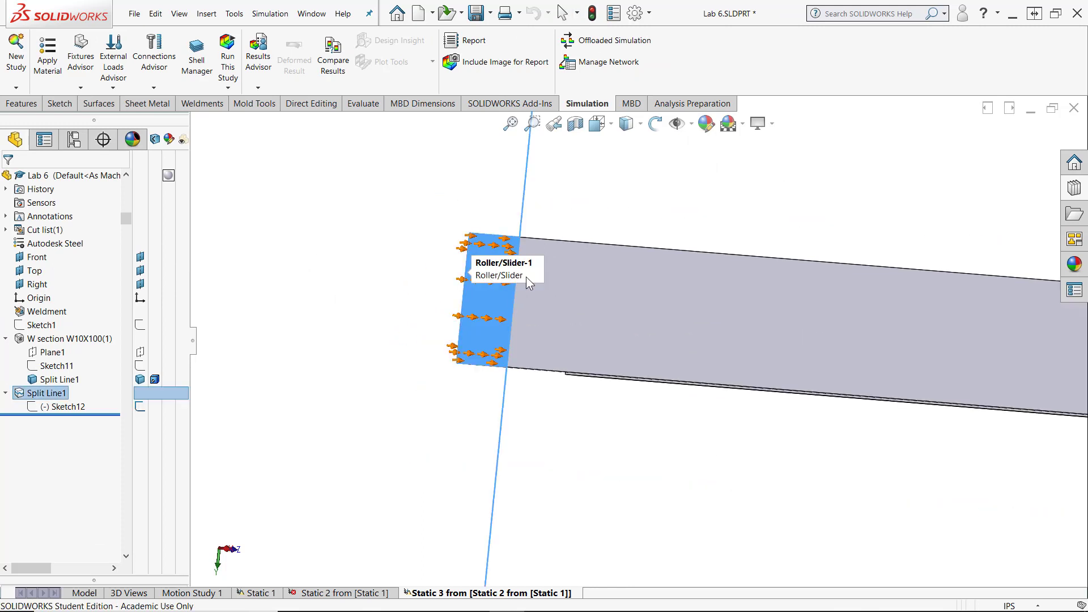
scroll(605, 313, down, 3)
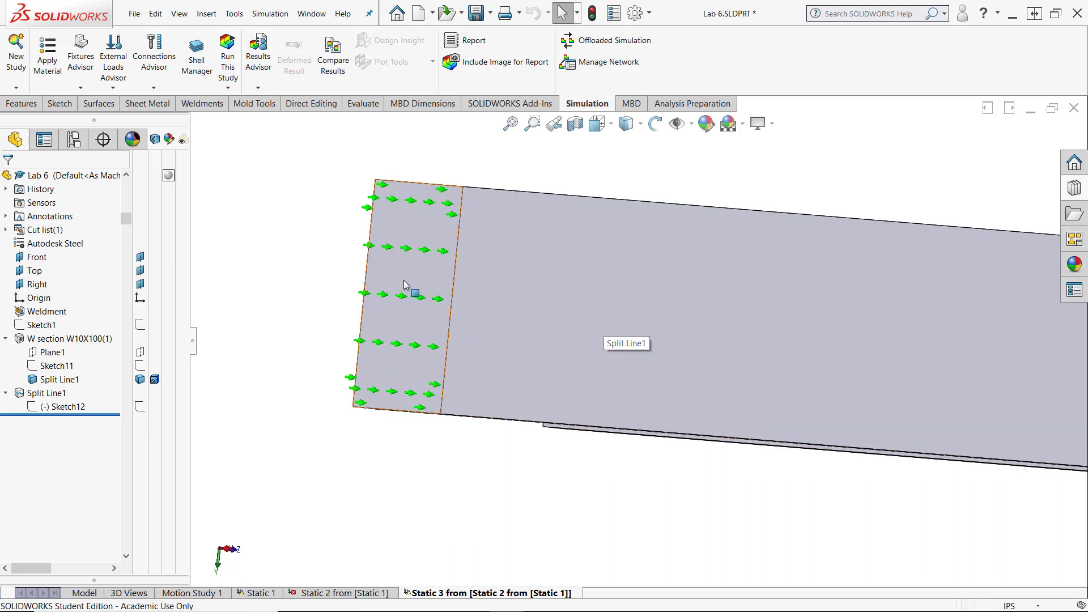
- Edit the appearance color of the split end face on the bottom flange, choosing a swatch from the standard palette
click(405, 283)
click(534, 231)
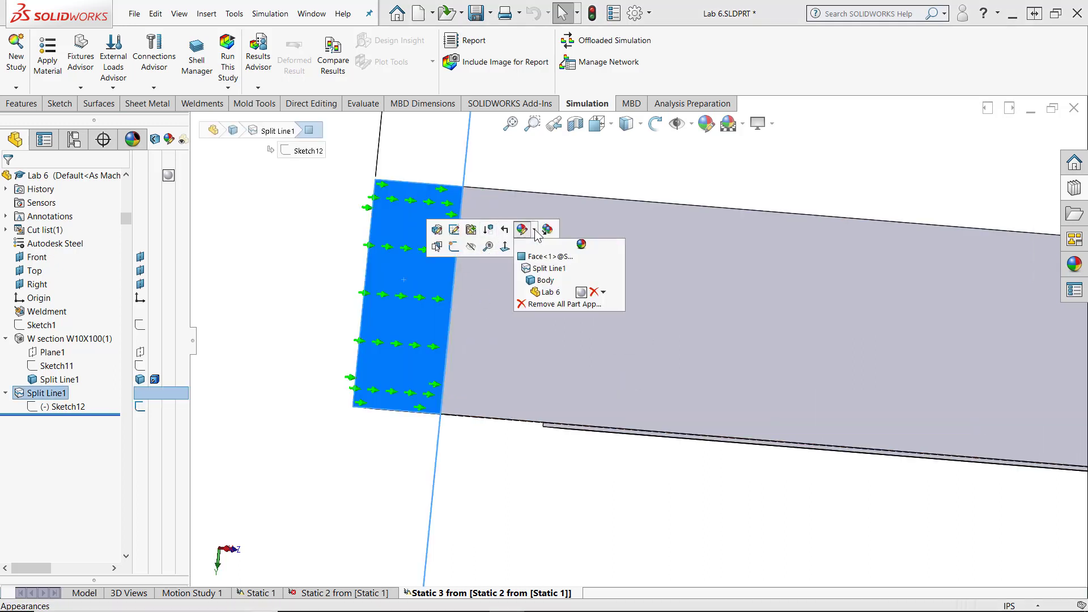
click(547, 256)
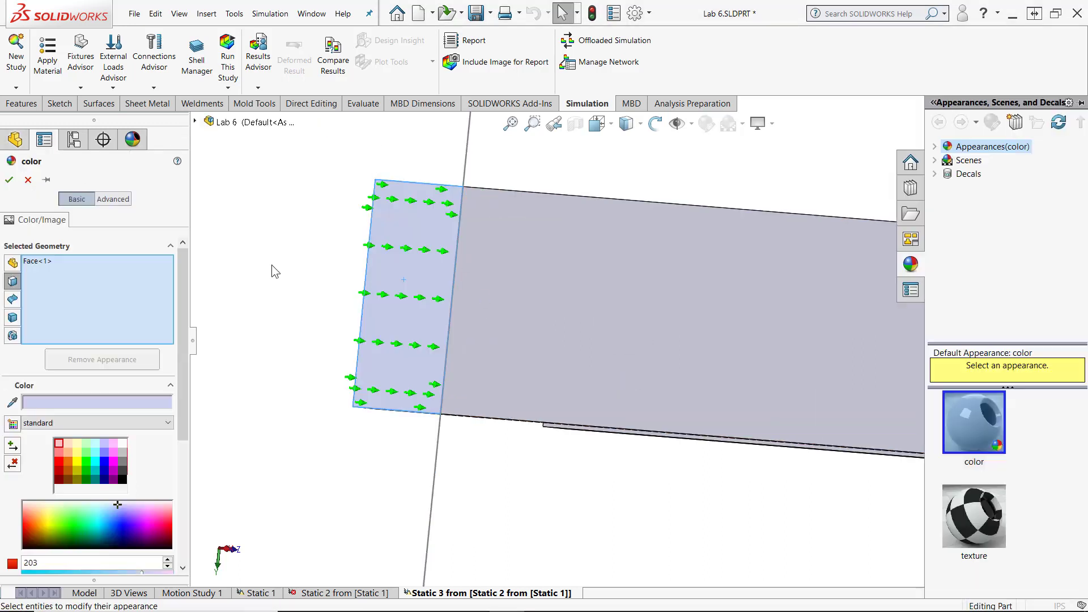
click(68, 453)
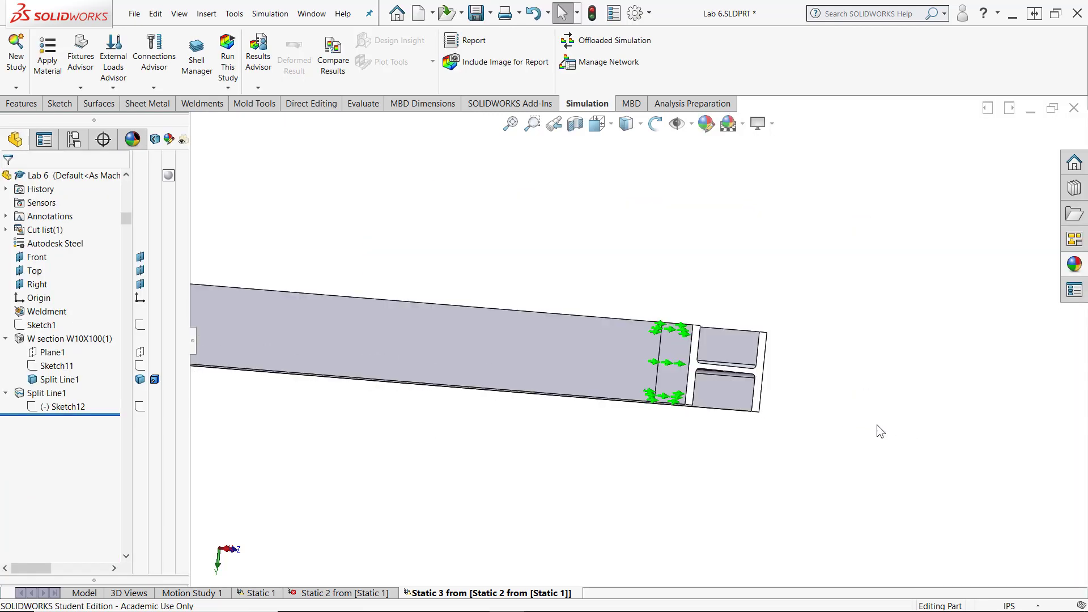
- Try to run the Static 3 study with only the two roller/slider supports
scroll(877, 424, down, 2)
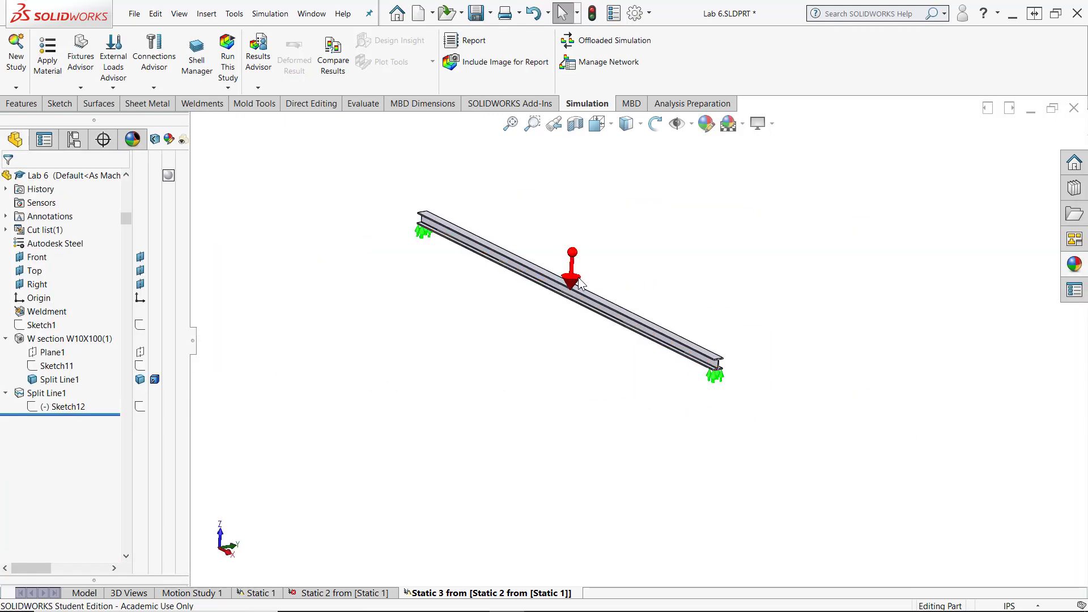
key(f)
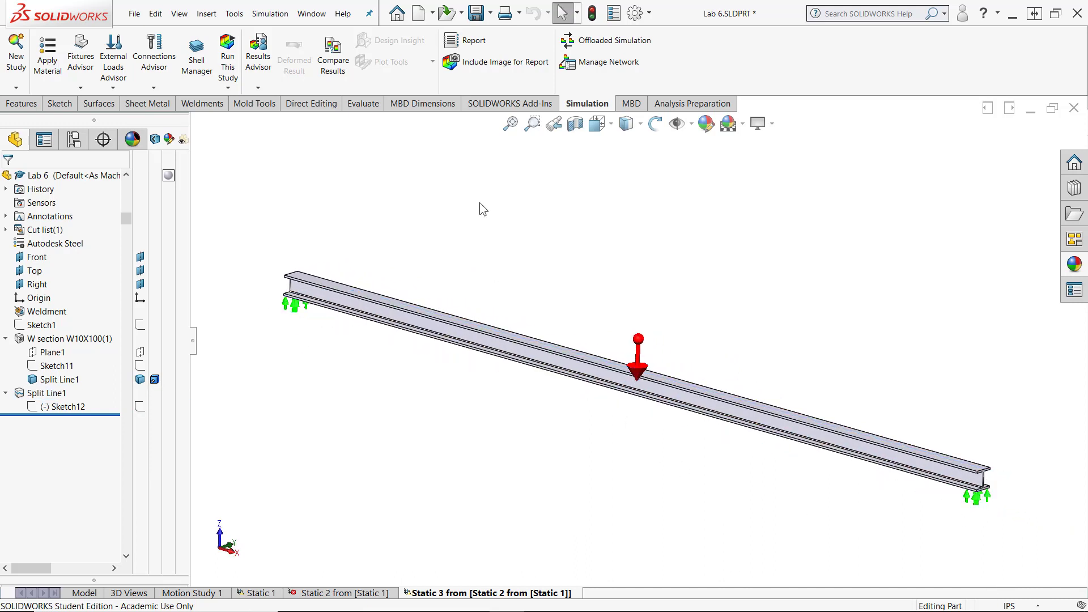
click(228, 60)
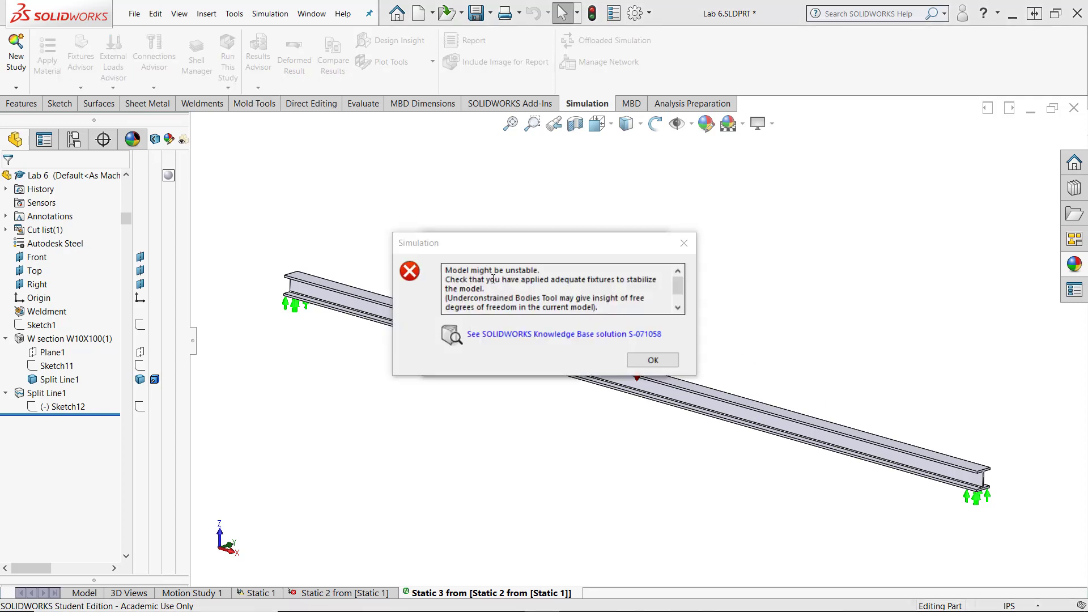
click(653, 360)
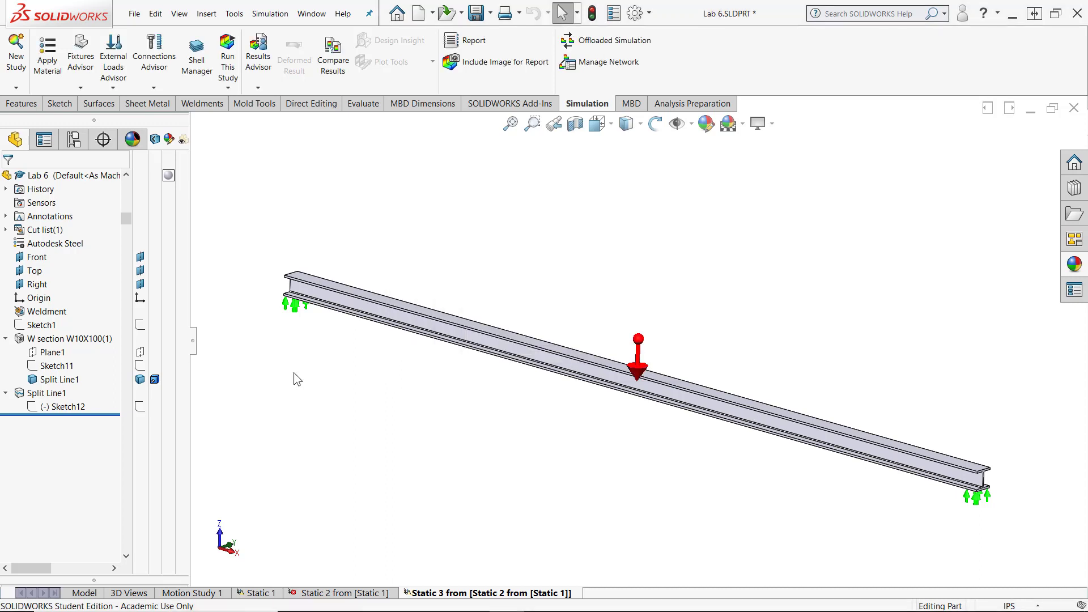
- Enable the soft spring option to stabilize the model in the Static 3 study properties, and run the study again
click(436, 594)
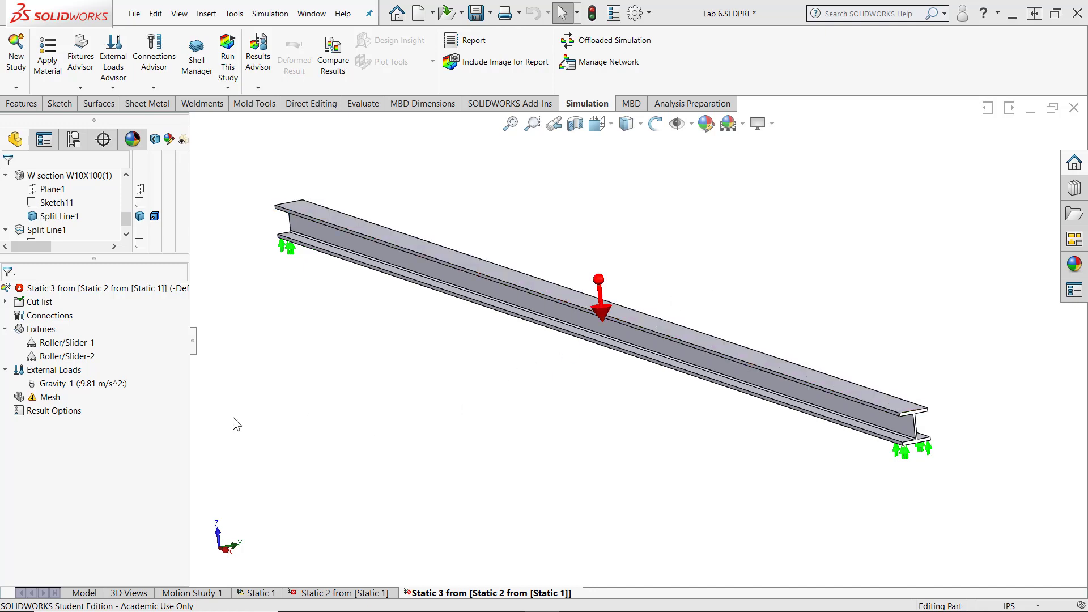
right_click(35, 290)
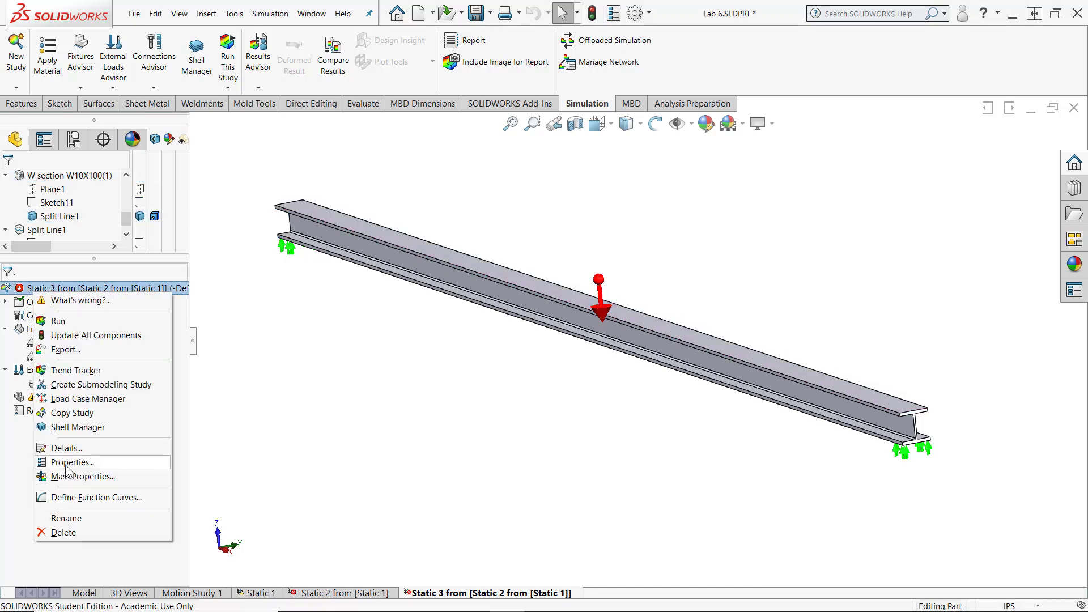
click(68, 463)
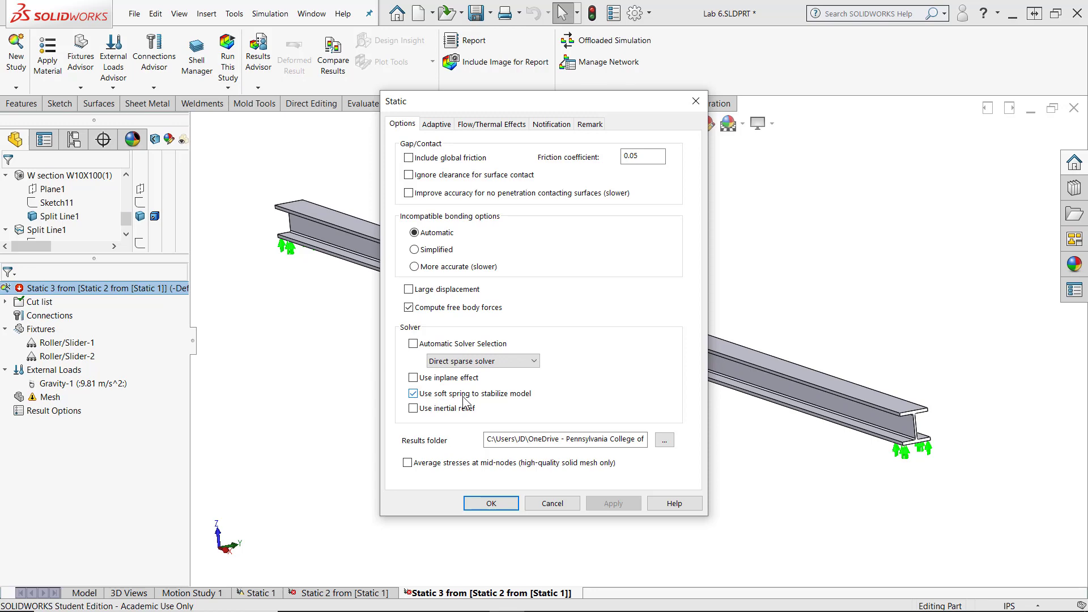
click(479, 502)
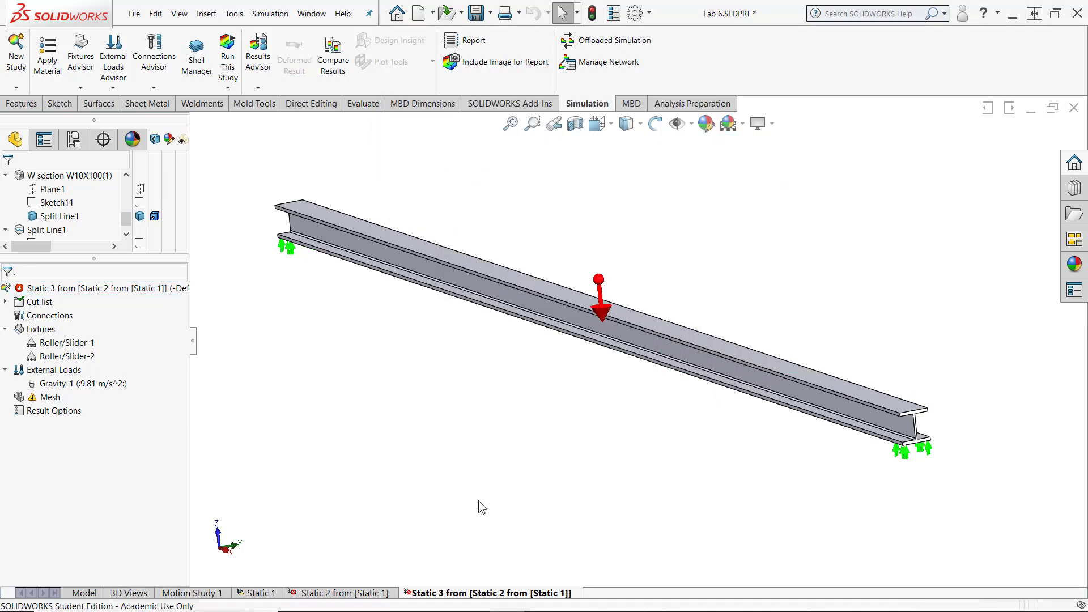
click(220, 82)
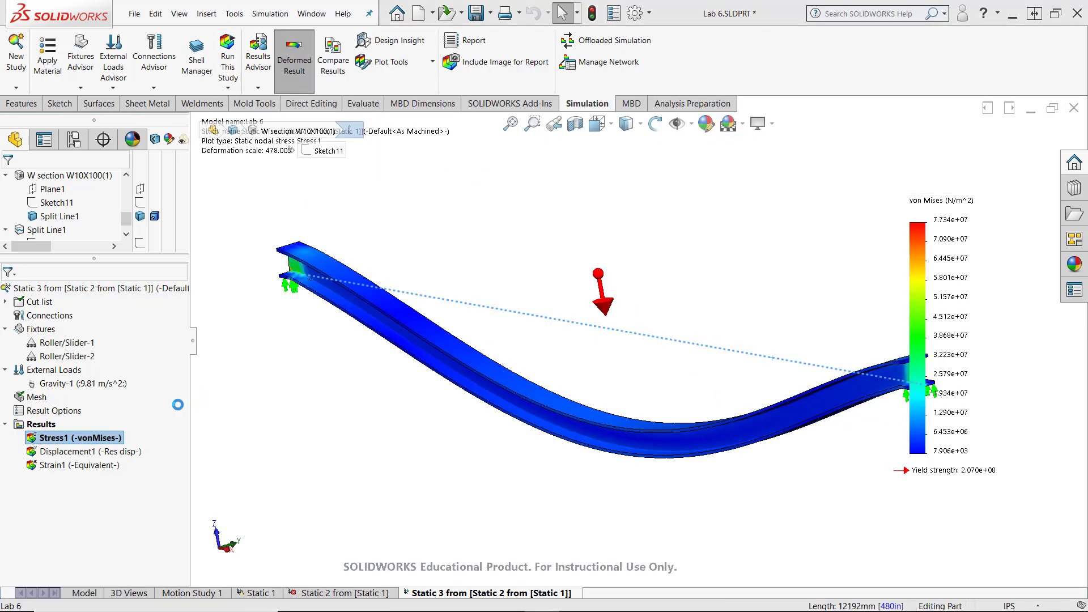
- Show the Displacement1 plot, reposition its legend beside the load arrow, and set the legend's number format to floating
double_click(74, 451)
drag(957, 265, 739, 308)
double_click(674, 303)
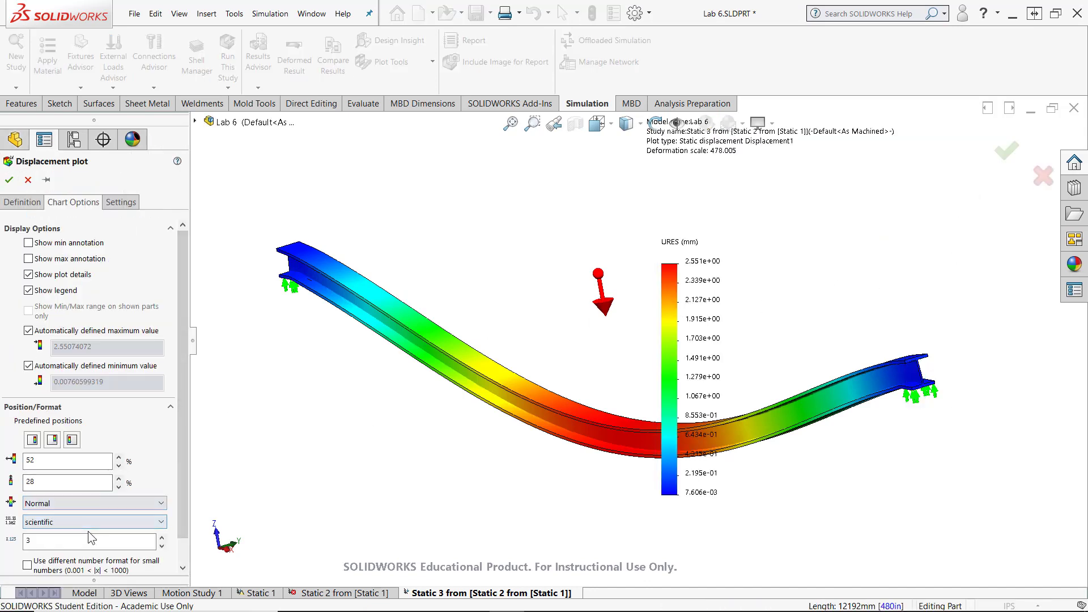
click(87, 525)
click(66, 545)
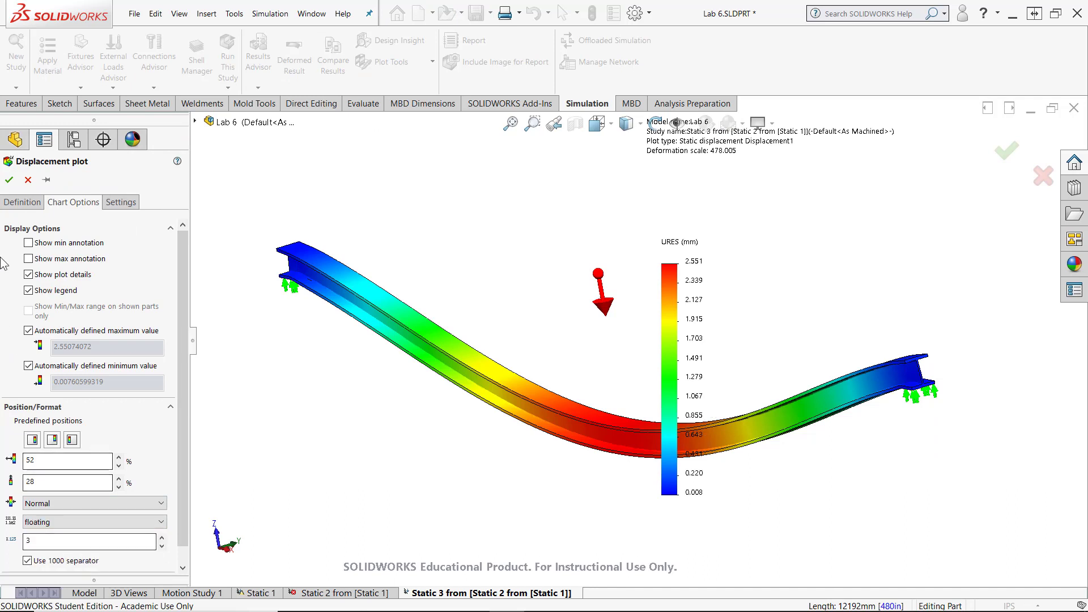
- Set the displacement plot's units to inches and its deformed shape to a user-defined scale of 100
click(121, 203)
click(22, 202)
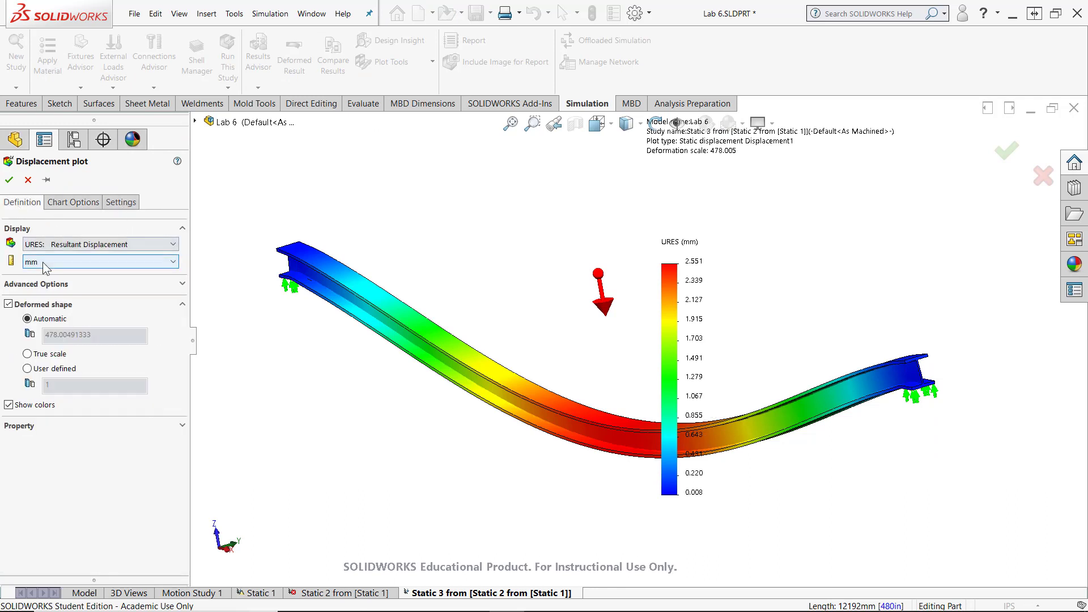
click(96, 262)
click(40, 354)
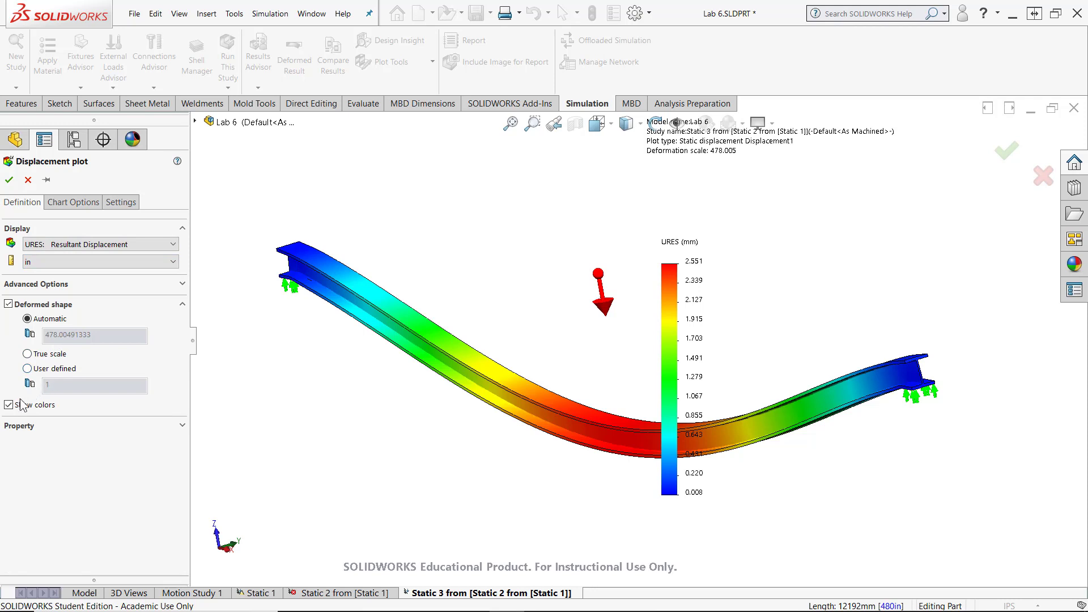
click(27, 369)
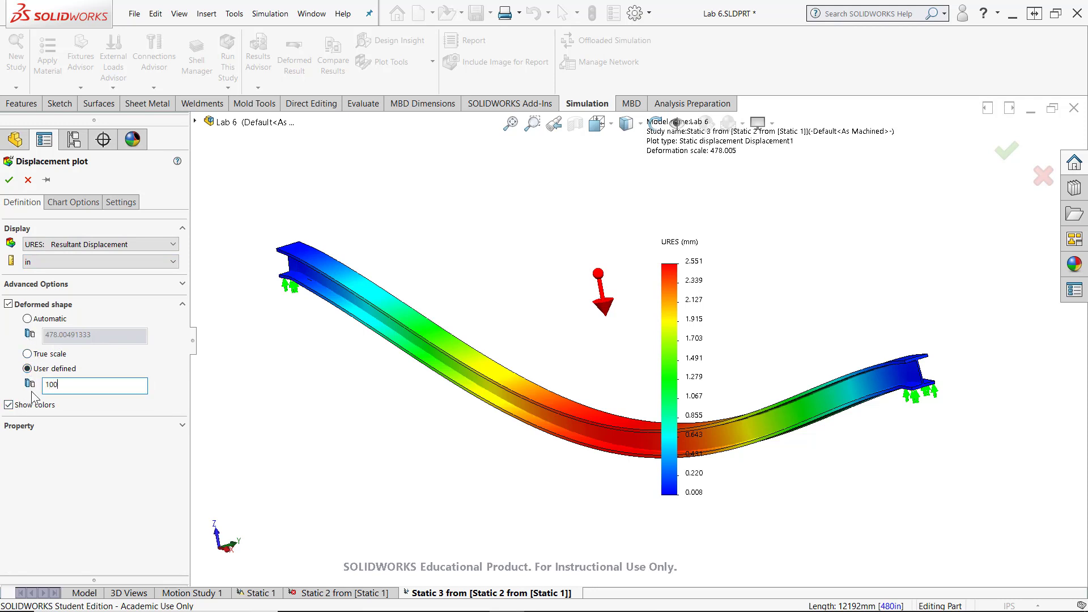
click(8, 180)
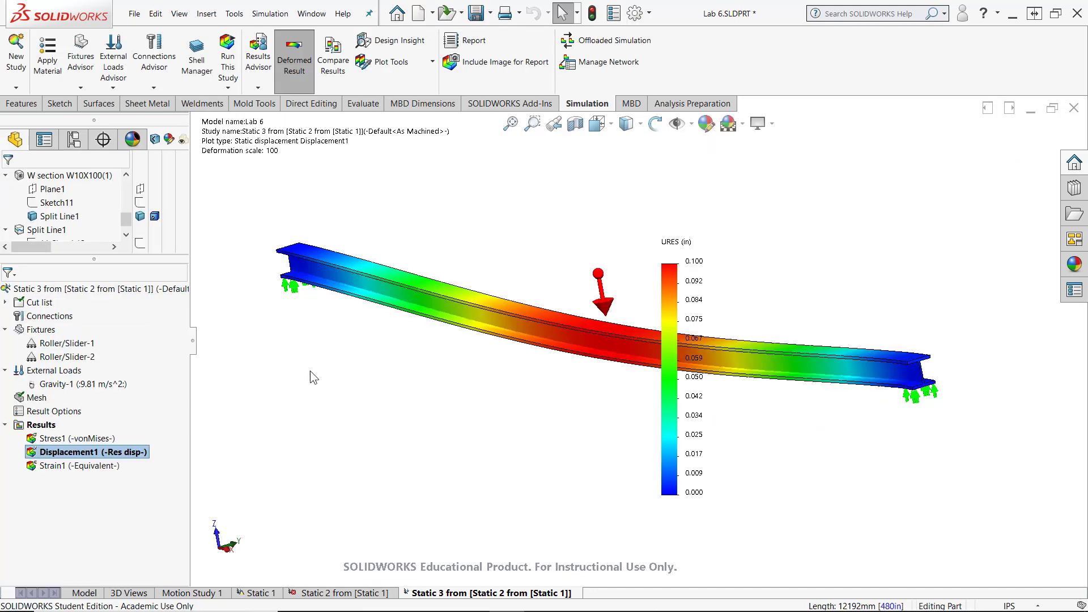
- Copy the Static 3 study to a new static study
middle_drag(652, 363, 562, 240)
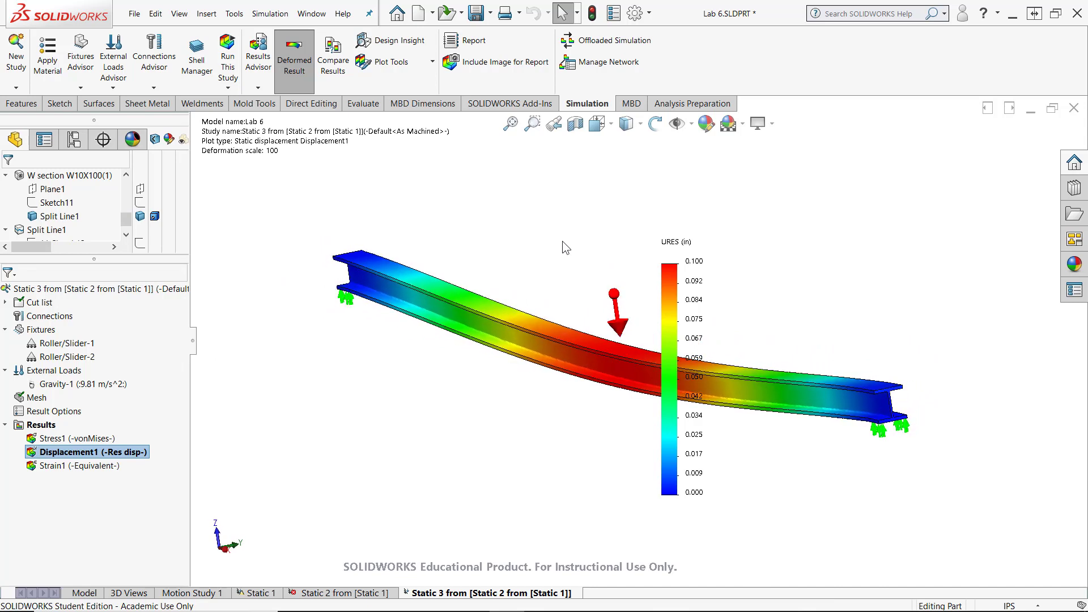
right_click(454, 598)
click(430, 492)
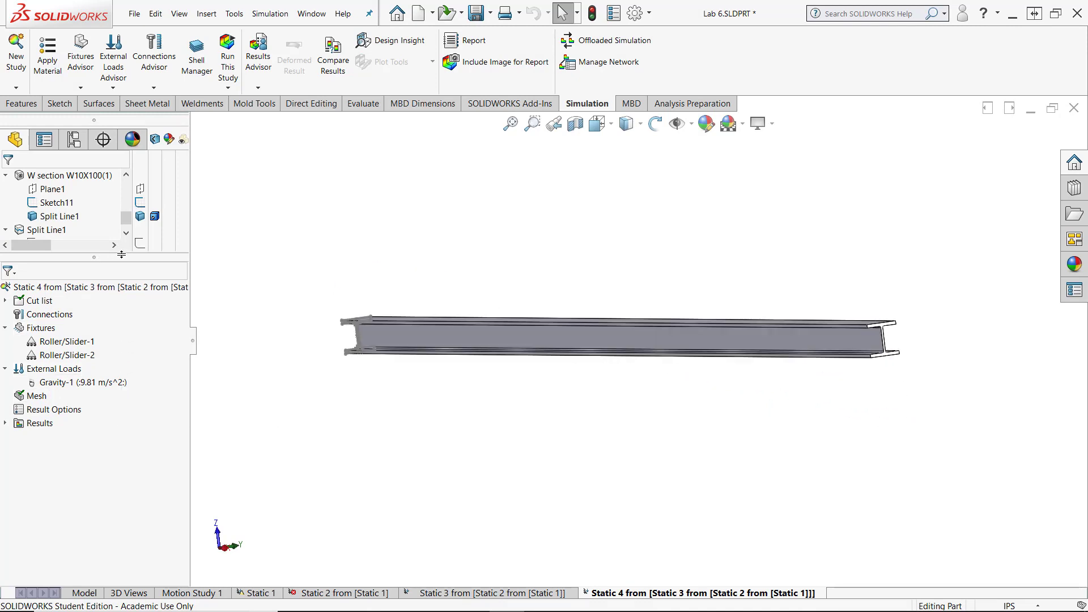
- Replace the Roller/Slider-1 fixture in the Static 4 study with a fixed fixture at the same end of the beam
middle_drag(362, 442, 481, 527)
scroll(612, 371, down, 5)
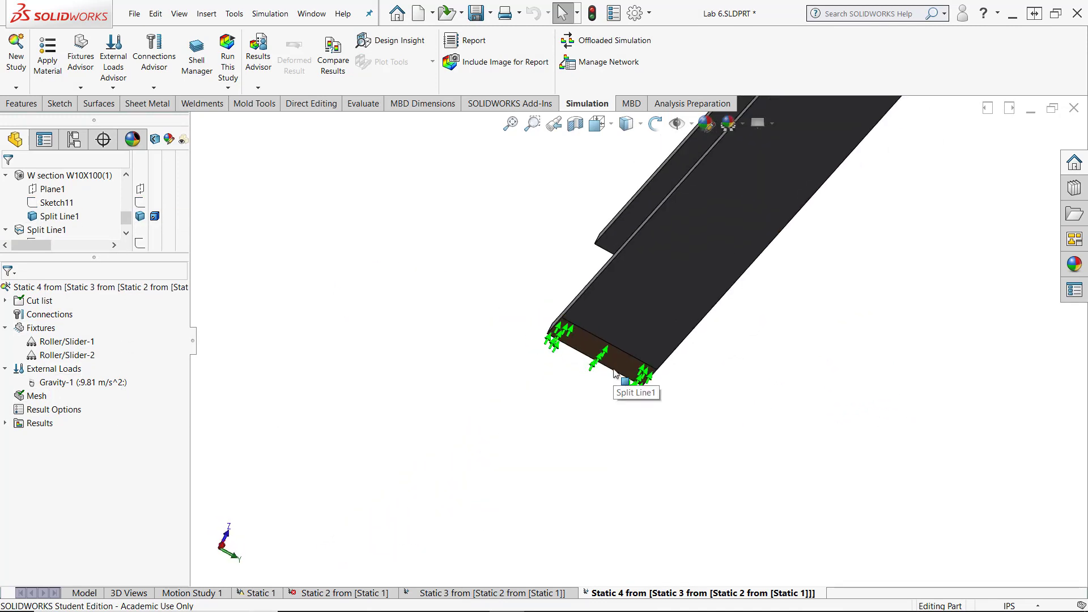
scroll(359, 433, up, 5)
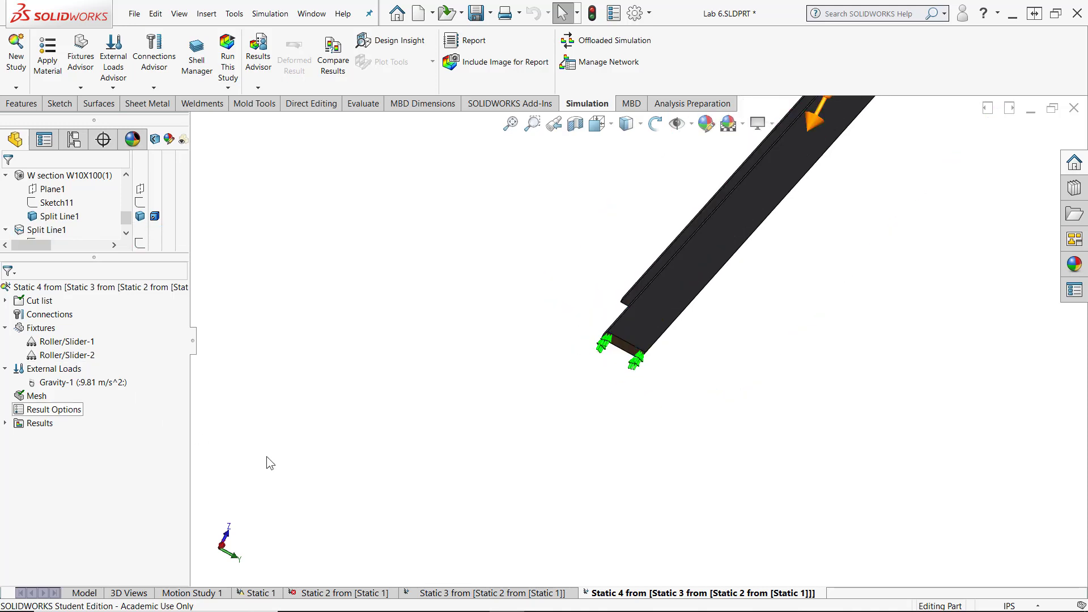
scroll(272, 460, up, 6)
middle_drag(356, 489, 385, 518)
scroll(767, 273, down, 5)
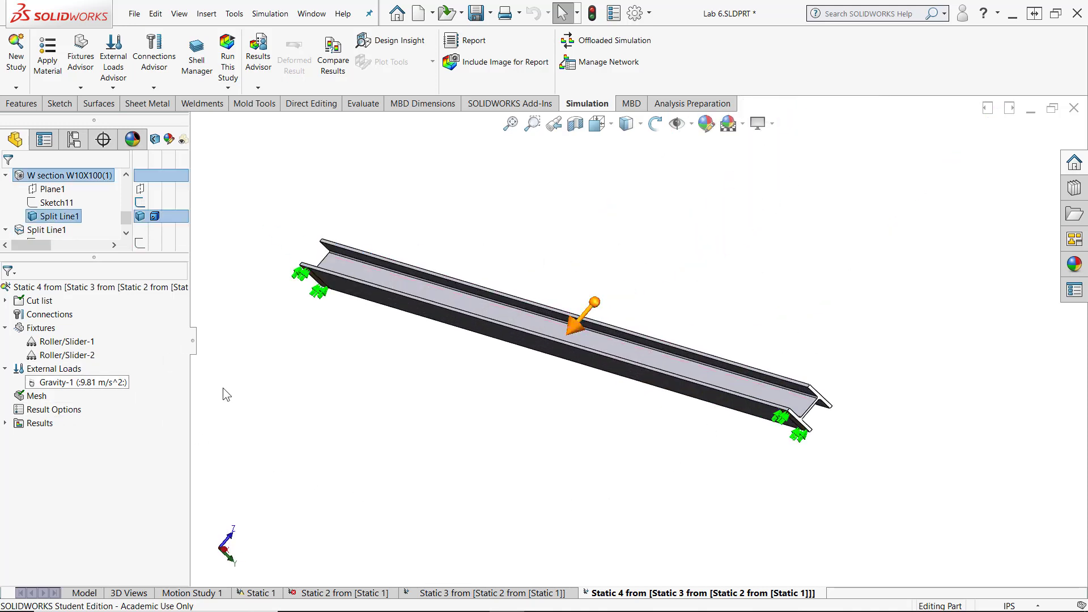
click(84, 356)
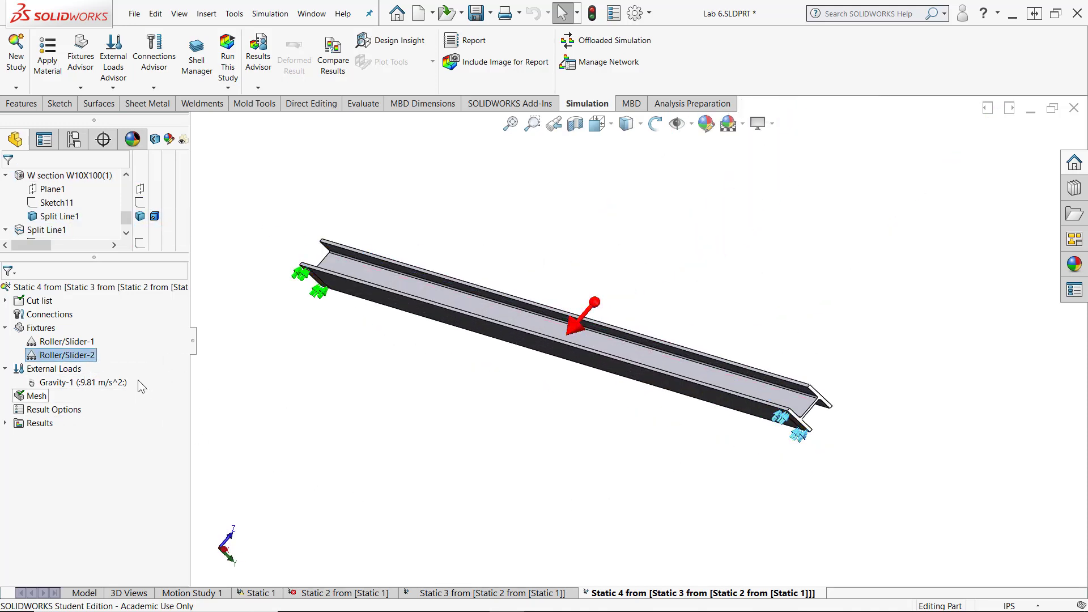
right_click(79, 342)
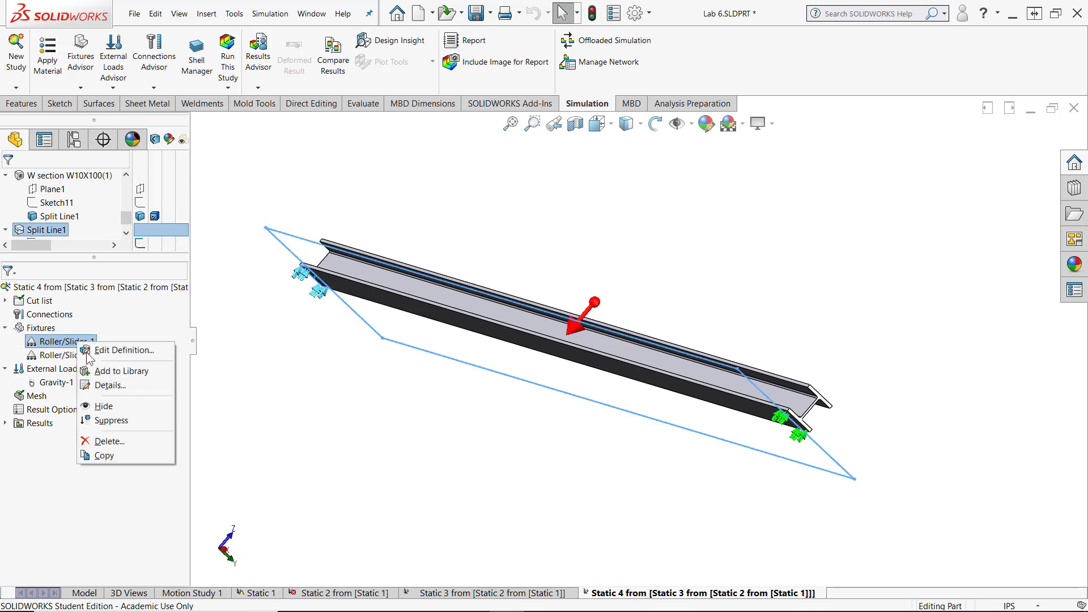
click(107, 440)
click(81, 87)
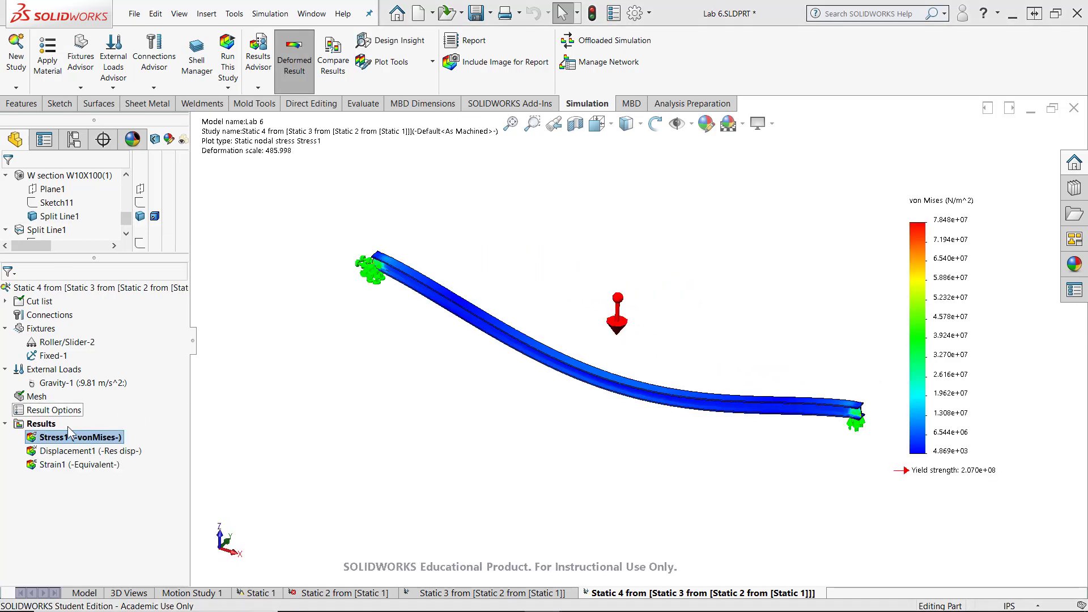
- Show the Displacement1 plot of the Static 4 study
double_click(67, 451)
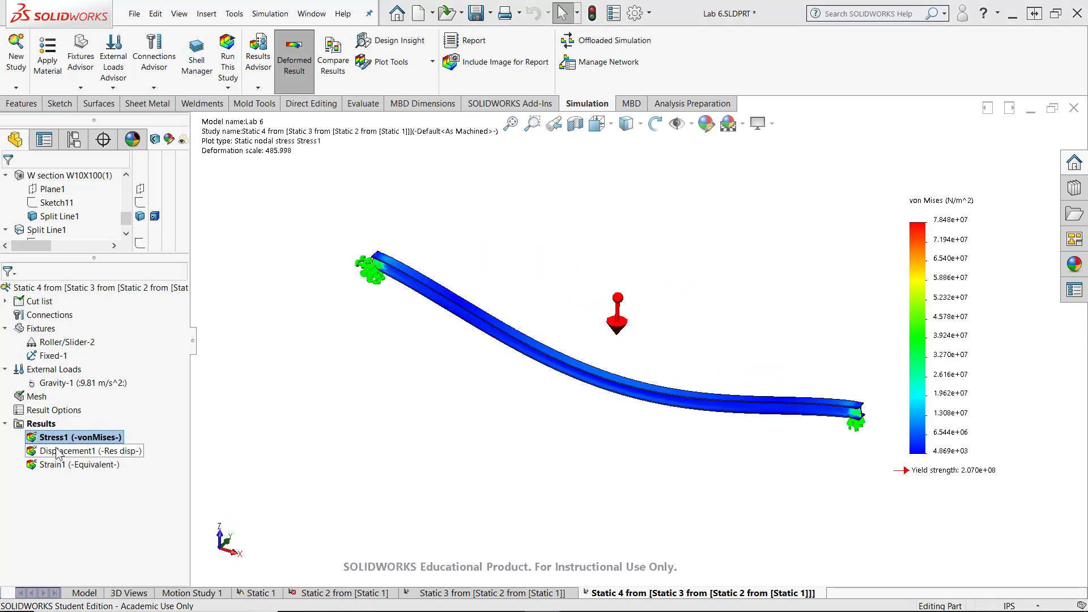